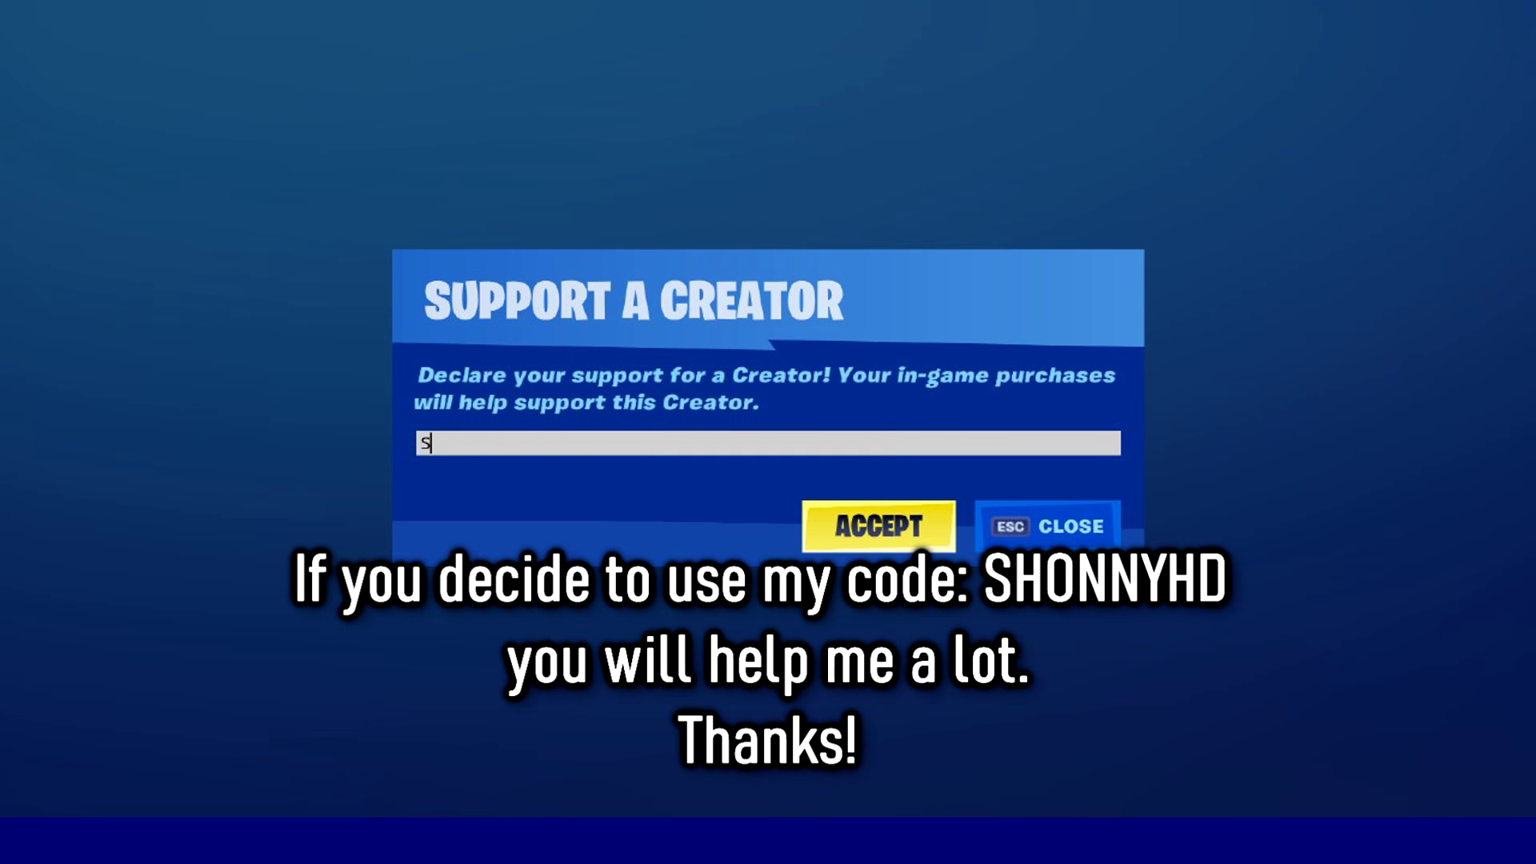
# Step: Enter SHONNYHD as the supported creator code and accept it
pyautogui.write('ONNYHD')
pyautogui.press('Return')
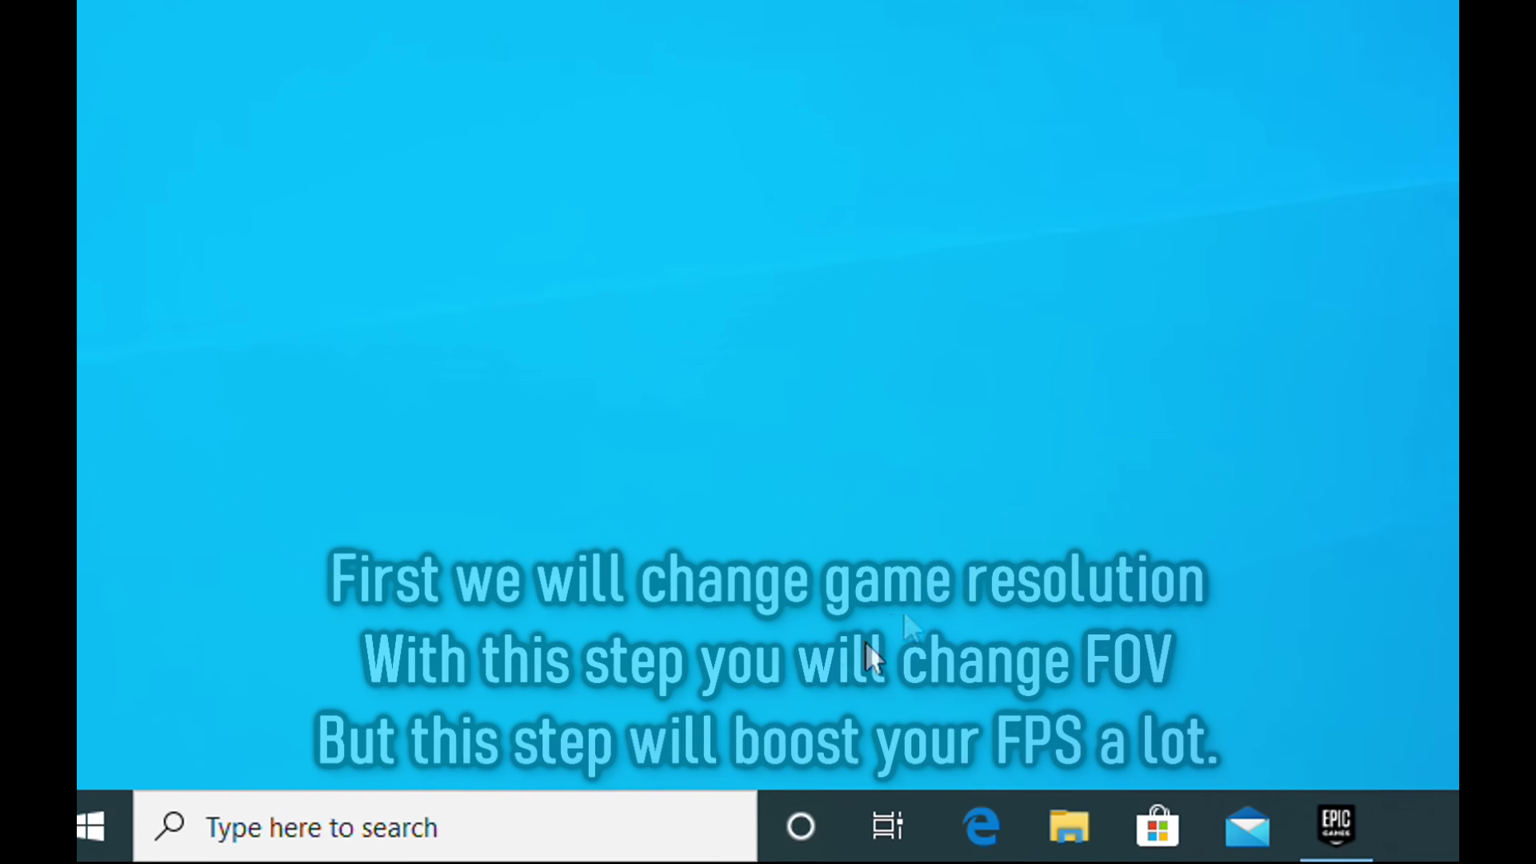
# Step: Find and open the %appdata% folder through Windows search, go up to AppData and open its Local folder
pyautogui.click(320, 836)
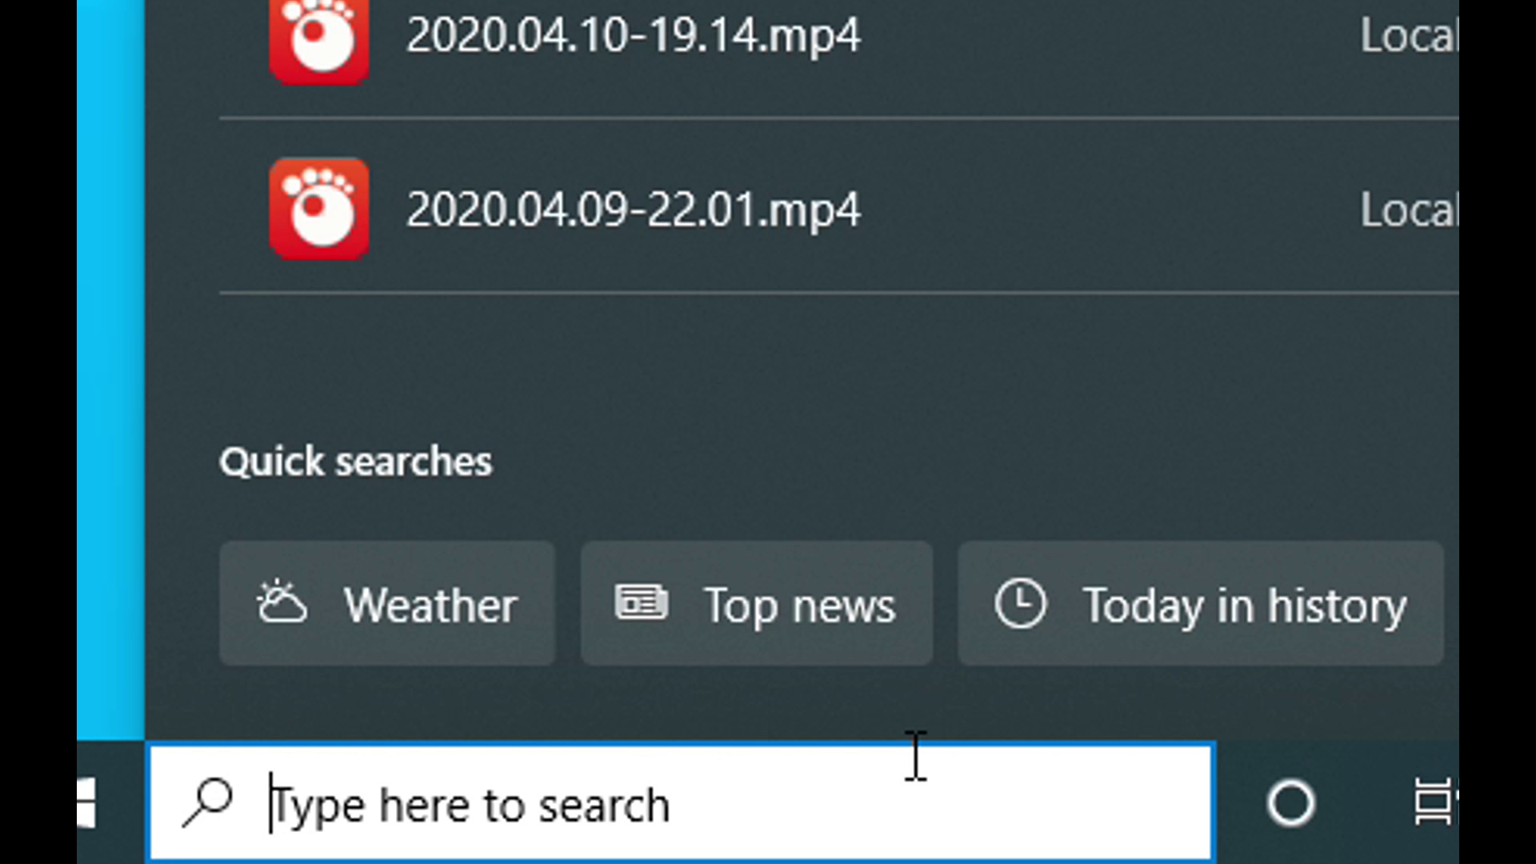
pyautogui.write('%appdata%')
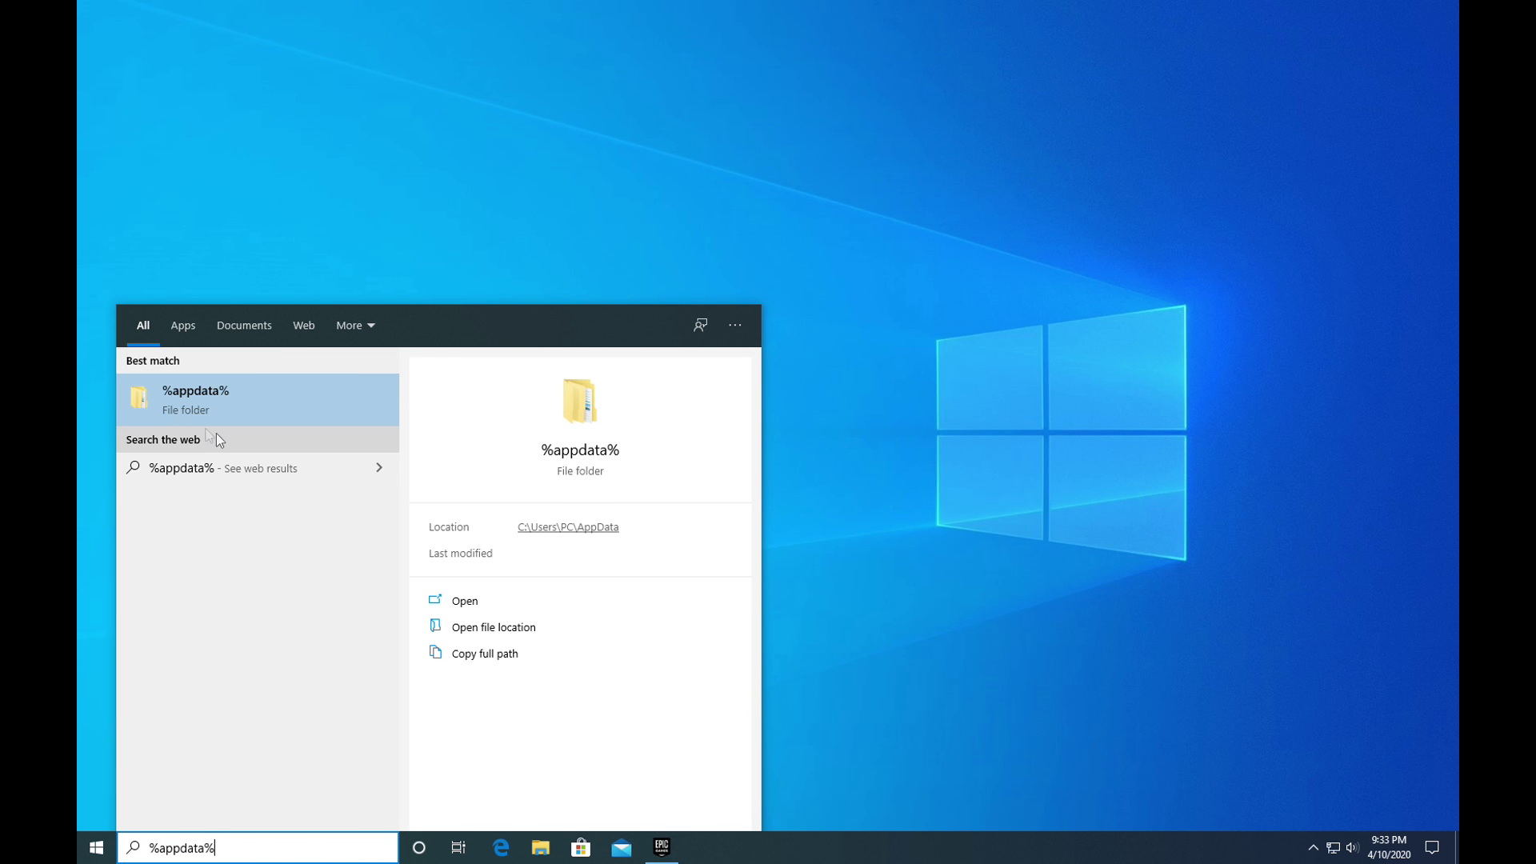
pyautogui.click(216, 395)
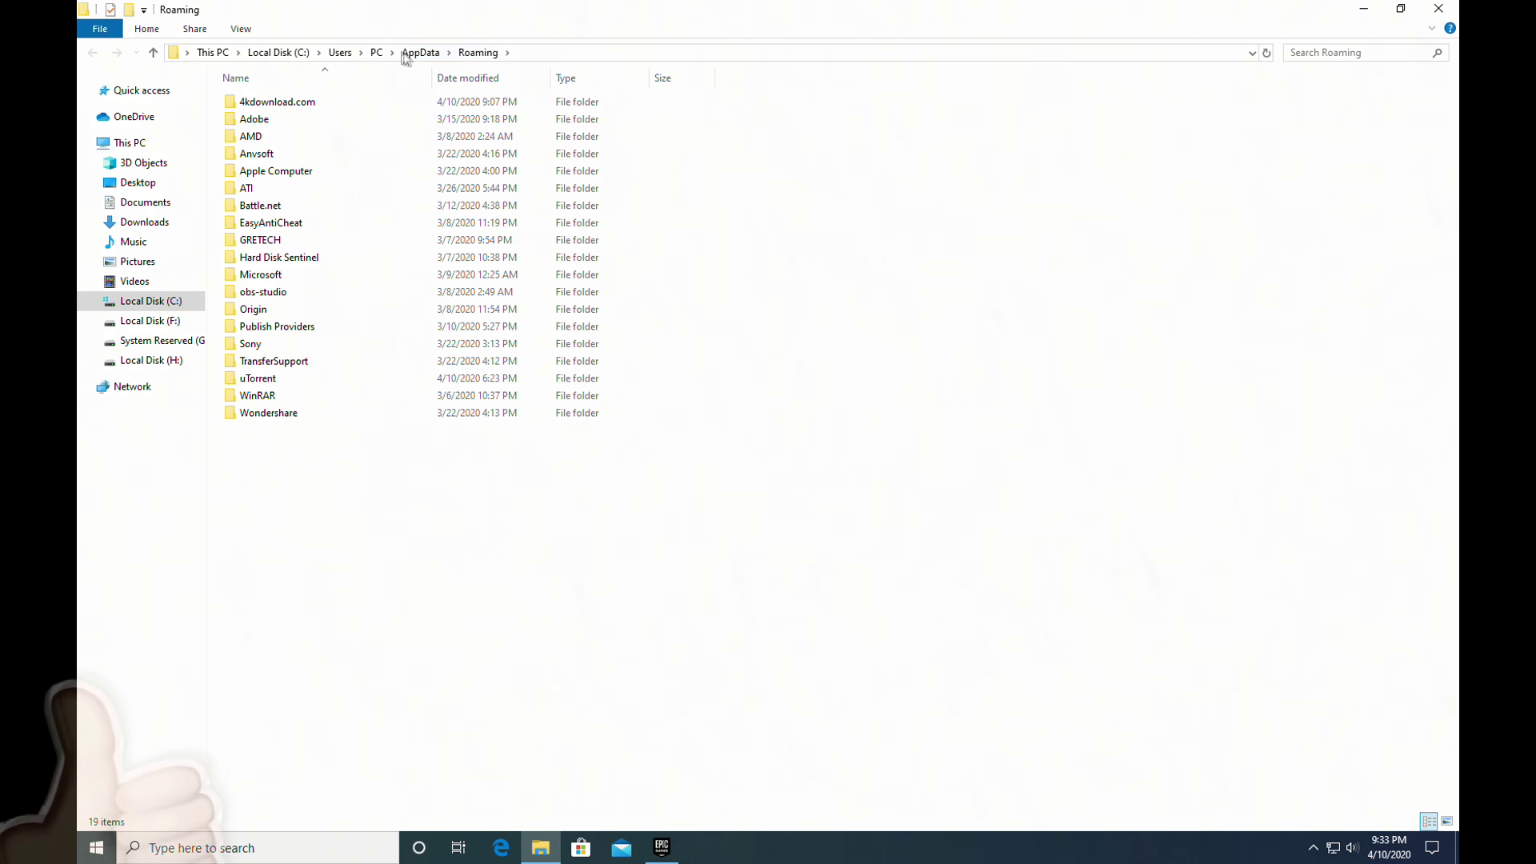
pyautogui.click(420, 53)
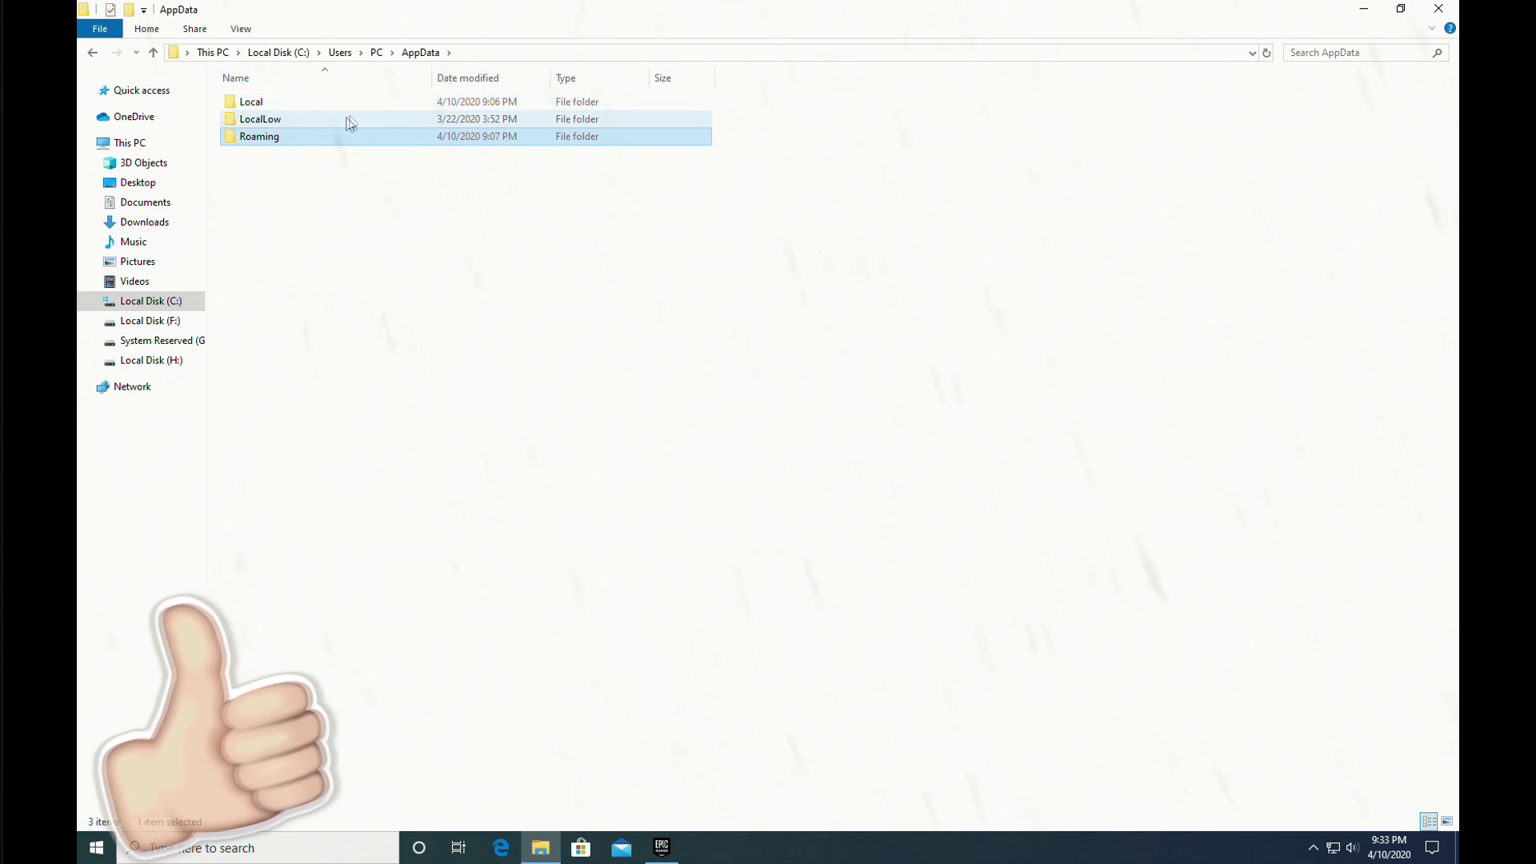
pyautogui.doubleClick(255, 102)
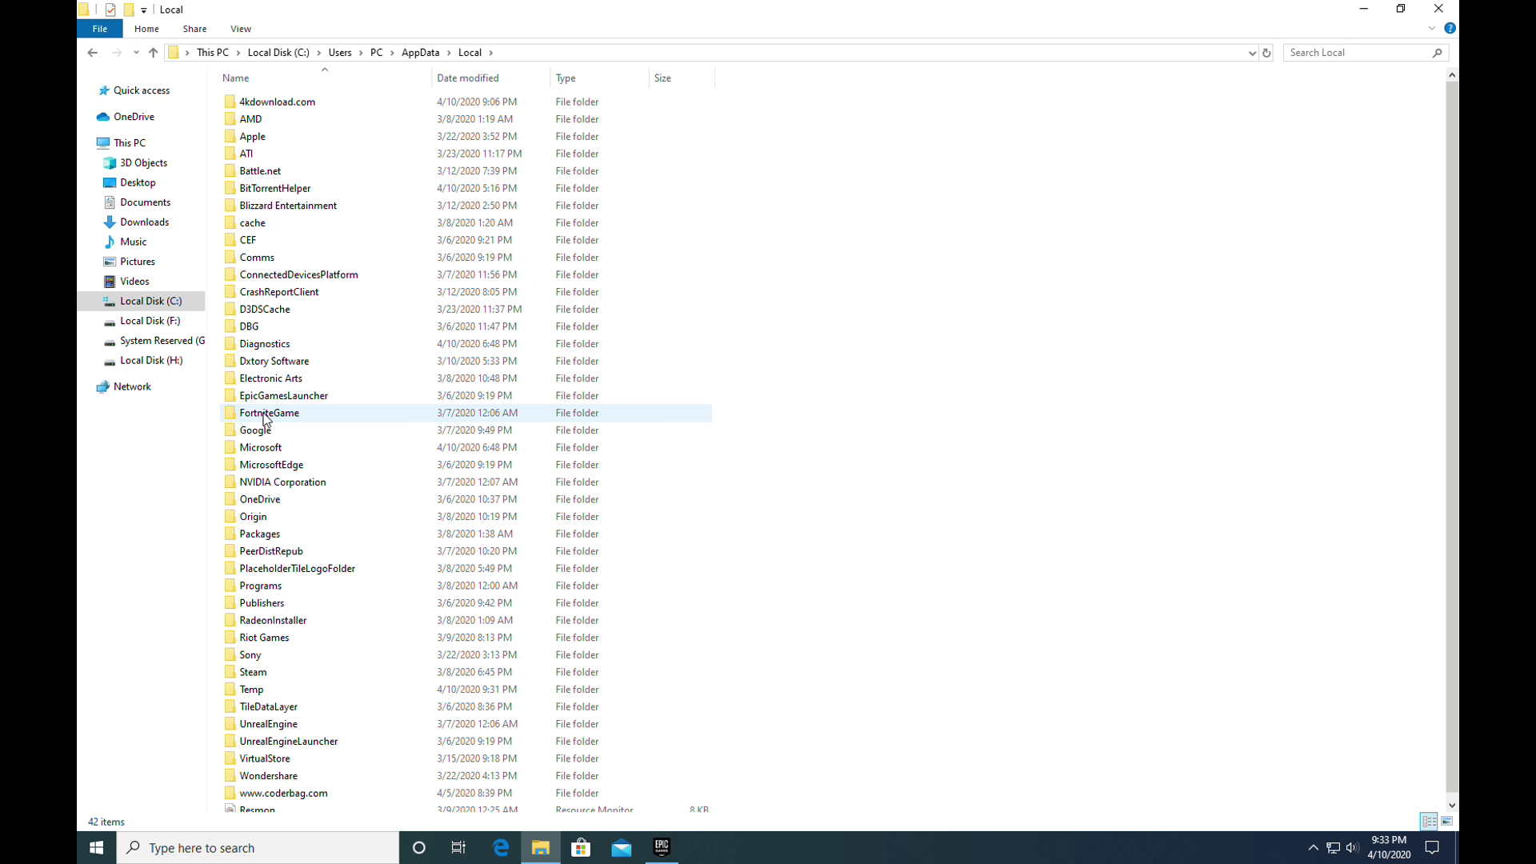
# Step: Open the WindowsClient folder inside FortniteGame\Saved\Config
pyautogui.doubleClick(259, 414)
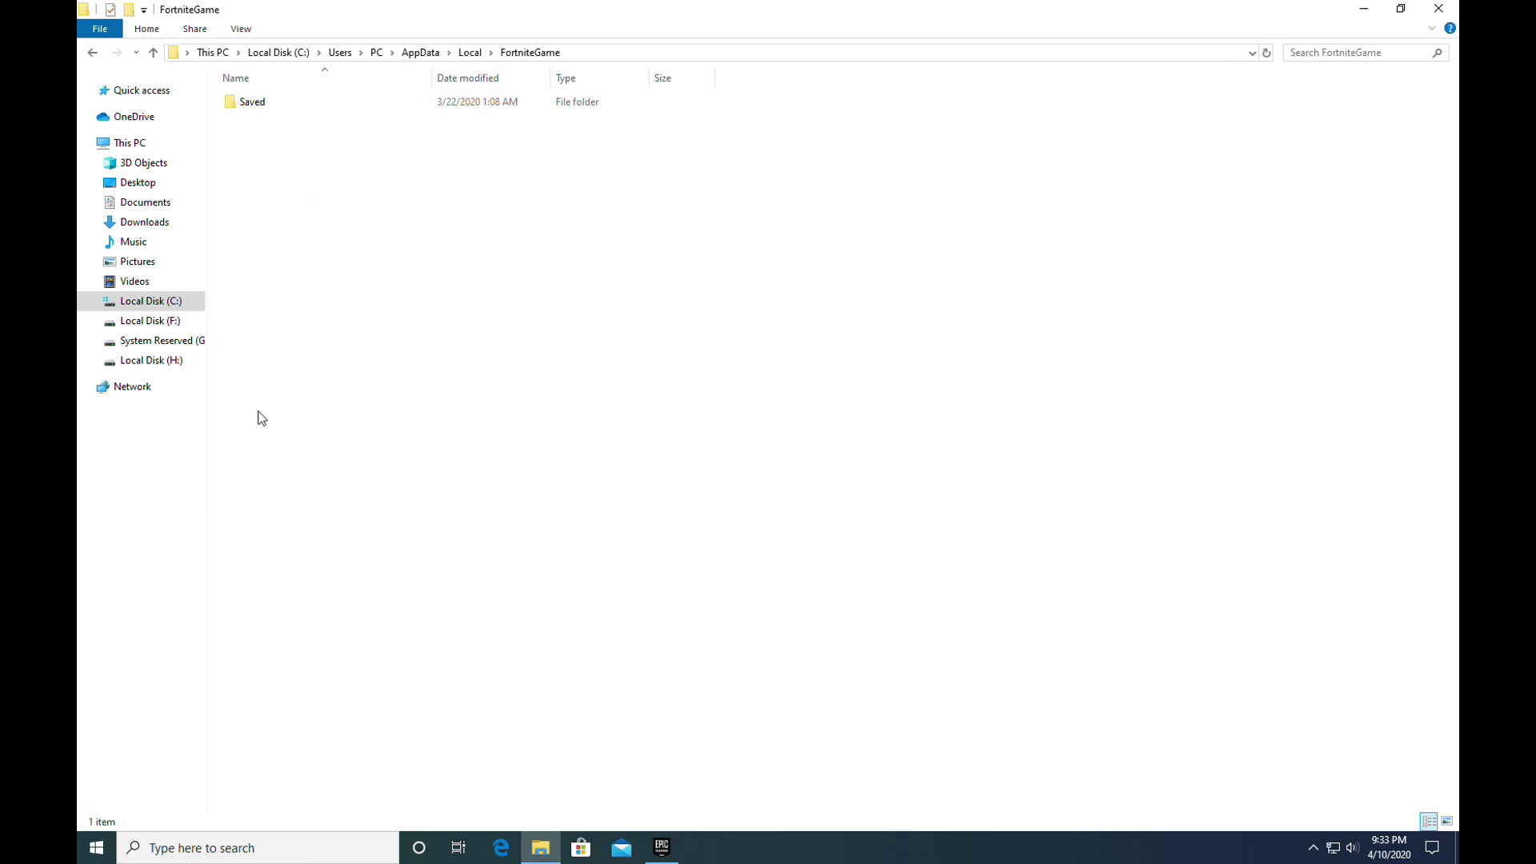
pyautogui.doubleClick(254, 109)
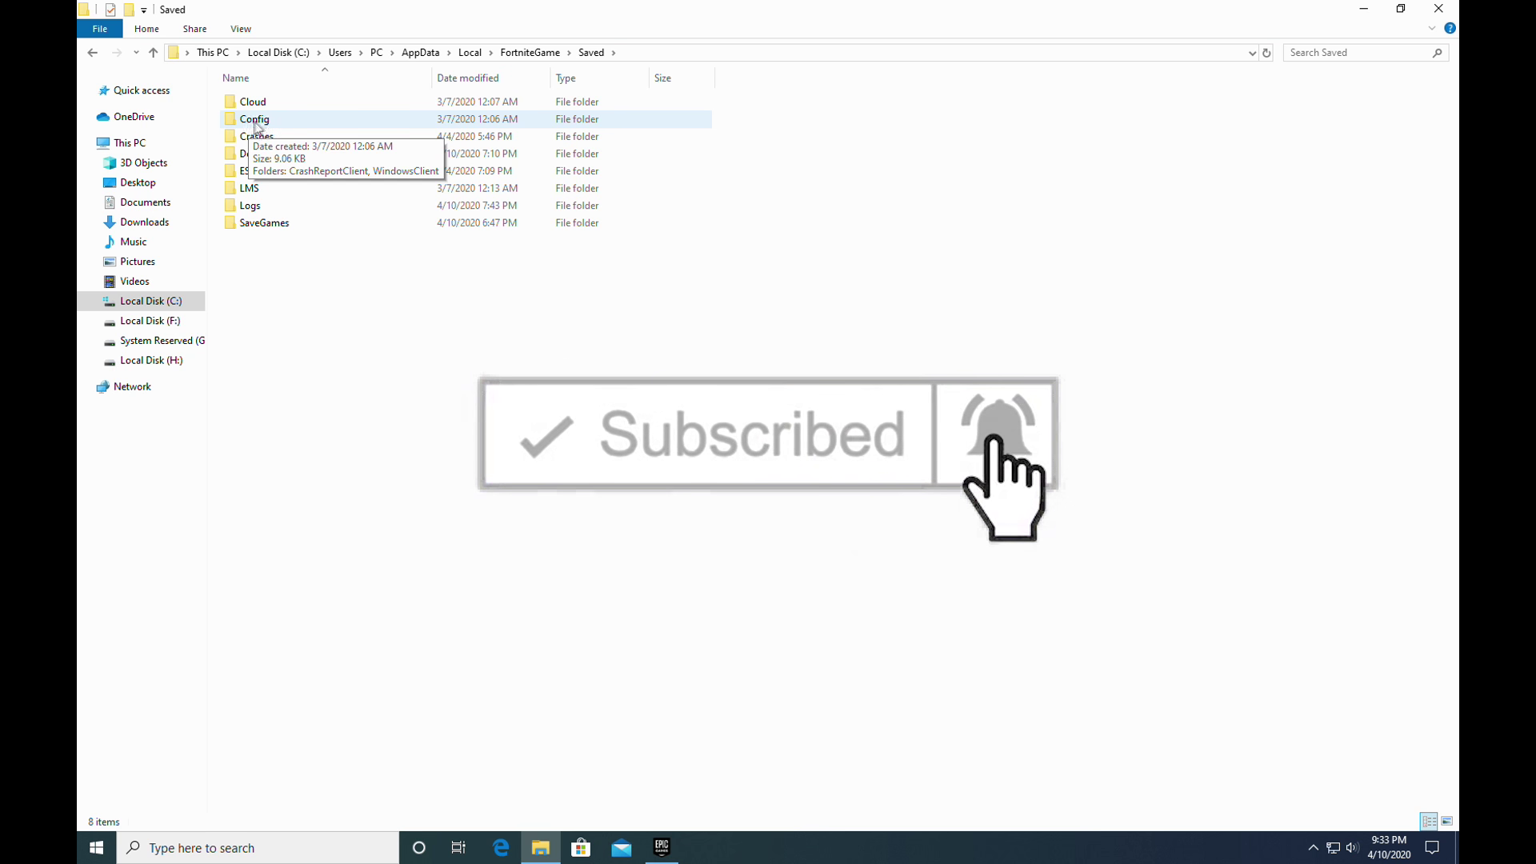
pyautogui.doubleClick(257, 120)
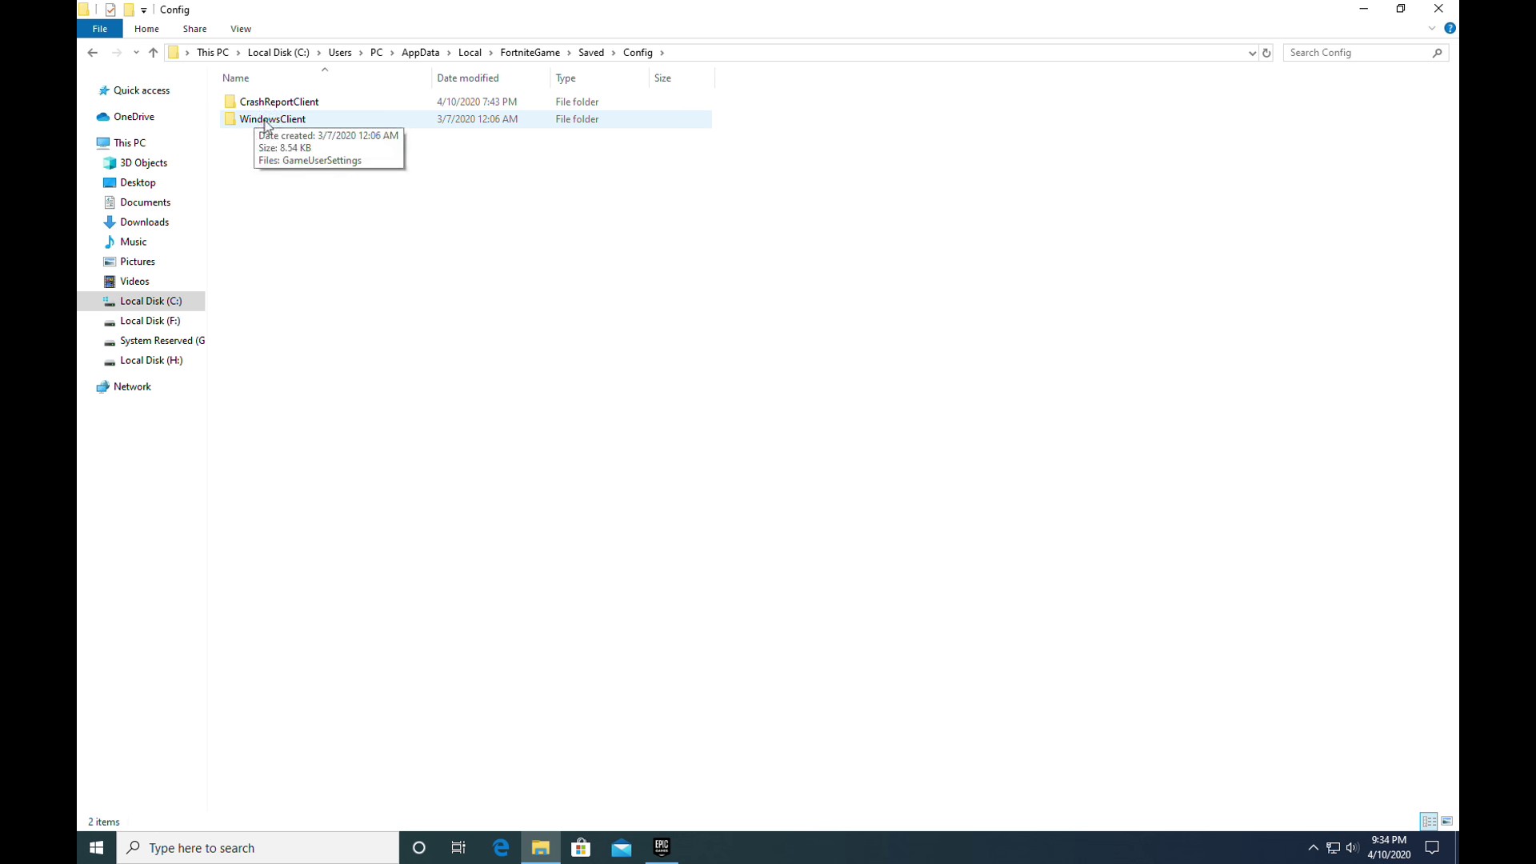
pyautogui.doubleClick(268, 126)
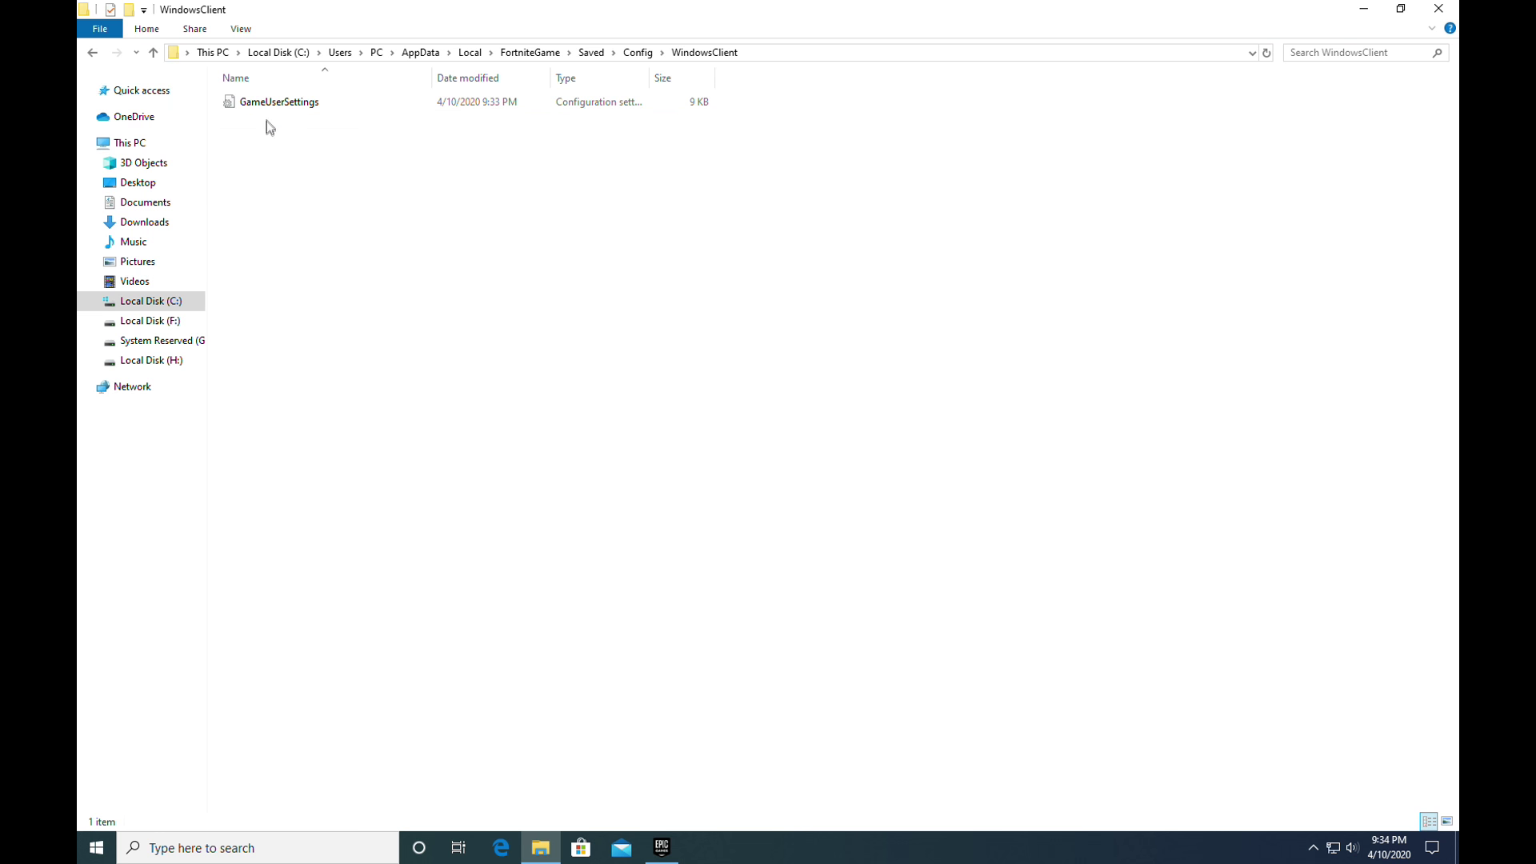
# Step: Remove the read-only attribute from the GameUserSettings file
pyautogui.rightClick(273, 110)
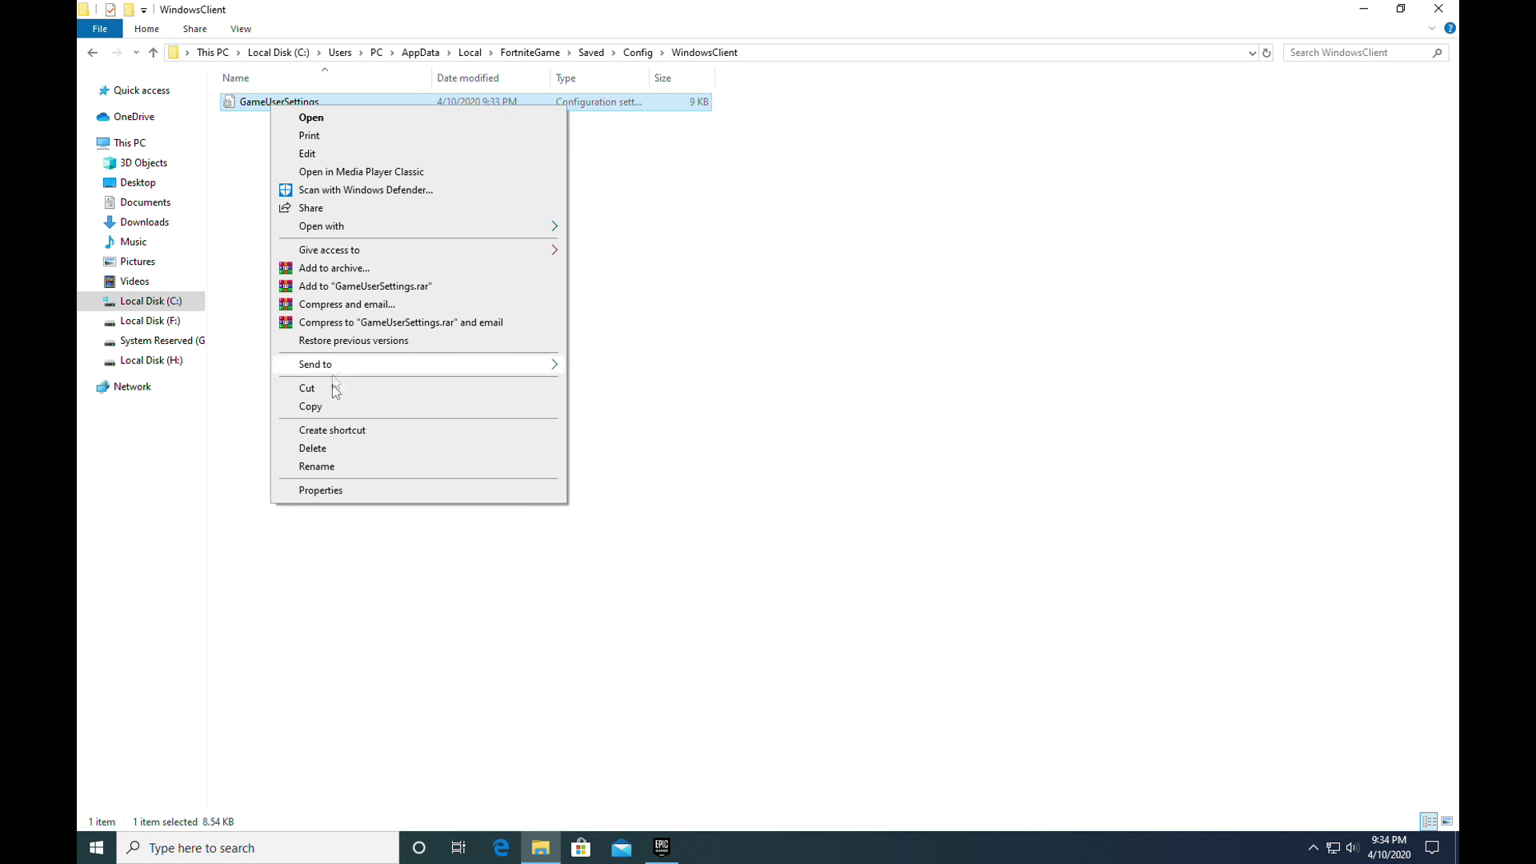
pyautogui.click(321, 490)
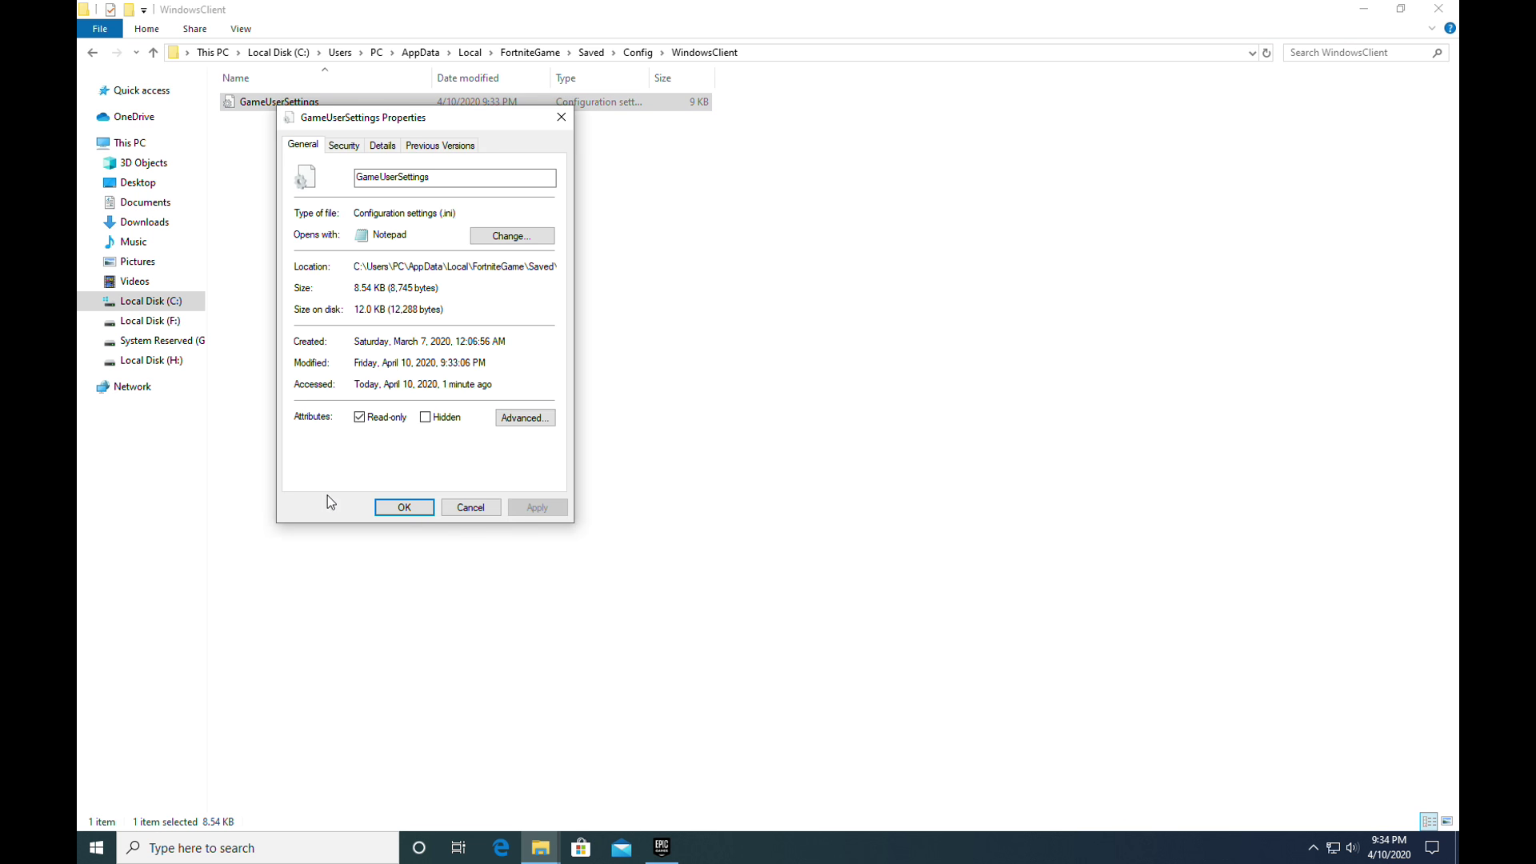
pyautogui.click(359, 417)
pyautogui.click(529, 509)
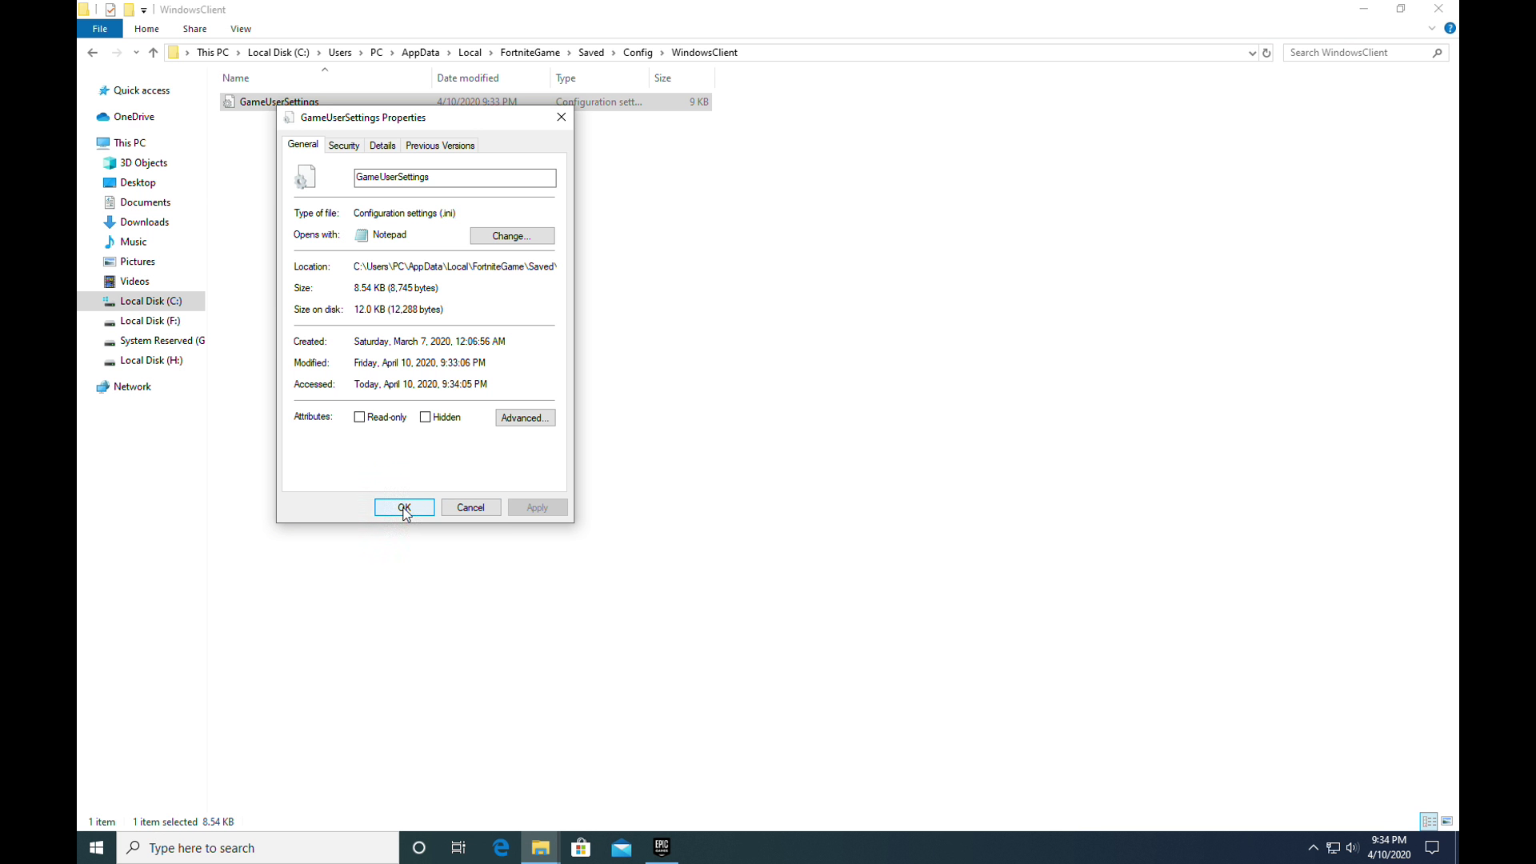
pyautogui.click(404, 507)
# Step: Open GameUserSettings in a maximized window and set ResolutionSizeX to 1280 and ResolutionSizeY to 960
pyautogui.doubleClick(294, 104)
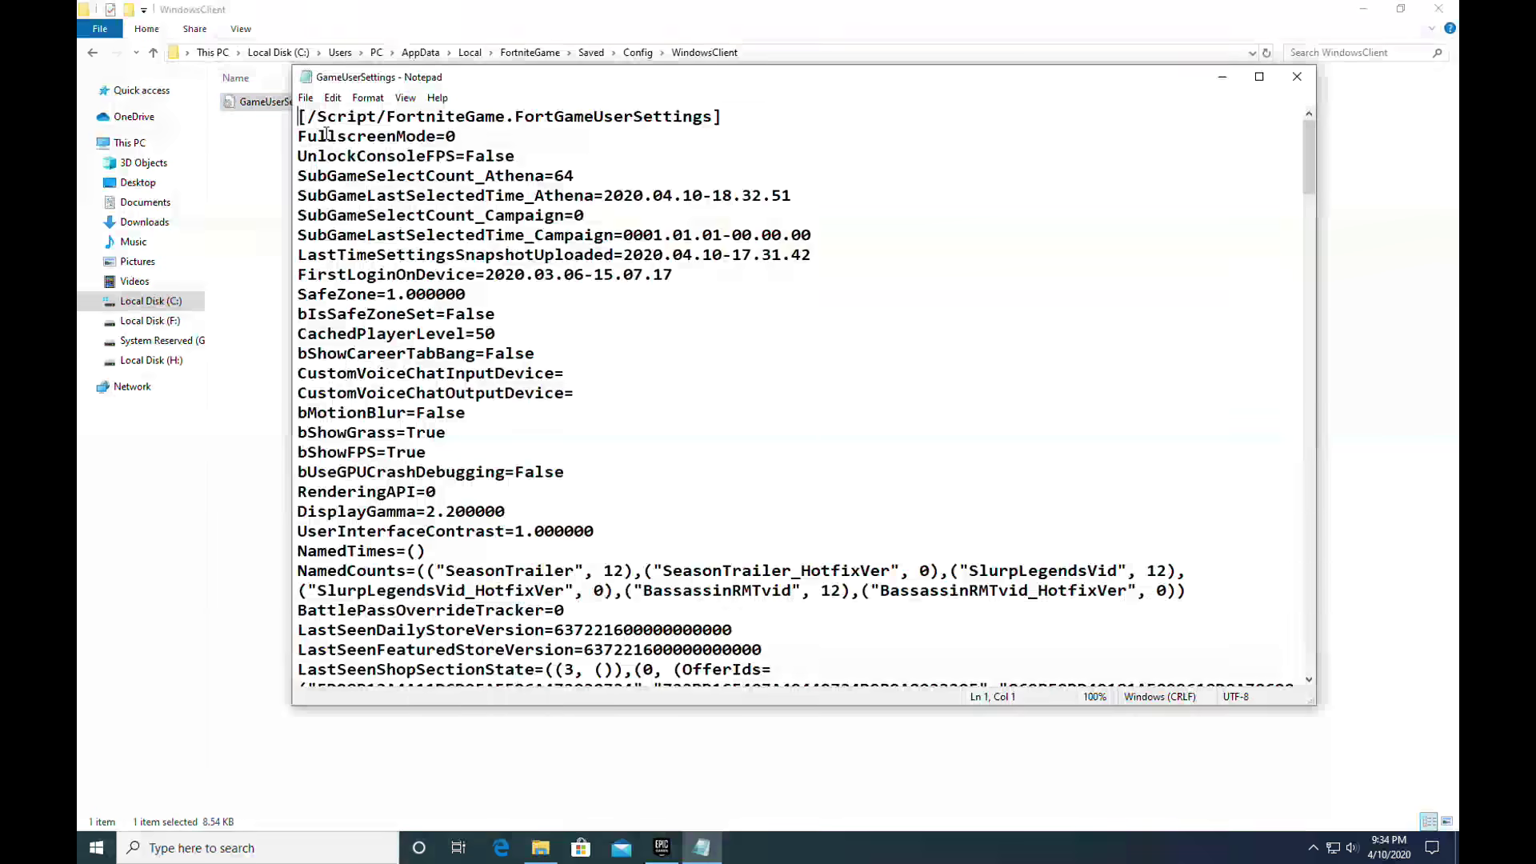
pyautogui.doubleClick(1104, 81)
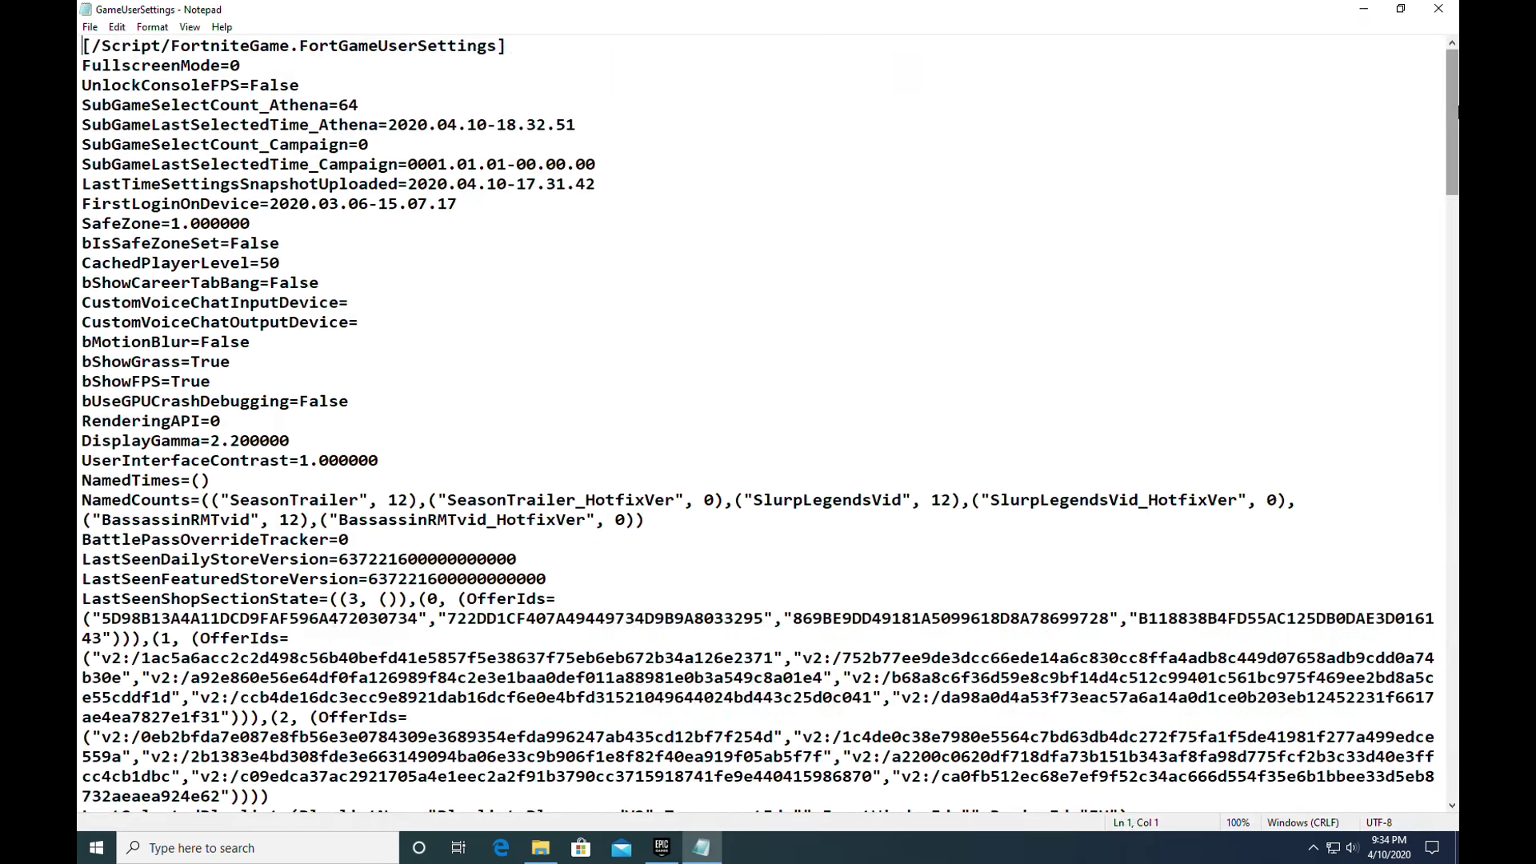
pyautogui.moveTo(1457, 104); pyautogui.dragTo(1457, 476)
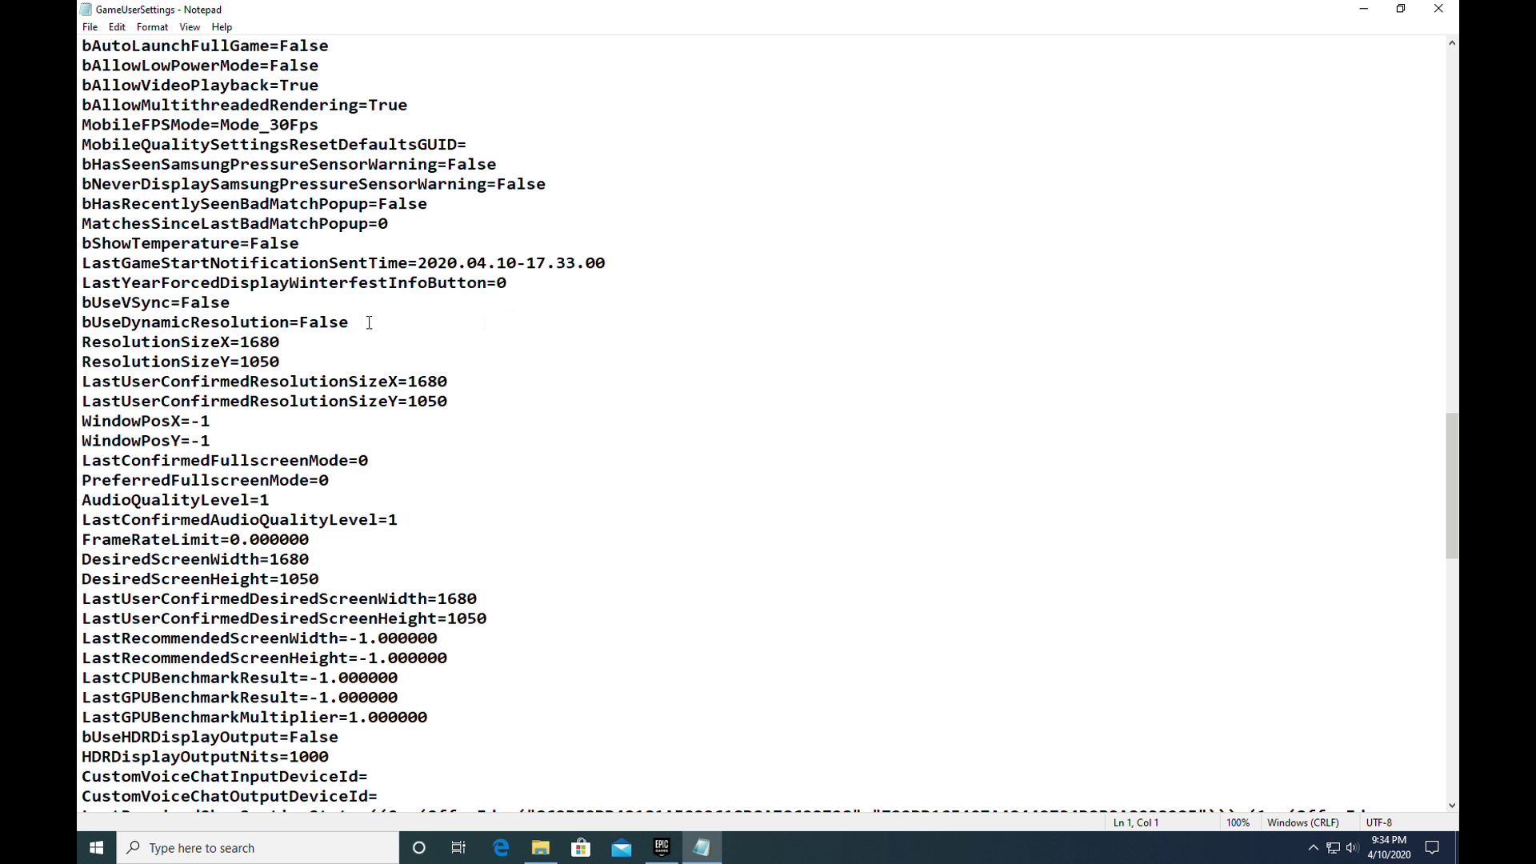
pyautogui.moveTo(283, 342); pyautogui.dragTo(238, 344)
pyautogui.write('1280')
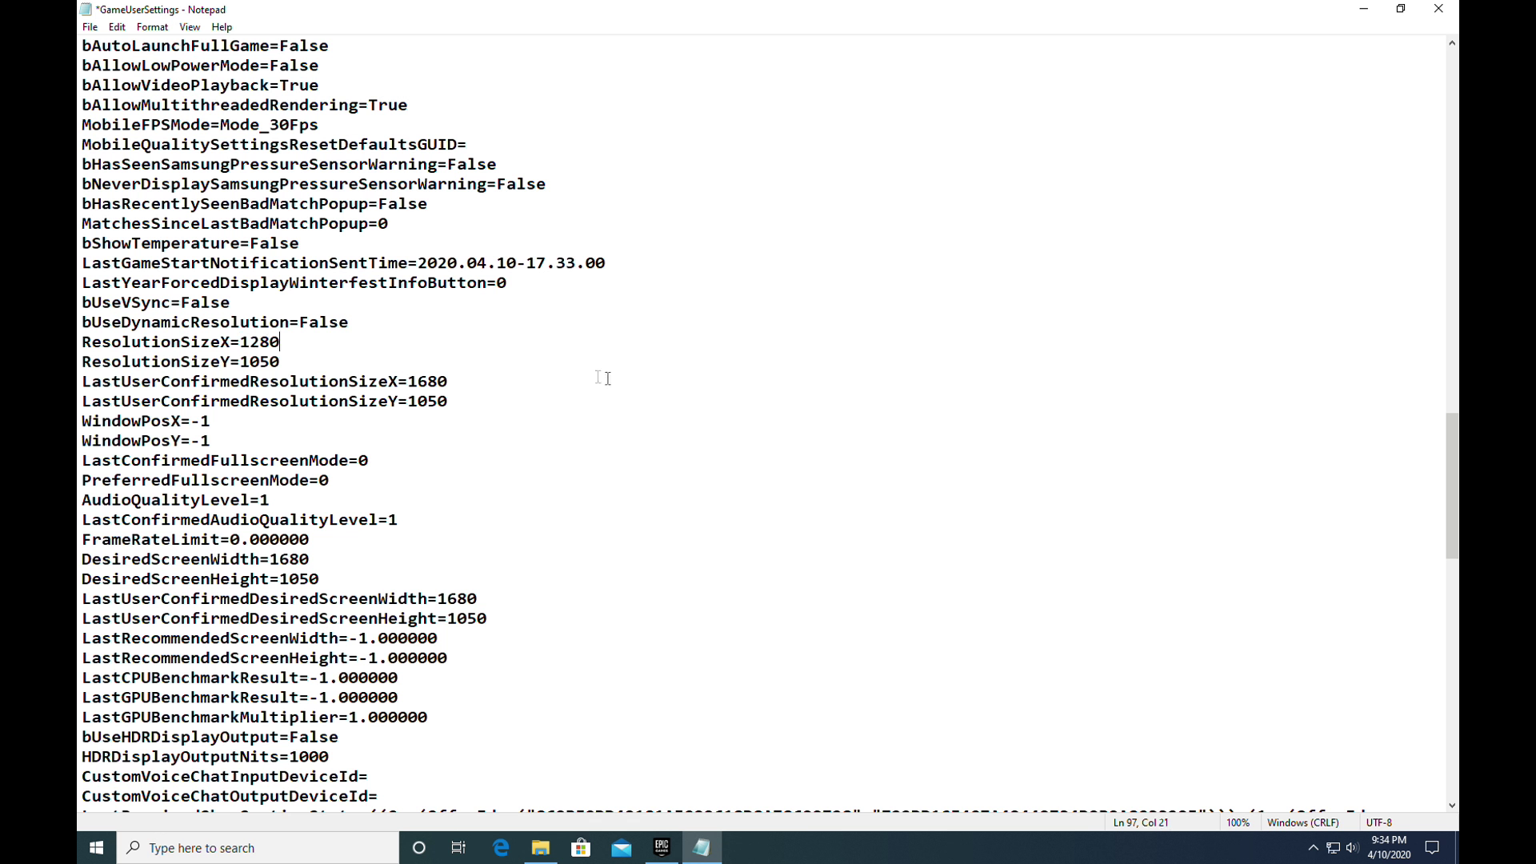
pyautogui.moveTo(281, 362); pyautogui.dragTo(238, 362)
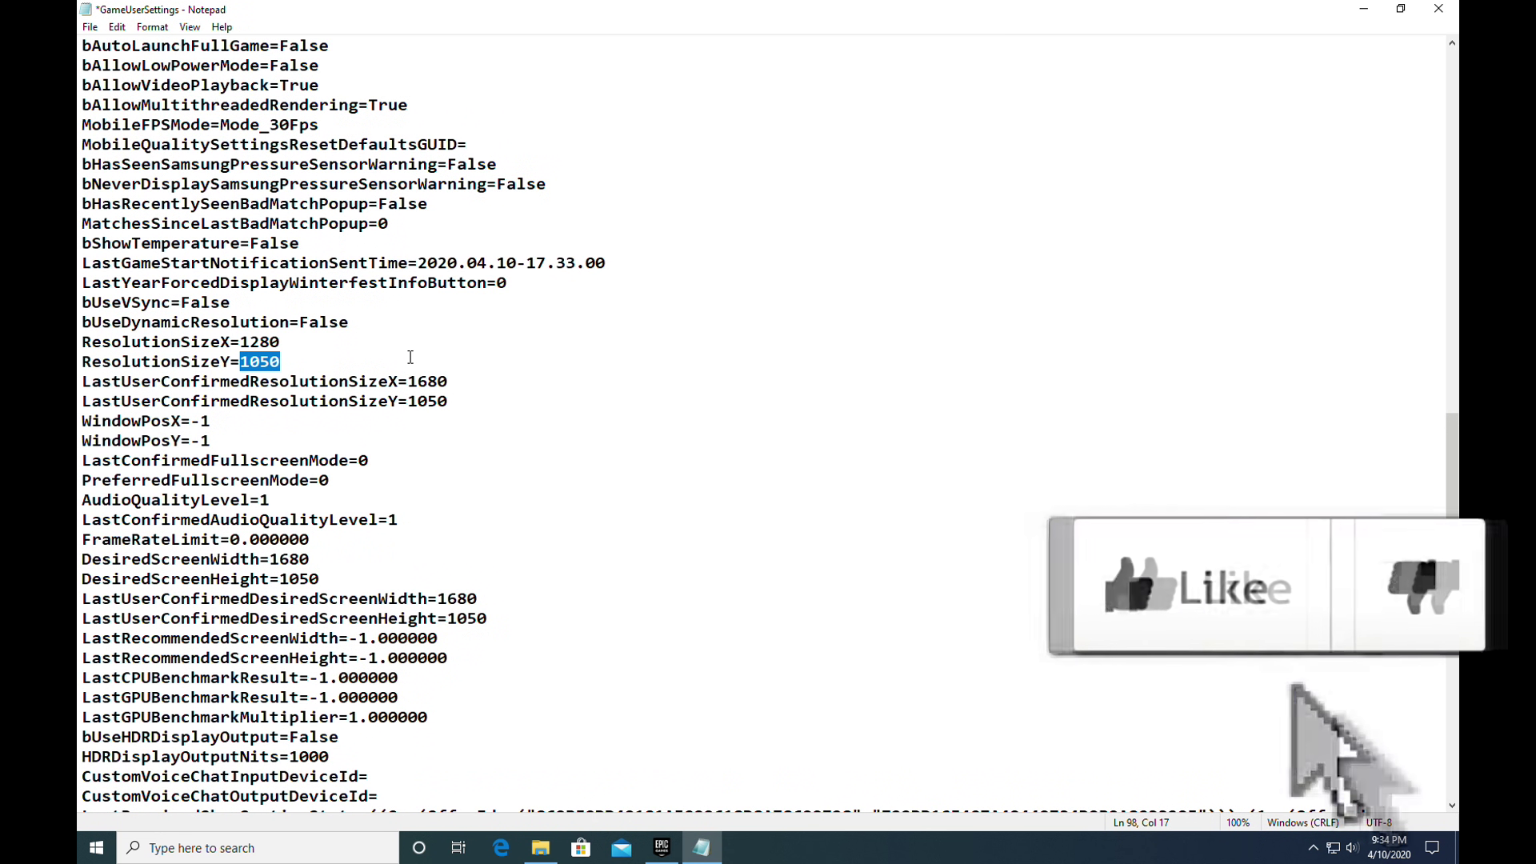
pyautogui.write('960')
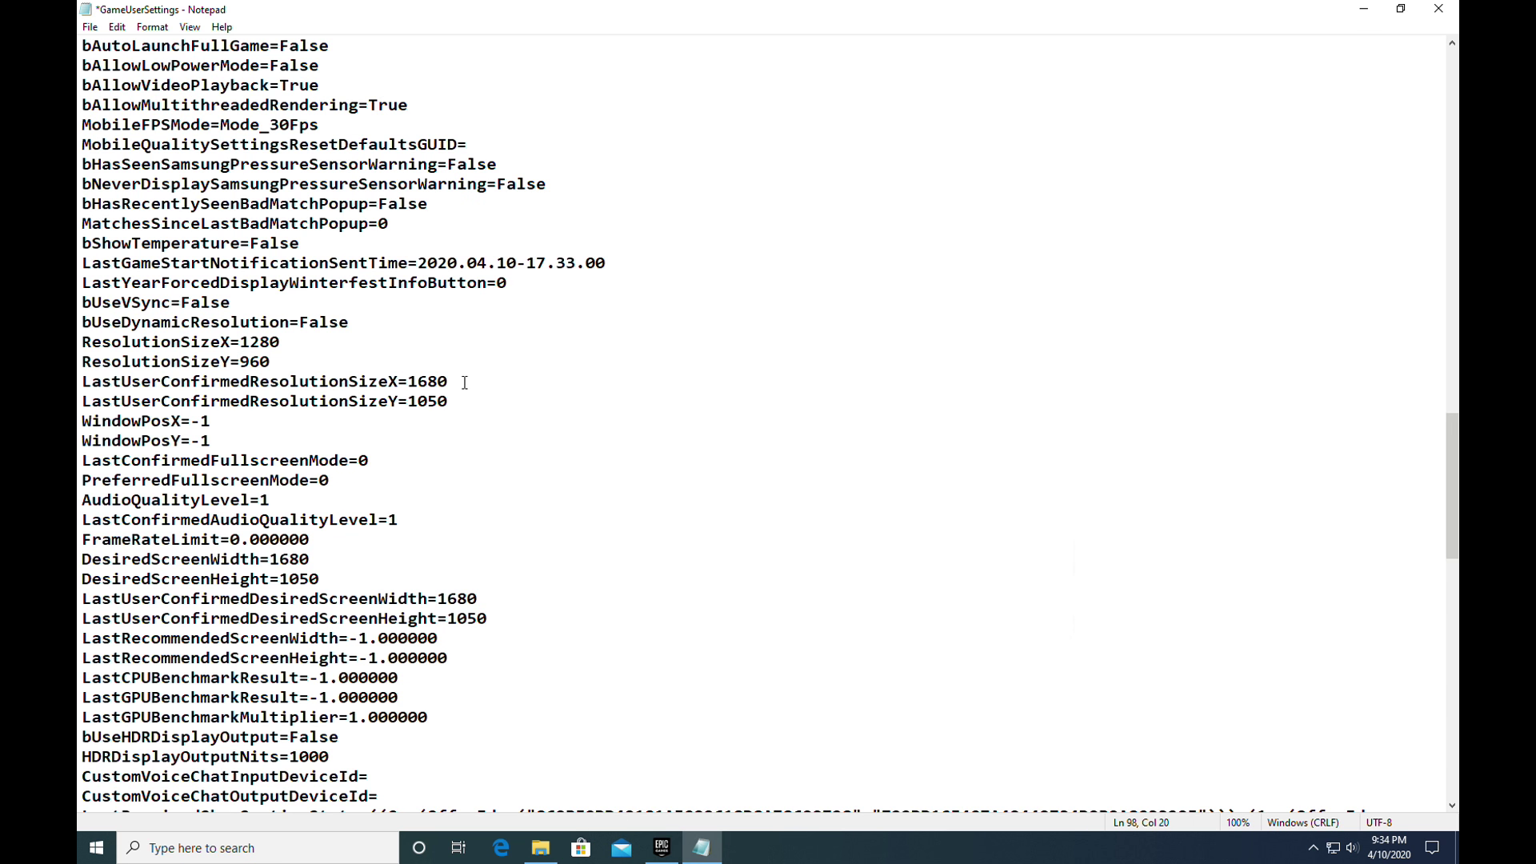
# Step: Set LastUserConfirmedResolutionSizeX to 1280 and LastUserConfirmedResolutionSizeY to 960
pyautogui.moveTo(464, 382); pyautogui.dragTo(408, 383)
pyautogui.write('1280')
pyautogui.moveTo(449, 401); pyautogui.dragTo(411, 400)
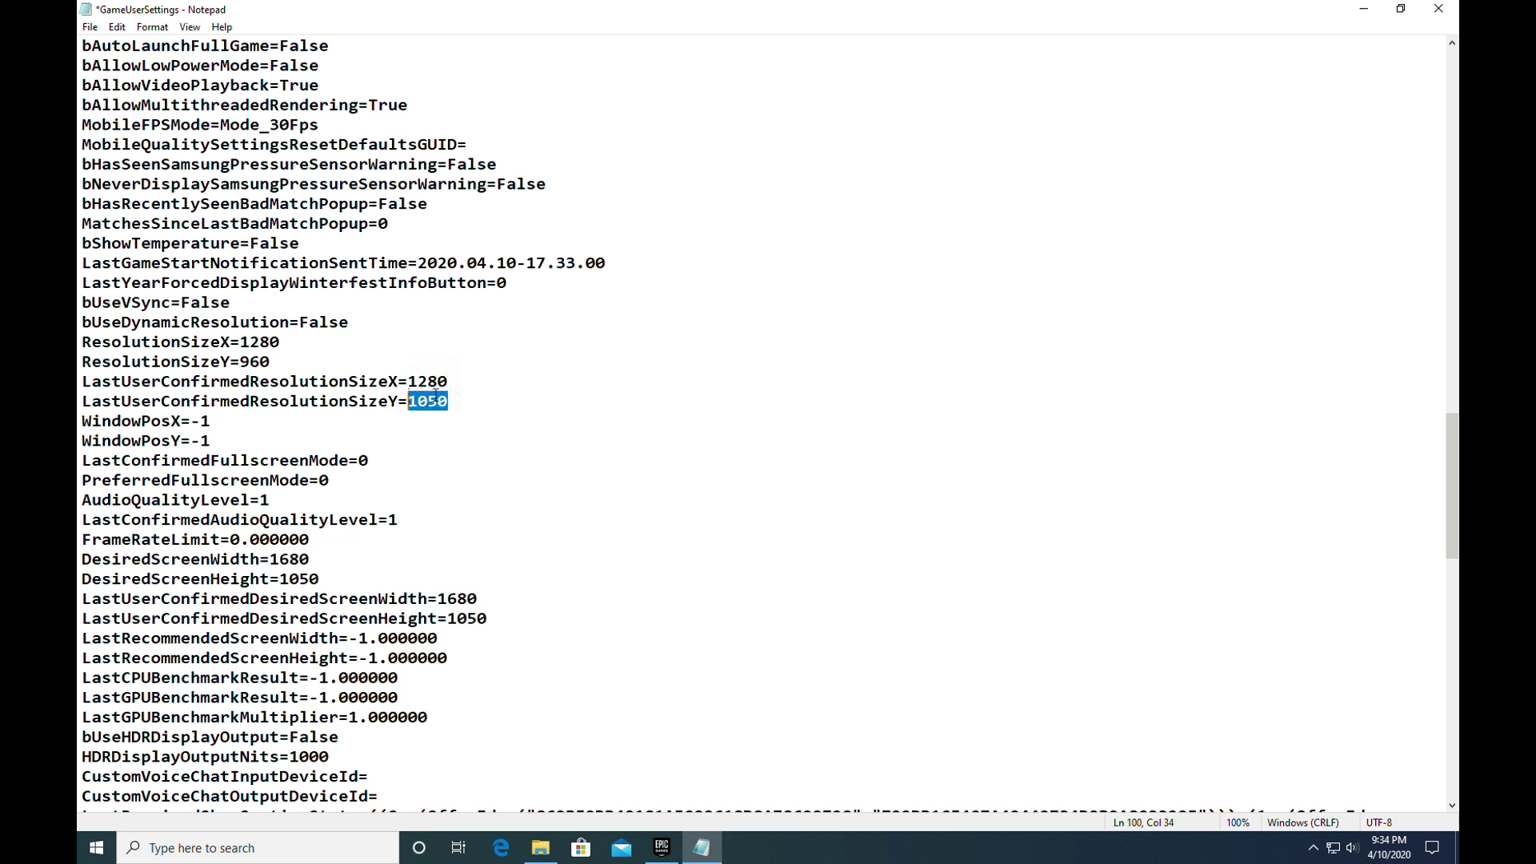
pyautogui.write('960')
# Step: Set DesiredScreenWidth to 1280 and DesiredScreenHeight to 960
pyautogui.moveTo(312, 560); pyautogui.dragTo(274, 560)
pyautogui.write('128')
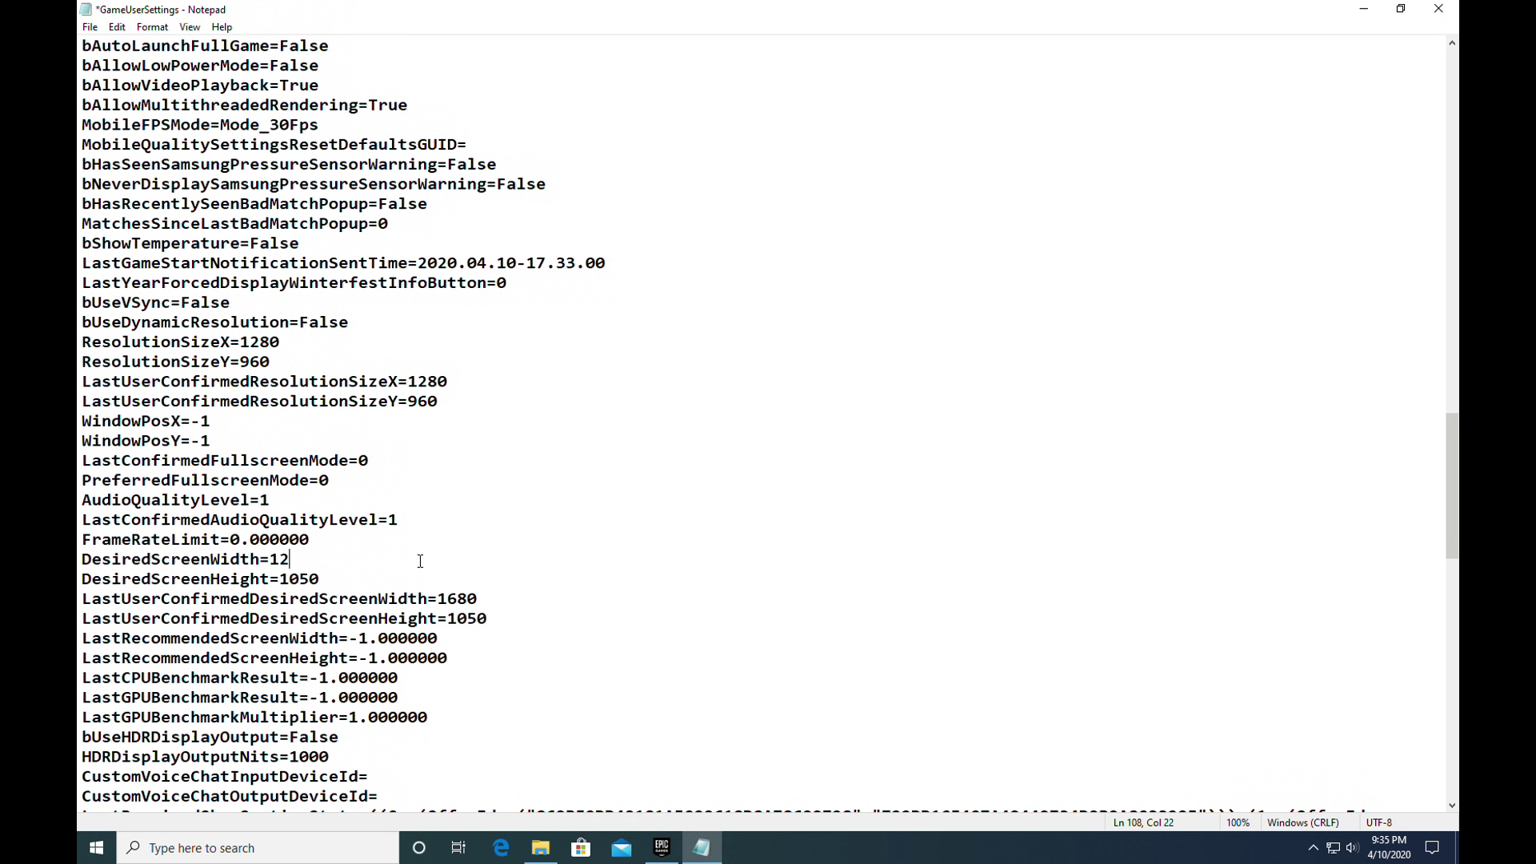
pyautogui.moveTo(350, 576); pyautogui.dragTo(283, 578)
pyautogui.write('96')
# Step: Set LastUserConfirmedDesiredScreenWidth to 1280 and LastUserConfirmedDesiredScreenHeight to 960
pyautogui.moveTo(486, 597); pyautogui.dragTo(439, 600)
pyautogui.write('1')
pyautogui.moveTo(500, 621); pyautogui.dragTo(448, 619)
pyautogui.write('9')
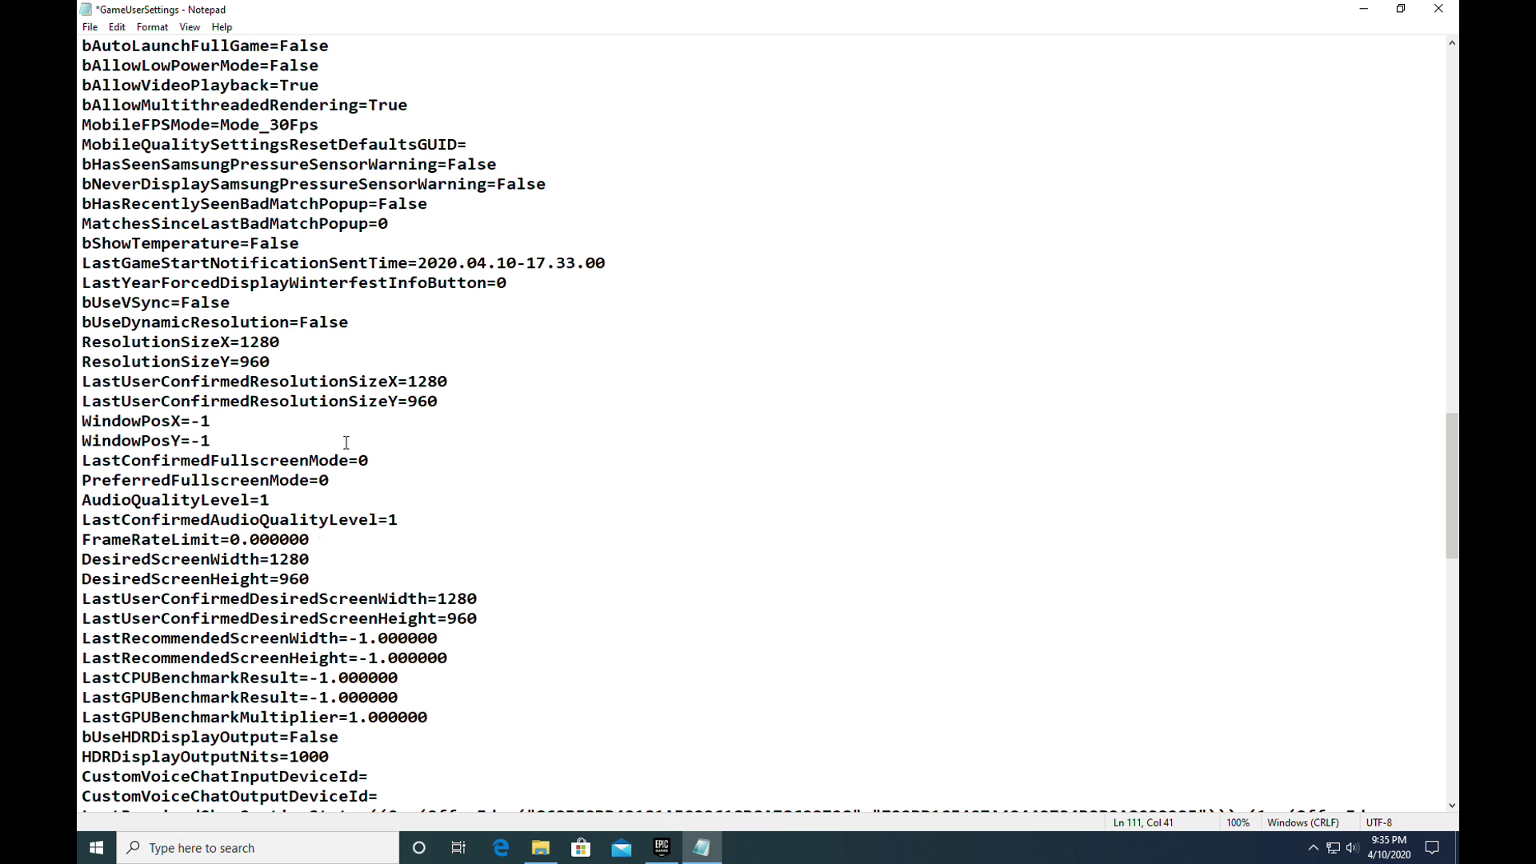
# Step: Save the edited GameUserSettings file and close it
pyautogui.click(91, 29)
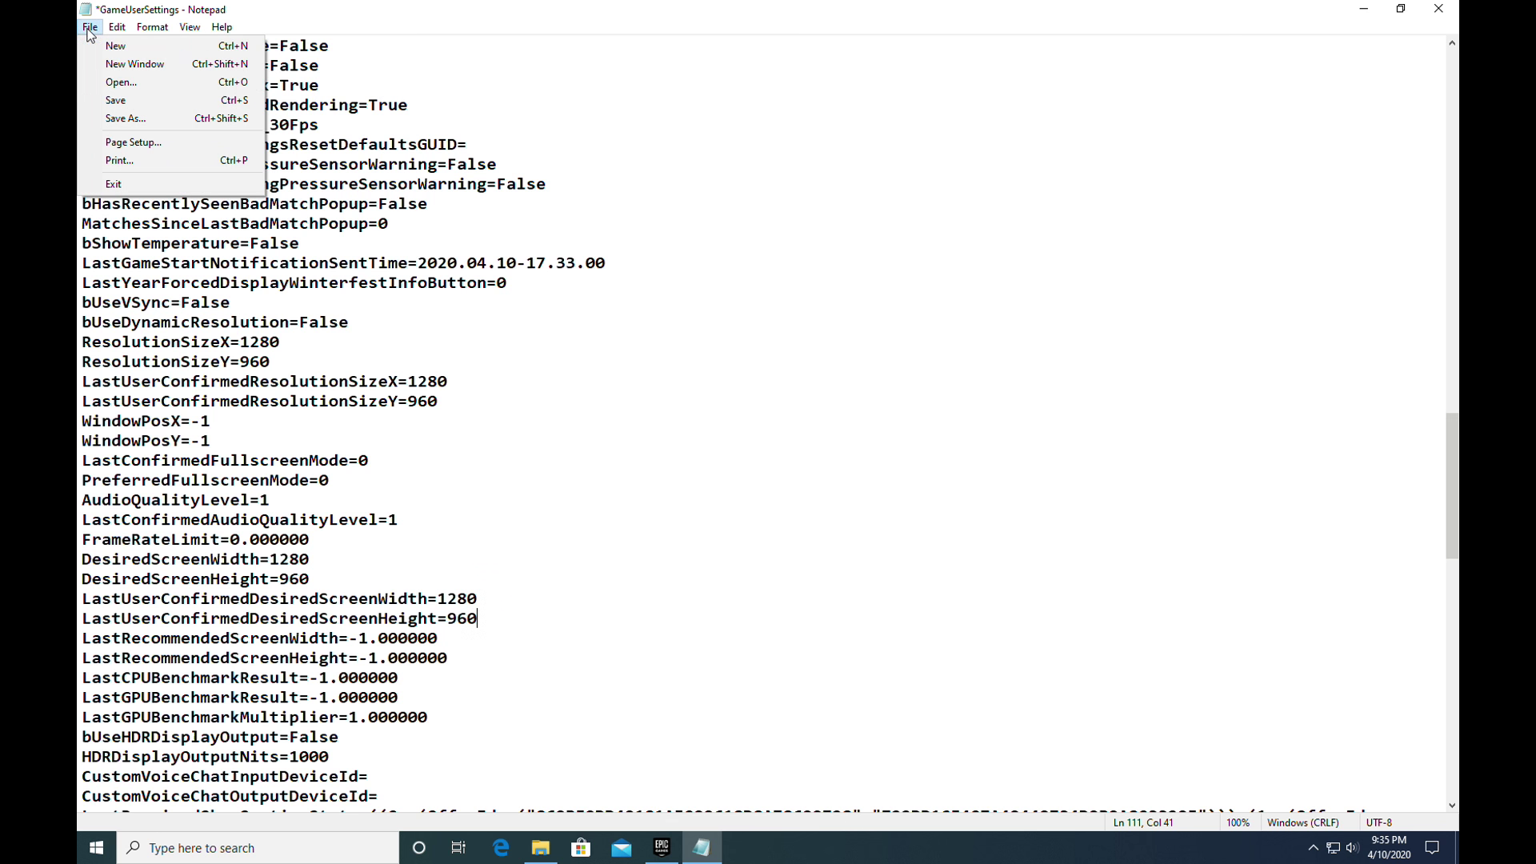
pyautogui.click(125, 103)
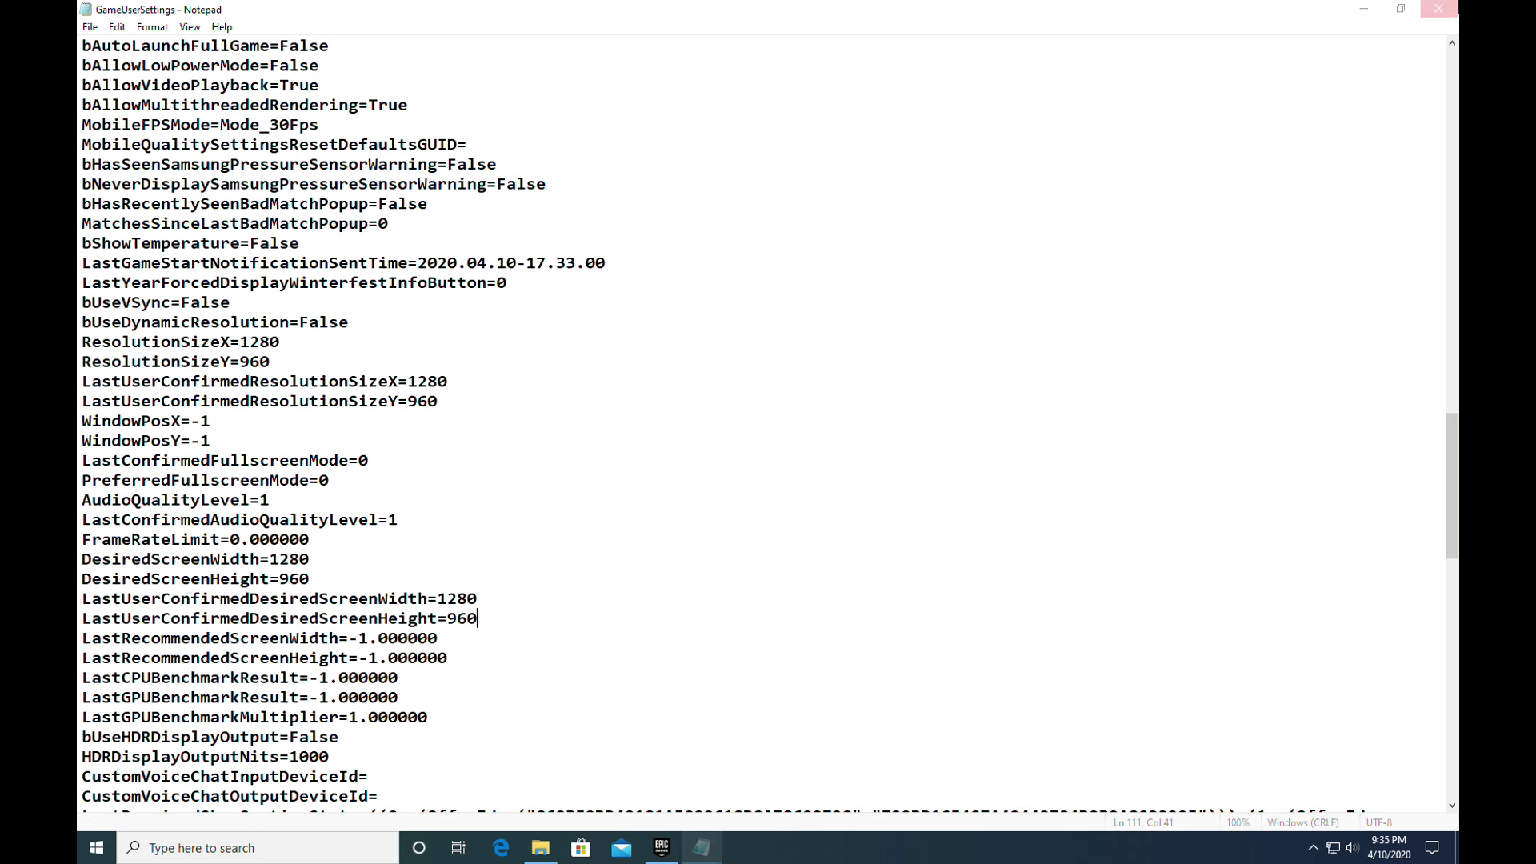
pyautogui.click(1437, 9)
# Step: Make the GameUserSettings file read-only again
pyautogui.rightClick(280, 102)
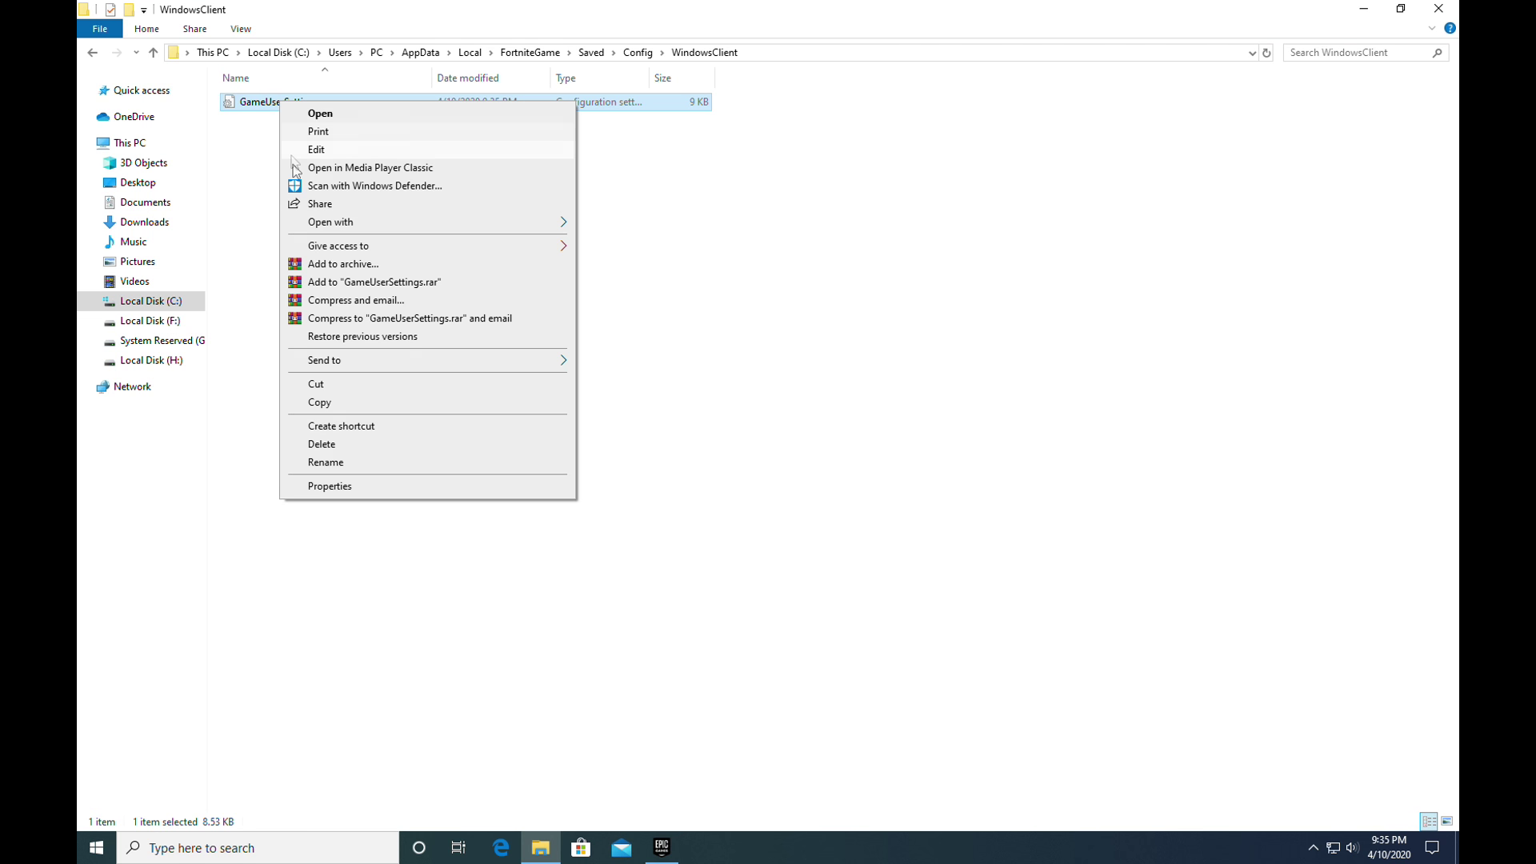
pyautogui.click(330, 486)
pyautogui.click(368, 413)
pyautogui.click(546, 503)
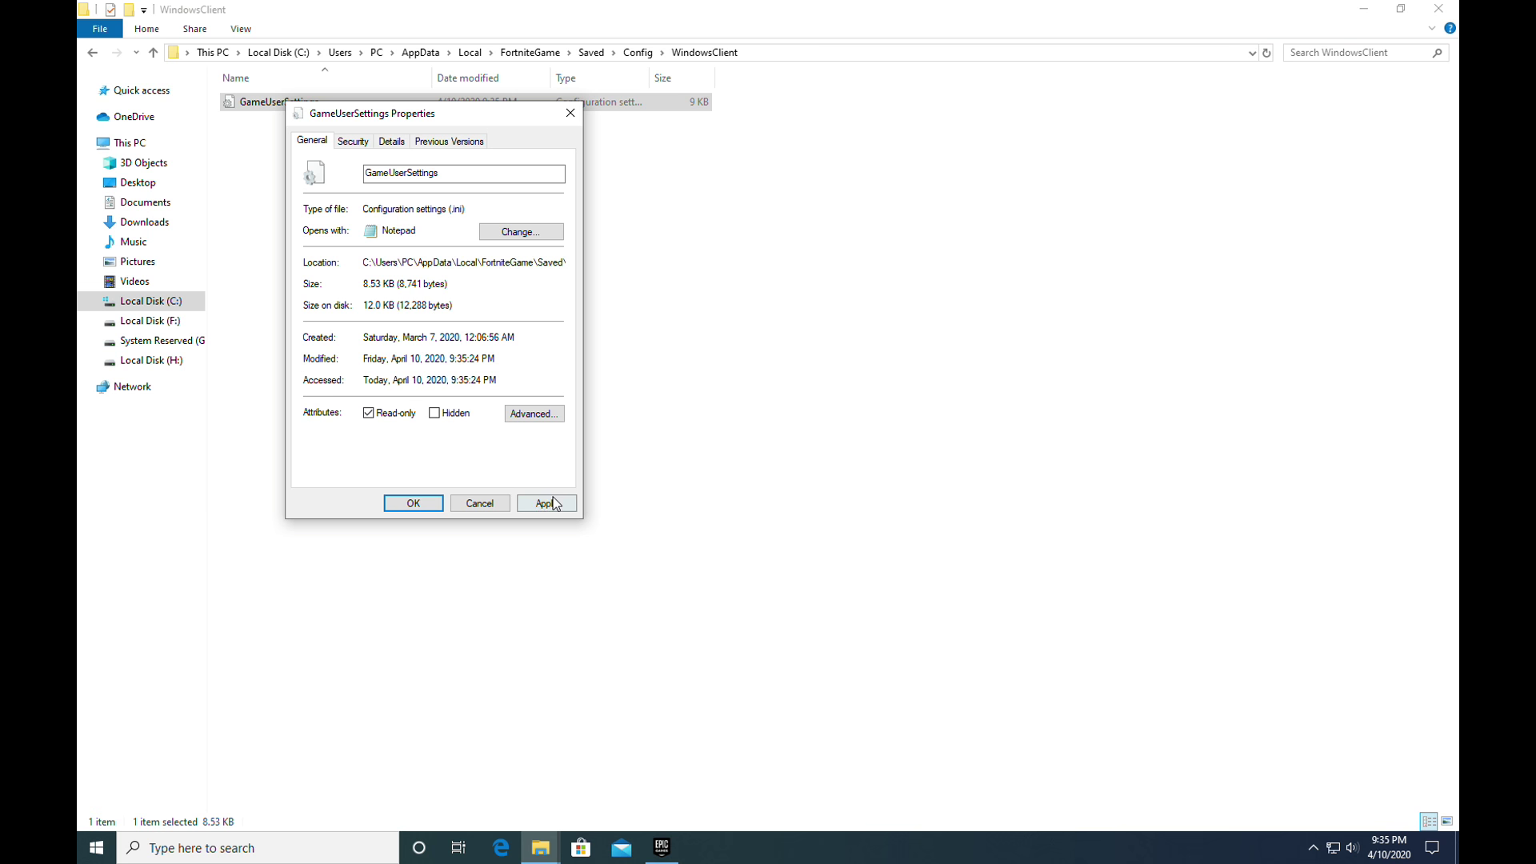
pyautogui.click(413, 502)
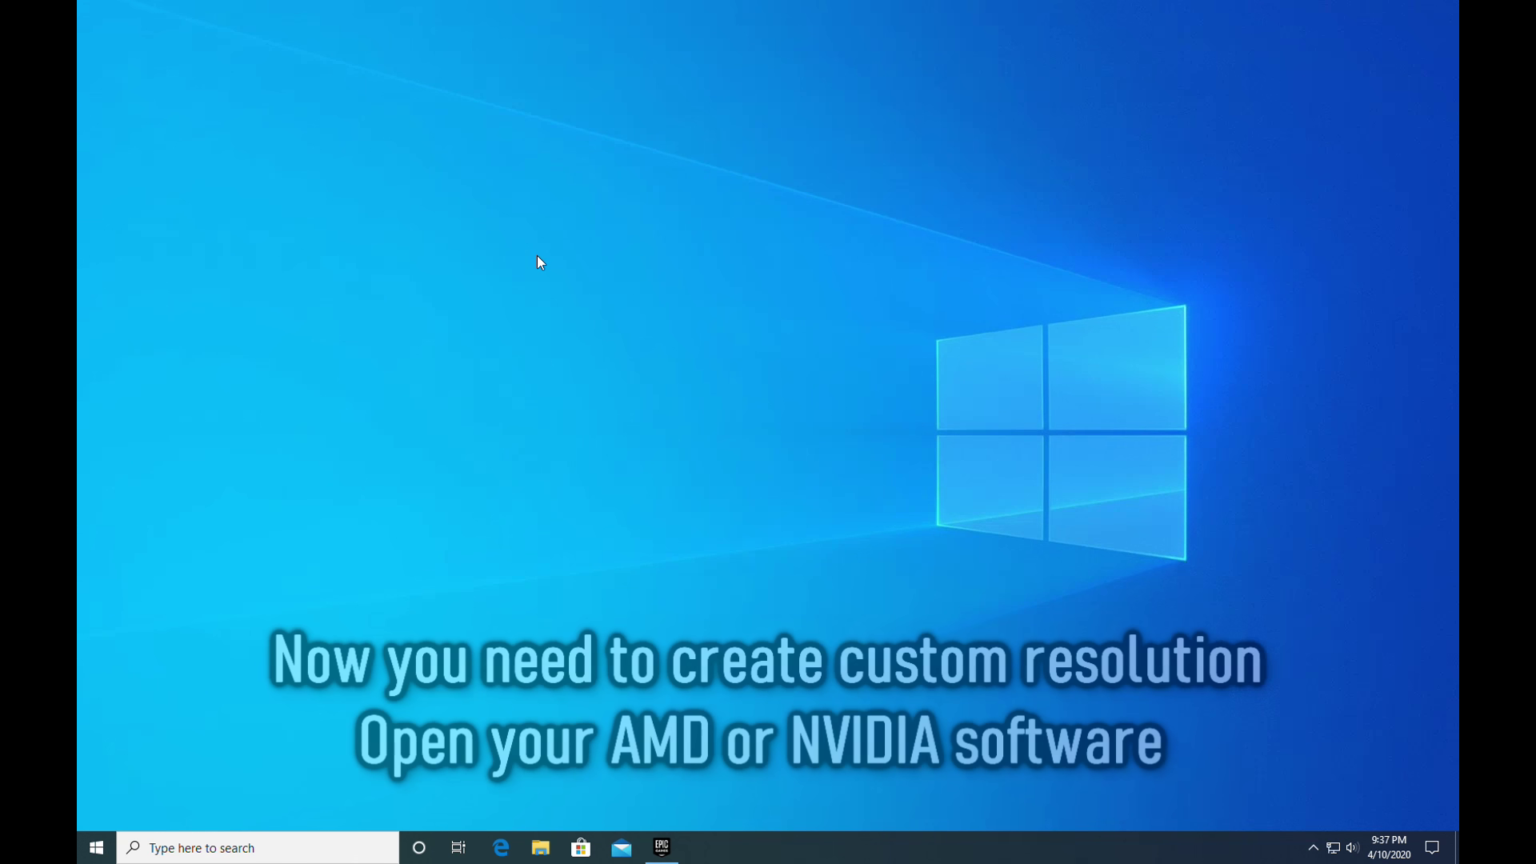
# Step: Switch to AMD Radeon Software and open its global display settings
pyautogui.rightClick(536, 256)
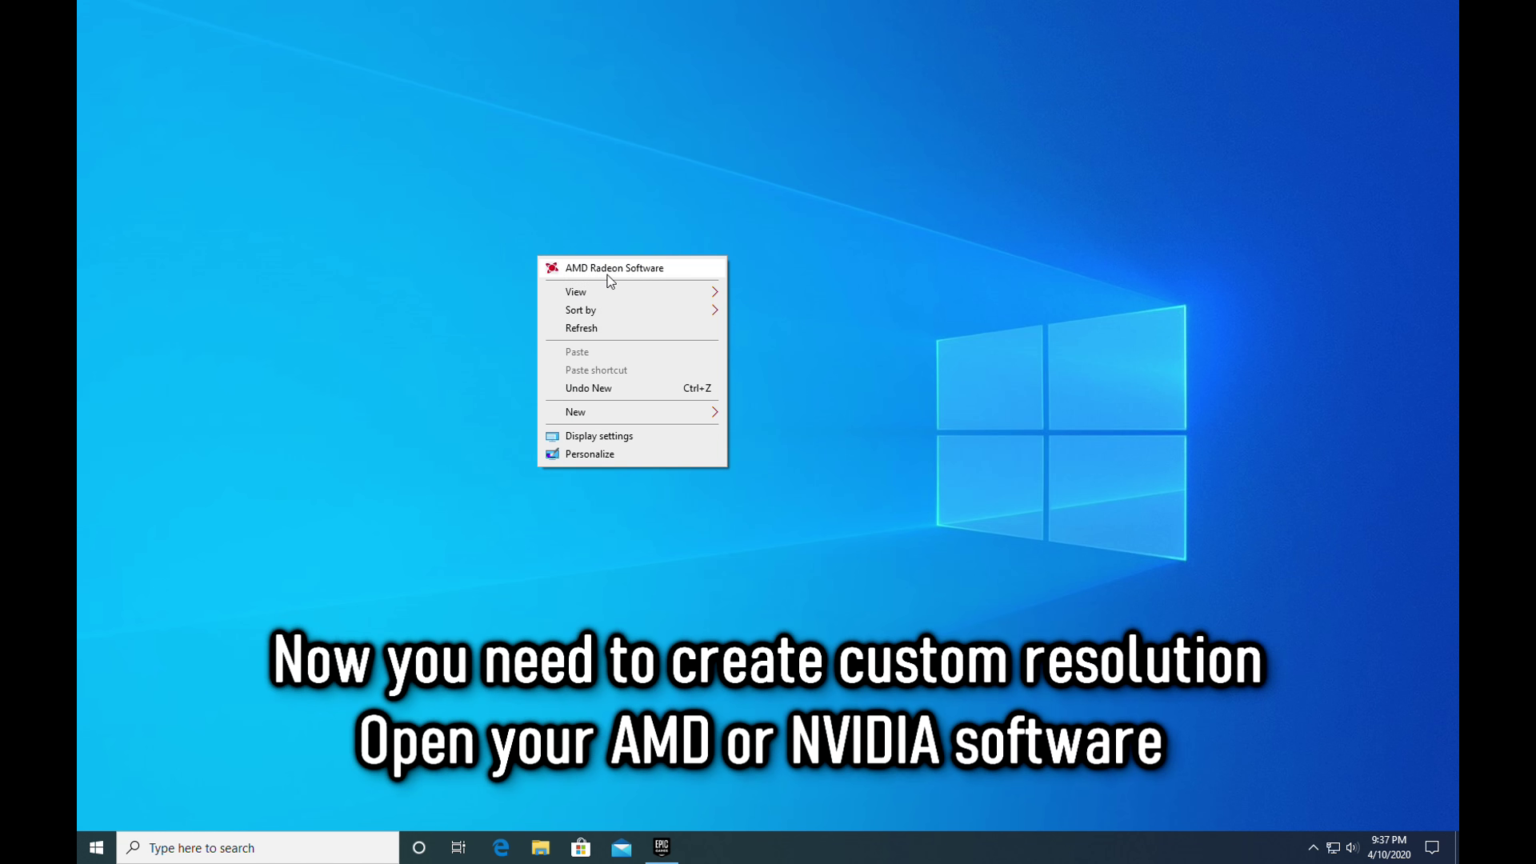
pyautogui.click(641, 268)
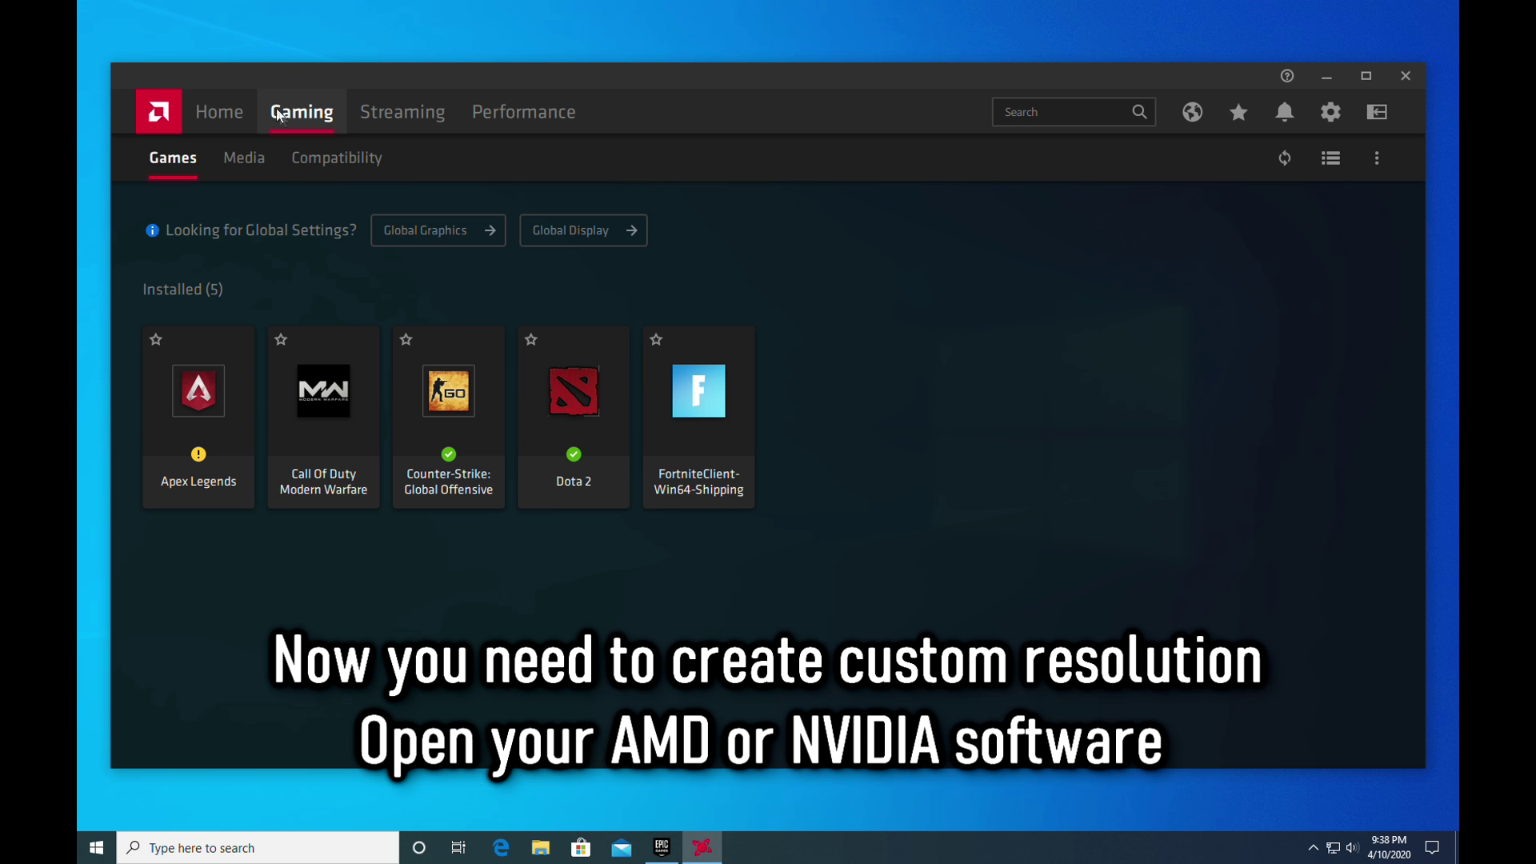
pyautogui.click(592, 228)
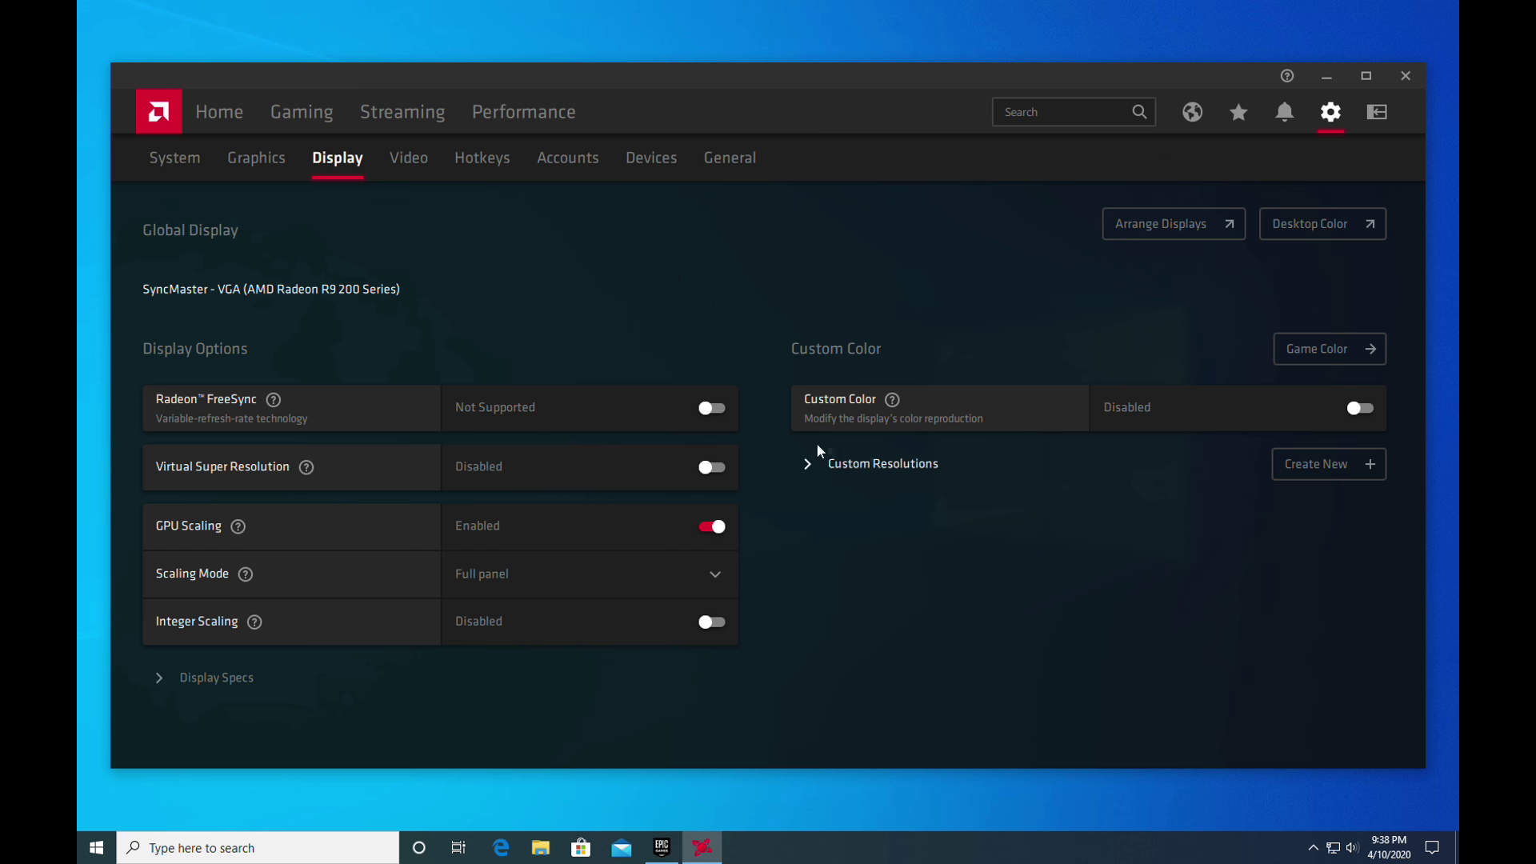
# Step: Start a new custom resolution and set its size to 1280 x 960 px
pyautogui.click(1350, 471)
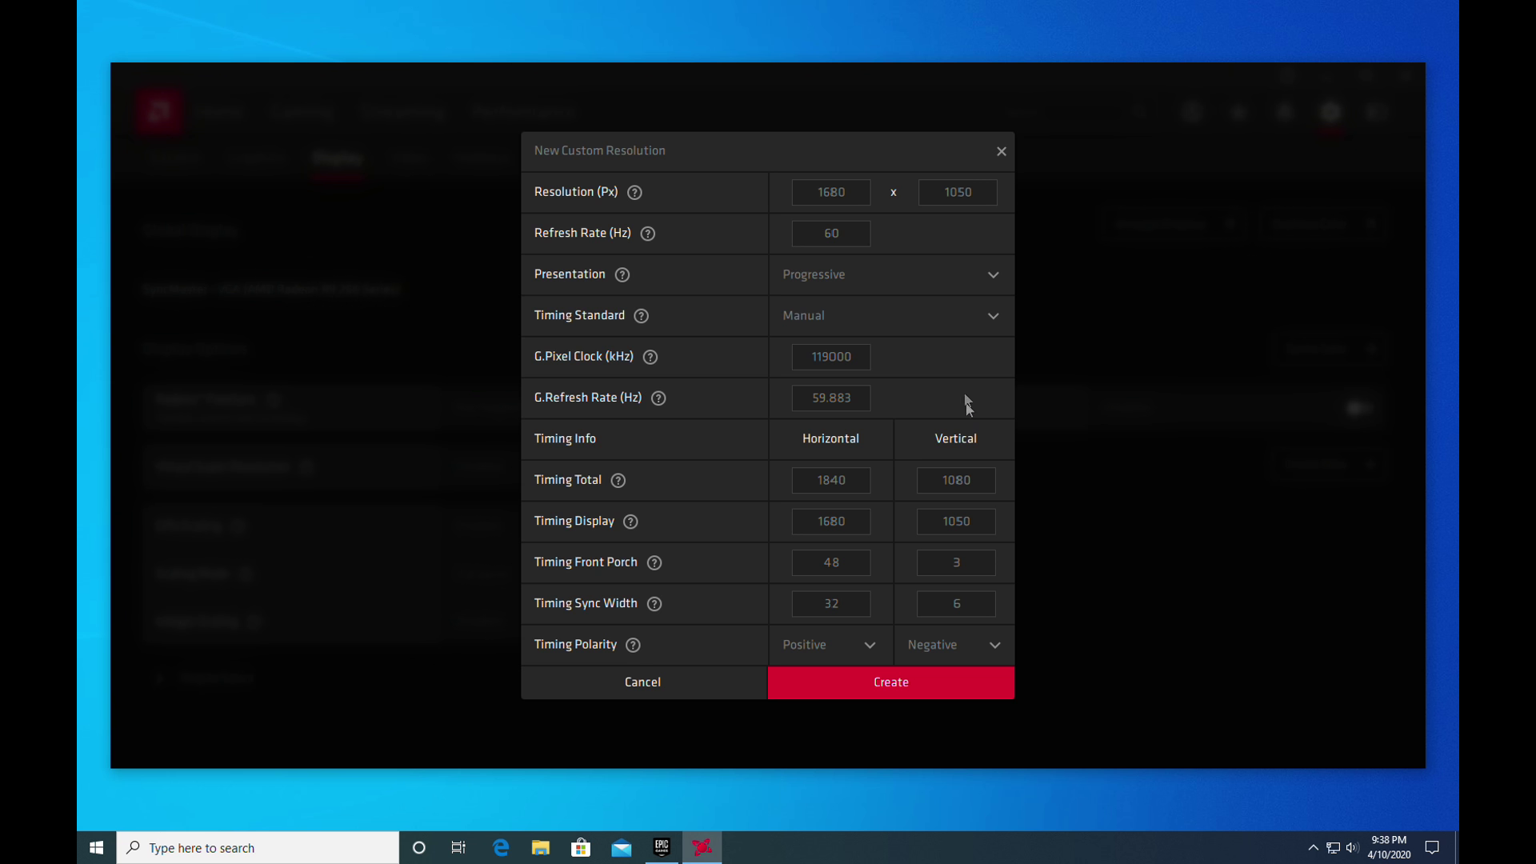
pyautogui.click(799, 197)
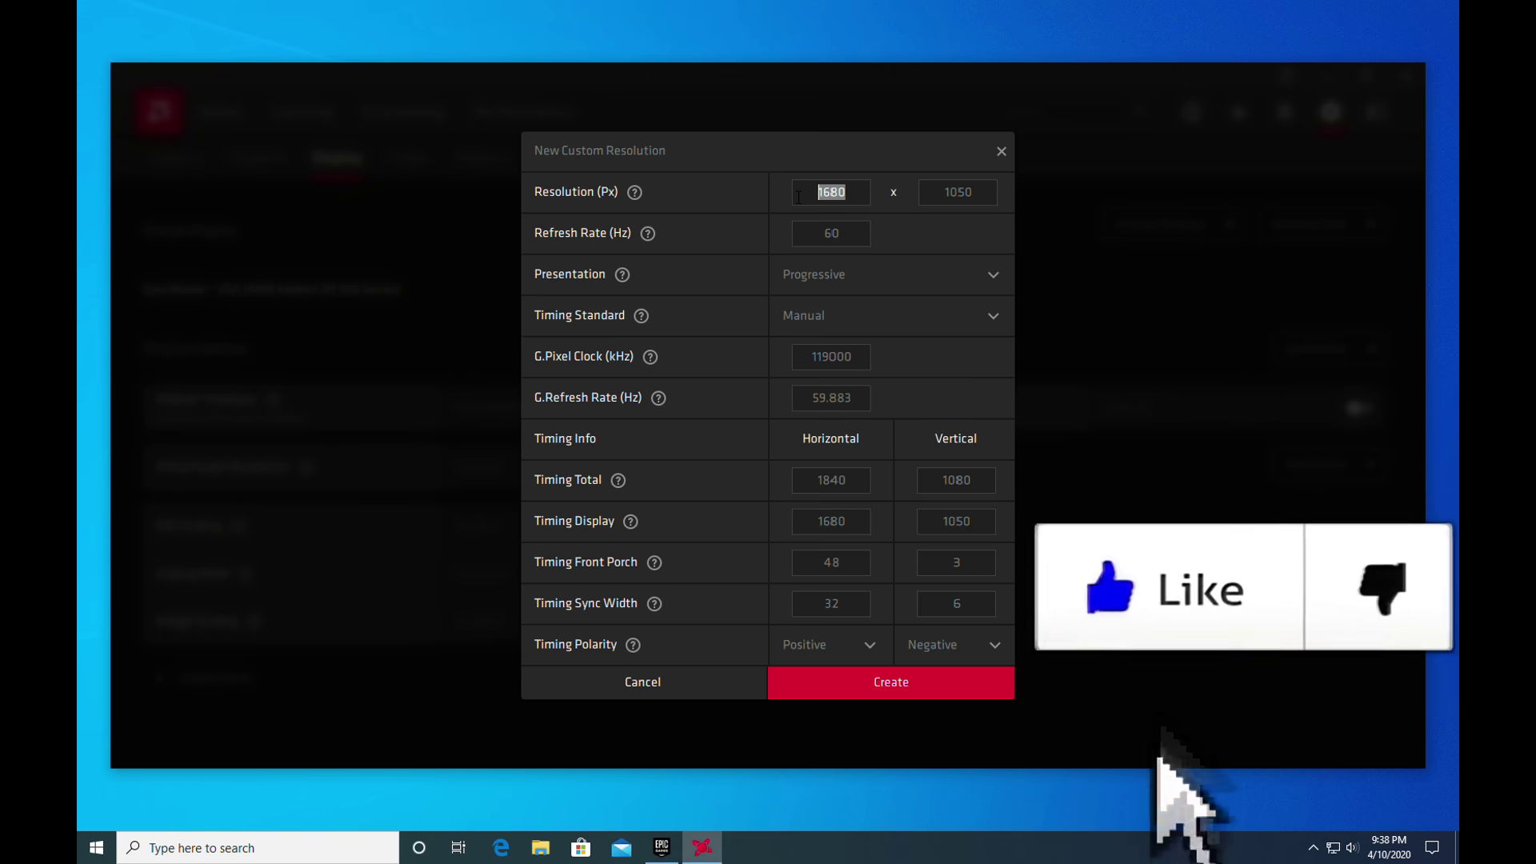
pyautogui.write('1280')
pyautogui.click(937, 191)
pyautogui.write('960')
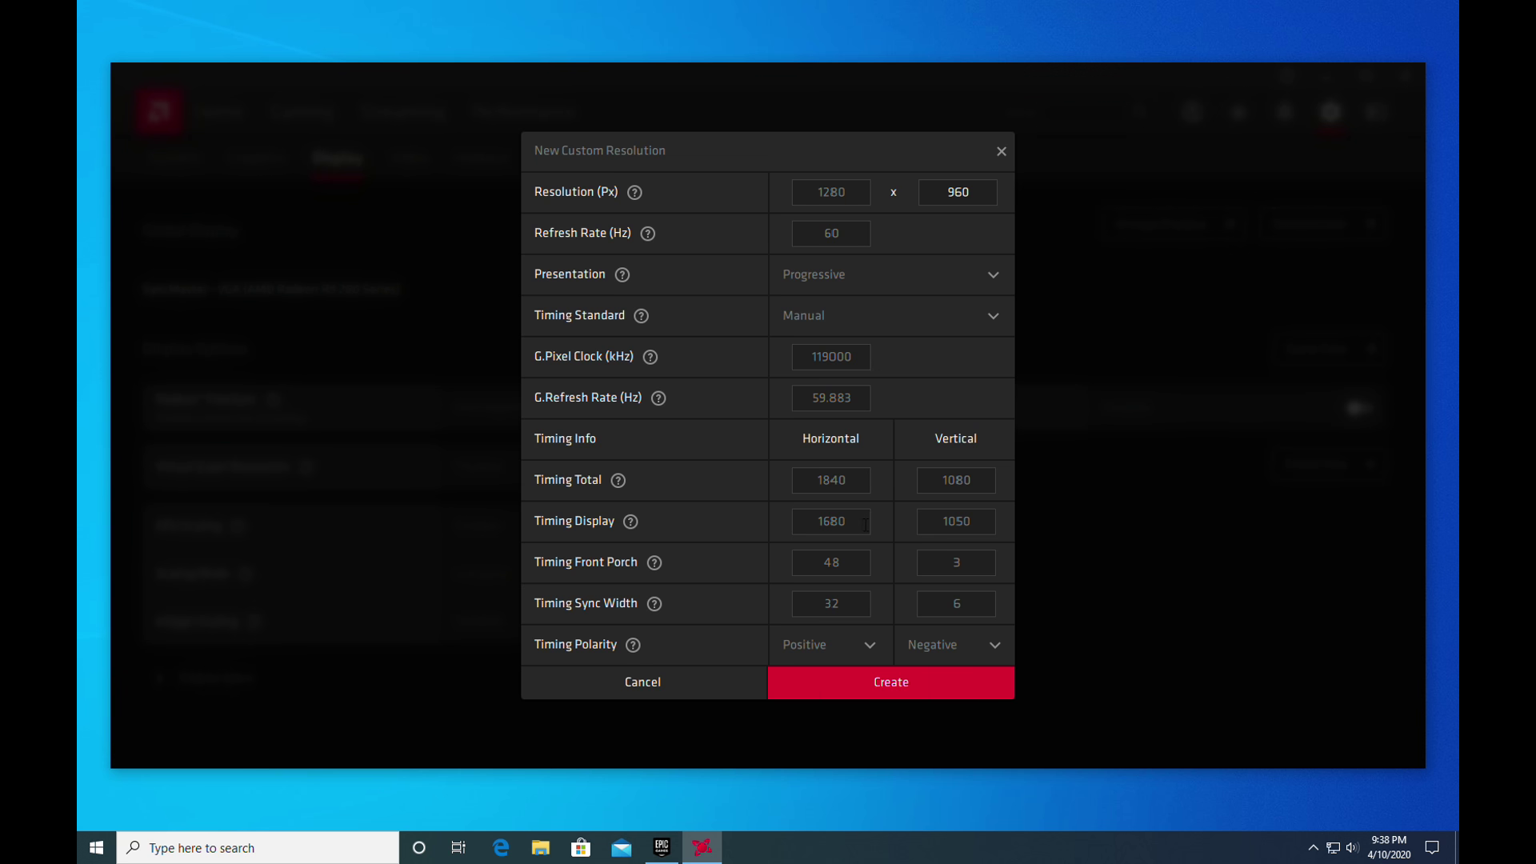
# Step: Set the custom resolution's timing display to 1280 horizontal and 960 vertical
pyautogui.click(864, 525)
pyautogui.write('1280')
pyautogui.click(960, 522)
pyautogui.write('960')
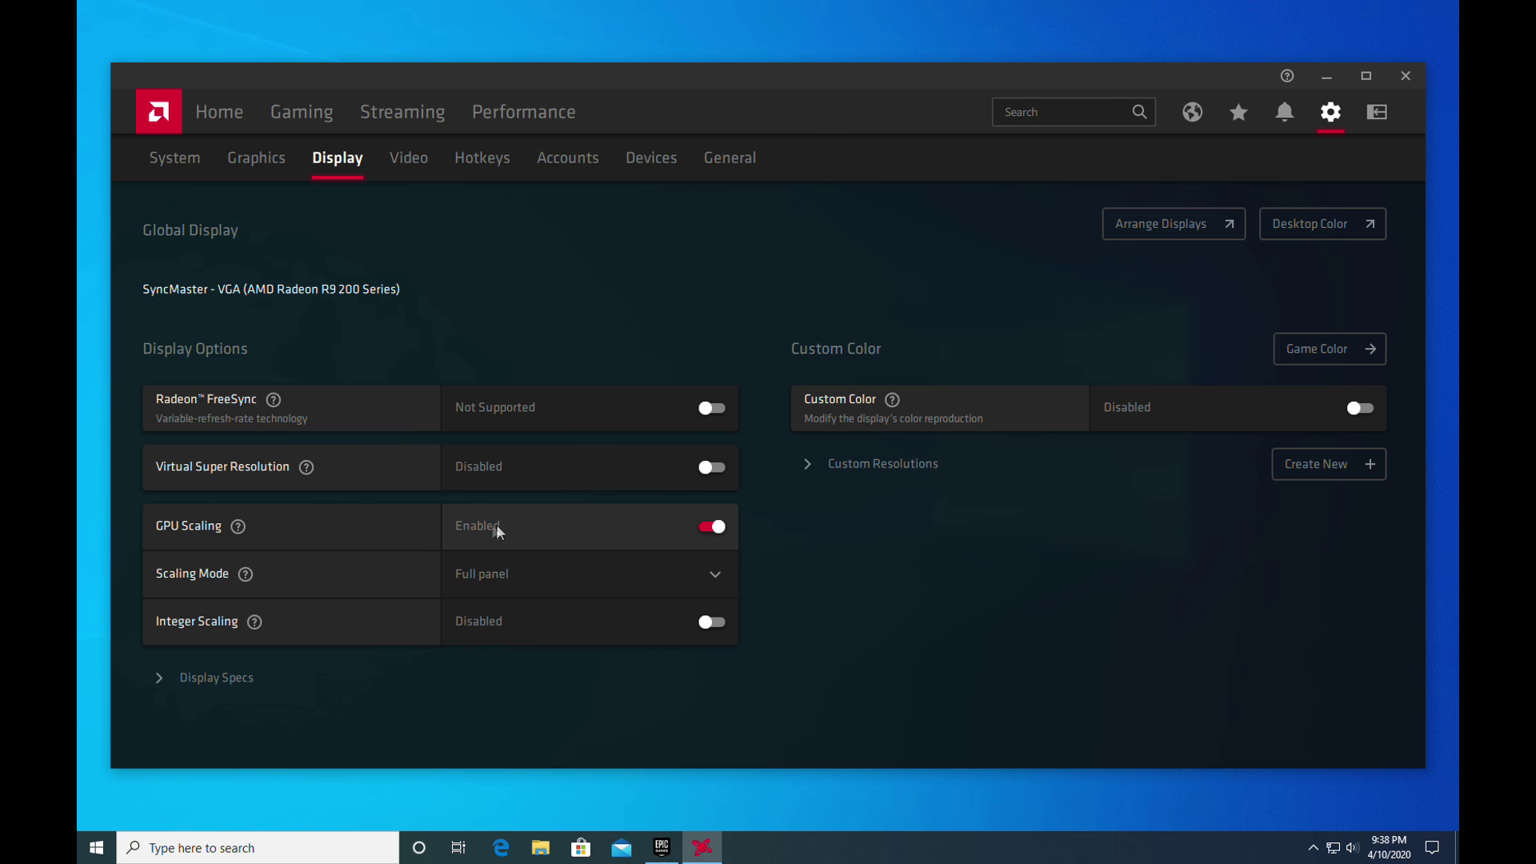
pyautogui.click(715, 530)
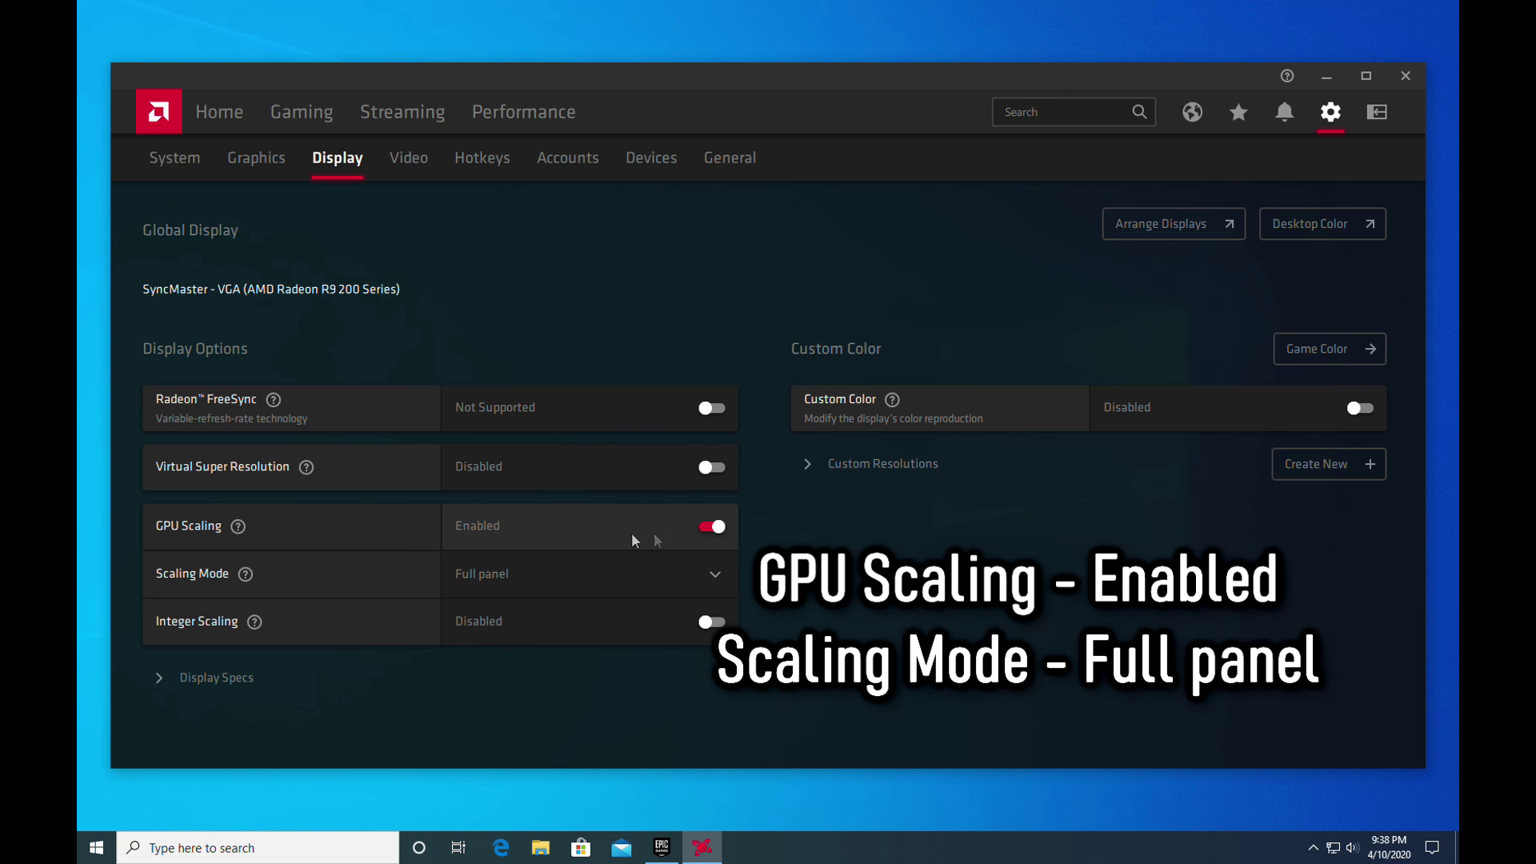
# Step: Set the GPU scaling mode to Full panel and close AMD Radeon Software
pyautogui.click(570, 574)
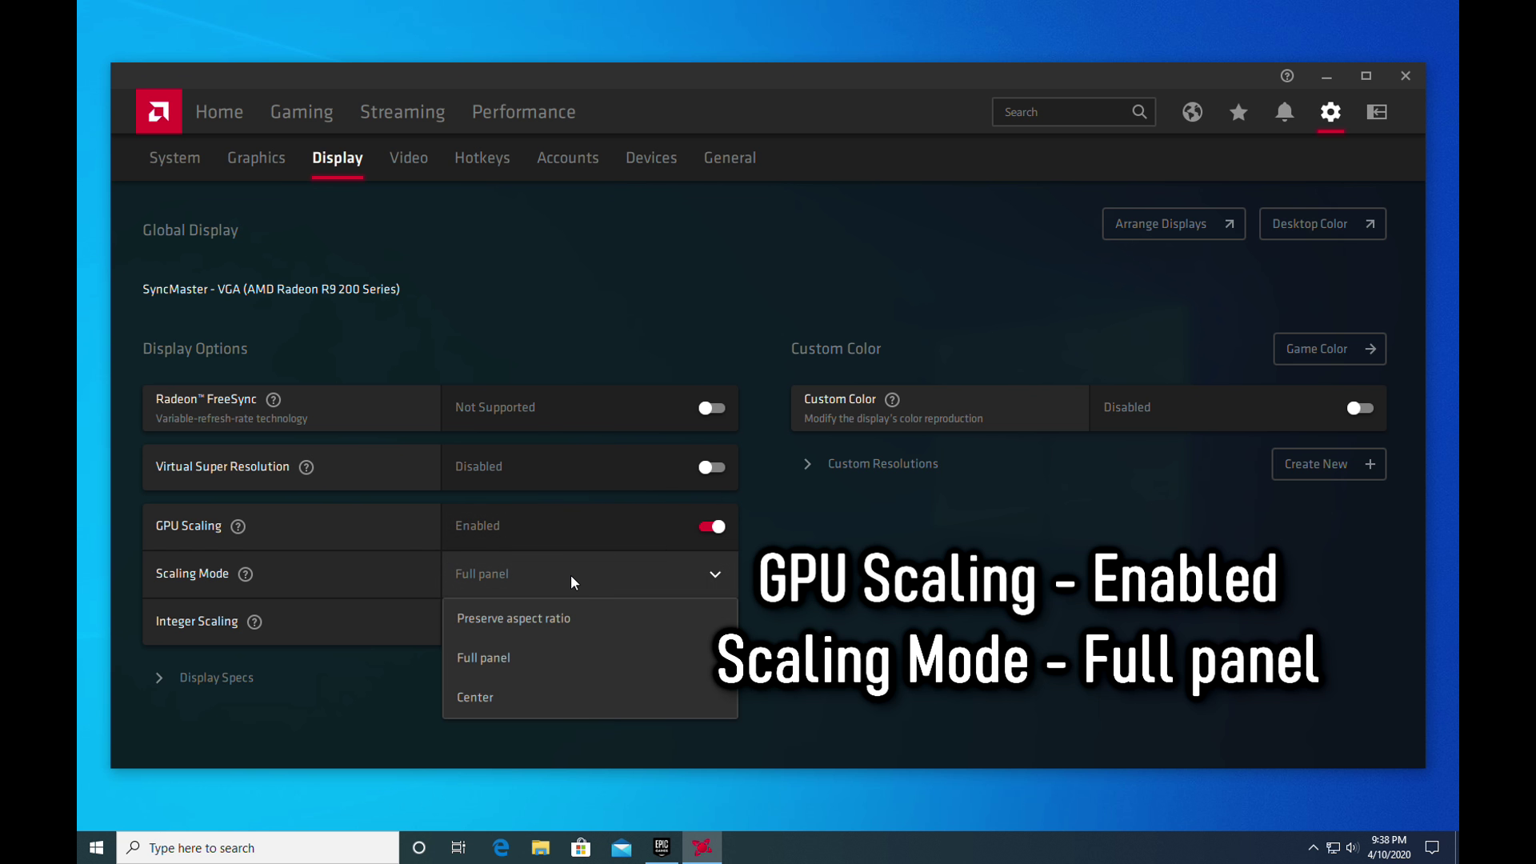
pyautogui.click(504, 661)
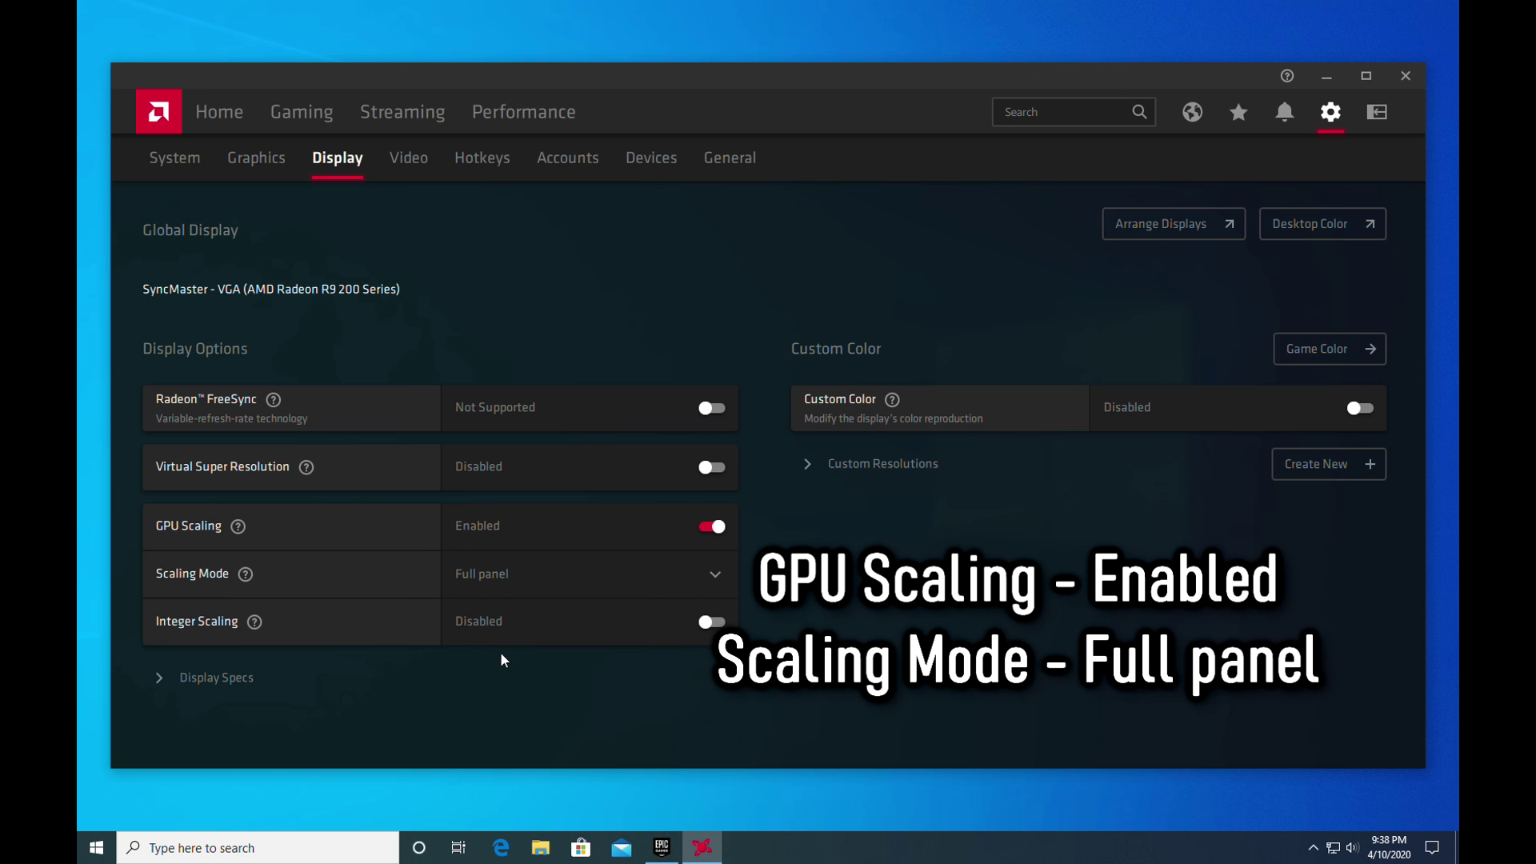
pyautogui.click(1417, 77)
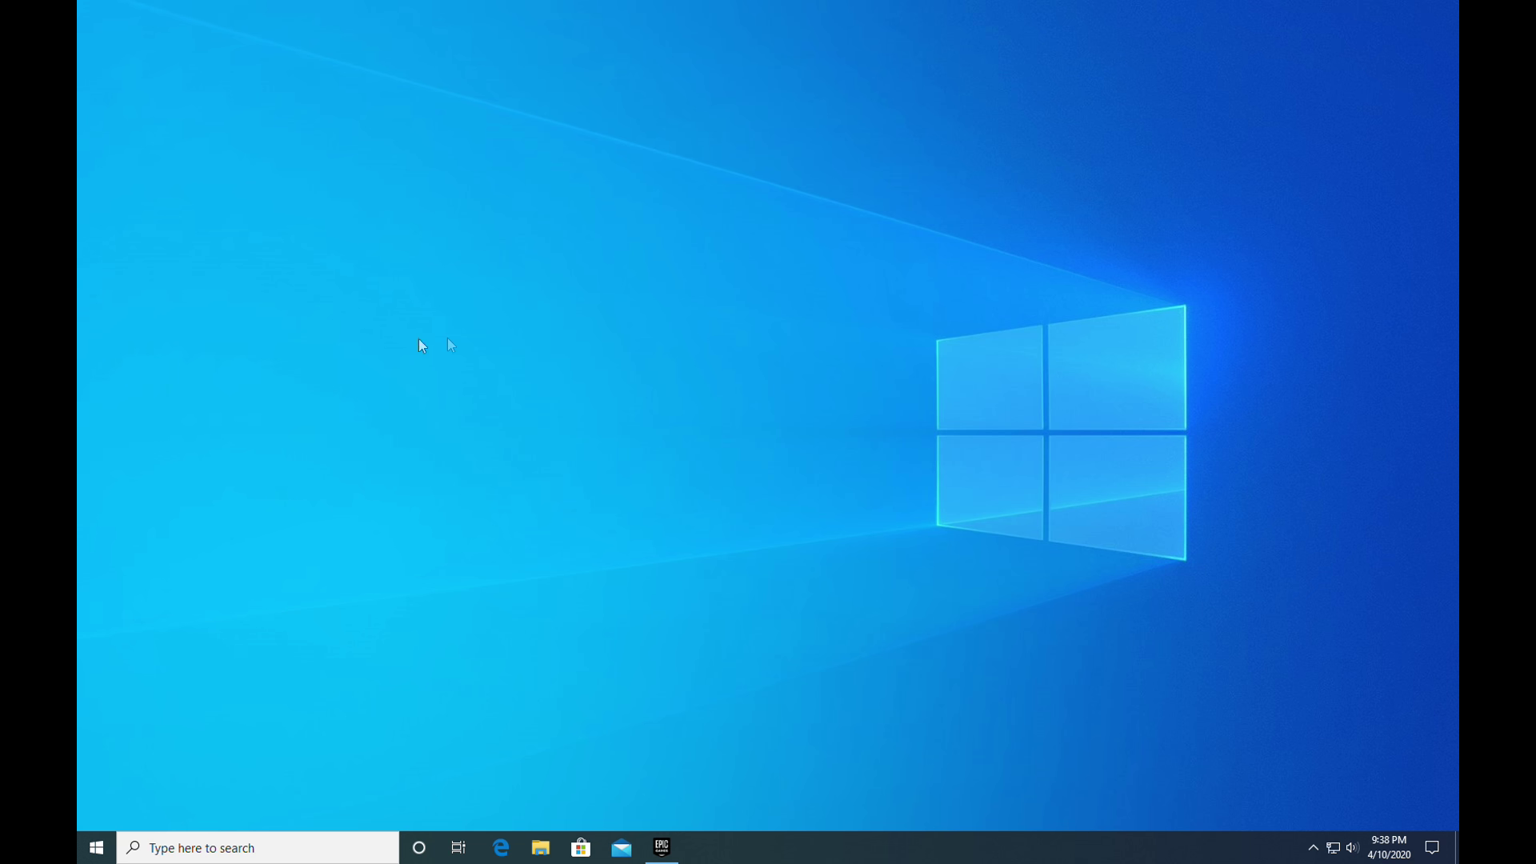
# Step: Change the Windows display resolution to 1280 × 960, keep the changes, and close the display settings
pyautogui.rightClick(842, 340)
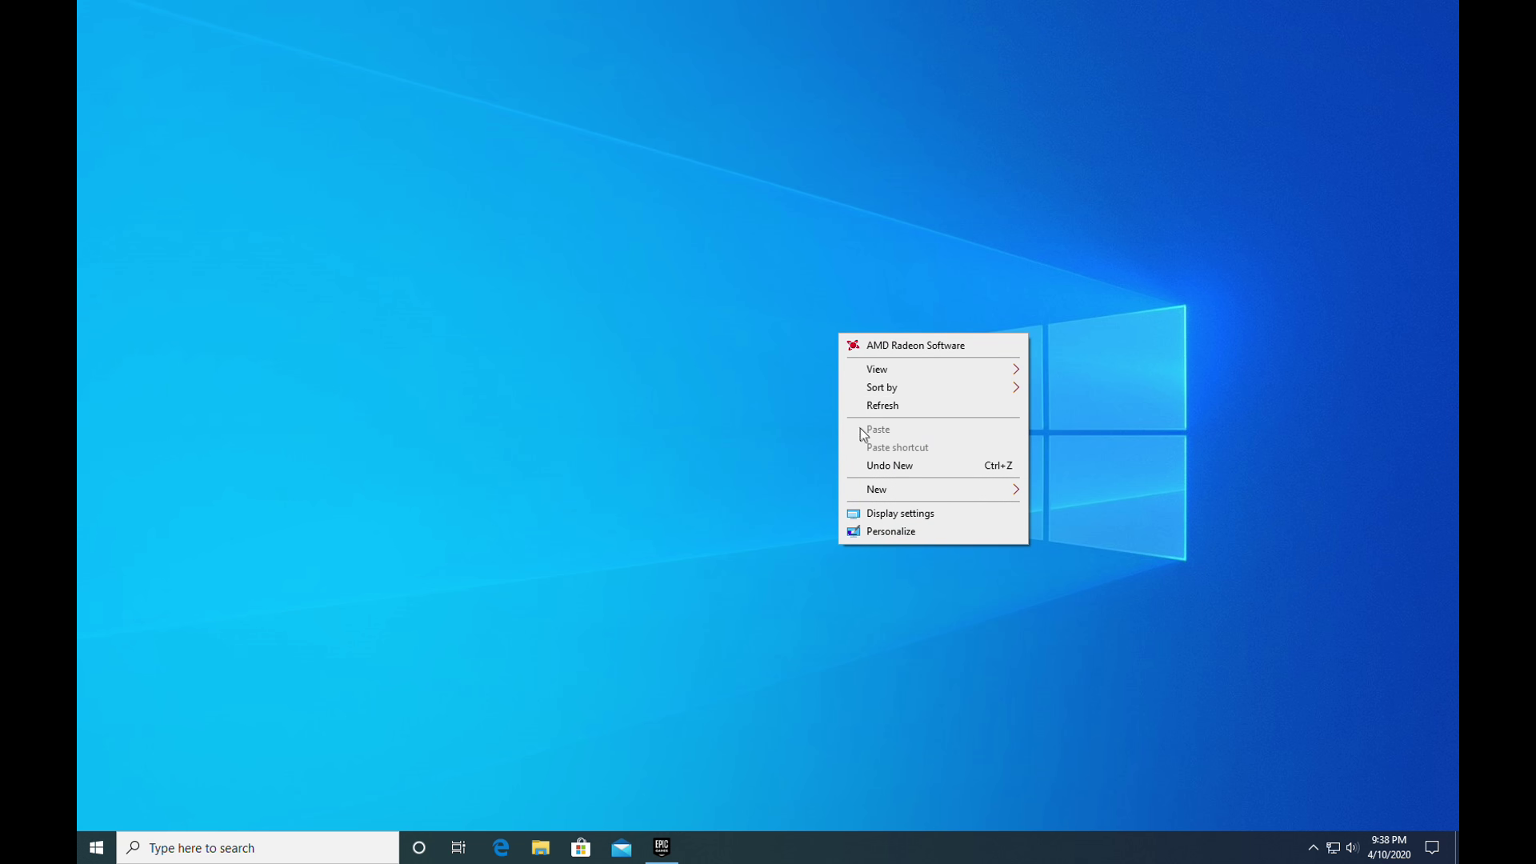
pyautogui.click(908, 518)
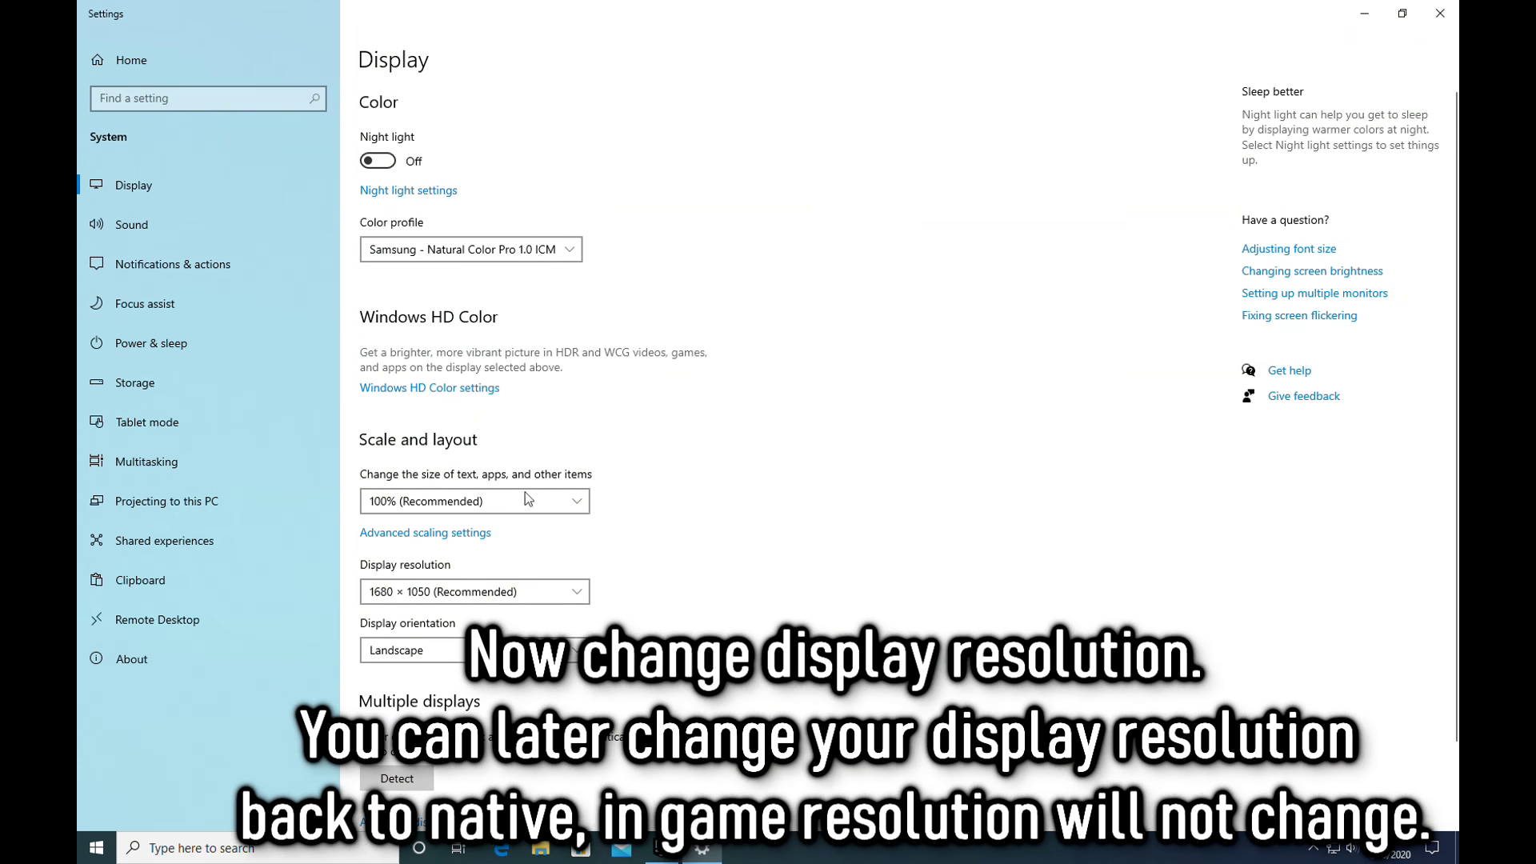
pyautogui.click(489, 591)
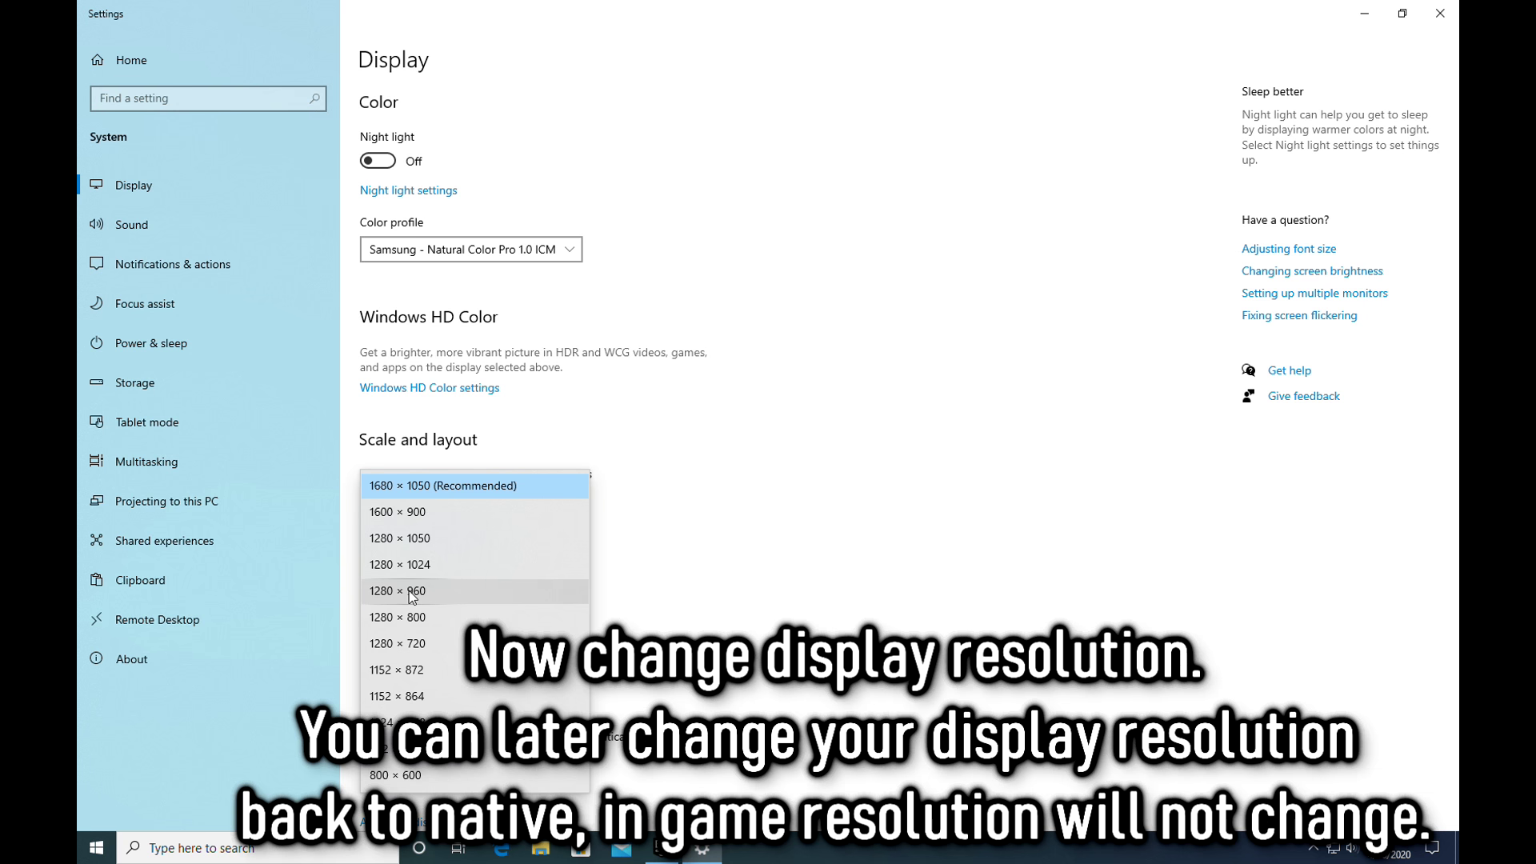
pyautogui.click(430, 596)
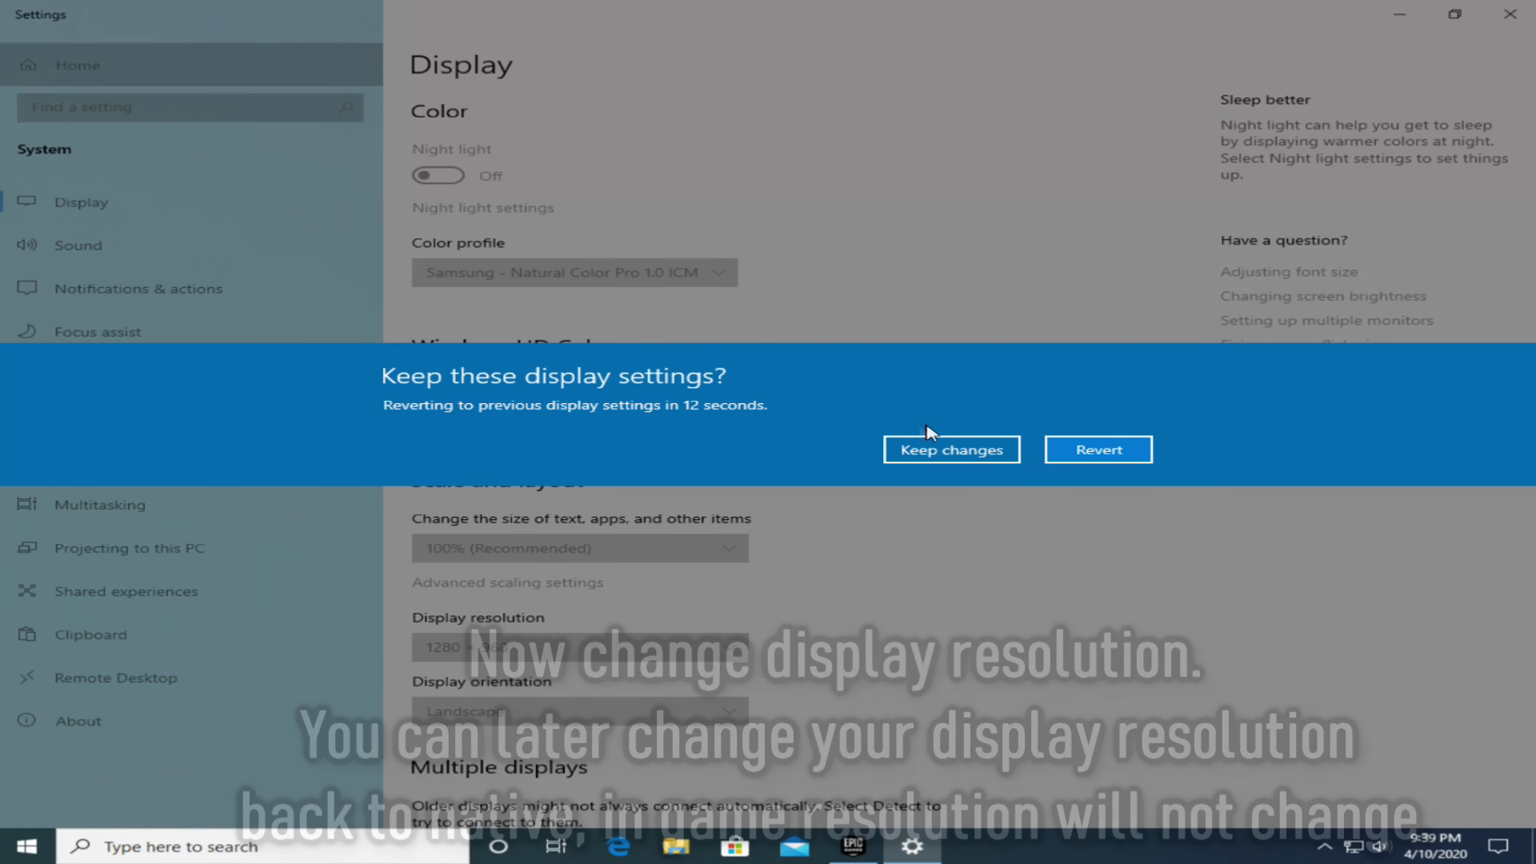
pyautogui.click(934, 455)
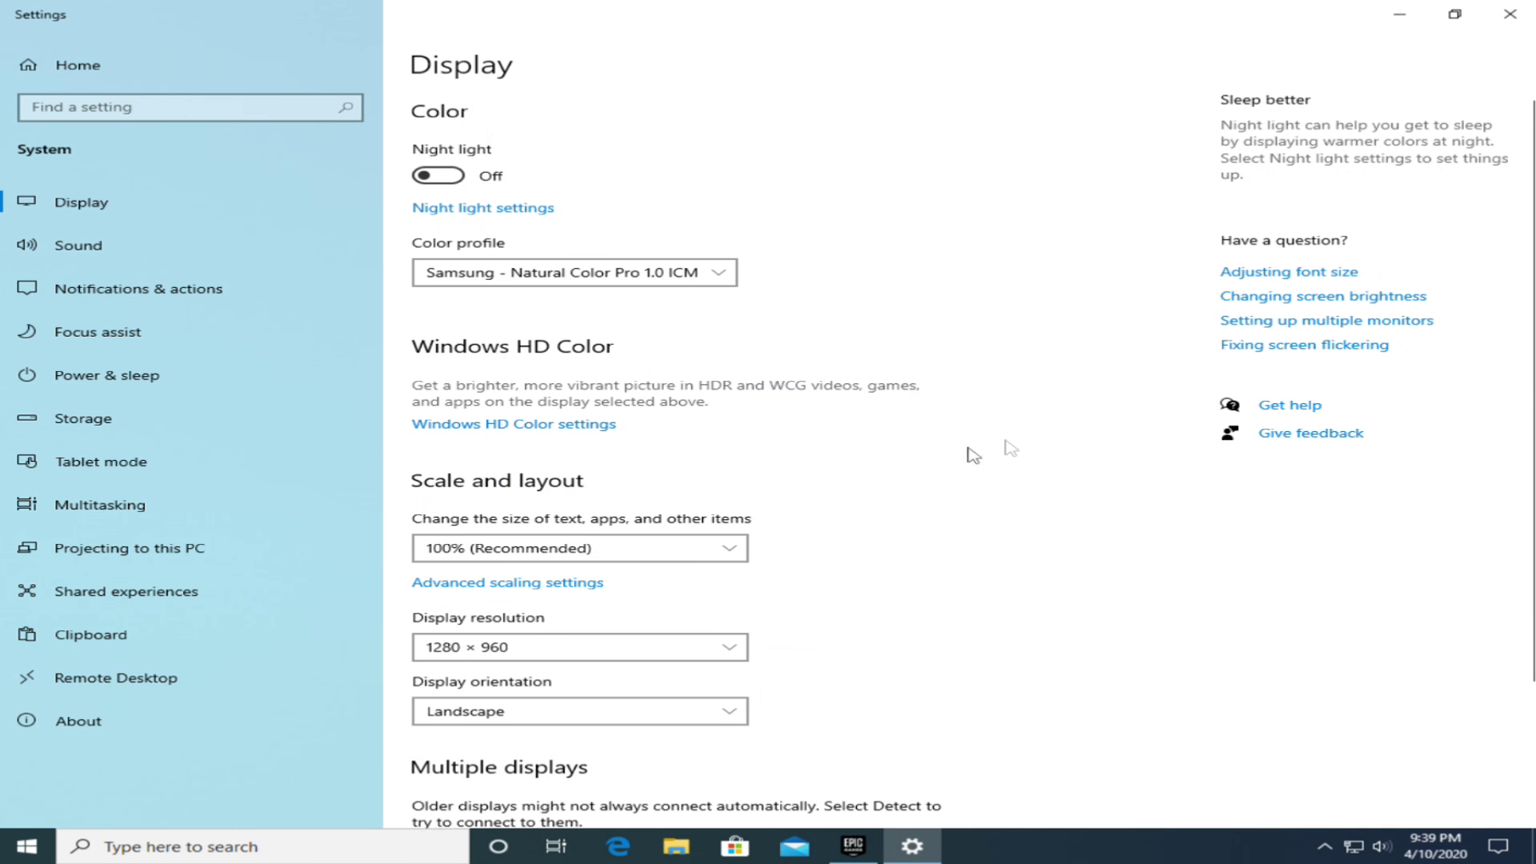
pyautogui.click(1509, 13)
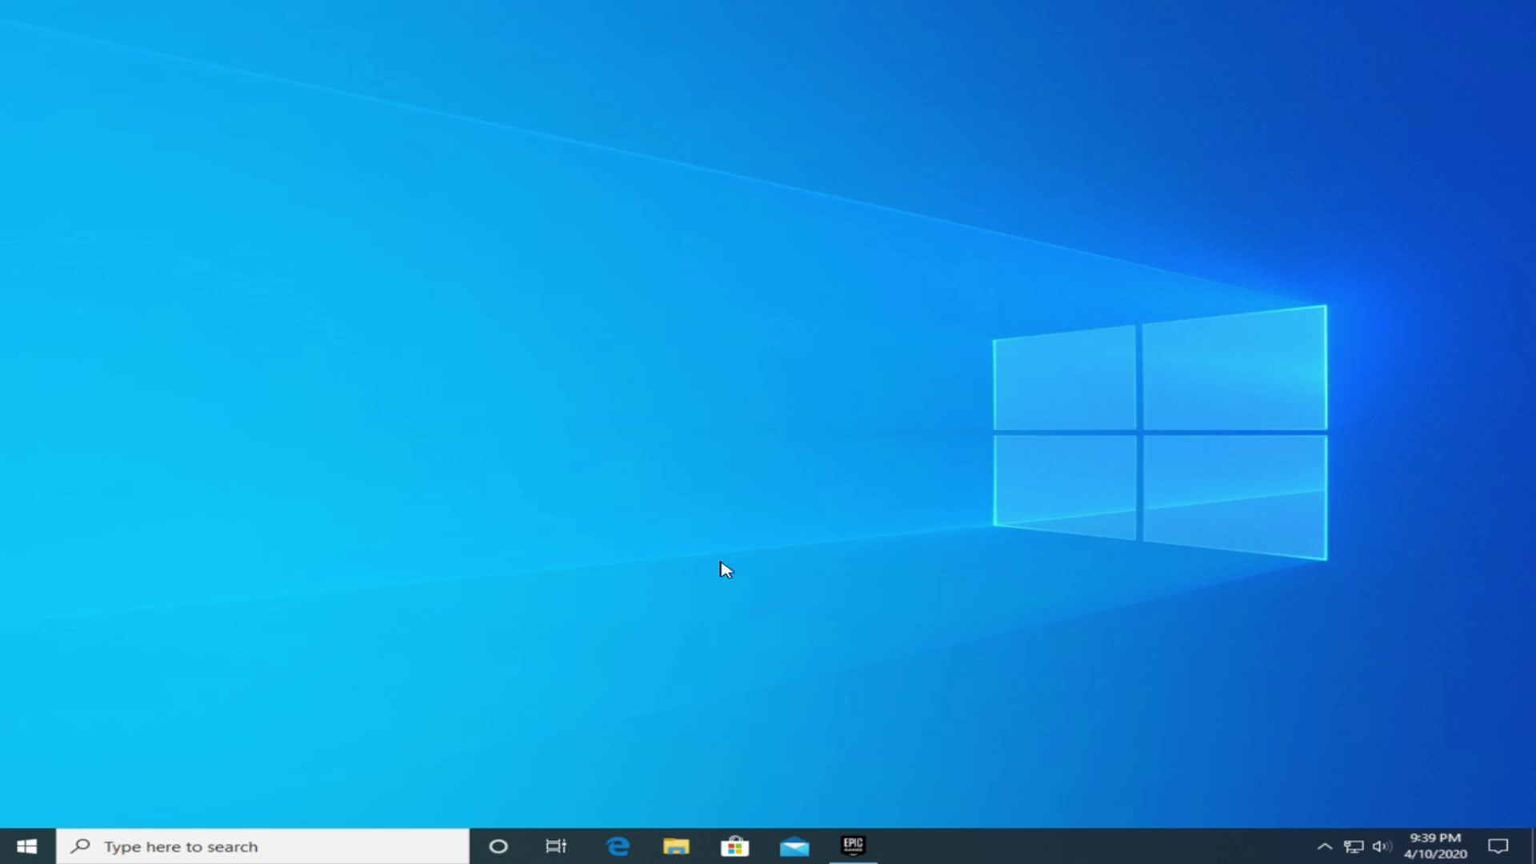
pyautogui.rightClick(717, 255)
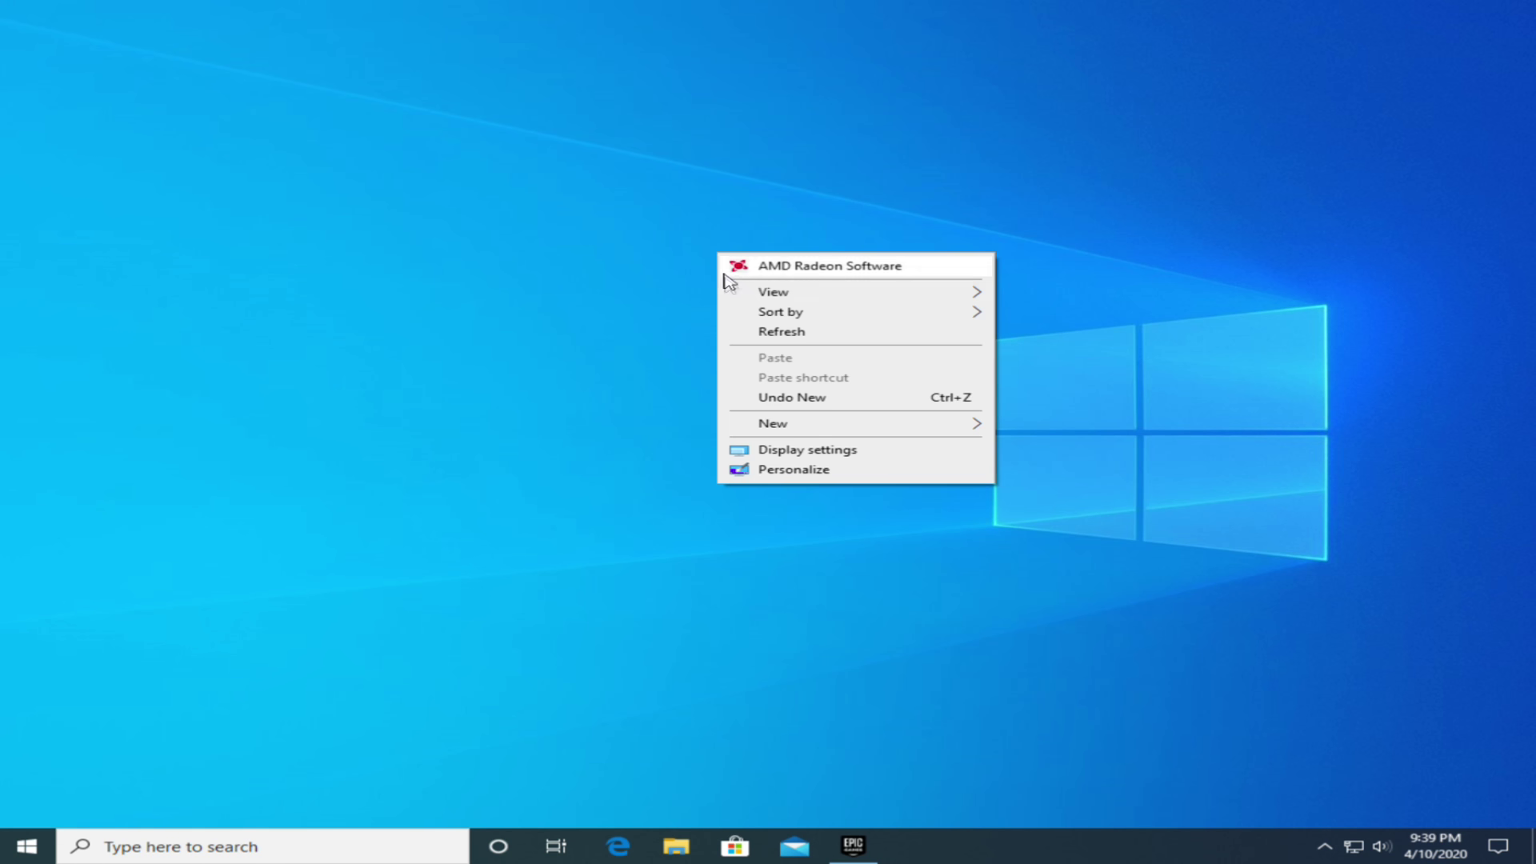
pyautogui.click(815, 332)
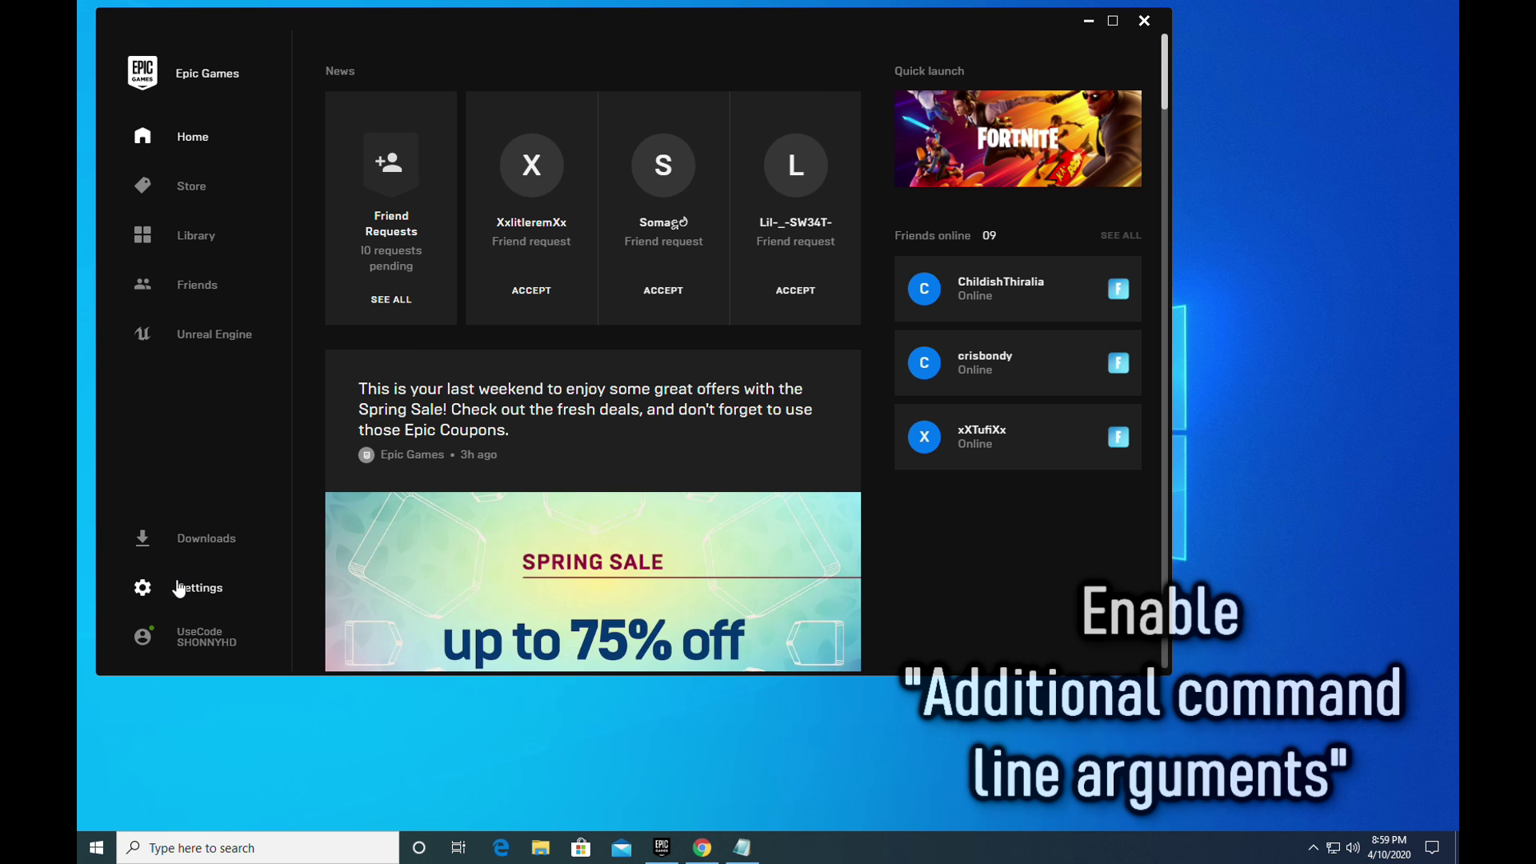
# Step: Enable Additional Command Line Arguments for Fortnite in the Epic Games Launcher settings
pyautogui.click(192, 589)
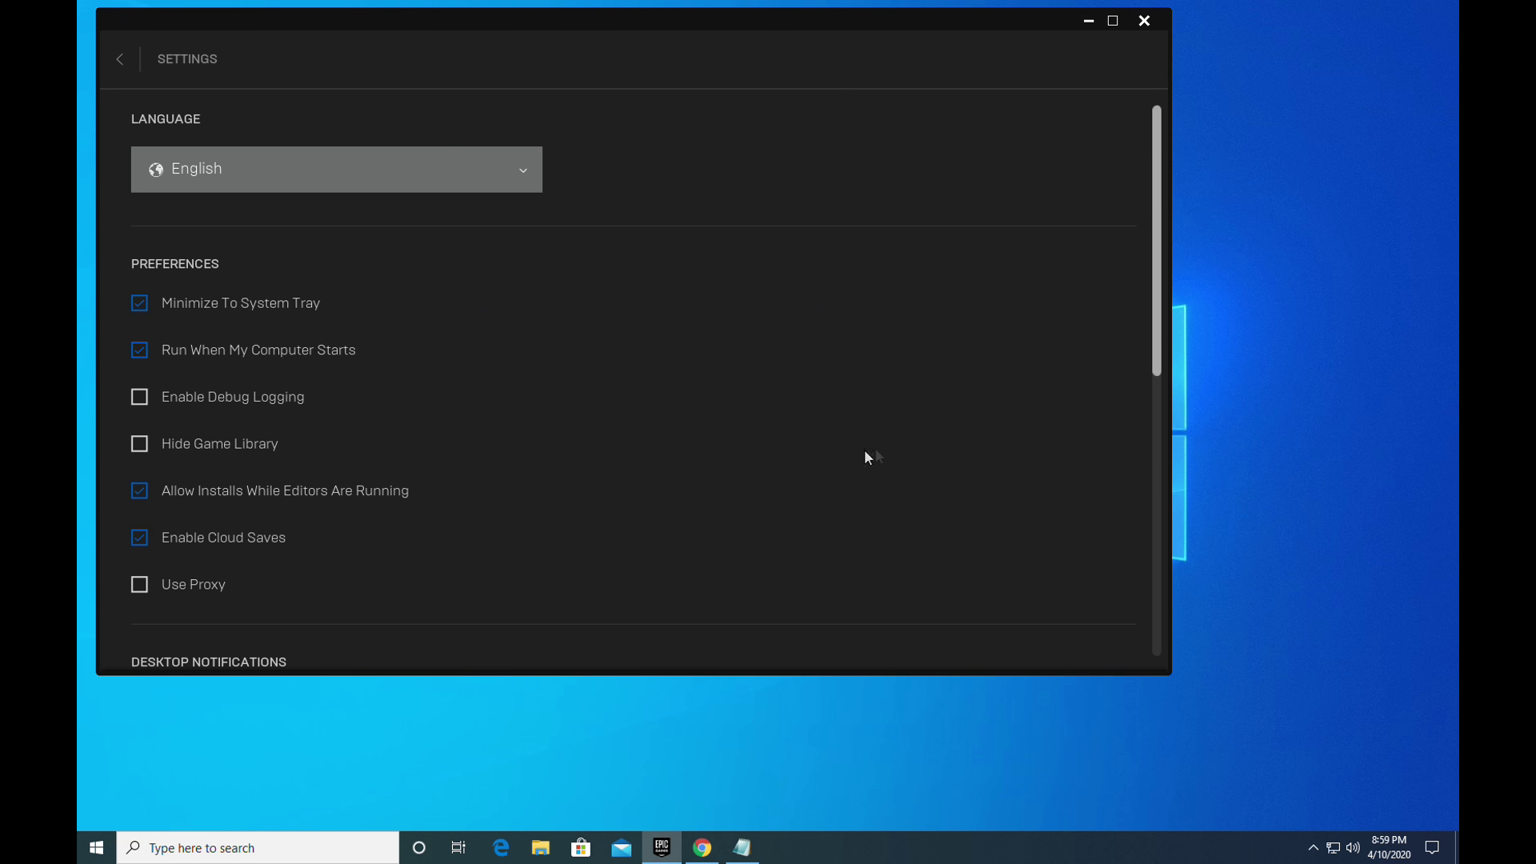
pyautogui.moveTo(1157, 237); pyautogui.dragTo(1124, 541)
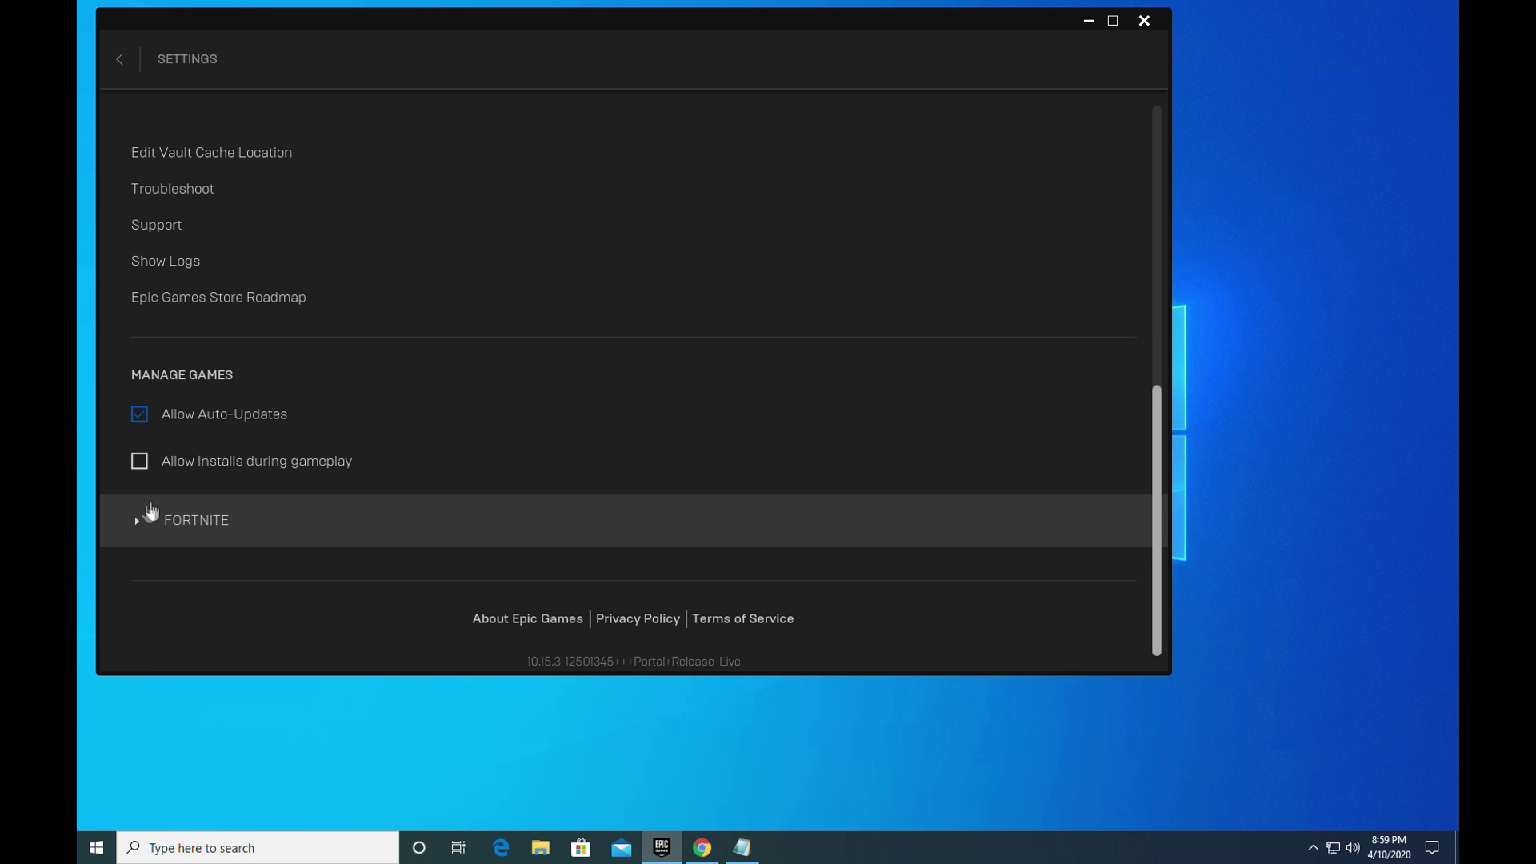
pyautogui.click(205, 522)
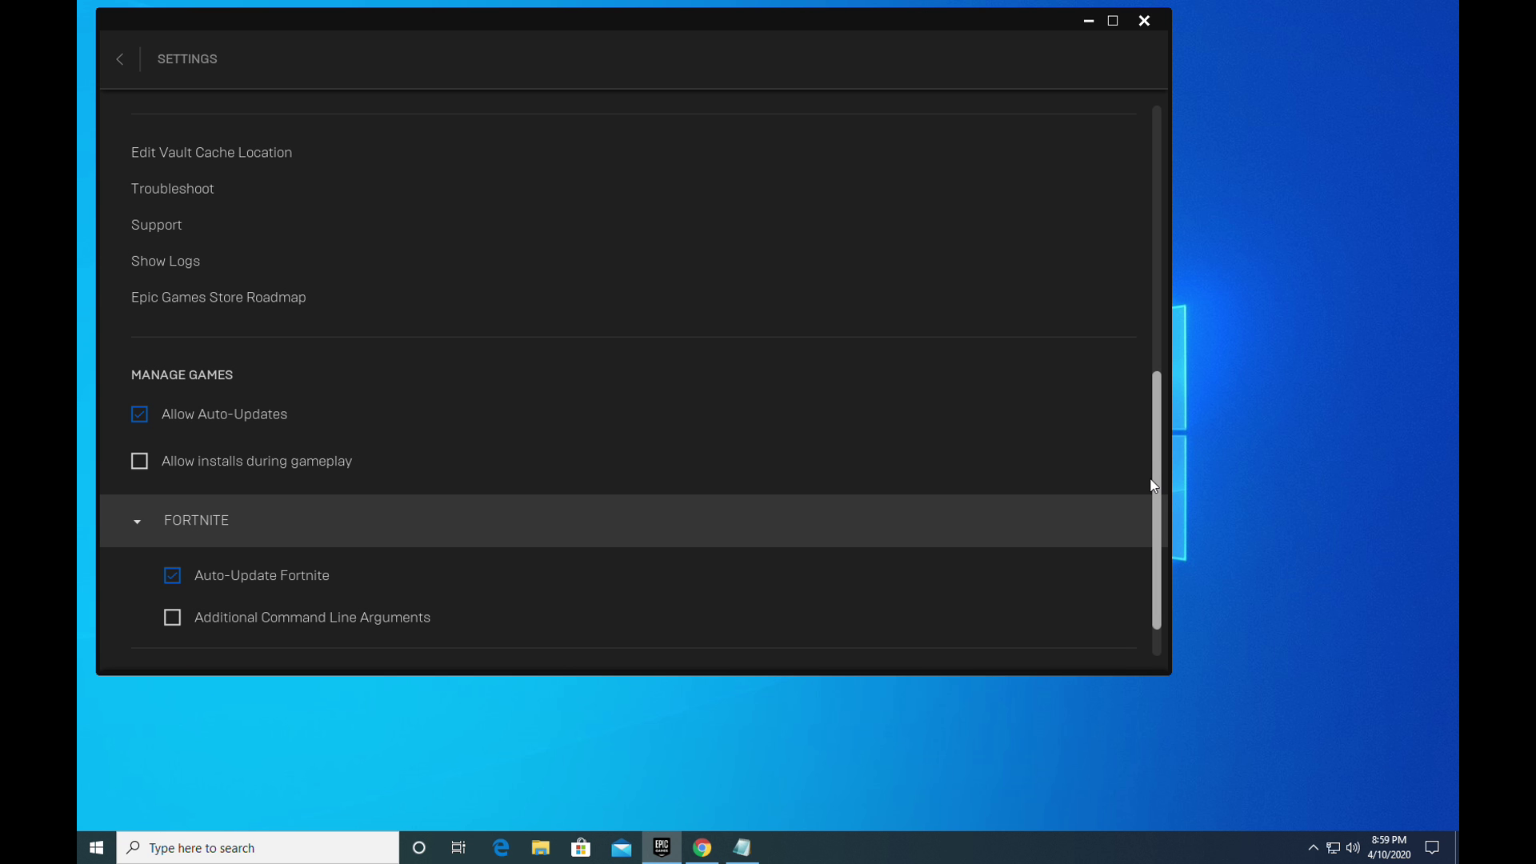
pyautogui.moveTo(1153, 486); pyautogui.dragTo(1155, 508)
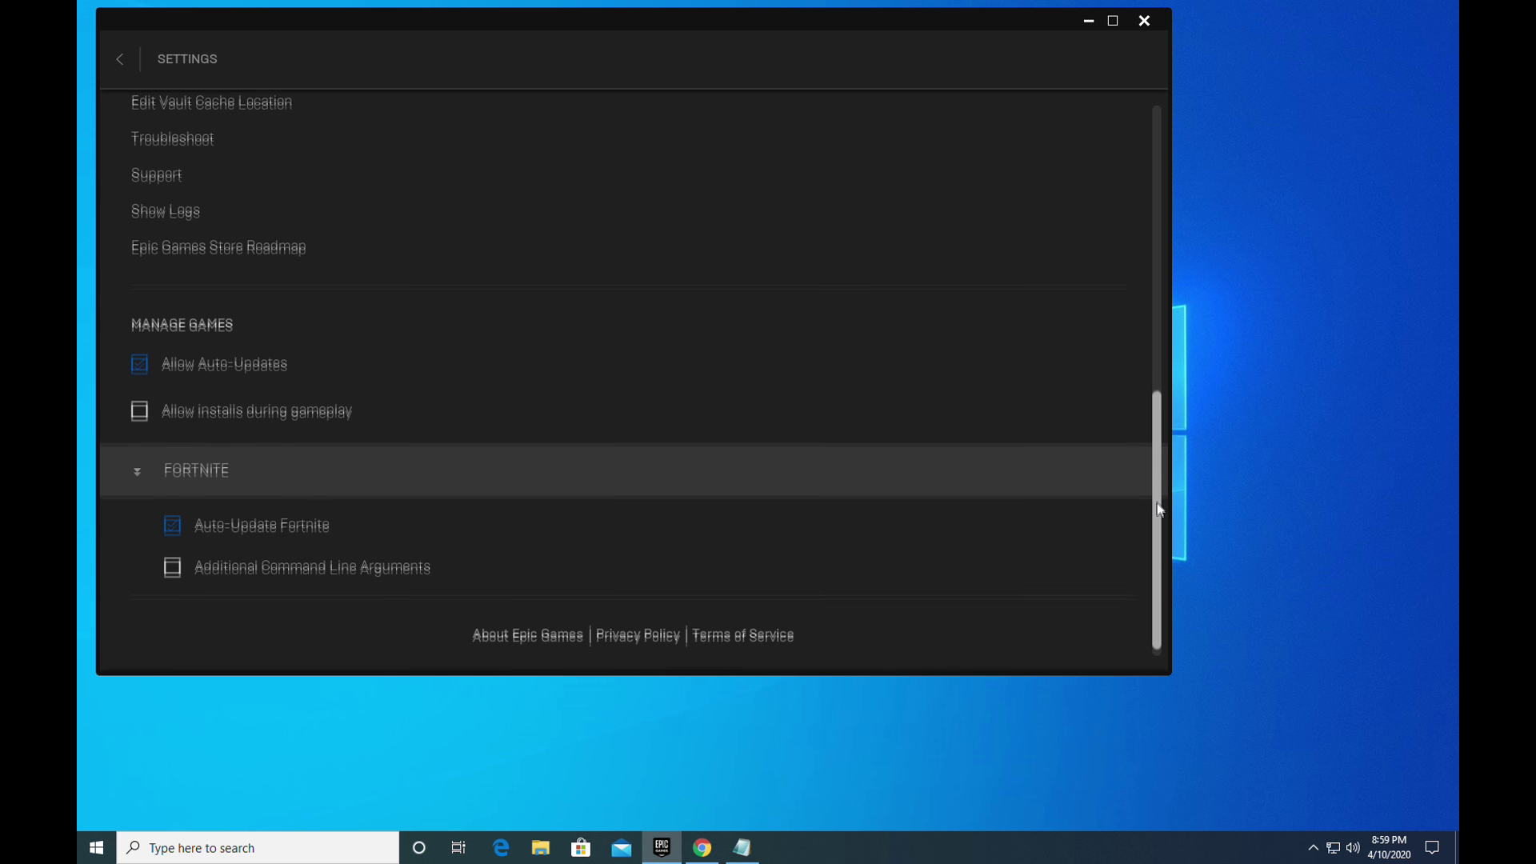
pyautogui.click(258, 558)
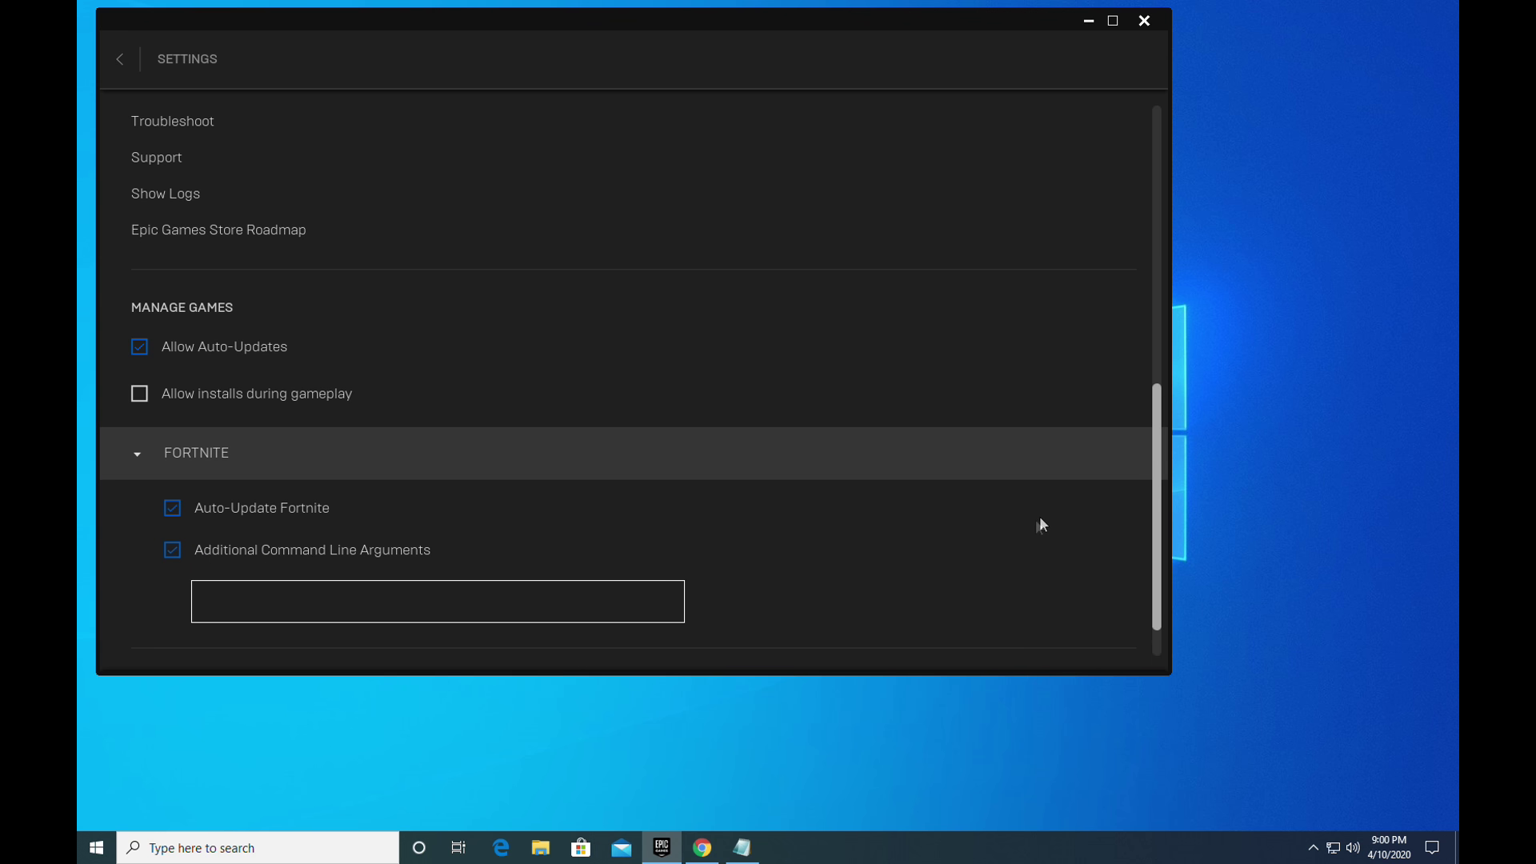
pyautogui.scroll(-1, 472, 558)
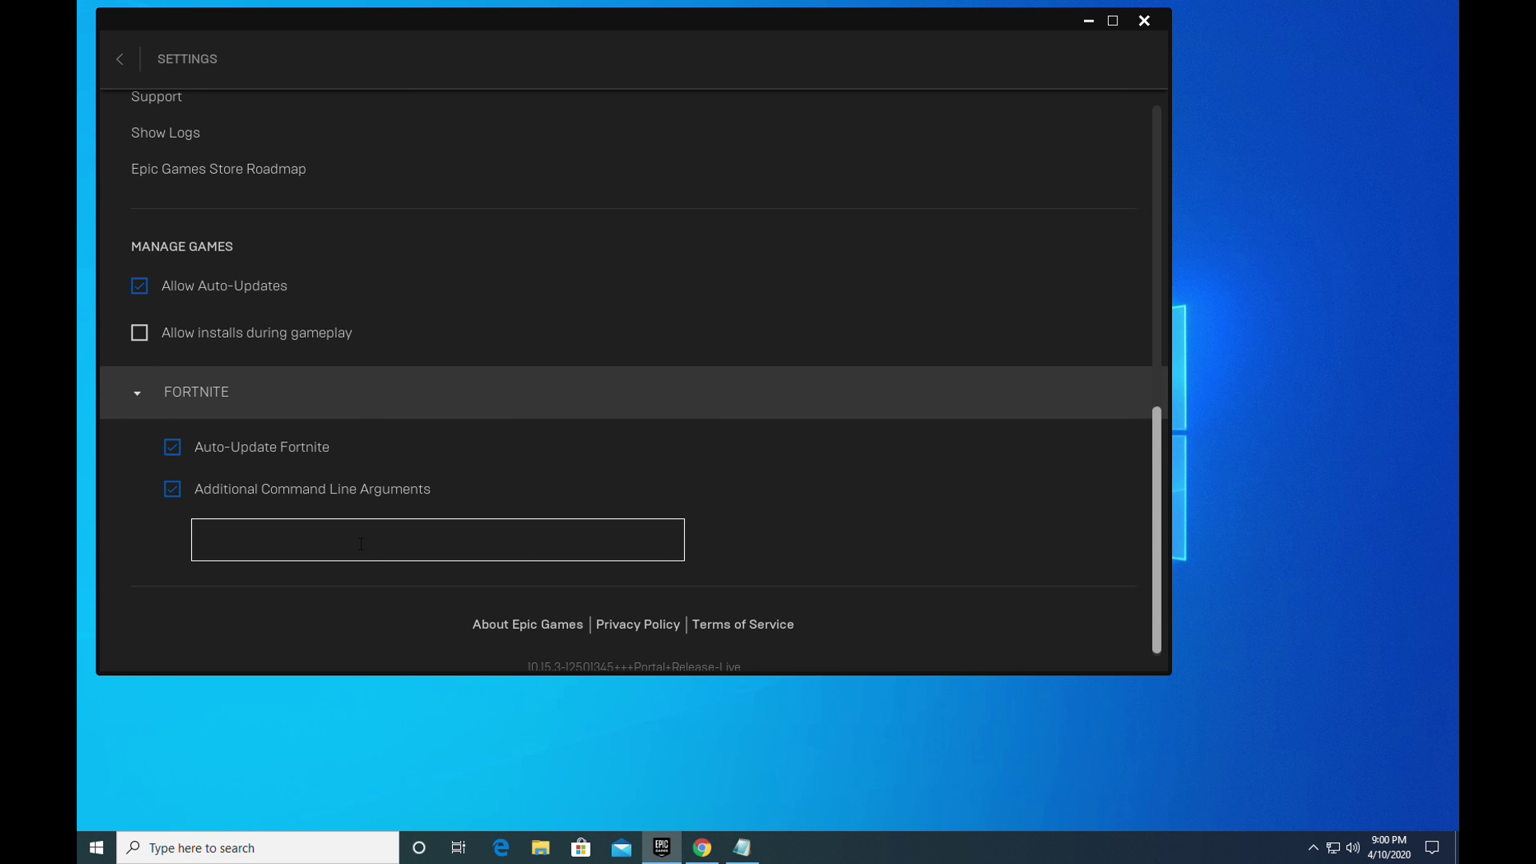
# Step: Copy "-USEALLAVAILABLECORES -NOSPLASH -PREFERREDPROCESSOR" from the Notepad document into Fortnite's command line arguments
pyautogui.click(742, 847)
pyautogui.moveTo(810, 117); pyautogui.dragTo(142, 131)
pyautogui.hotkey('ctrl', 'c')
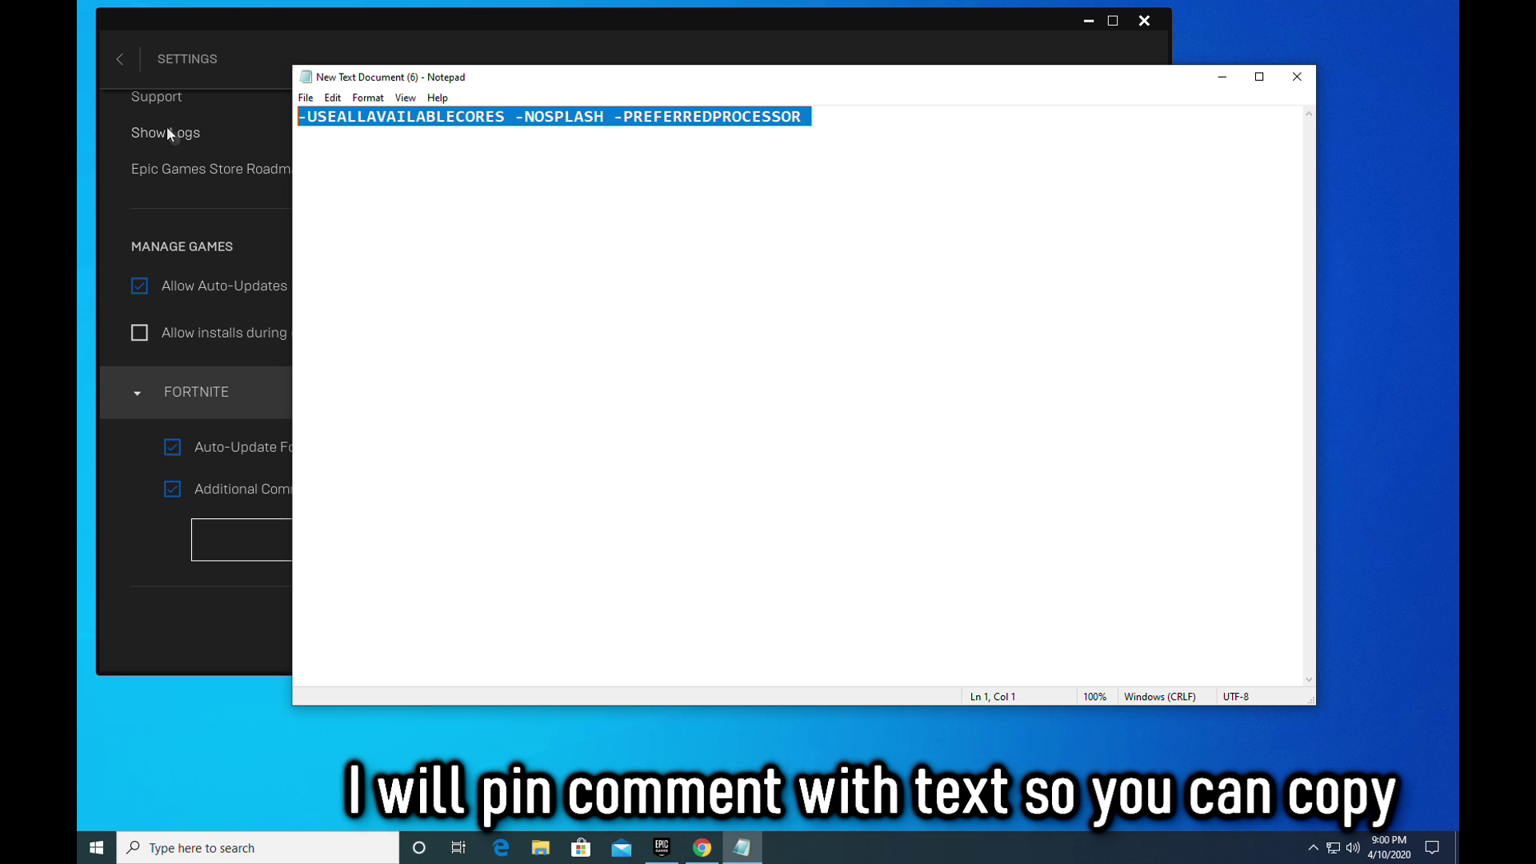
pyautogui.click(229, 540)
pyautogui.hotkey('ctrl', 'v')
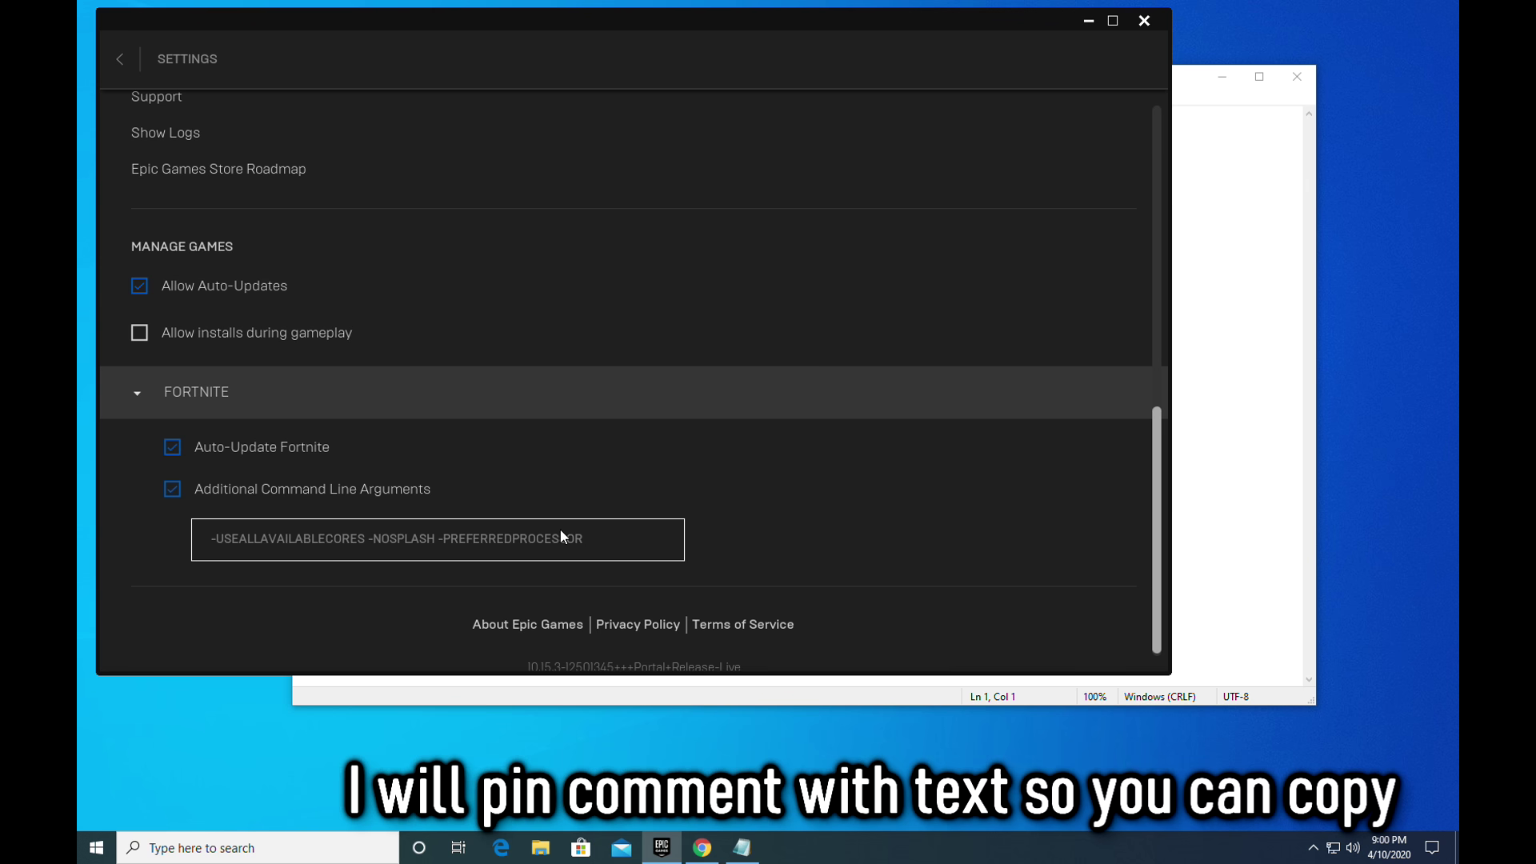
# Step: Open Task Manager and check the CPU's number of cores in its performance details
pyautogui.rightClick(932, 850)
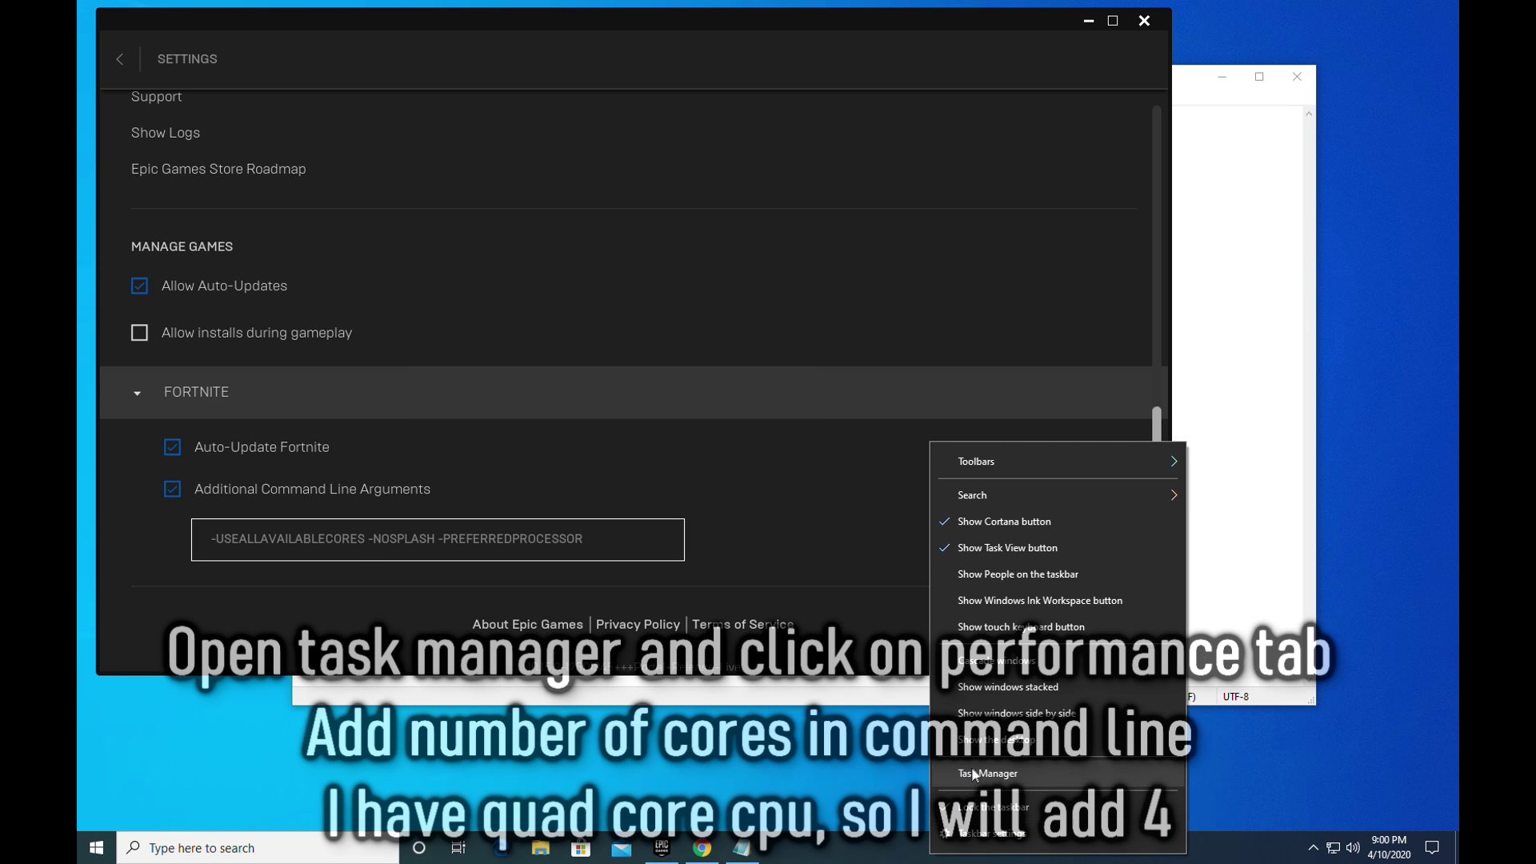
pyautogui.click(1013, 765)
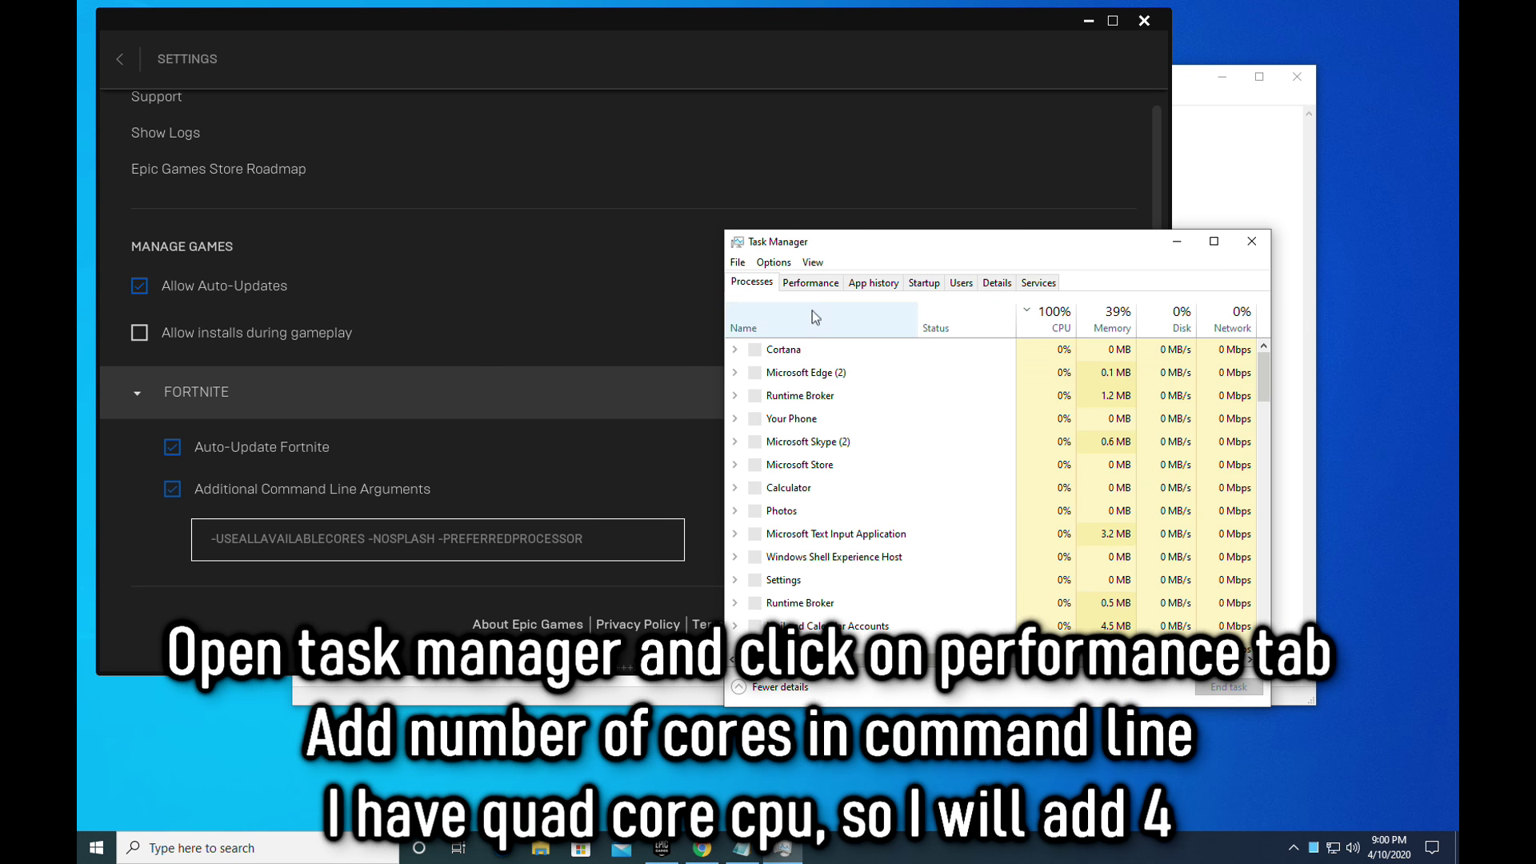
pyautogui.click(820, 284)
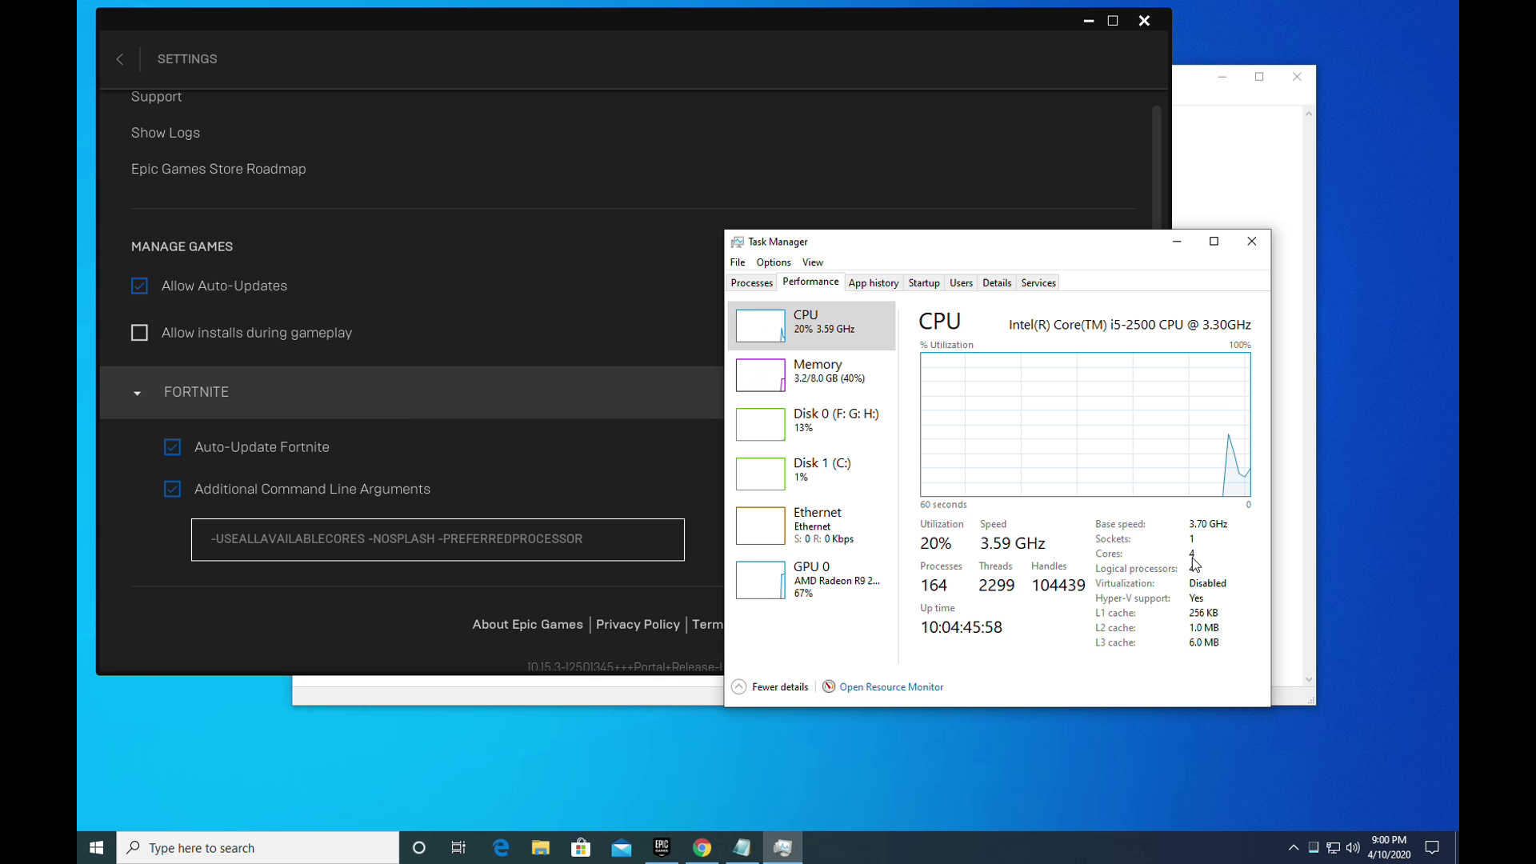
# Step: Select the trailing space after -PREFERREDPROCESSOR in Fortnite's command line arguments
pyautogui.click(628, 544)
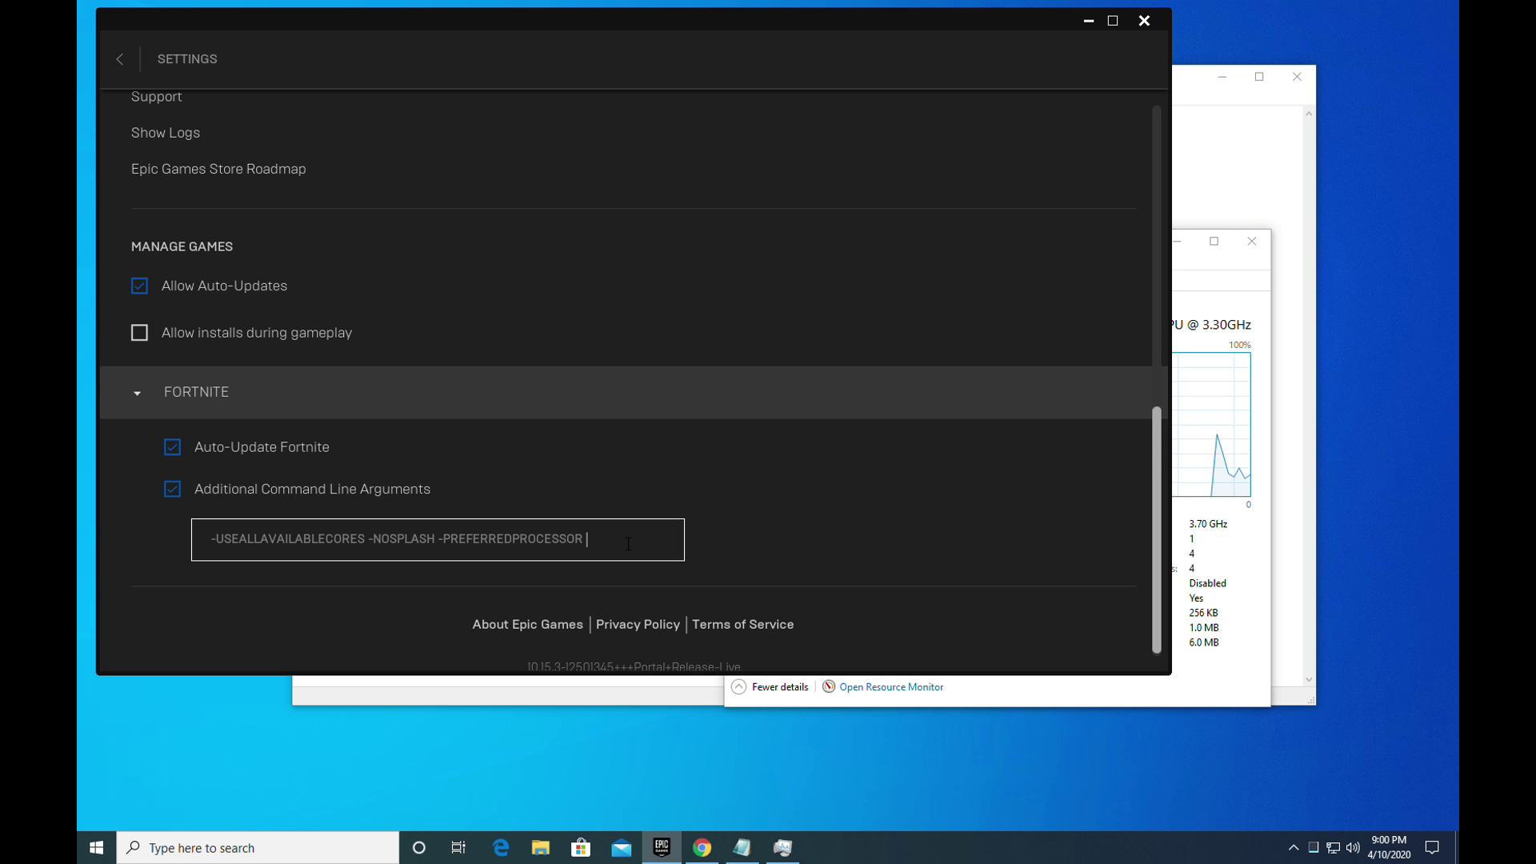
pyautogui.tripleClick(628, 544)
pyautogui.moveTo(628, 543); pyautogui.dragTo(586, 530)
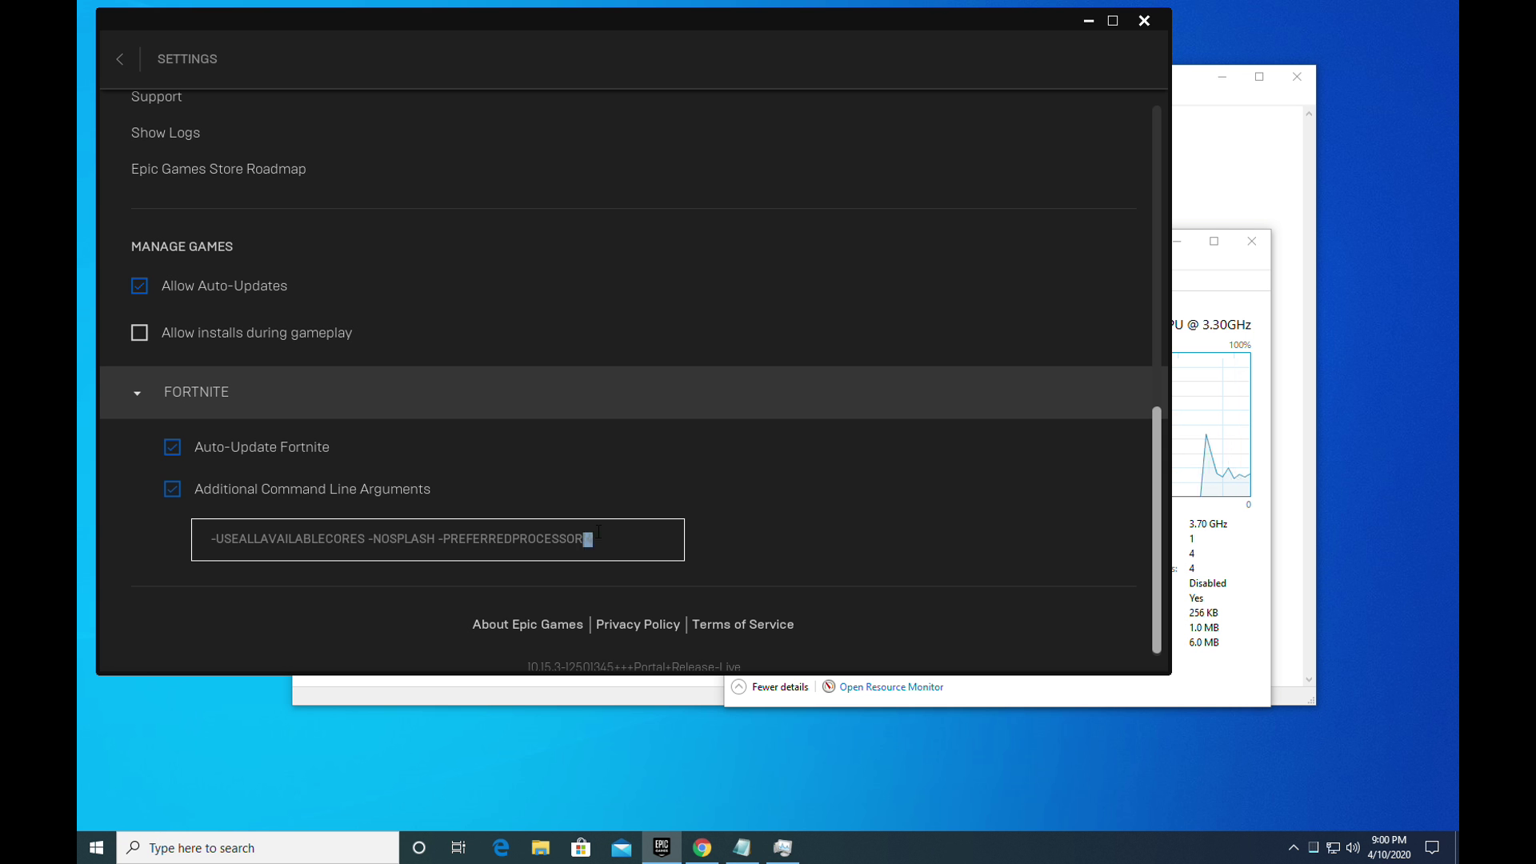
# Step: Leave the launcher settings, minimize the Epic Games Launcher, and close Notepad and Task Manager
pyautogui.click(122, 60)
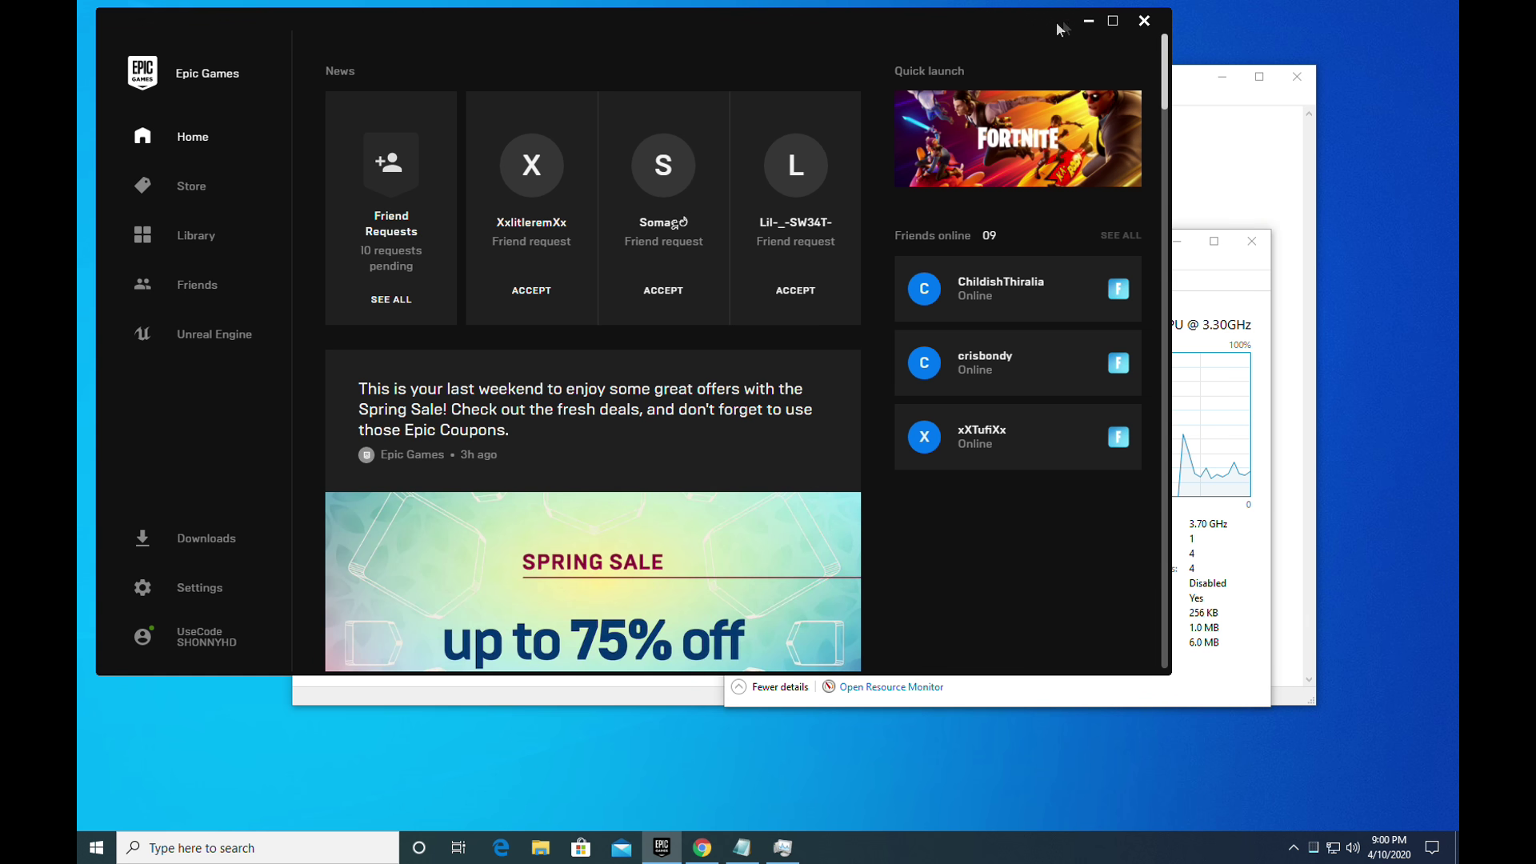
pyautogui.click(1088, 21)
pyautogui.click(1296, 77)
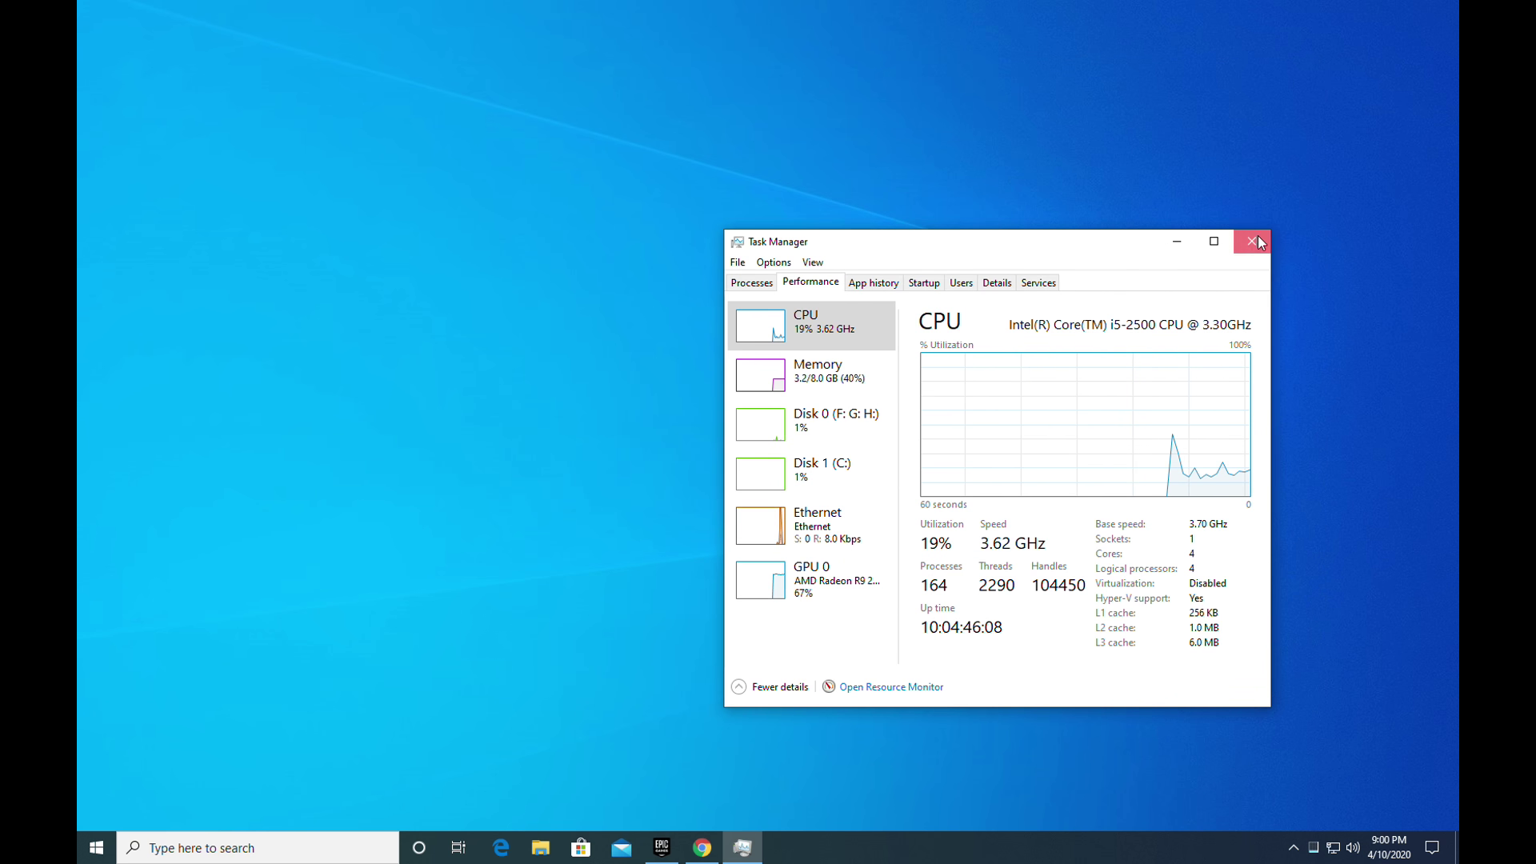
pyautogui.click(1251, 240)
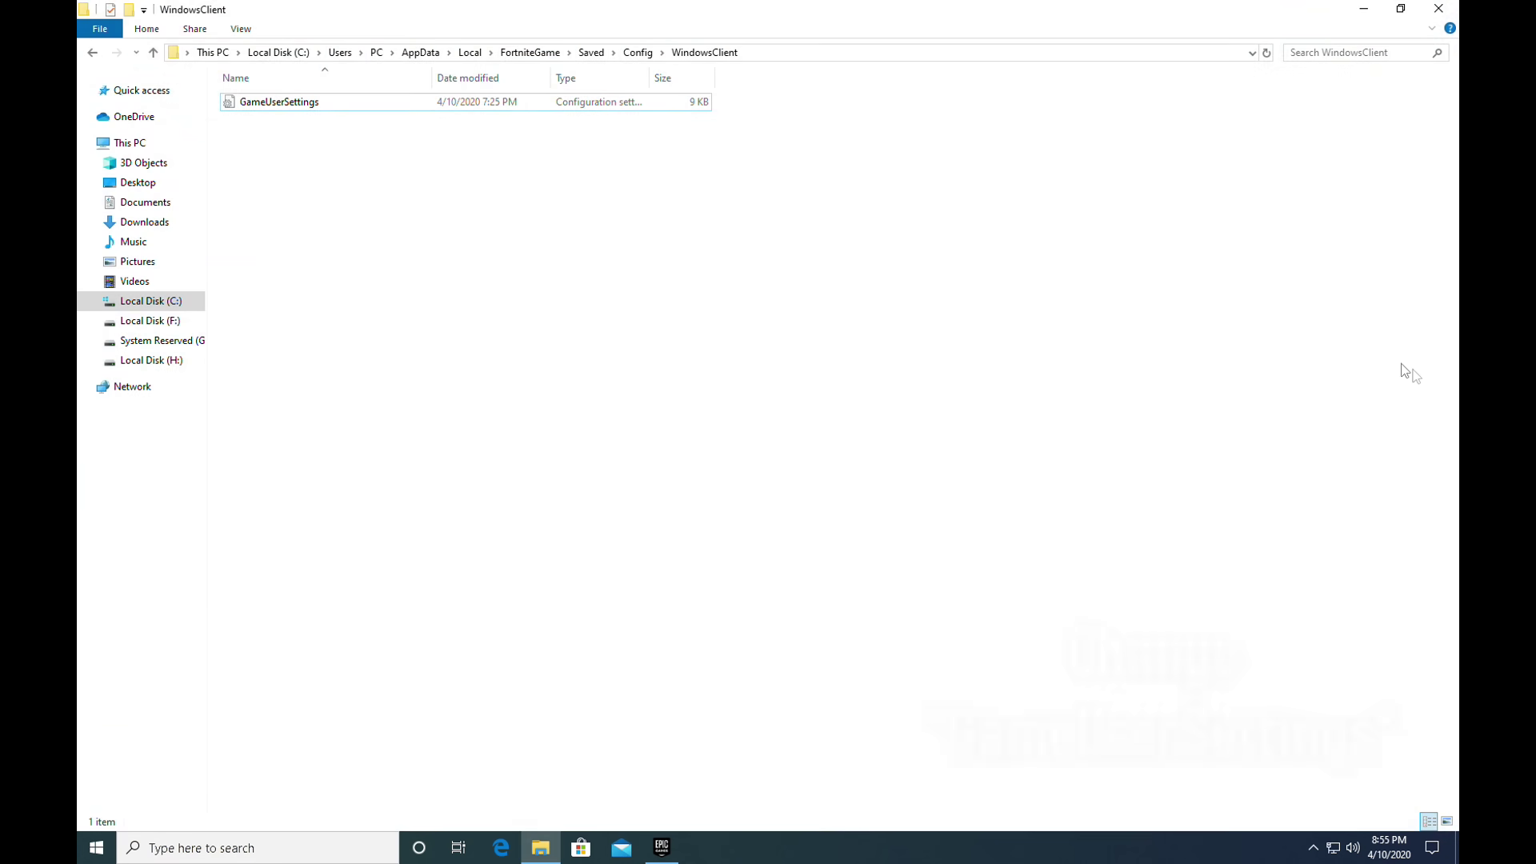
# Step: Remove the read-only attribute from the GameUserSettings file in the WindowsClient folder
pyautogui.rightClick(279, 105)
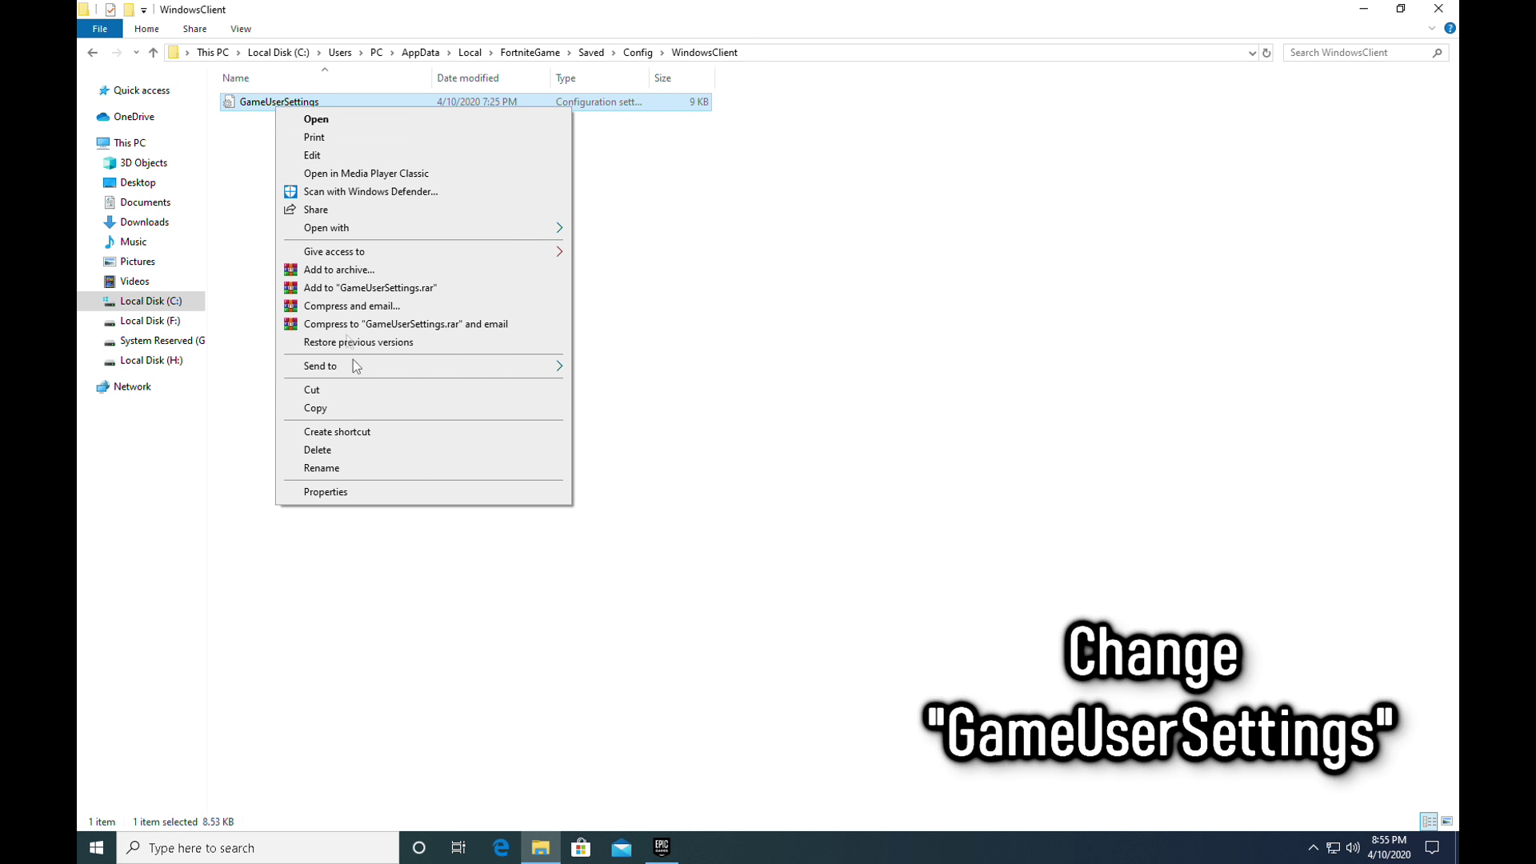
pyautogui.click(356, 493)
pyautogui.click(381, 418)
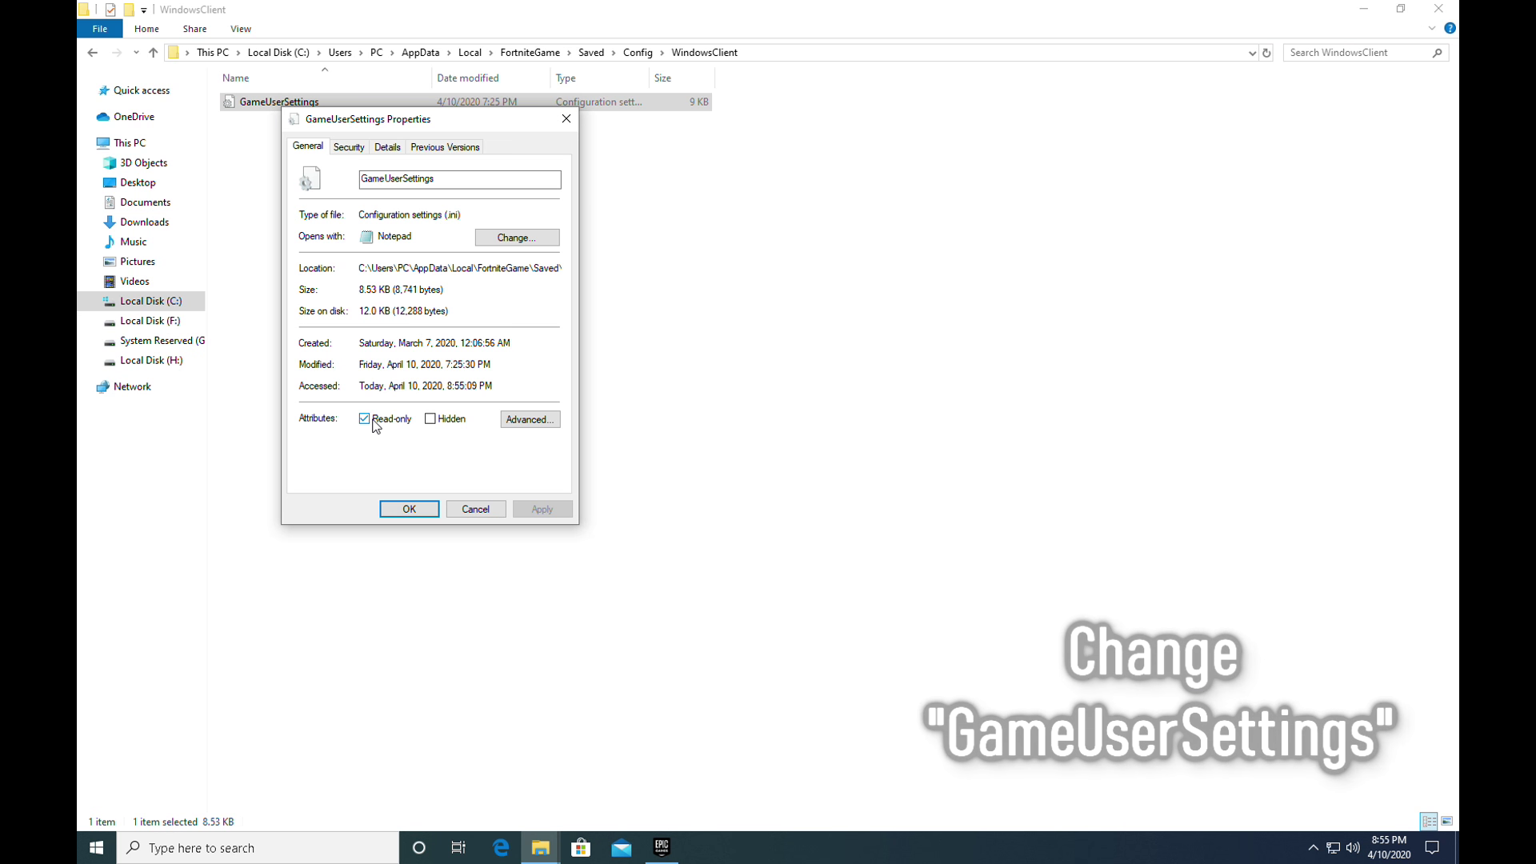
pyautogui.click(543, 510)
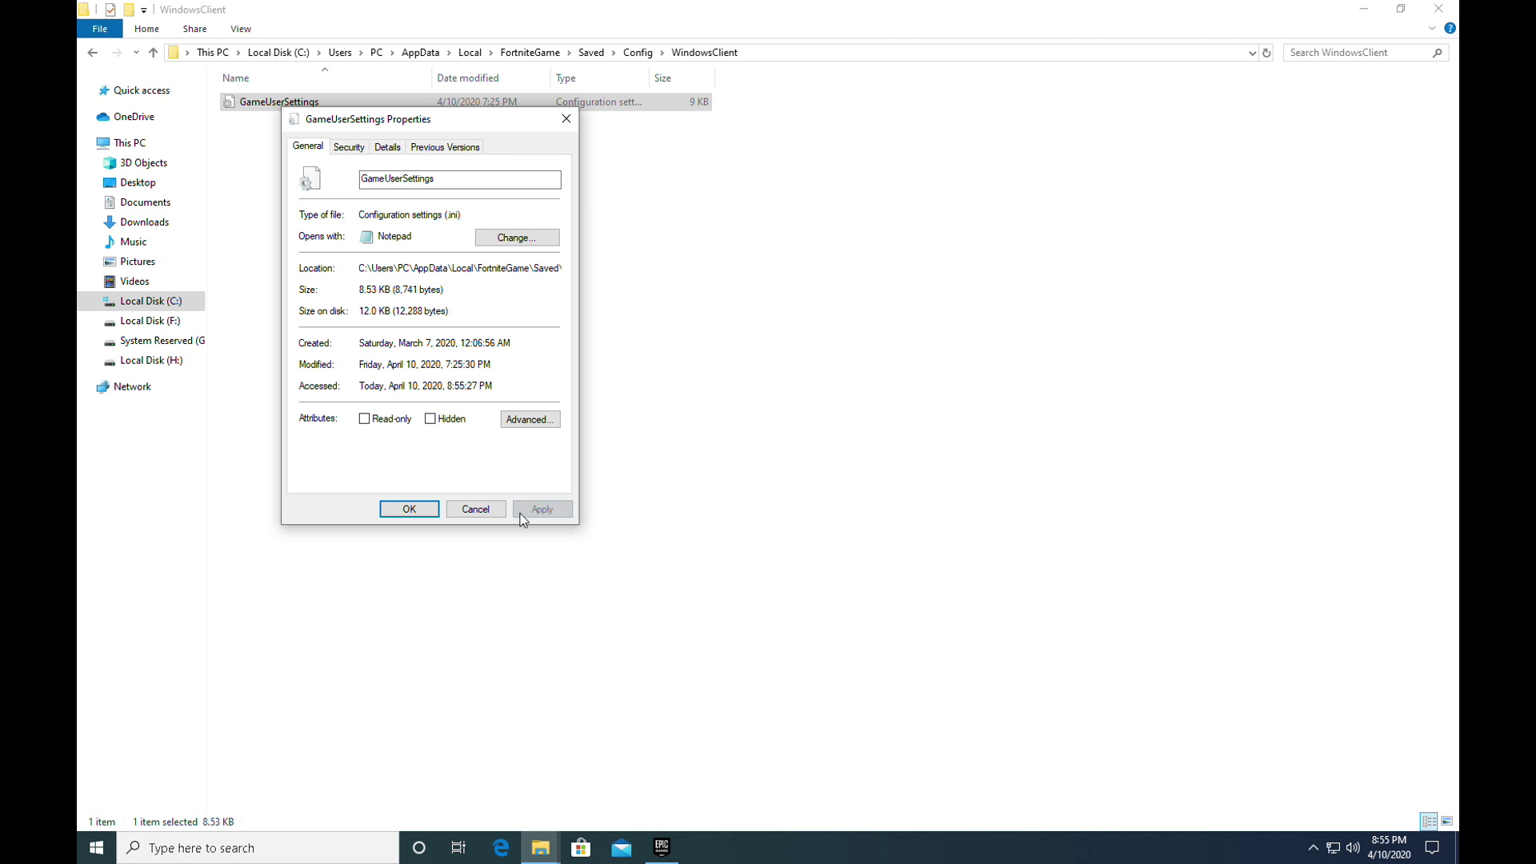
pyautogui.click(408, 509)
# Step: Open the GameUserSettings file in Notepad and examine the quality values listed under ScalabilityGroups, from ViewDistanceQuality to ShadingQuality
pyautogui.doubleClick(276, 102)
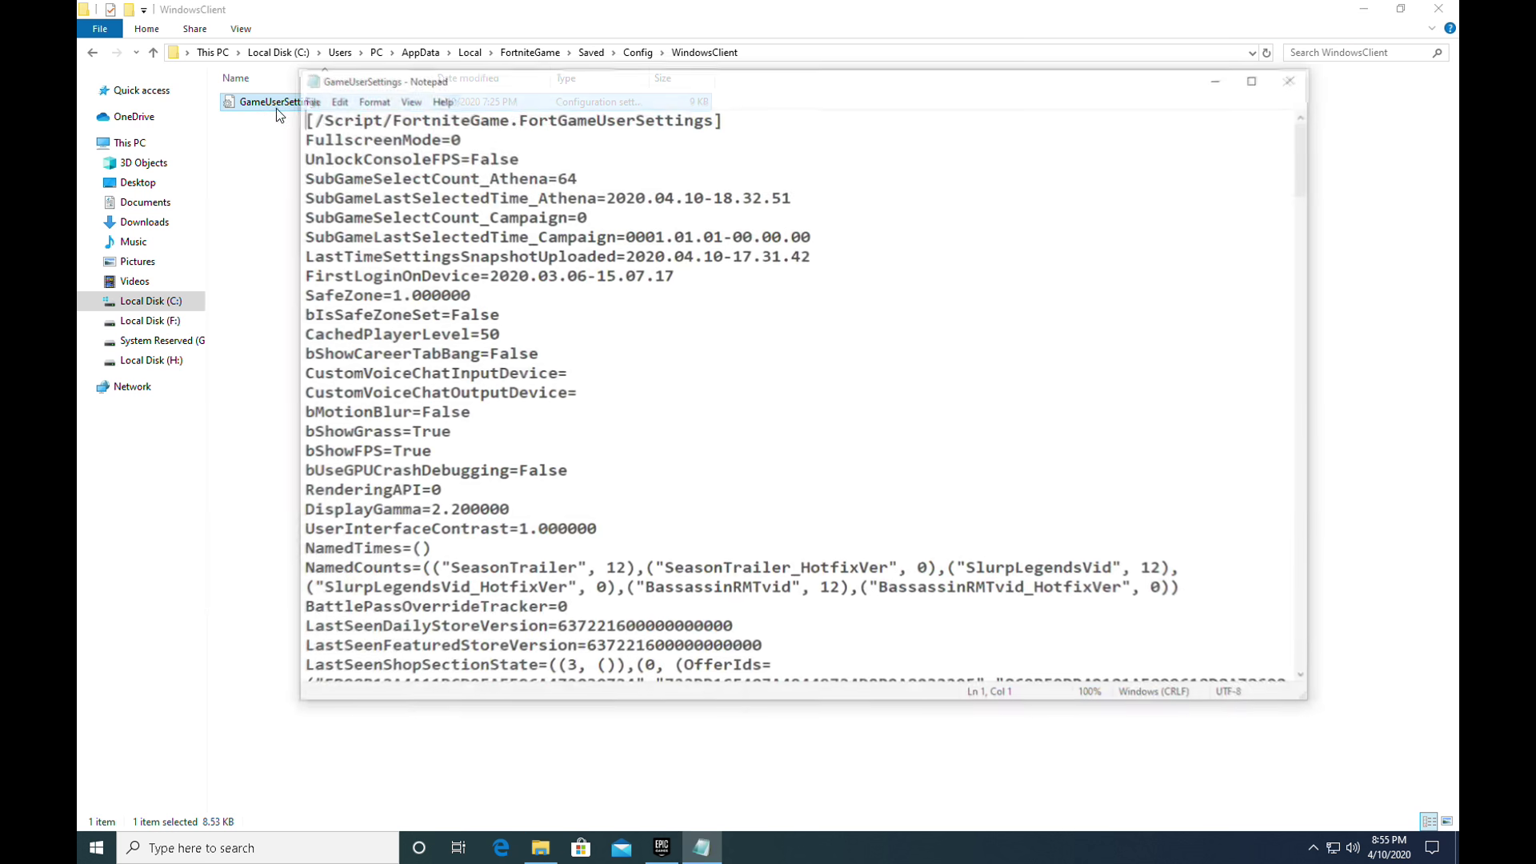
pyautogui.doubleClick(736, 78)
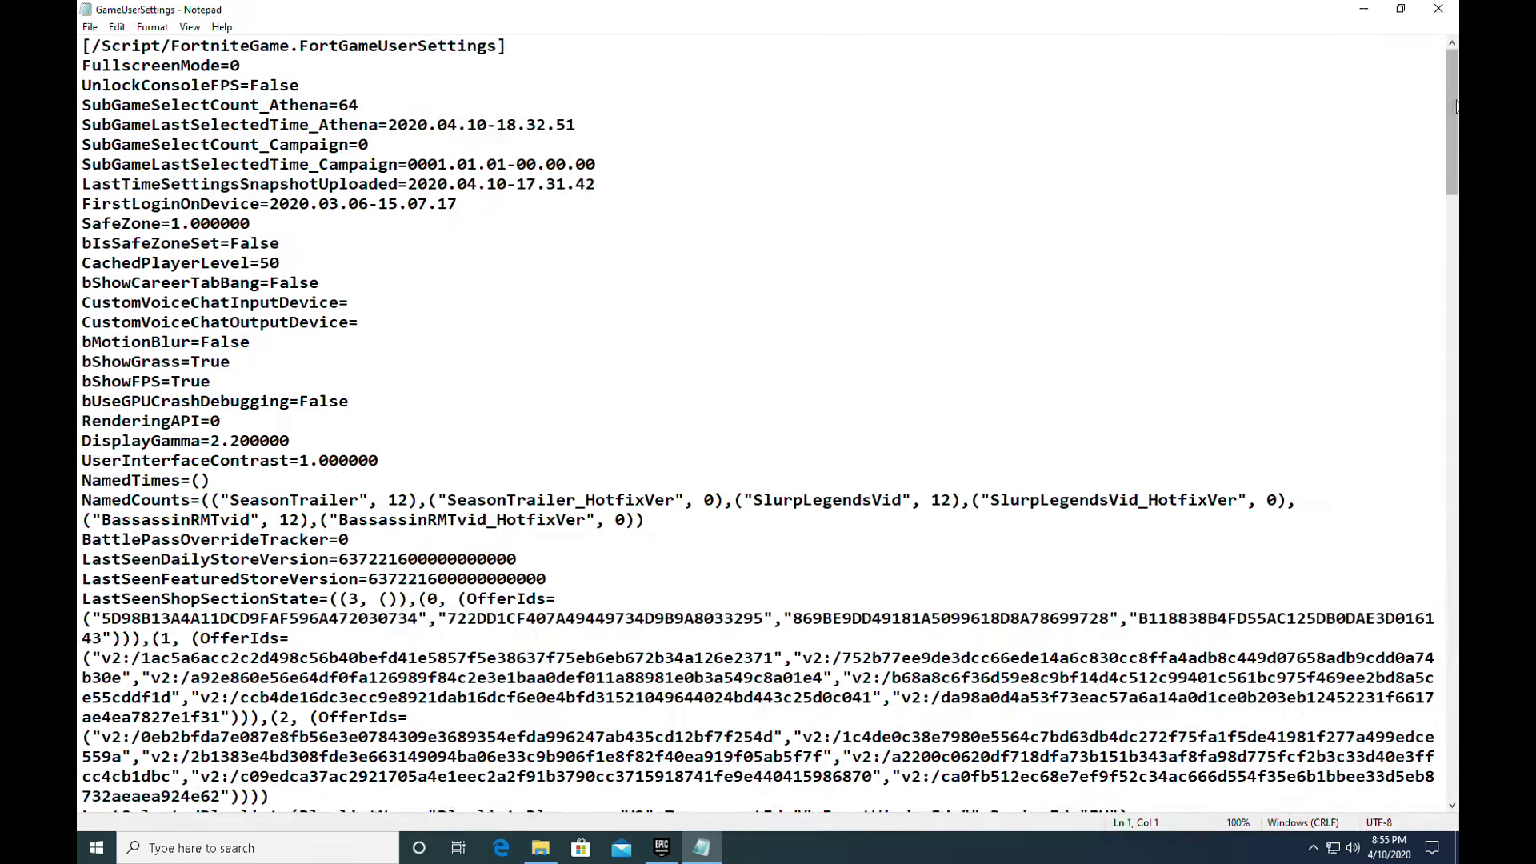
pyautogui.scroll(-20, 1397, 444)
pyautogui.scroll(-13, 1395, 444)
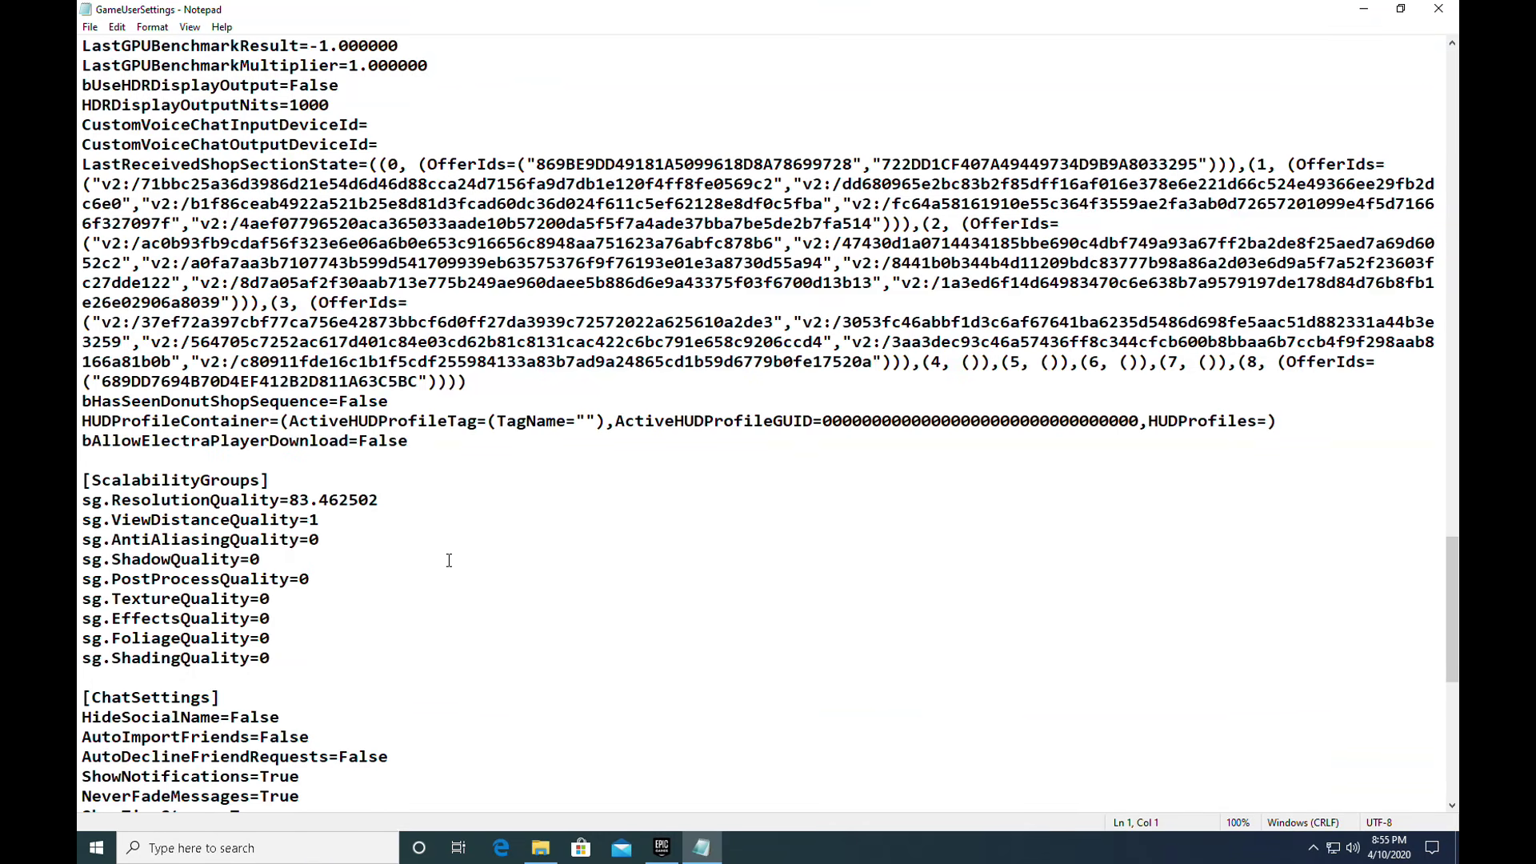
pyautogui.moveTo(336, 525); pyautogui.dragTo(94, 521)
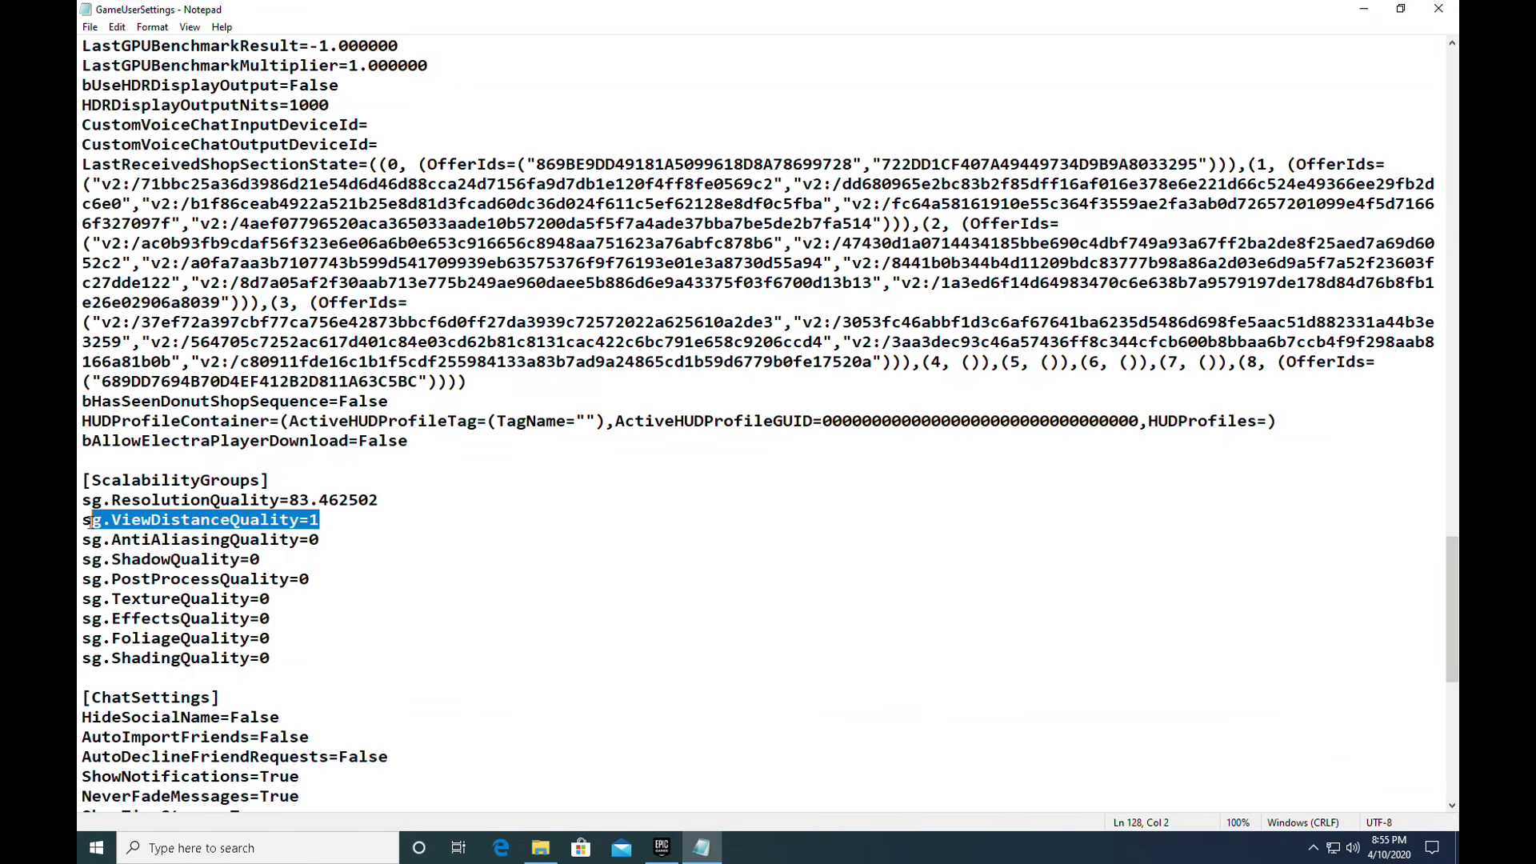
pyautogui.moveTo(326, 539); pyautogui.dragTo(83, 554)
pyautogui.moveTo(265, 562); pyautogui.dragTo(91, 560)
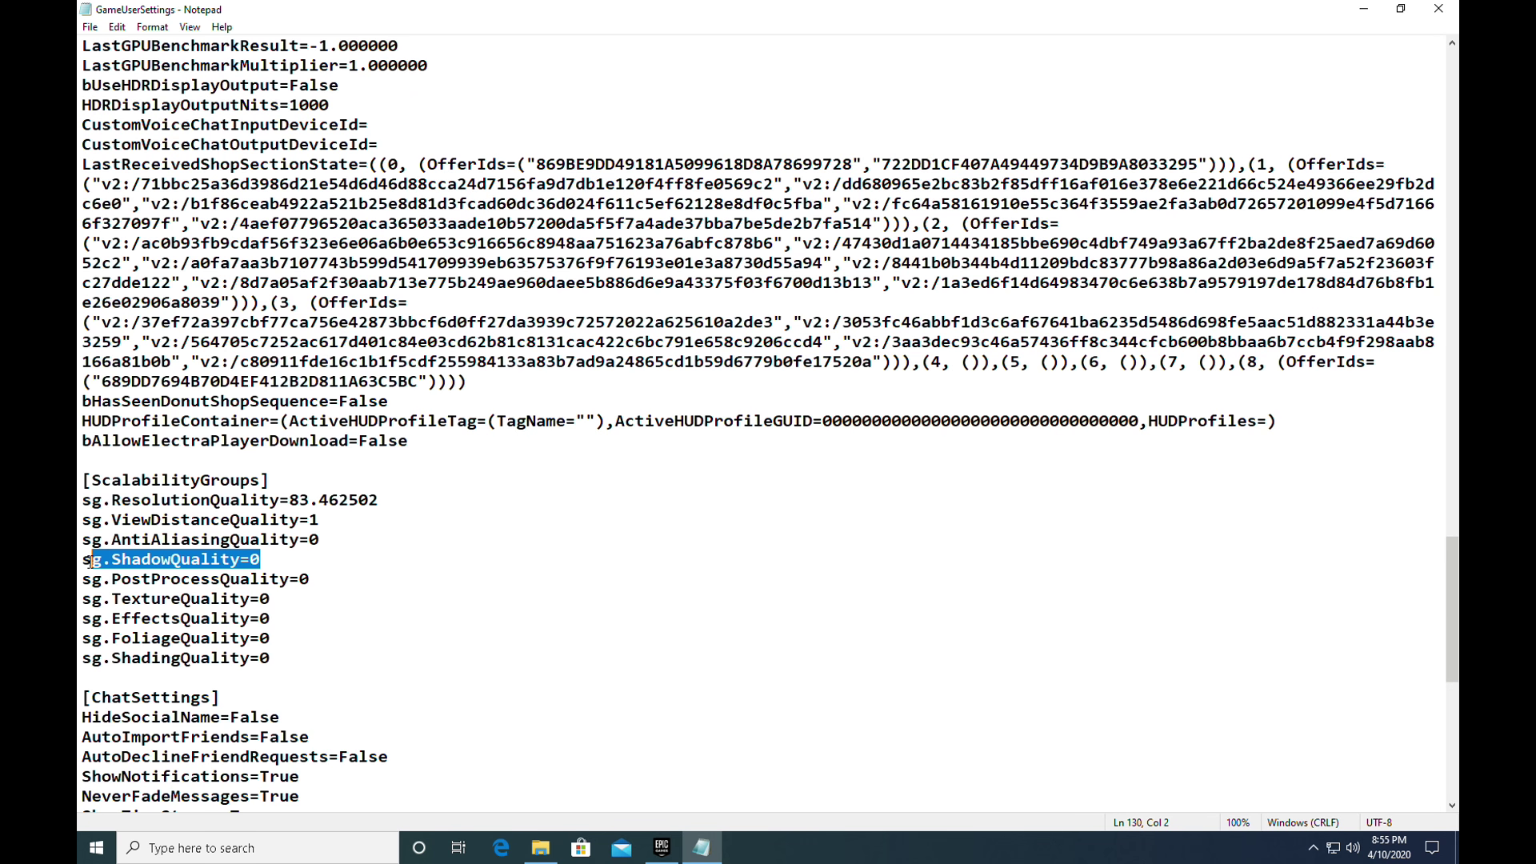
pyautogui.moveTo(317, 576); pyautogui.dragTo(173, 581)
pyautogui.moveTo(280, 599); pyautogui.dragTo(173, 602)
pyautogui.moveTo(291, 616); pyautogui.dragTo(181, 618)
pyautogui.moveTo(278, 645); pyautogui.dragTo(130, 659)
pyautogui.click(344, 640)
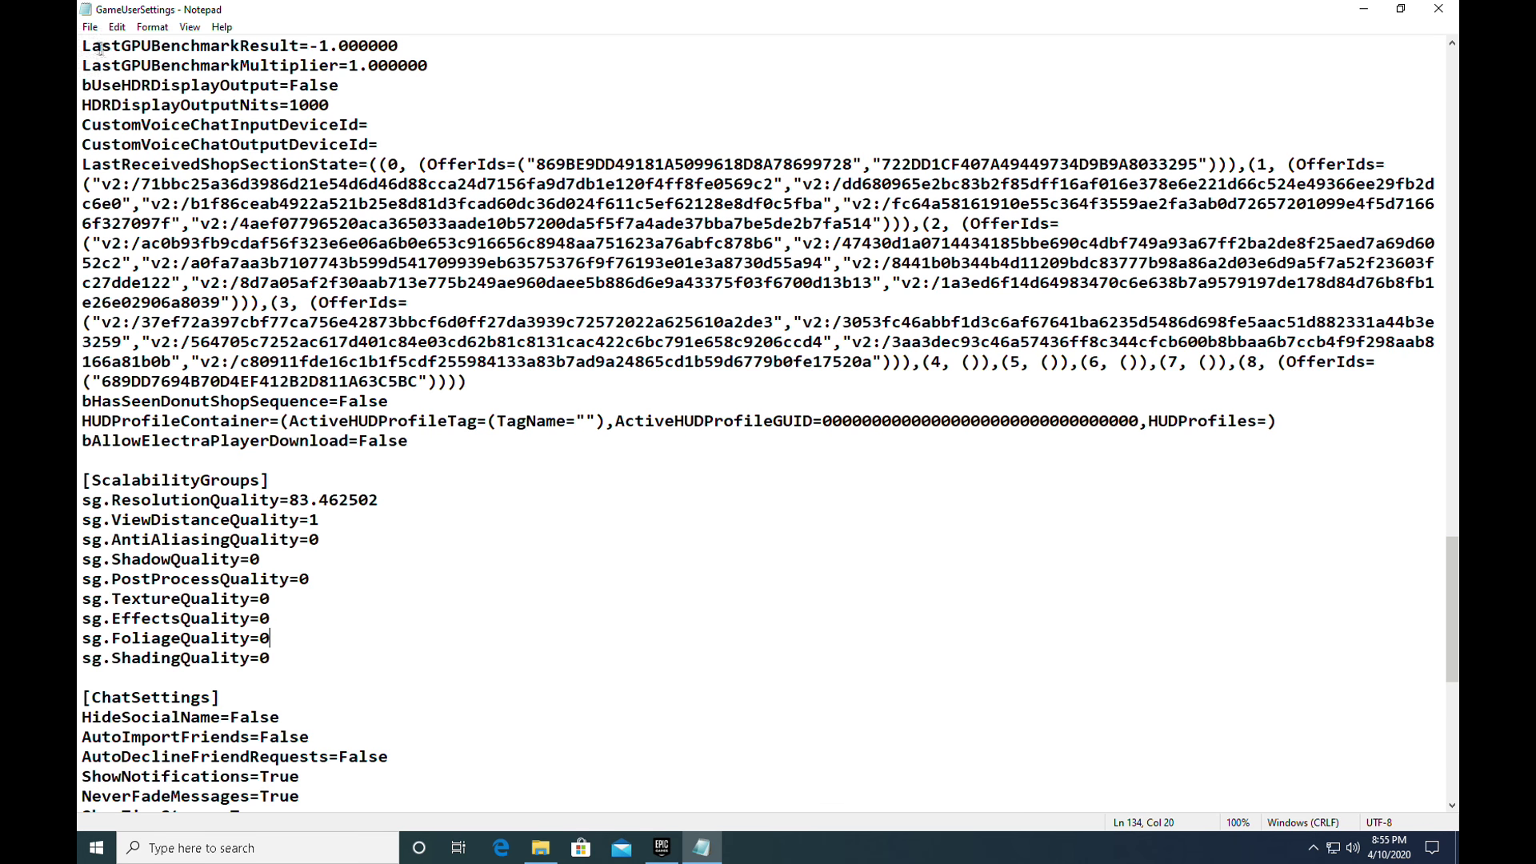
# Step: Save the GameUserSettings file and close it
pyautogui.click(89, 27)
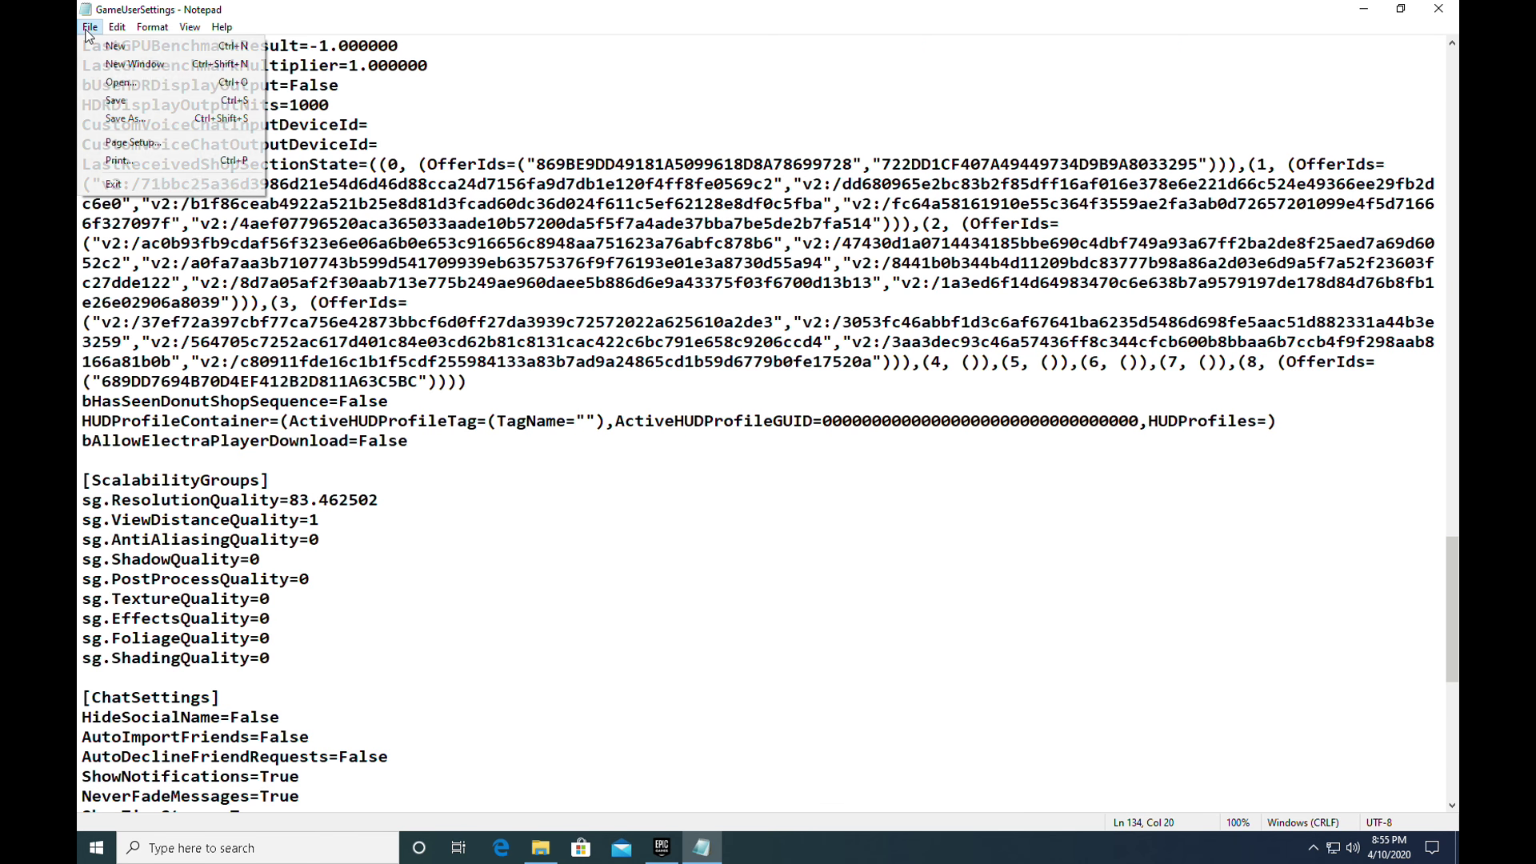
pyautogui.click(116, 100)
pyautogui.click(1439, 9)
# Step: Set the read-only attribute on the GameUserSettings file again and close the WindowsClient folder
pyautogui.rightClick(283, 111)
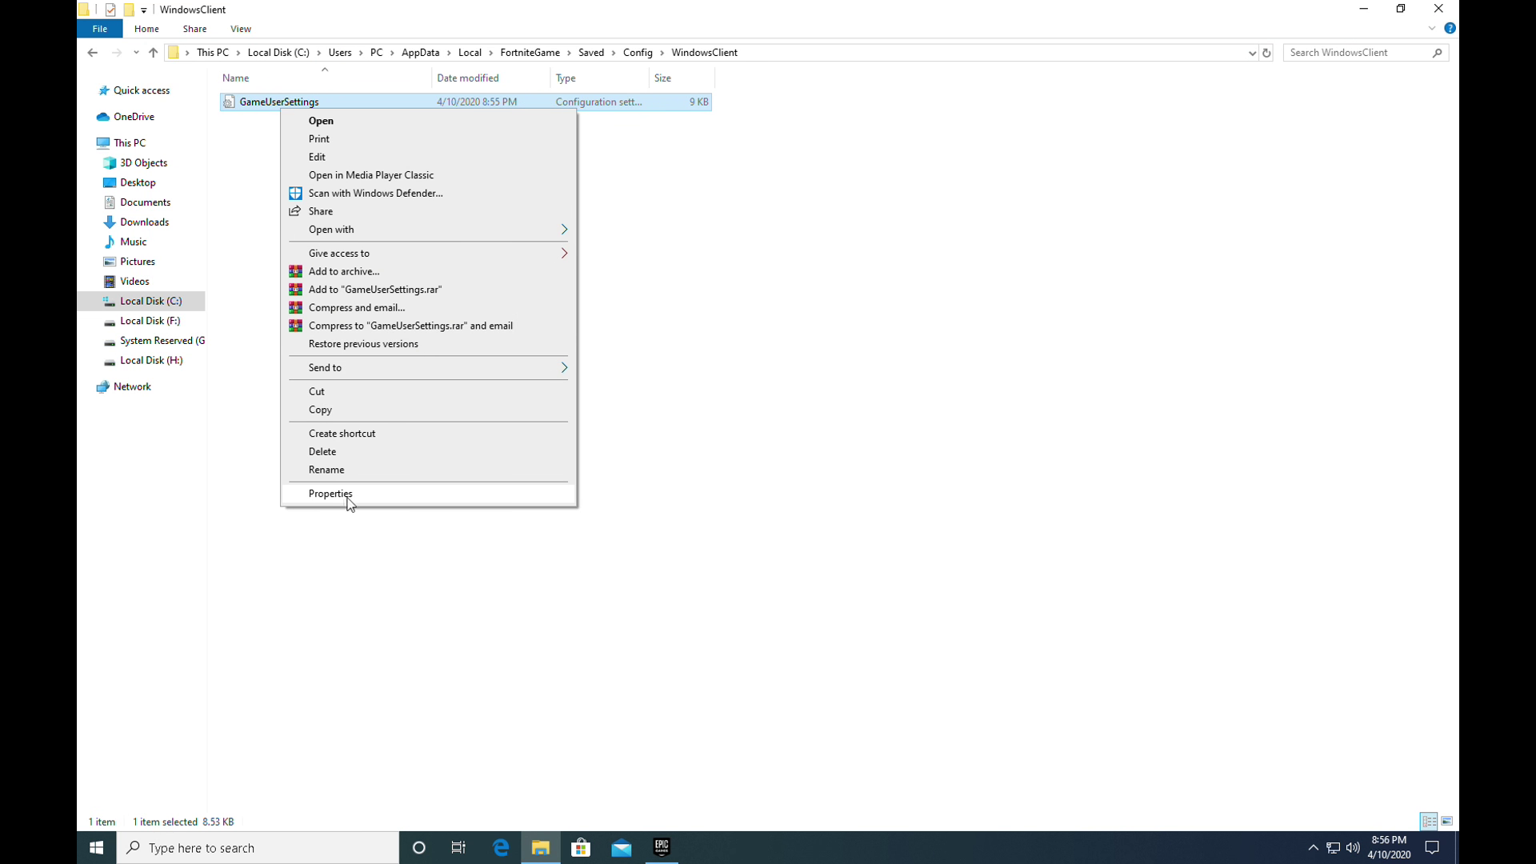
pyautogui.click(347, 496)
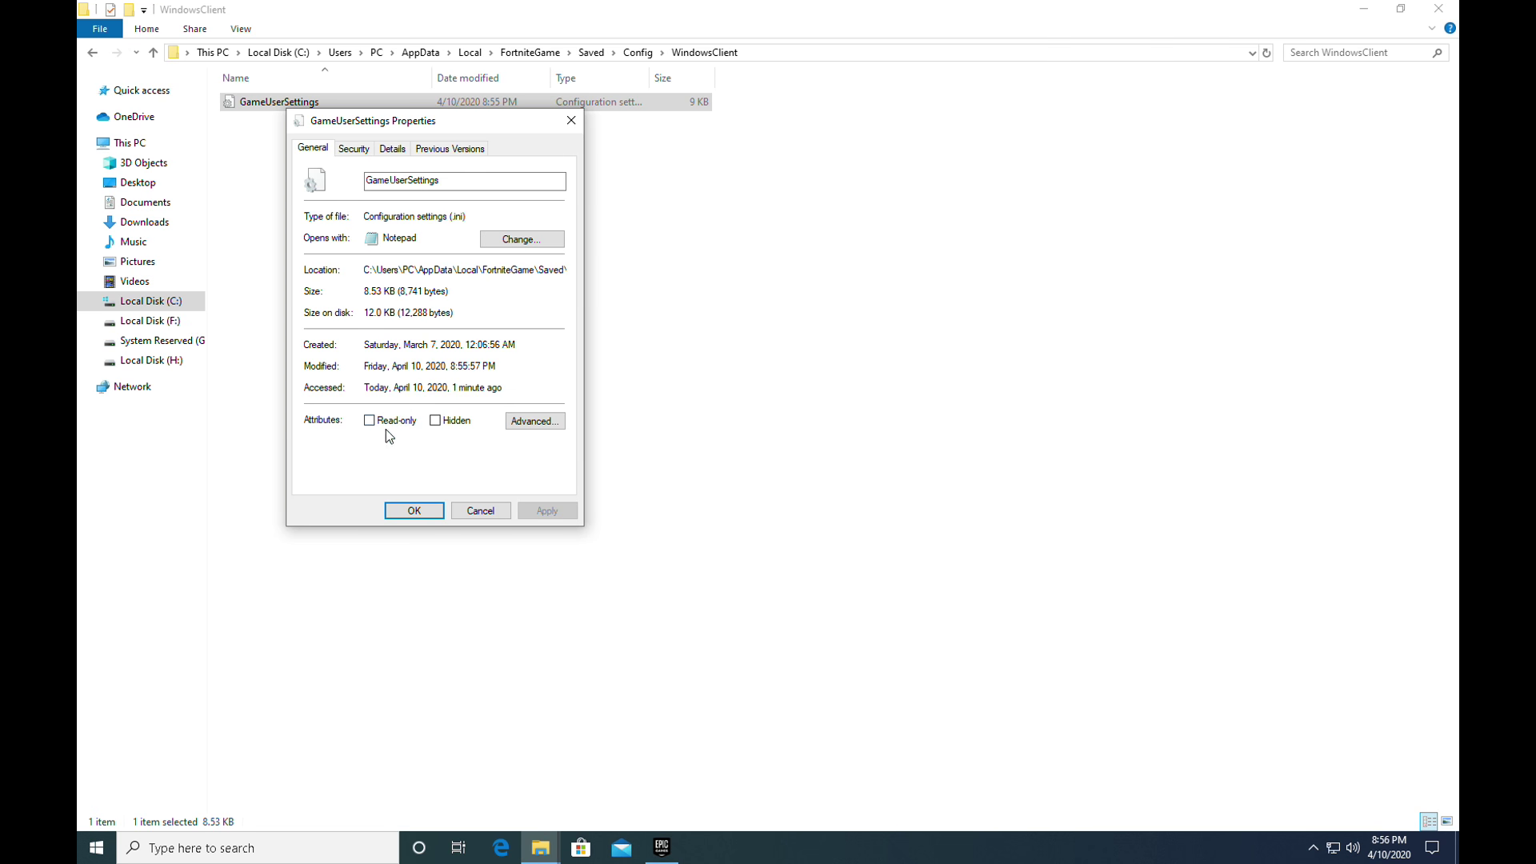
pyautogui.click(547, 510)
pyautogui.click(412, 512)
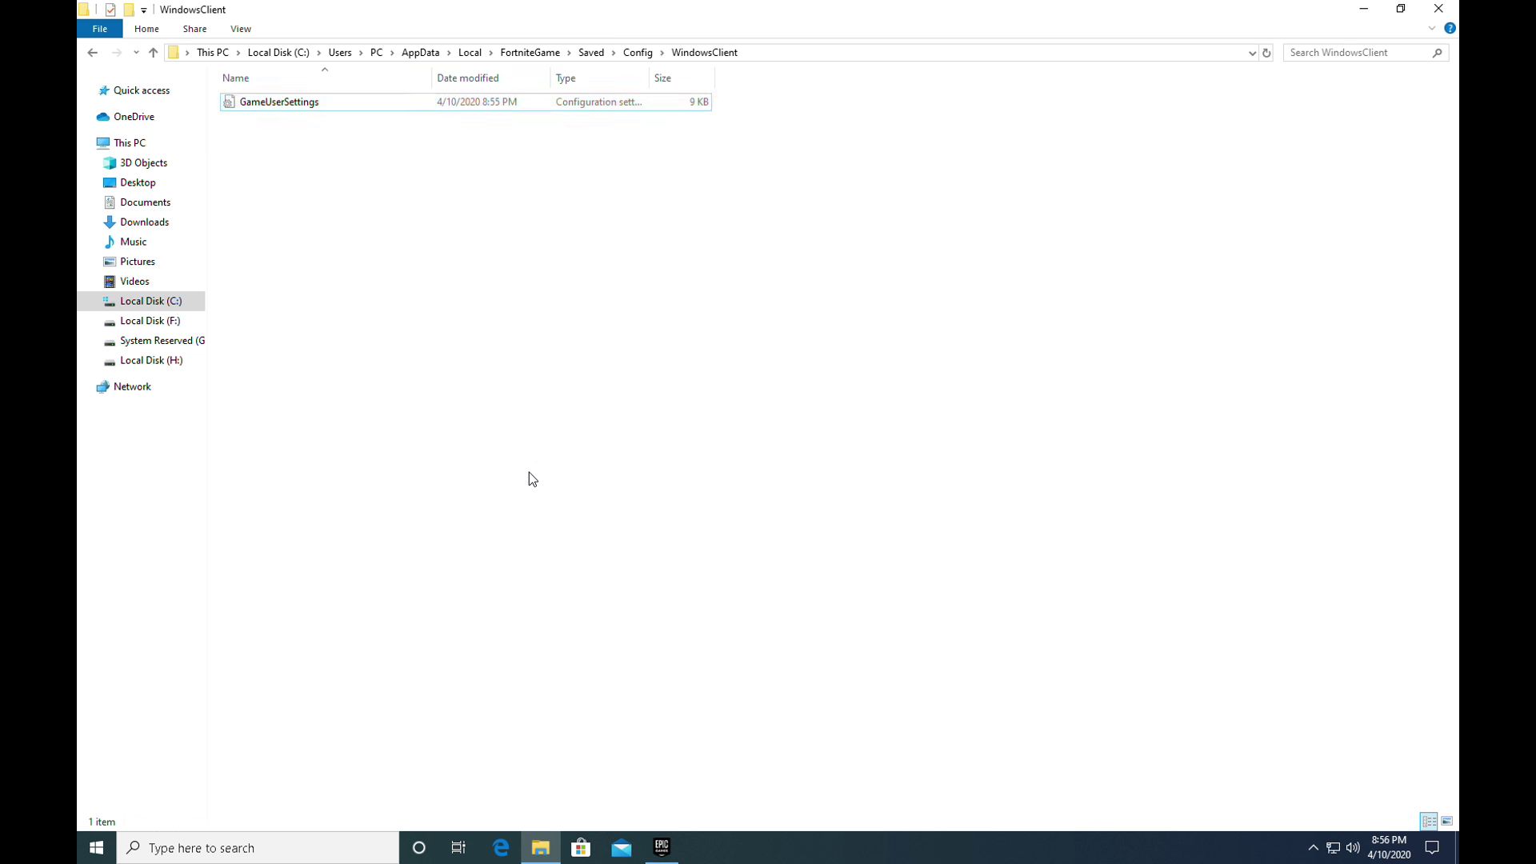
pyautogui.click(1438, 8)
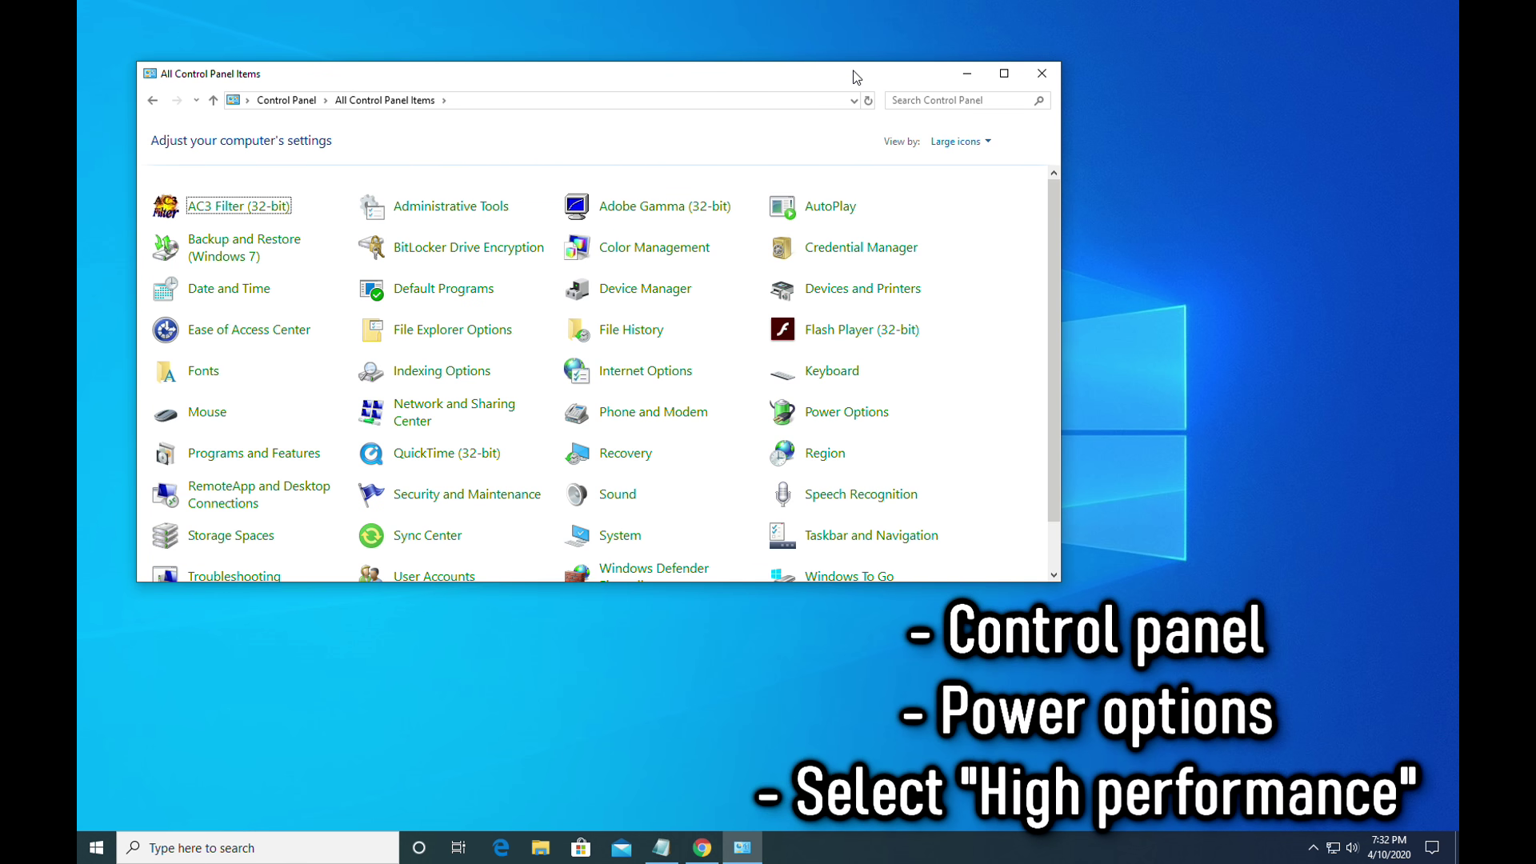
# Step: Select the High performance plan in the Control Panel's Power Options and close the window
pyautogui.click(840, 414)
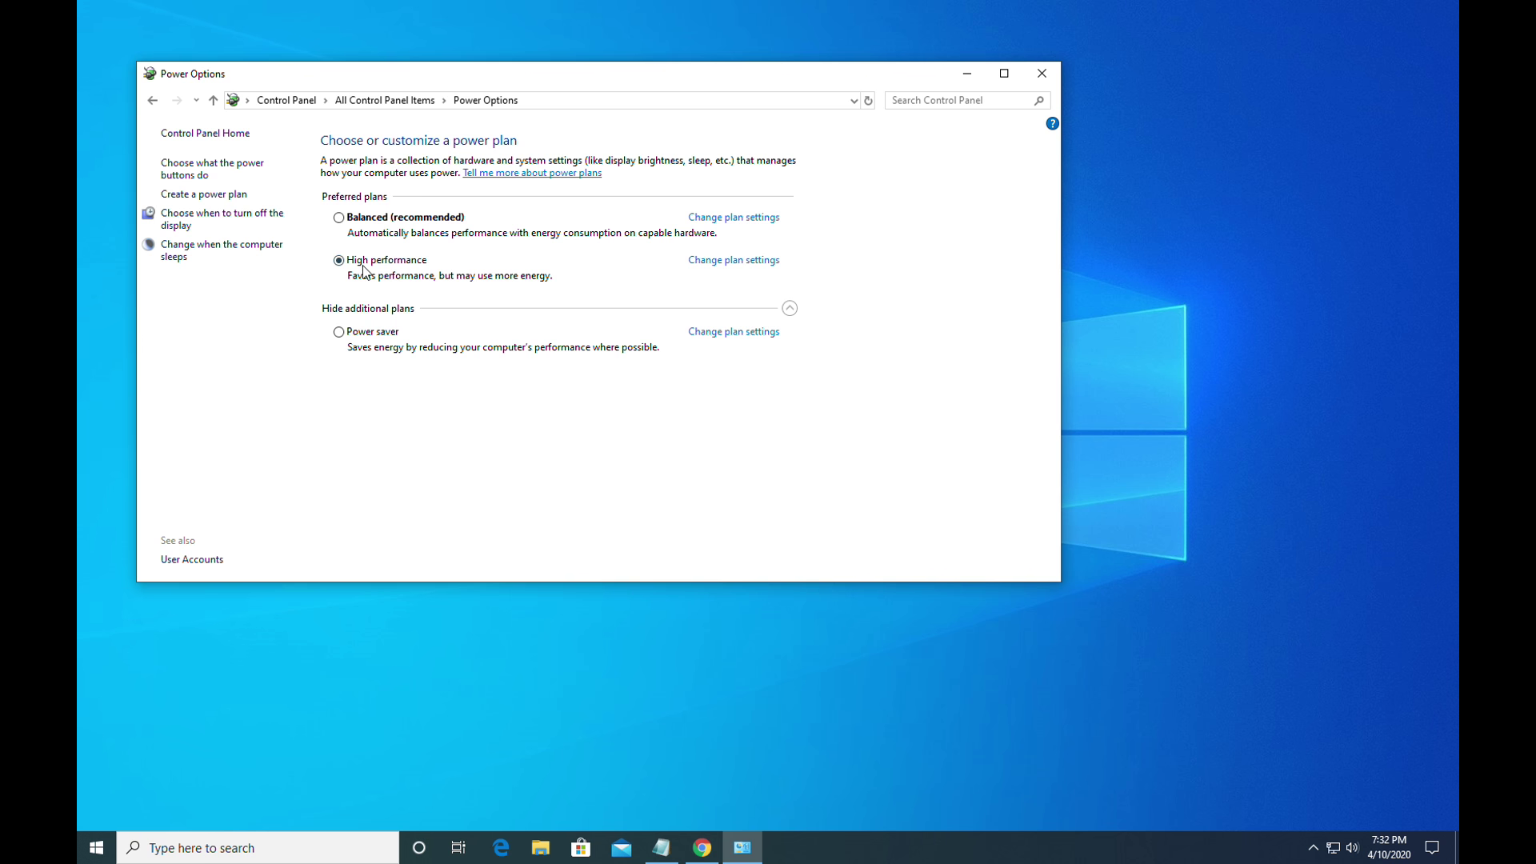
pyautogui.click(1041, 73)
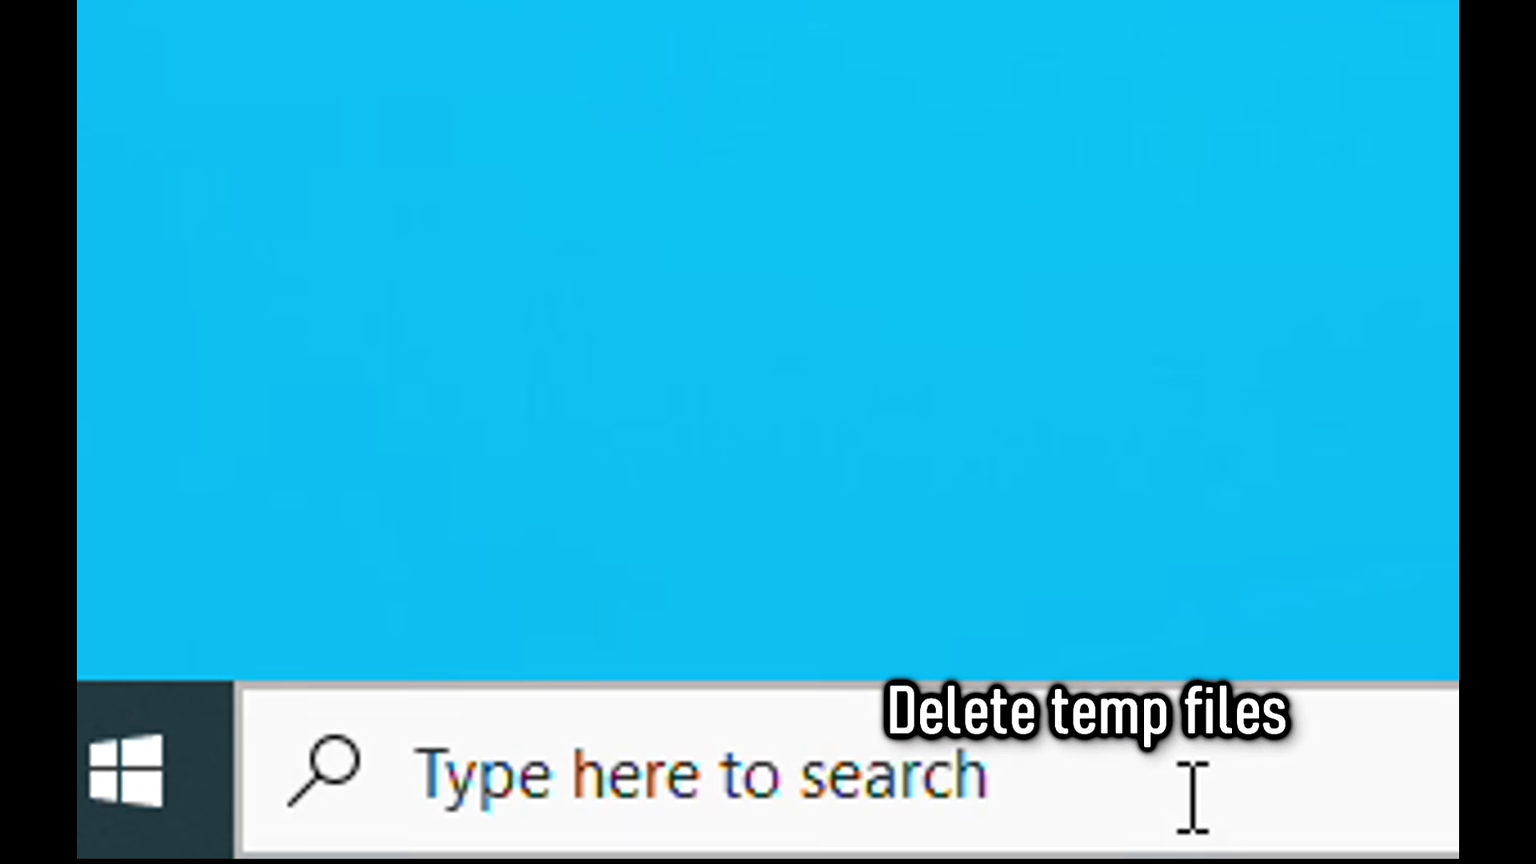
# Step: Search Windows for %temp% and open the Temp folder to look through its contents
pyautogui.click(292, 847)
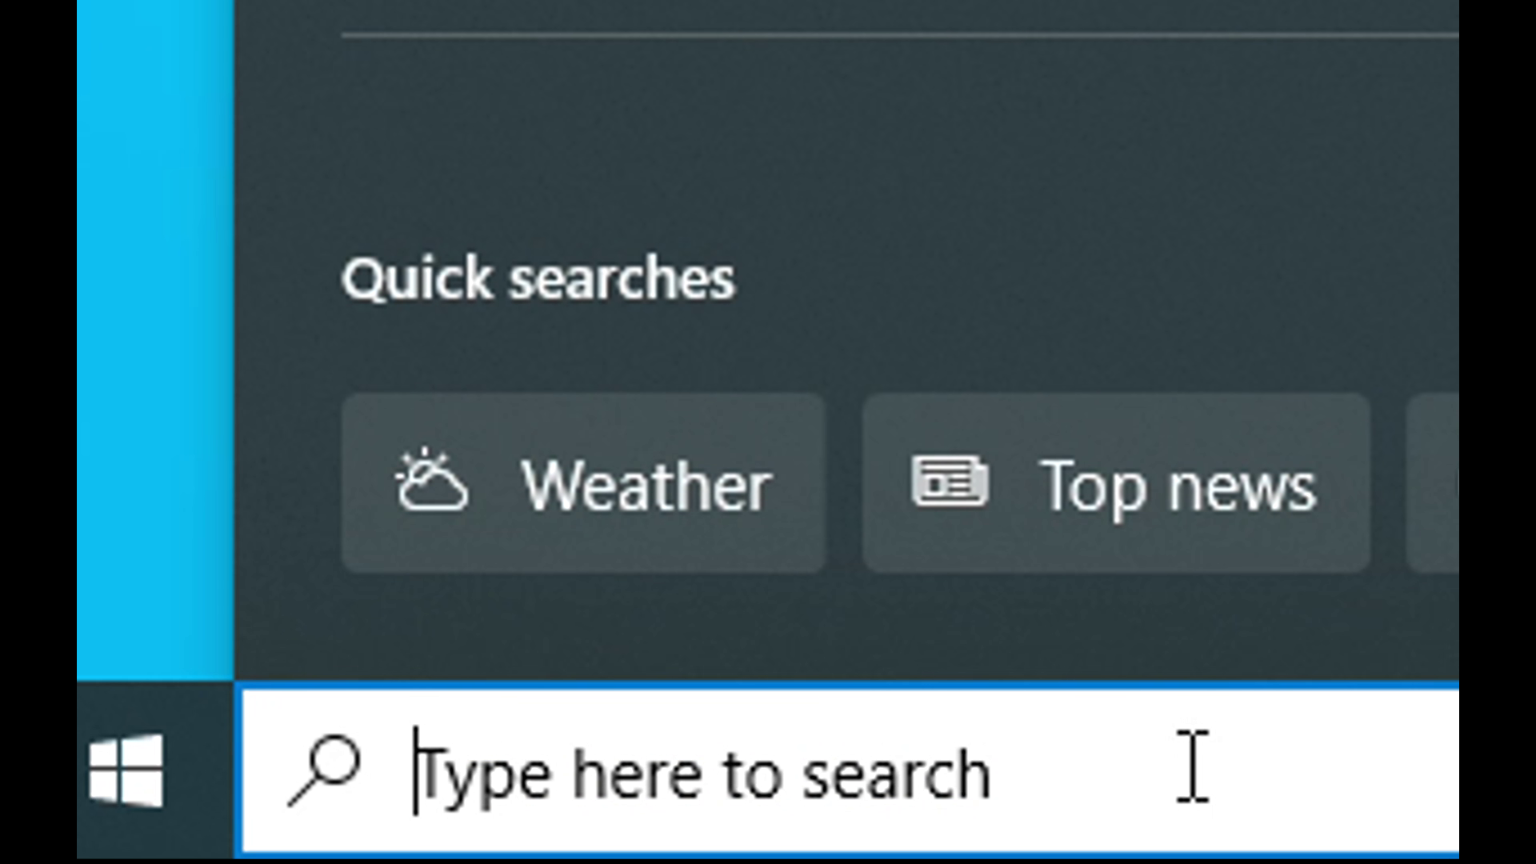
pyautogui.write('%tem')
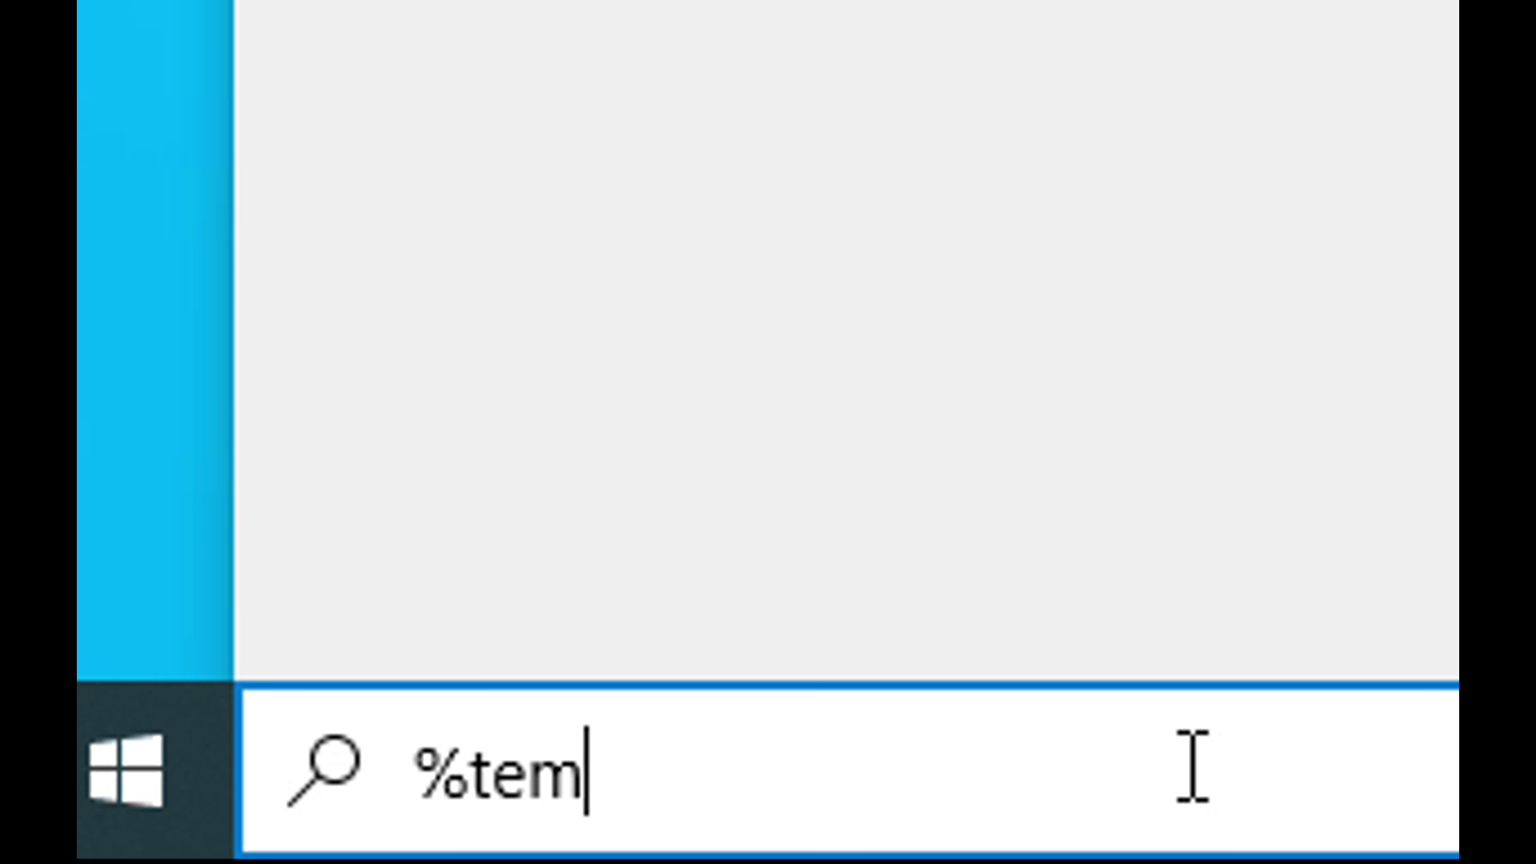
pyautogui.write('p%')
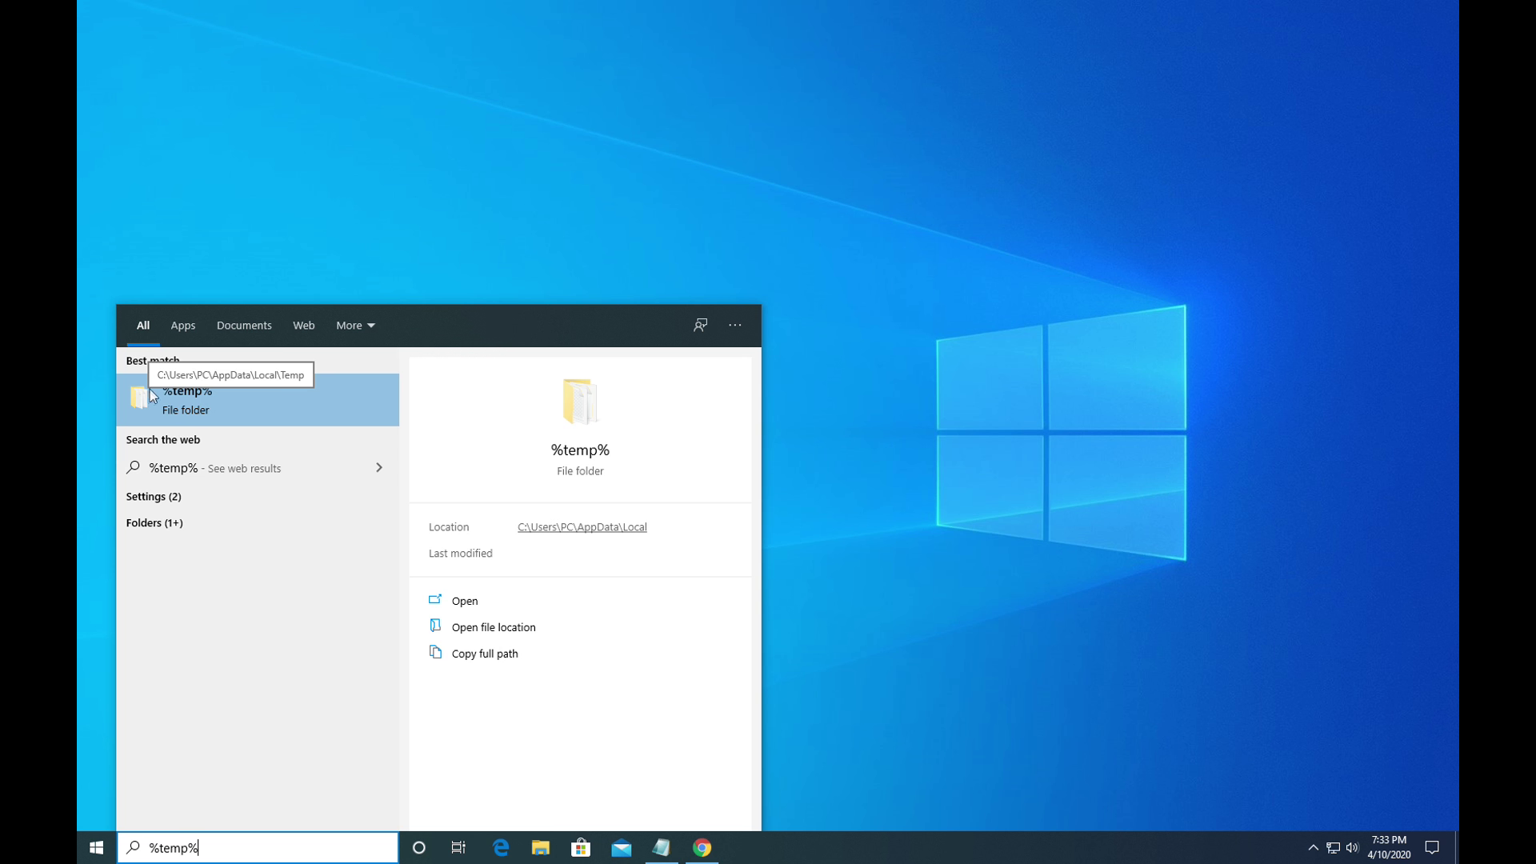
pyautogui.click(218, 397)
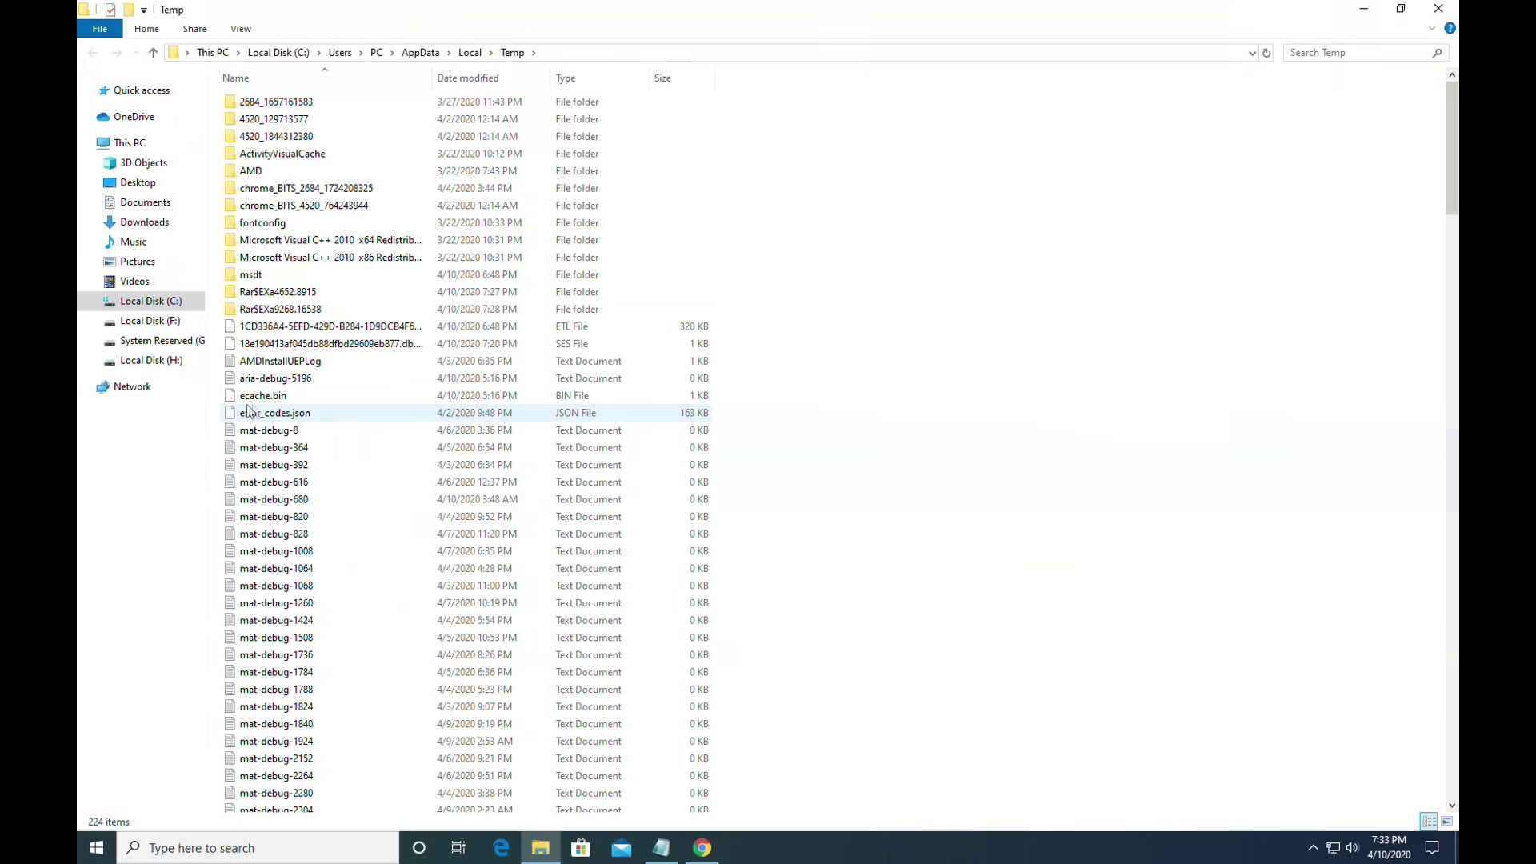
pyautogui.scroll(-2, 897, 486)
pyautogui.scroll(2, 960, 493)
pyautogui.moveTo(1448, 216); pyautogui.dragTo(1120, 160)
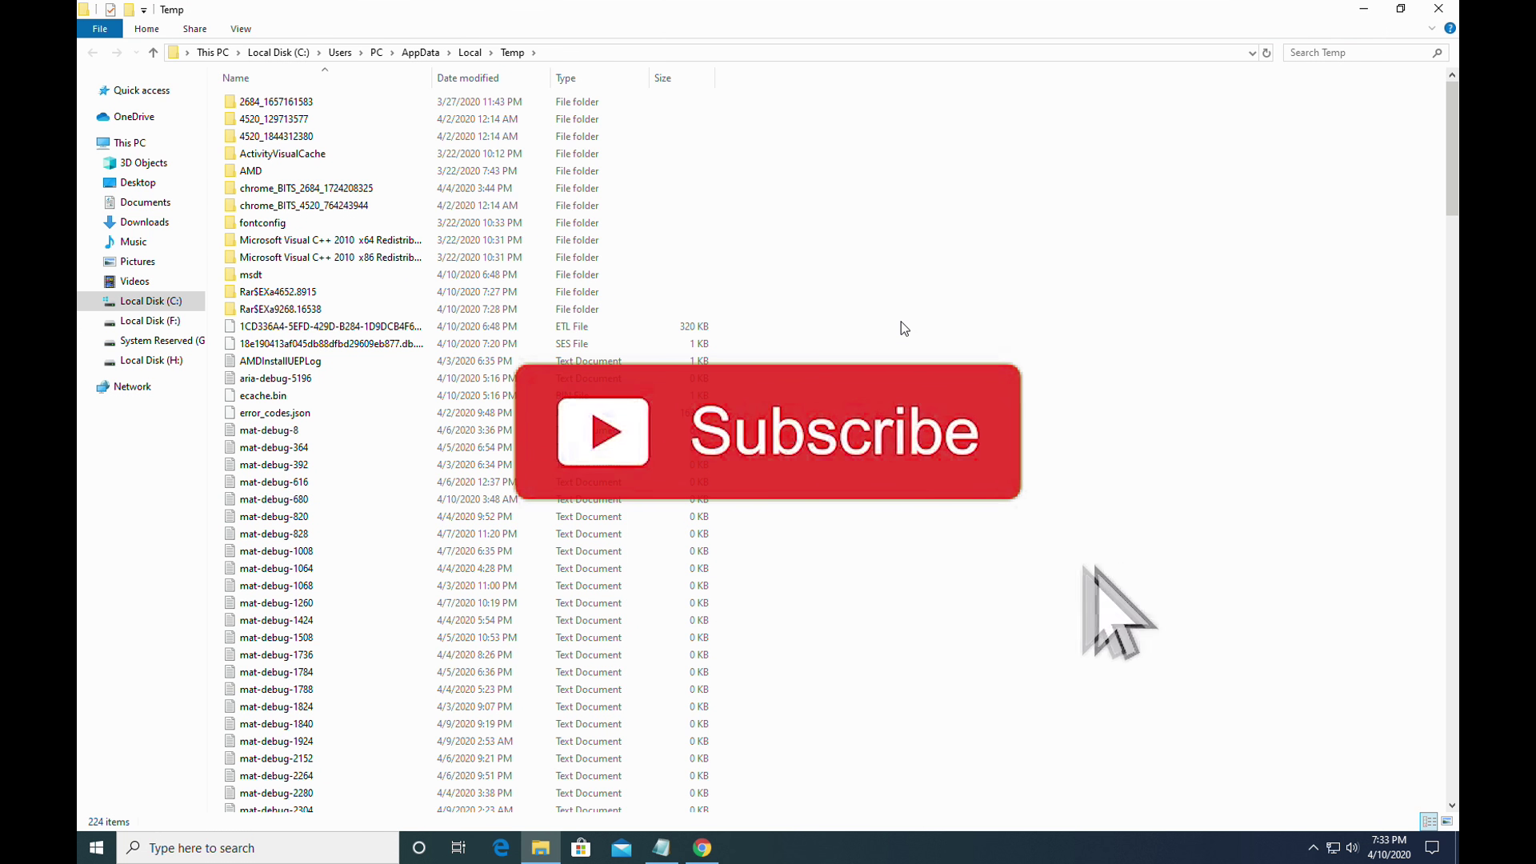
# Step: Delete all items in the Temp folder, skip the file that is in use, and close the folder
pyautogui.hotkey('ctrl', 'a')
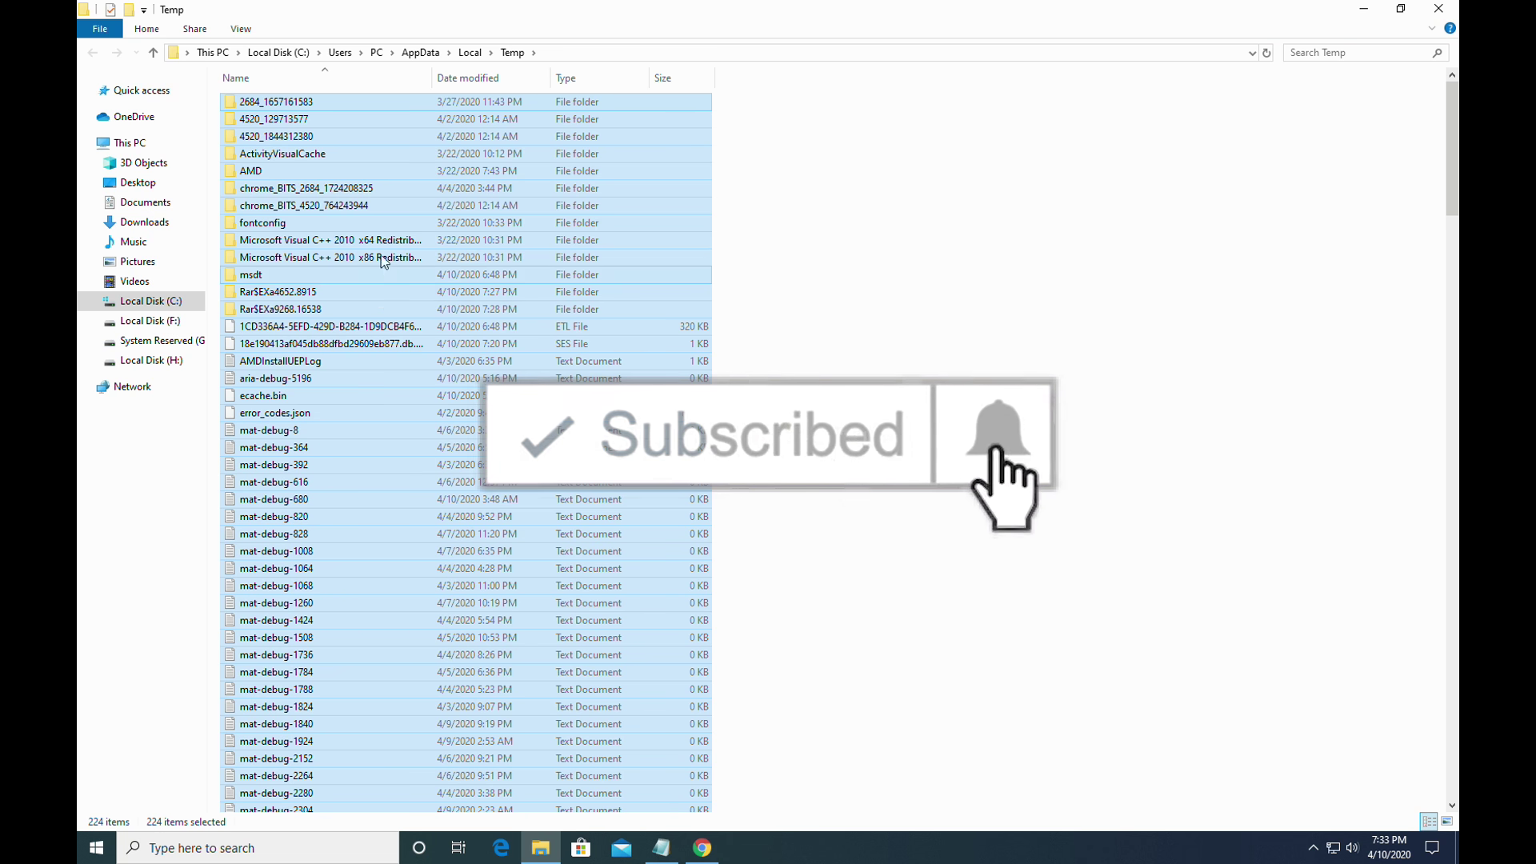
pyautogui.rightClick(312, 190)
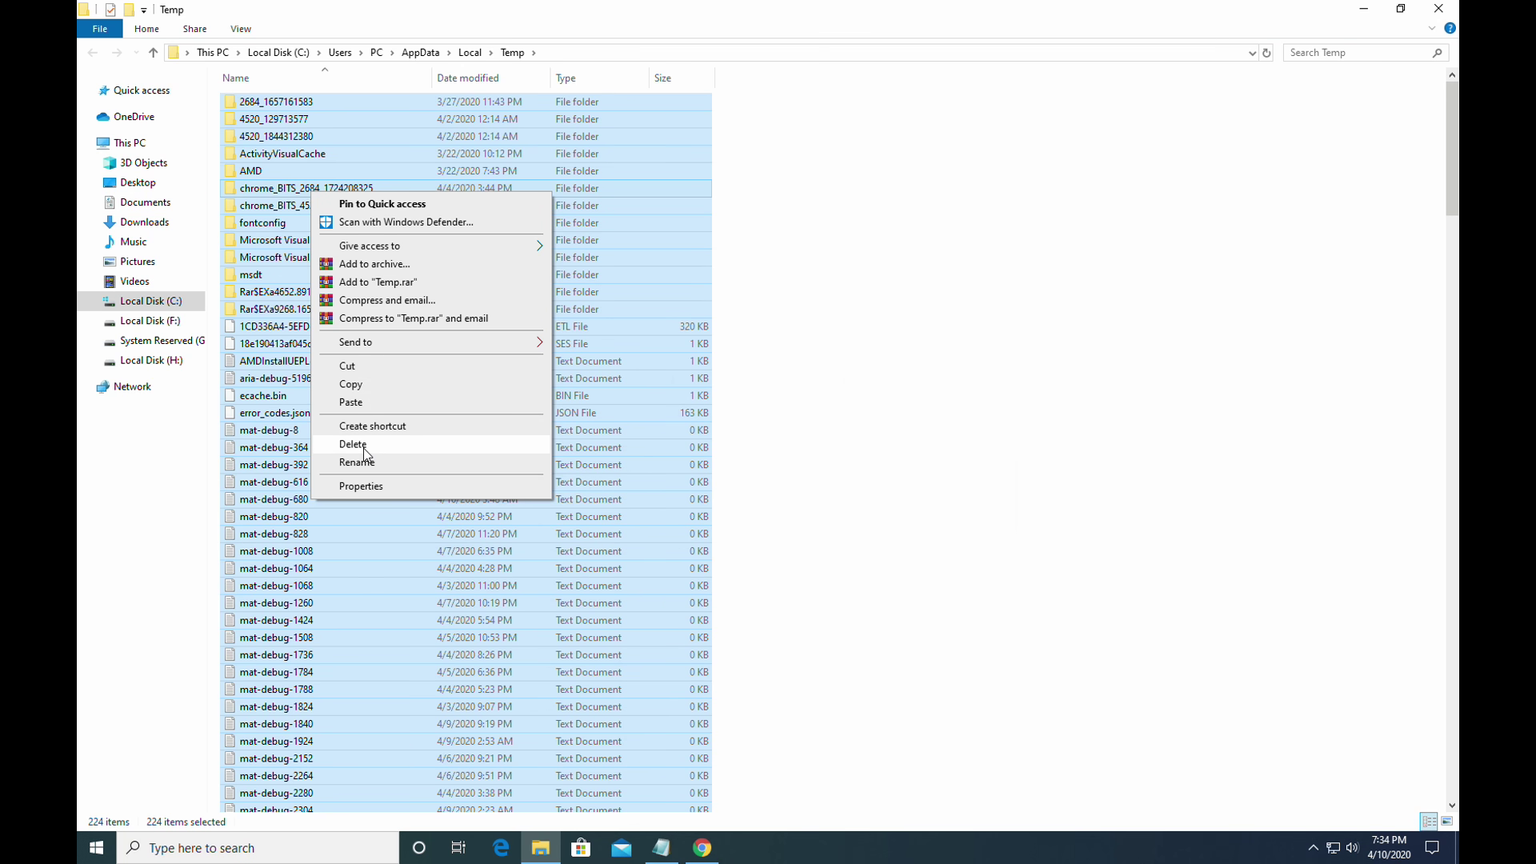
pyautogui.click(378, 443)
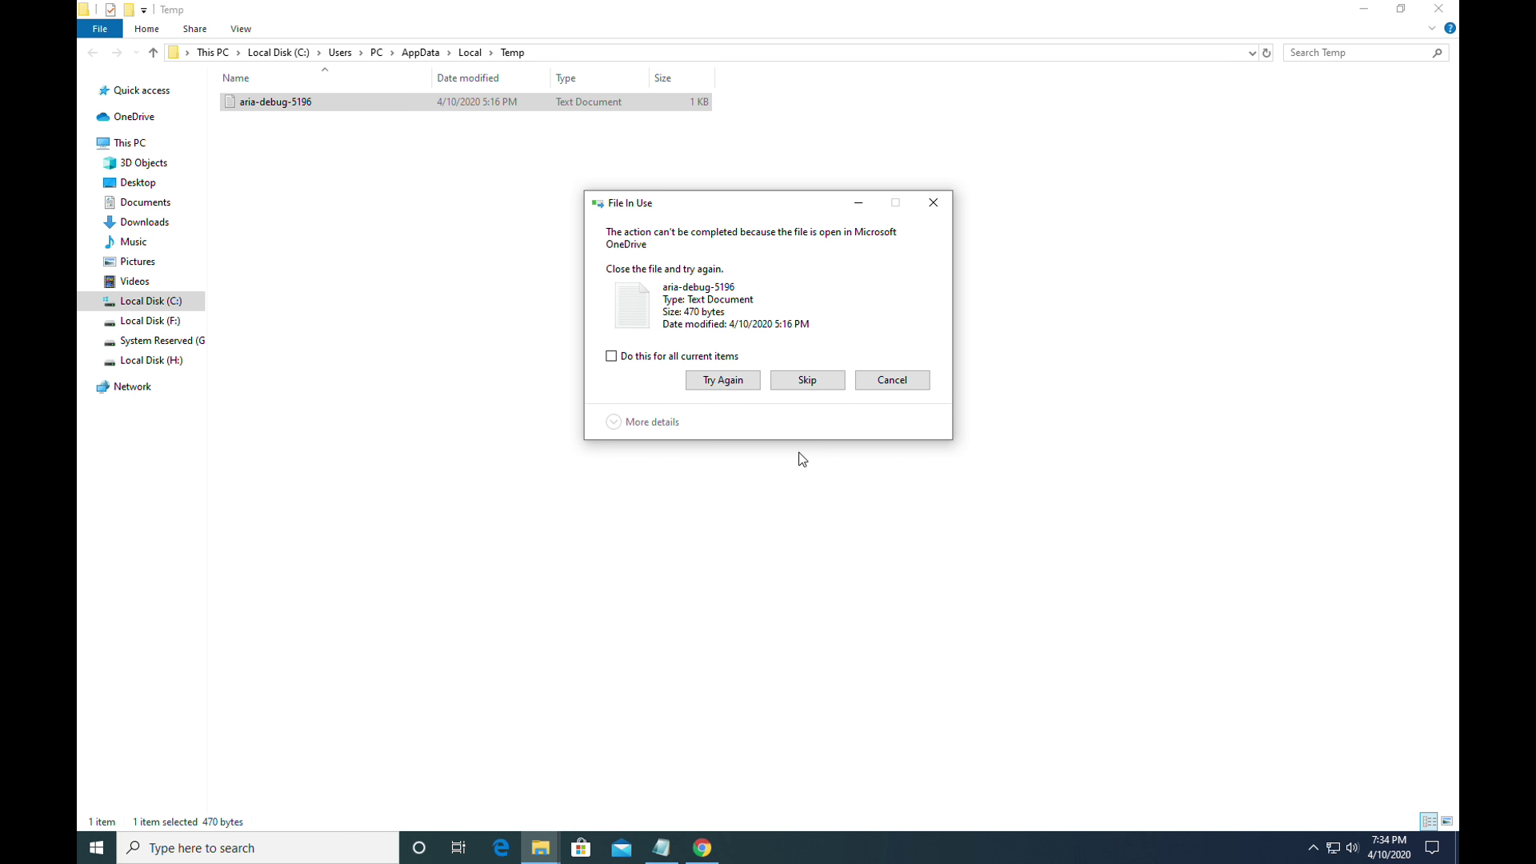
pyautogui.click(828, 391)
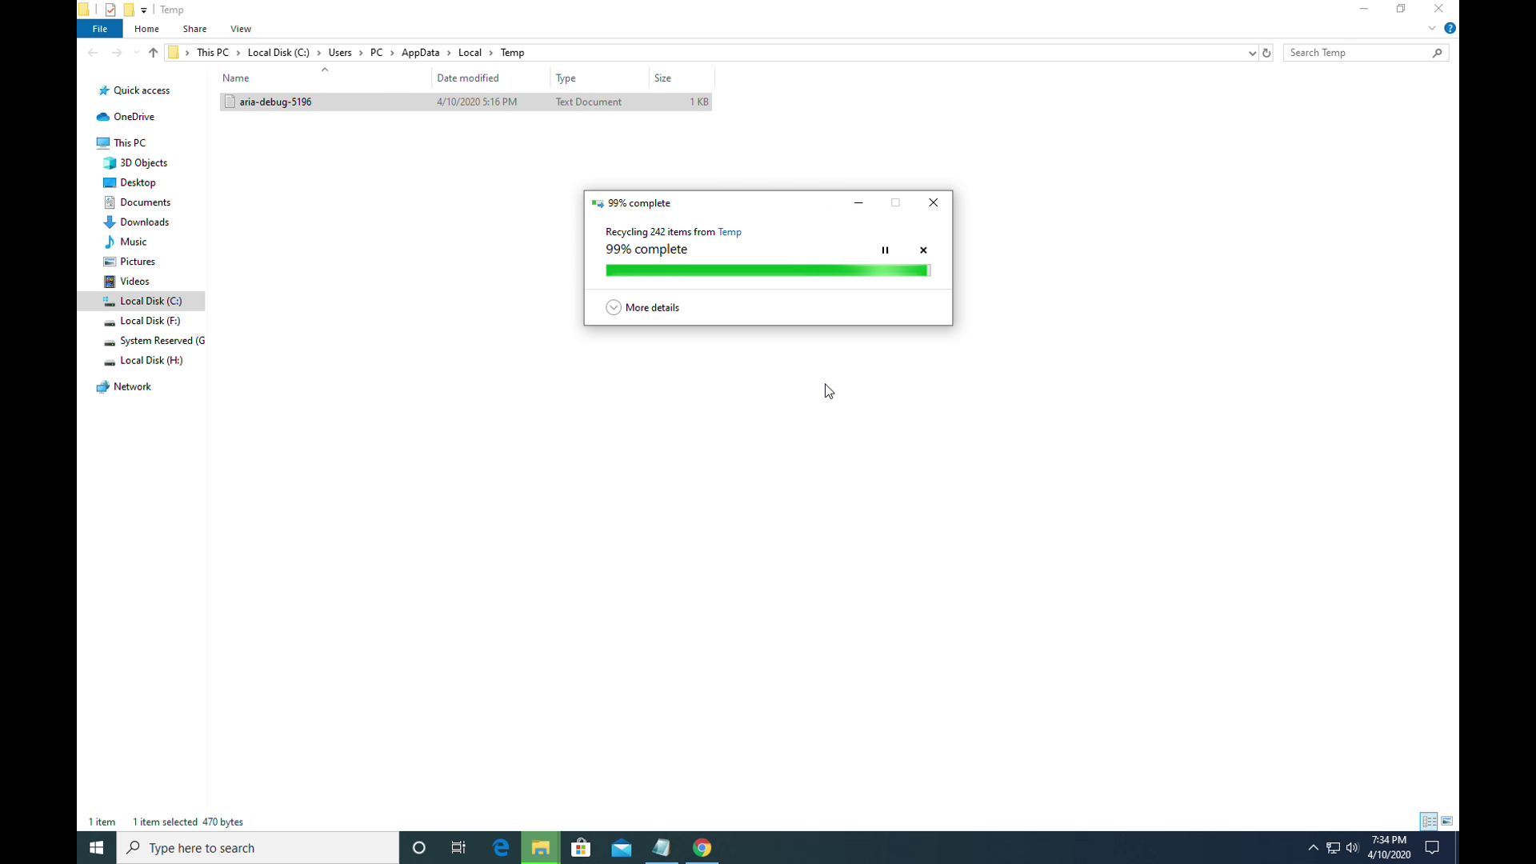
pyautogui.click(529, 266)
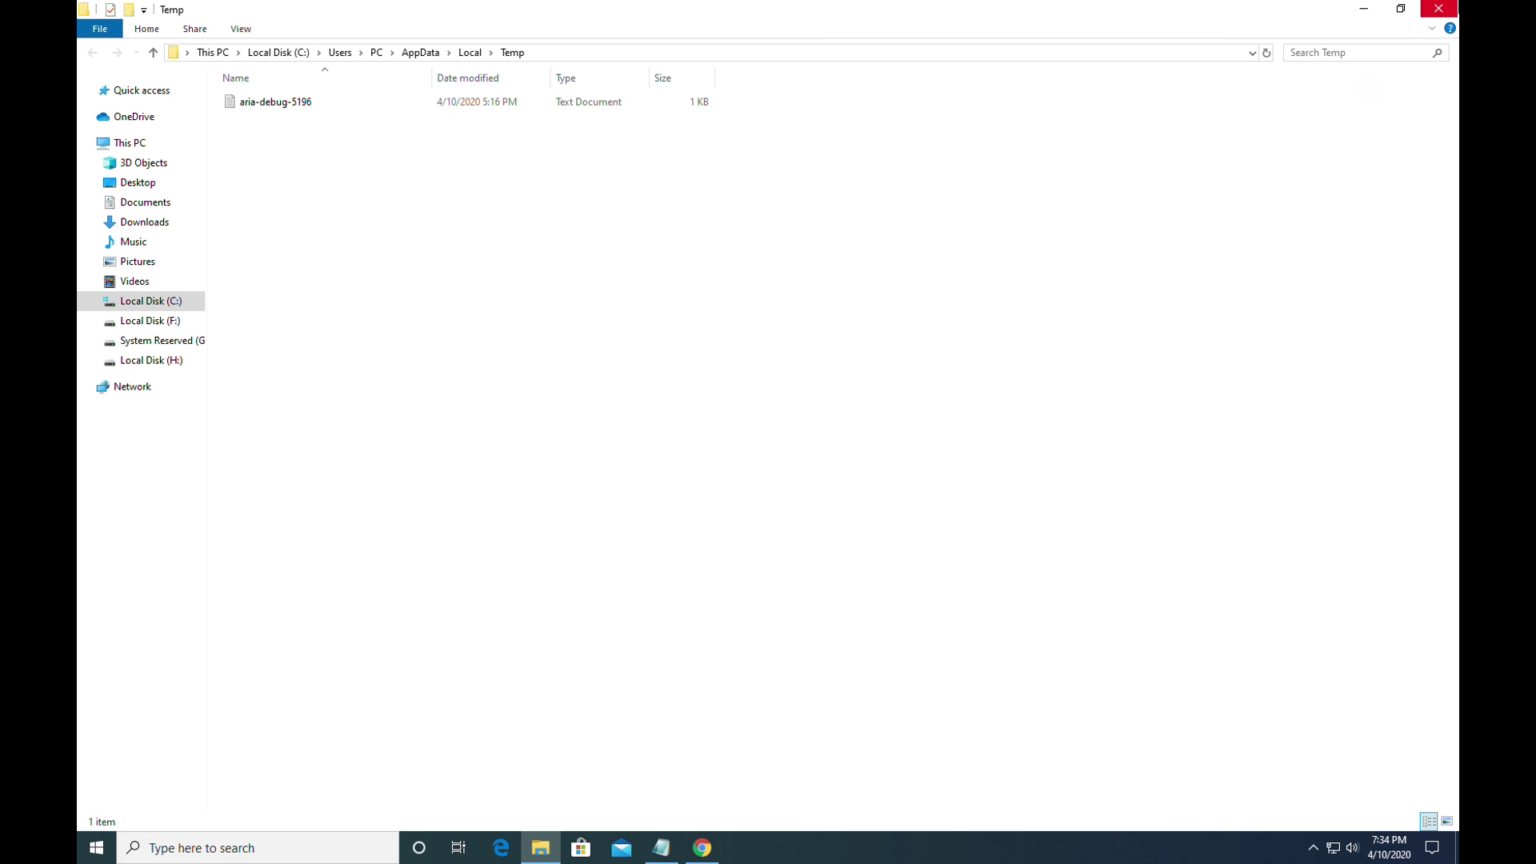
pyautogui.click(1438, 8)
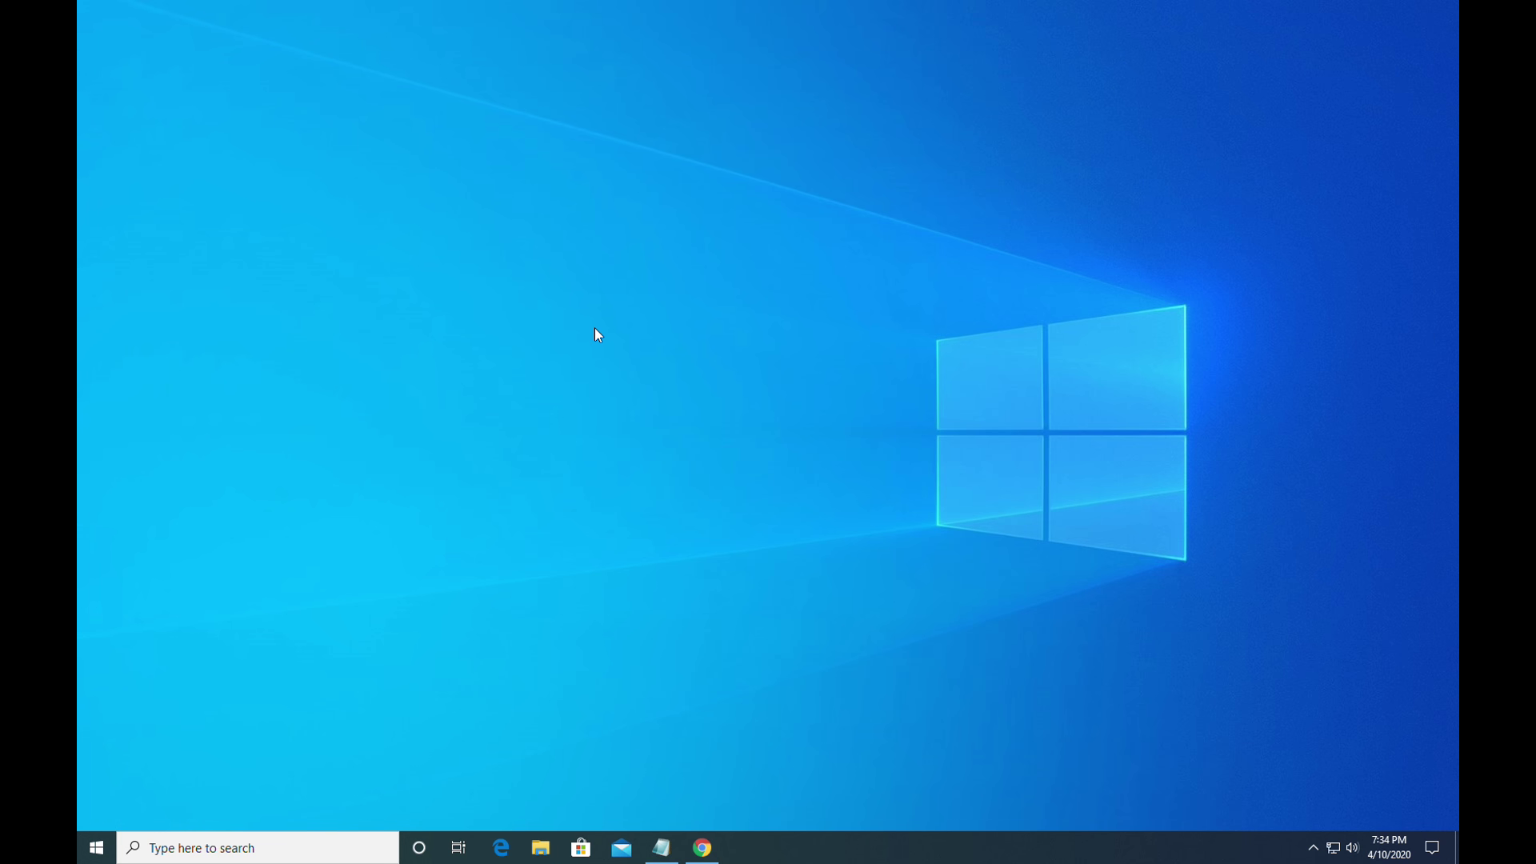
# Step: Search Windows for "advanced system" and open the advanced system settings in System Properties
pyautogui.click(264, 847)
pyautogui.write('adva')
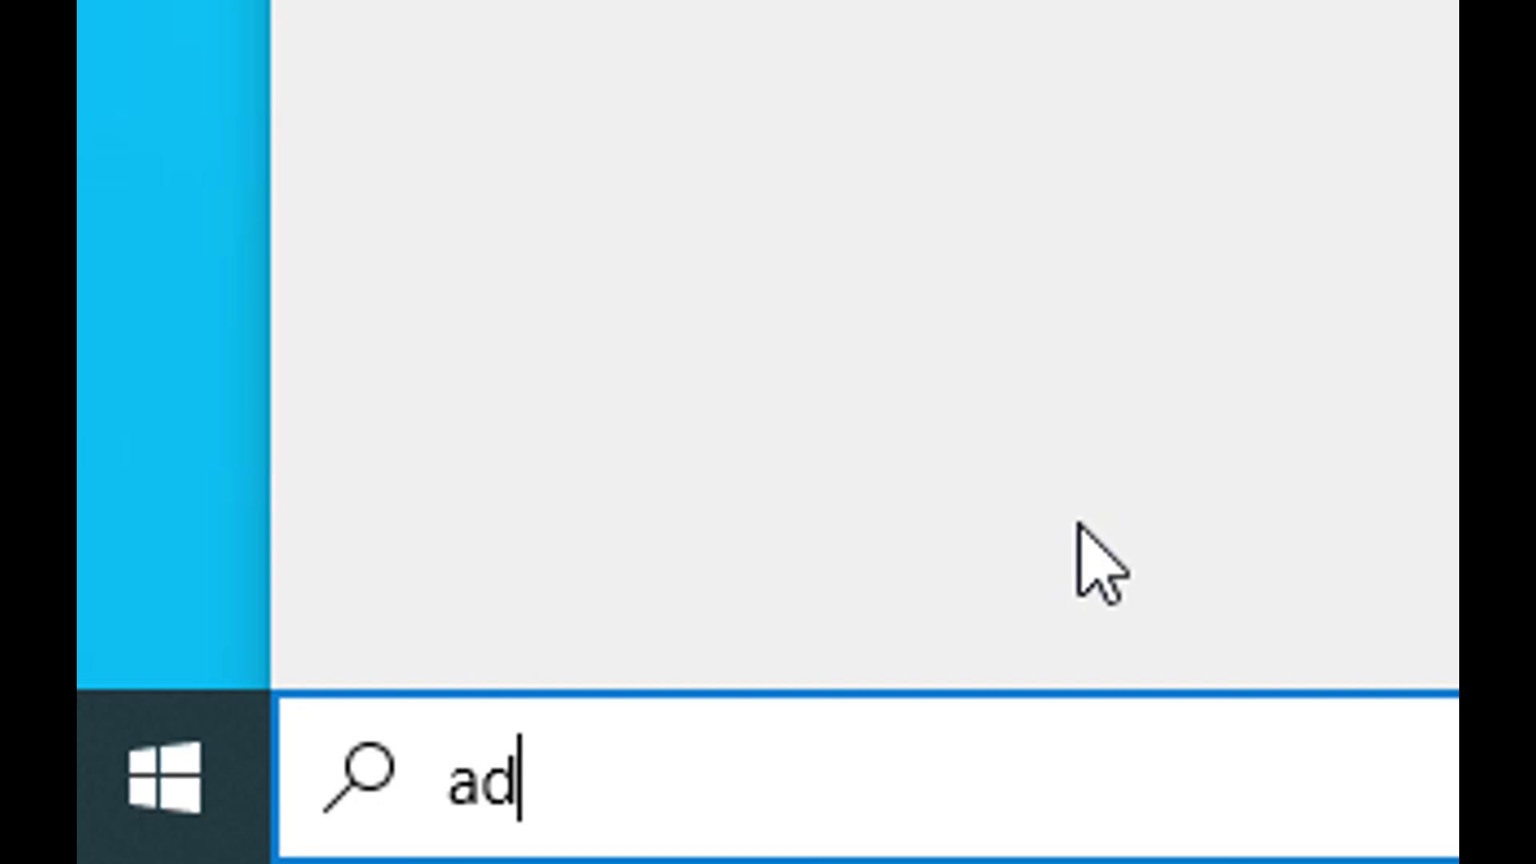
pyautogui.write('nced system')
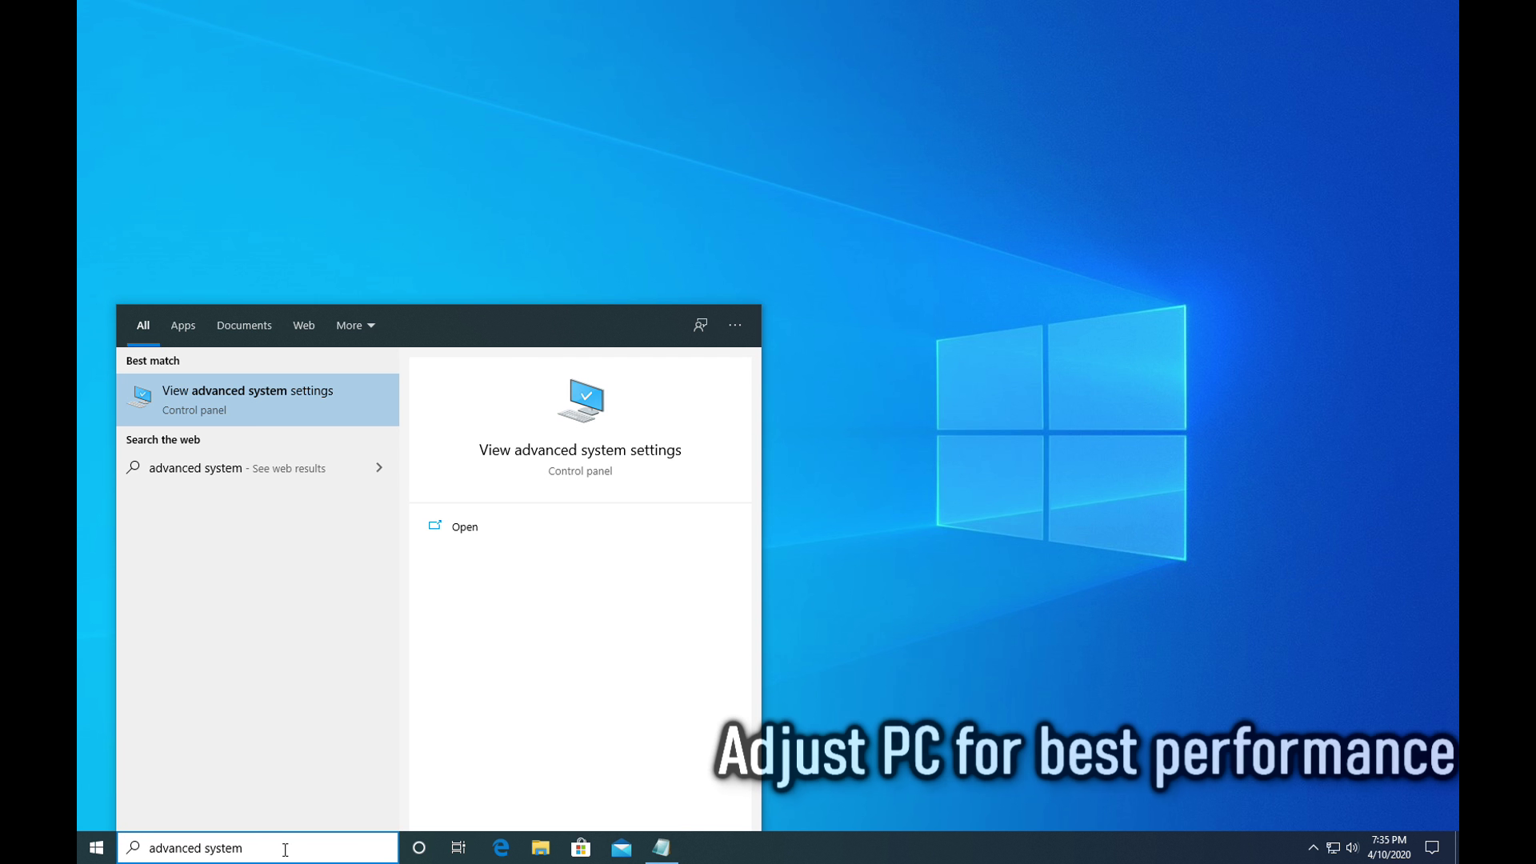
pyautogui.moveTo(264, 846)
pyautogui.mouseDown()
pyautogui.moveTo(147, 856)
pyautogui.moveTo(240, 855)
pyautogui.mouseUp()
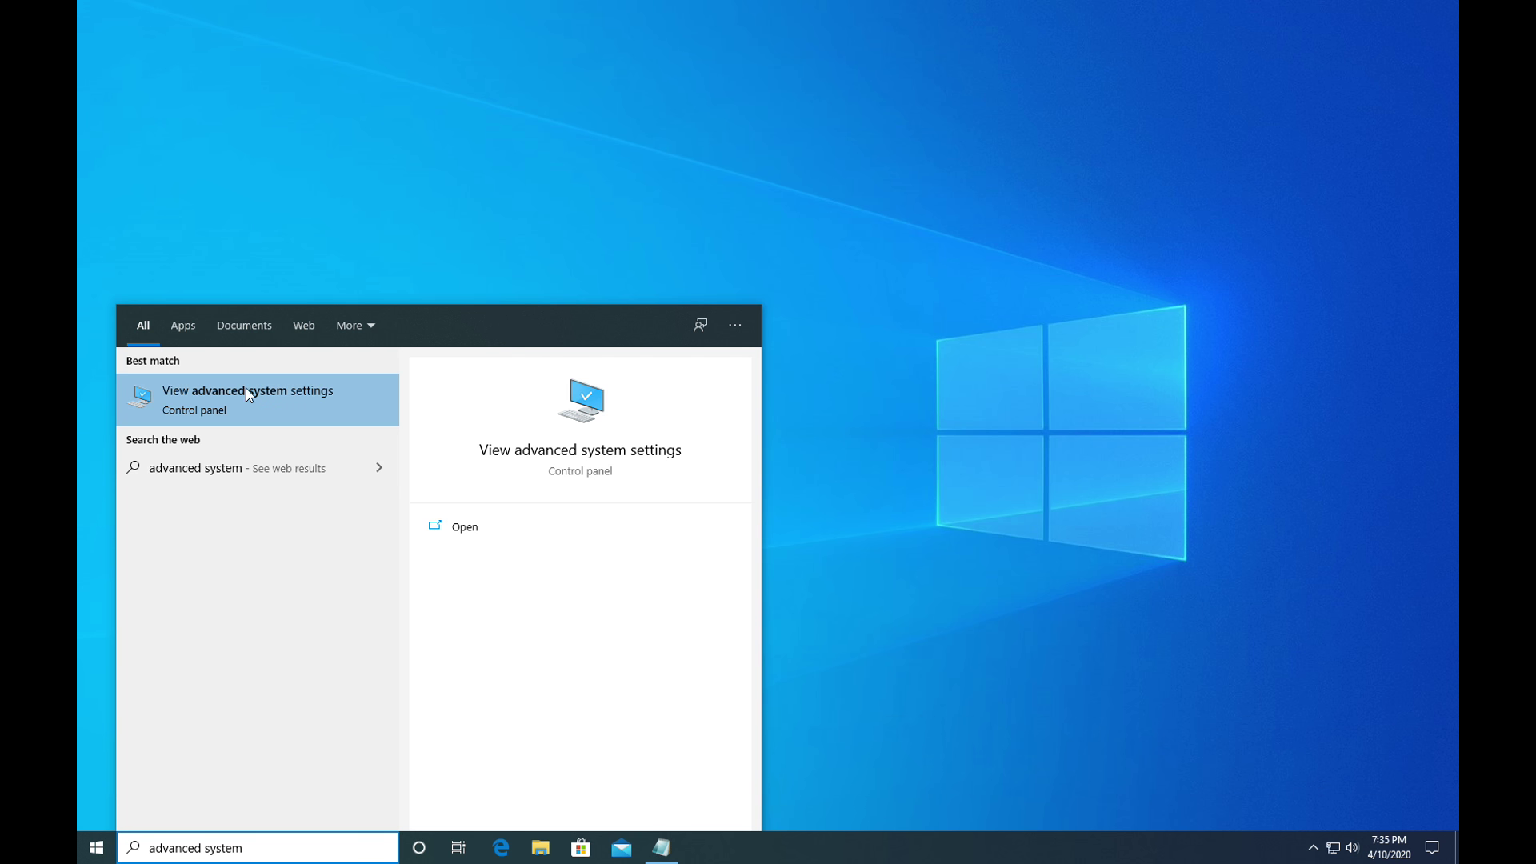
pyautogui.click(305, 397)
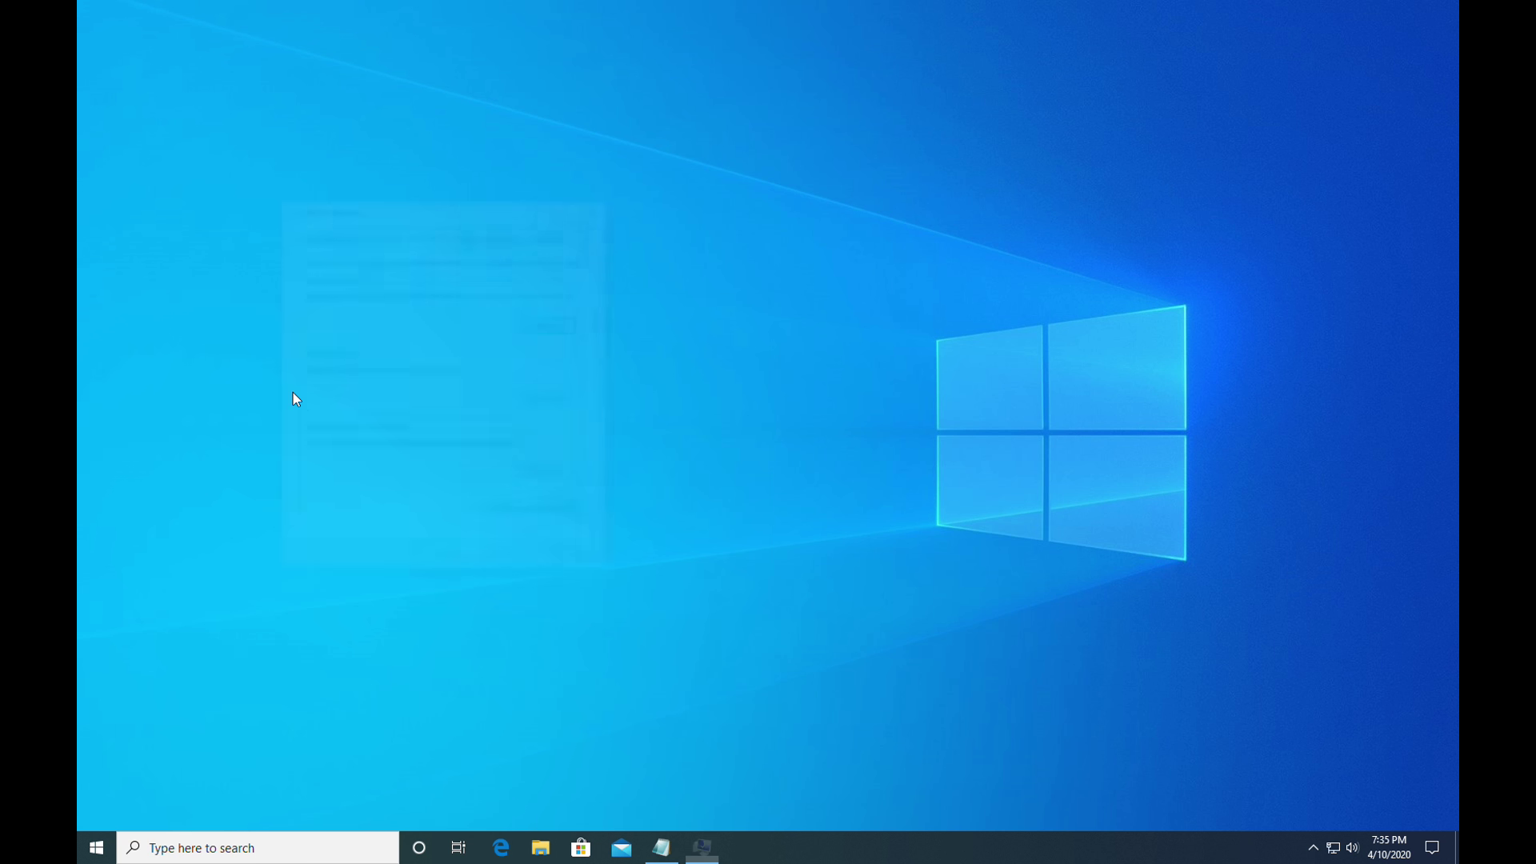
pyautogui.moveTo(444, 205); pyautogui.dragTo(542, 183)
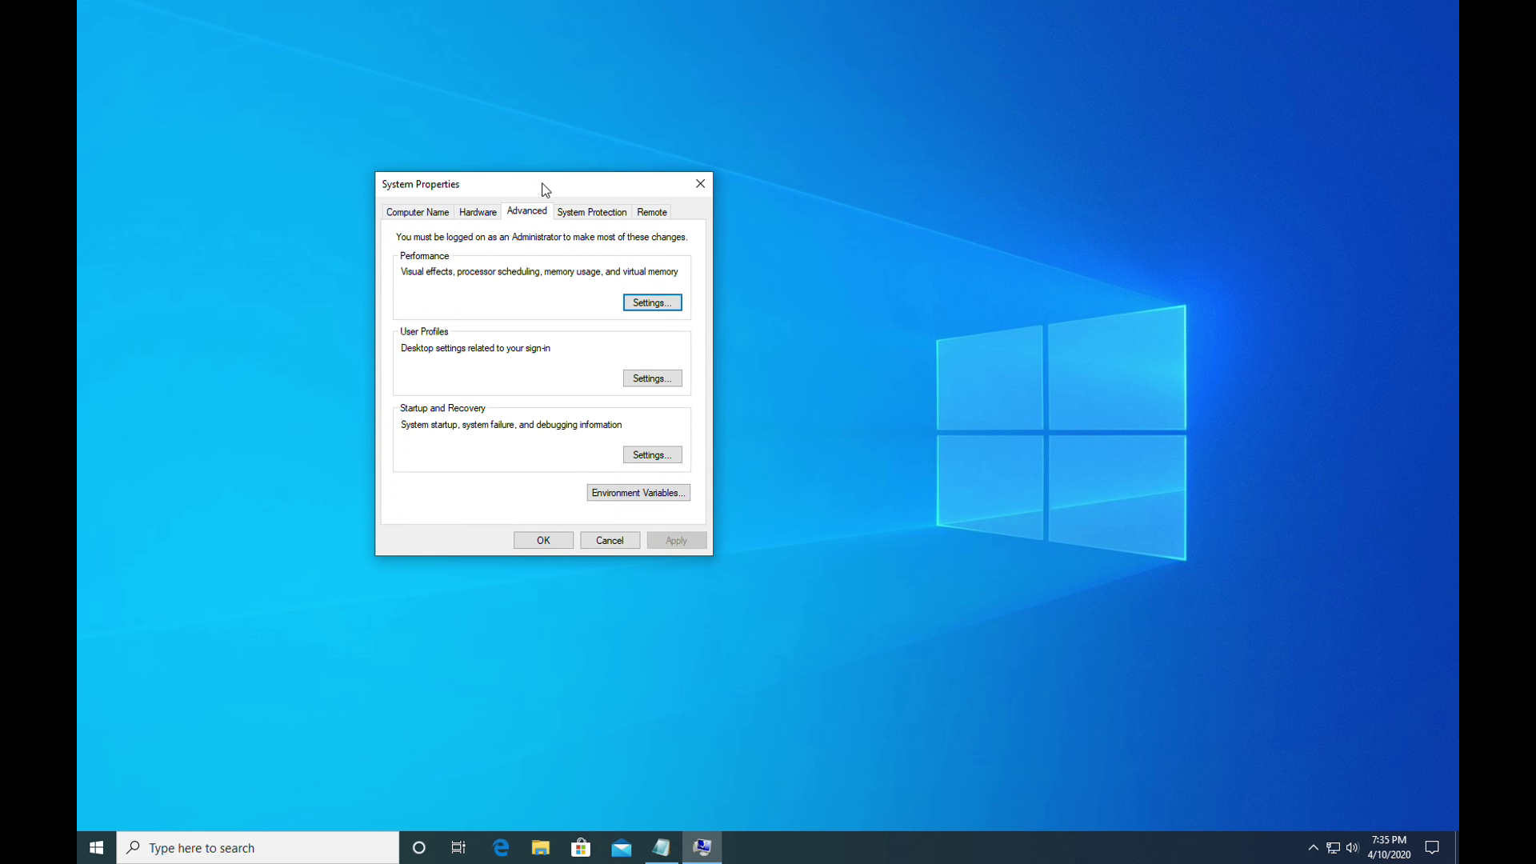
pyautogui.click(485, 212)
pyautogui.click(528, 211)
# Step: Set the visual effects in Performance Options to "Adjust for best performance", apply it, and close System Properties
pyautogui.click(651, 304)
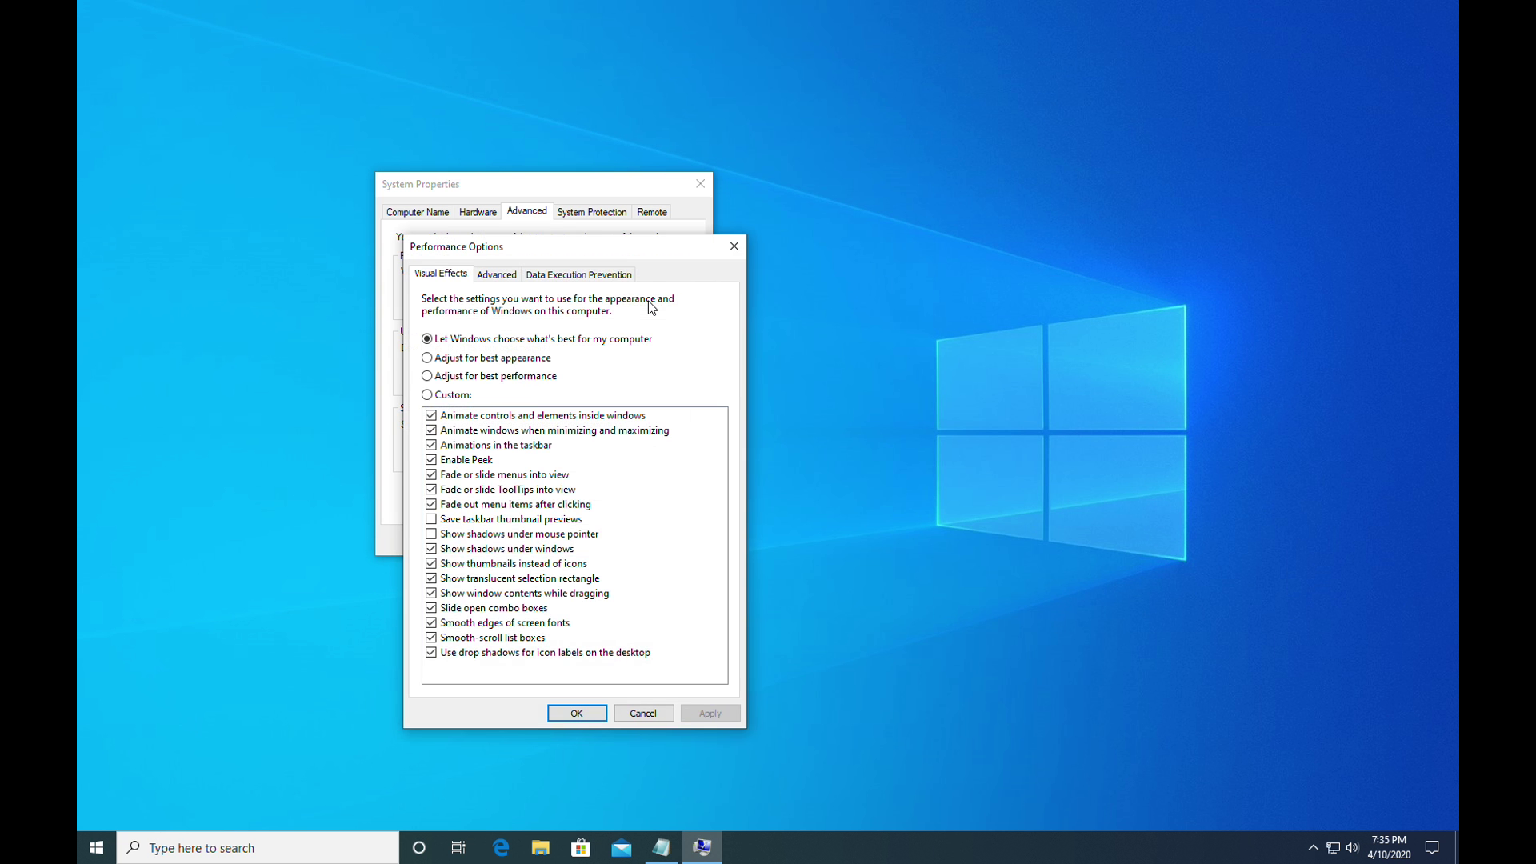
pyautogui.moveTo(554, 256); pyautogui.dragTo(822, 171)
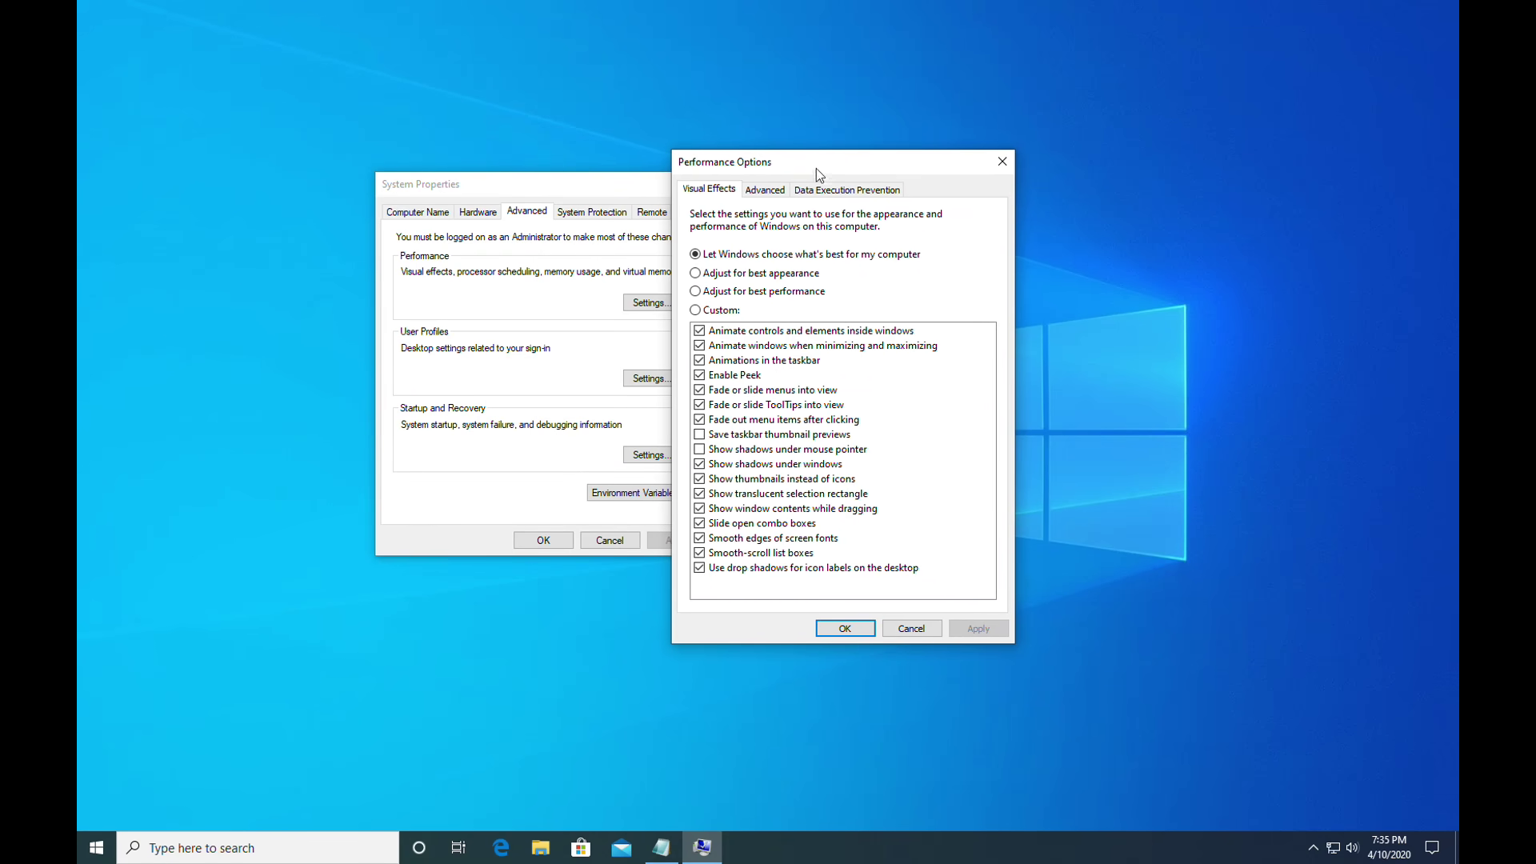
pyautogui.click(750, 293)
pyautogui.click(994, 628)
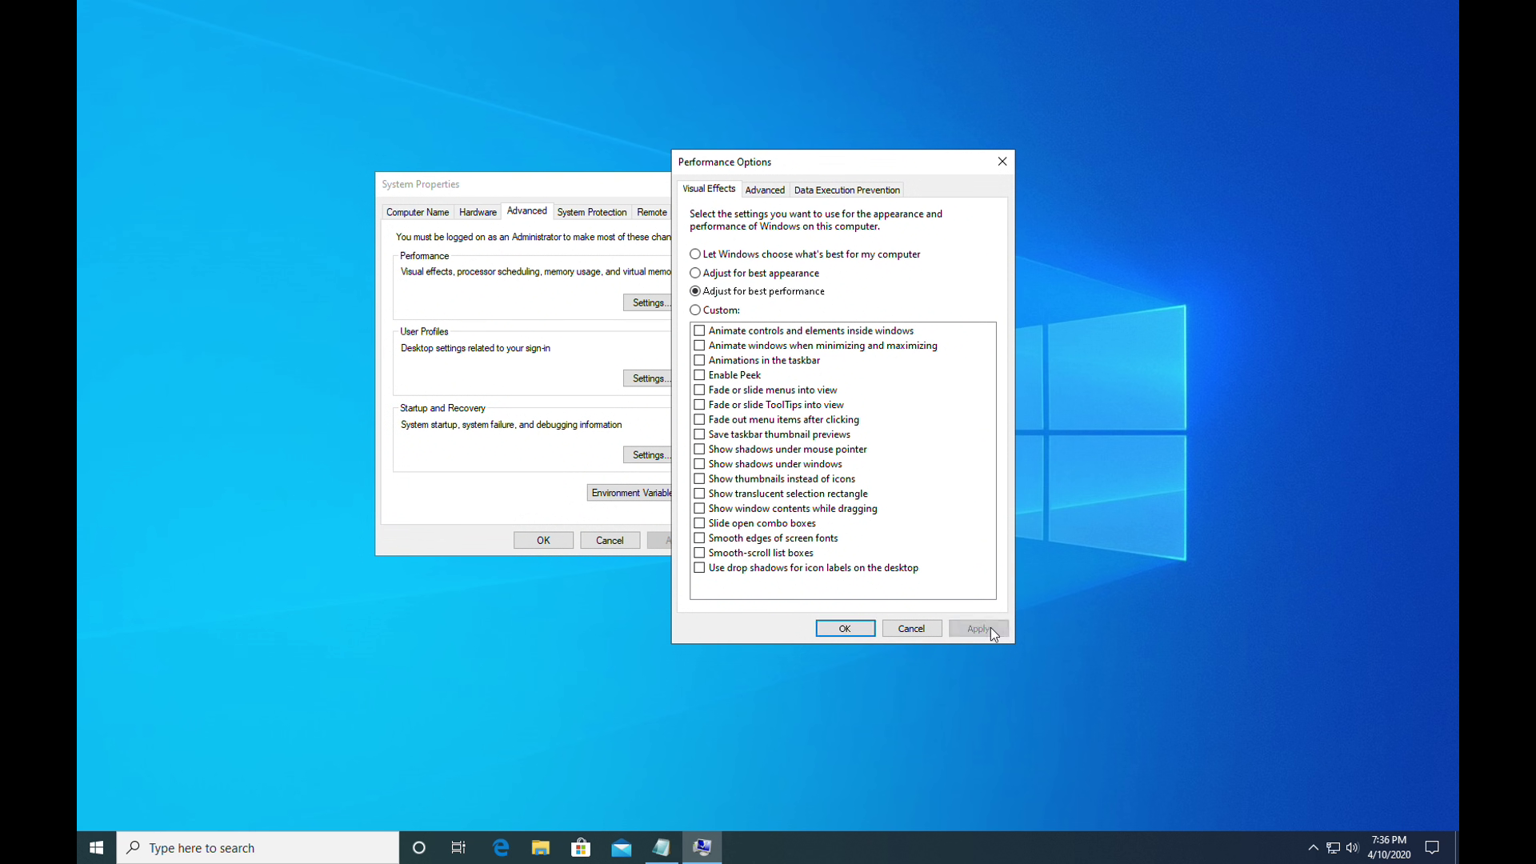
pyautogui.click(856, 633)
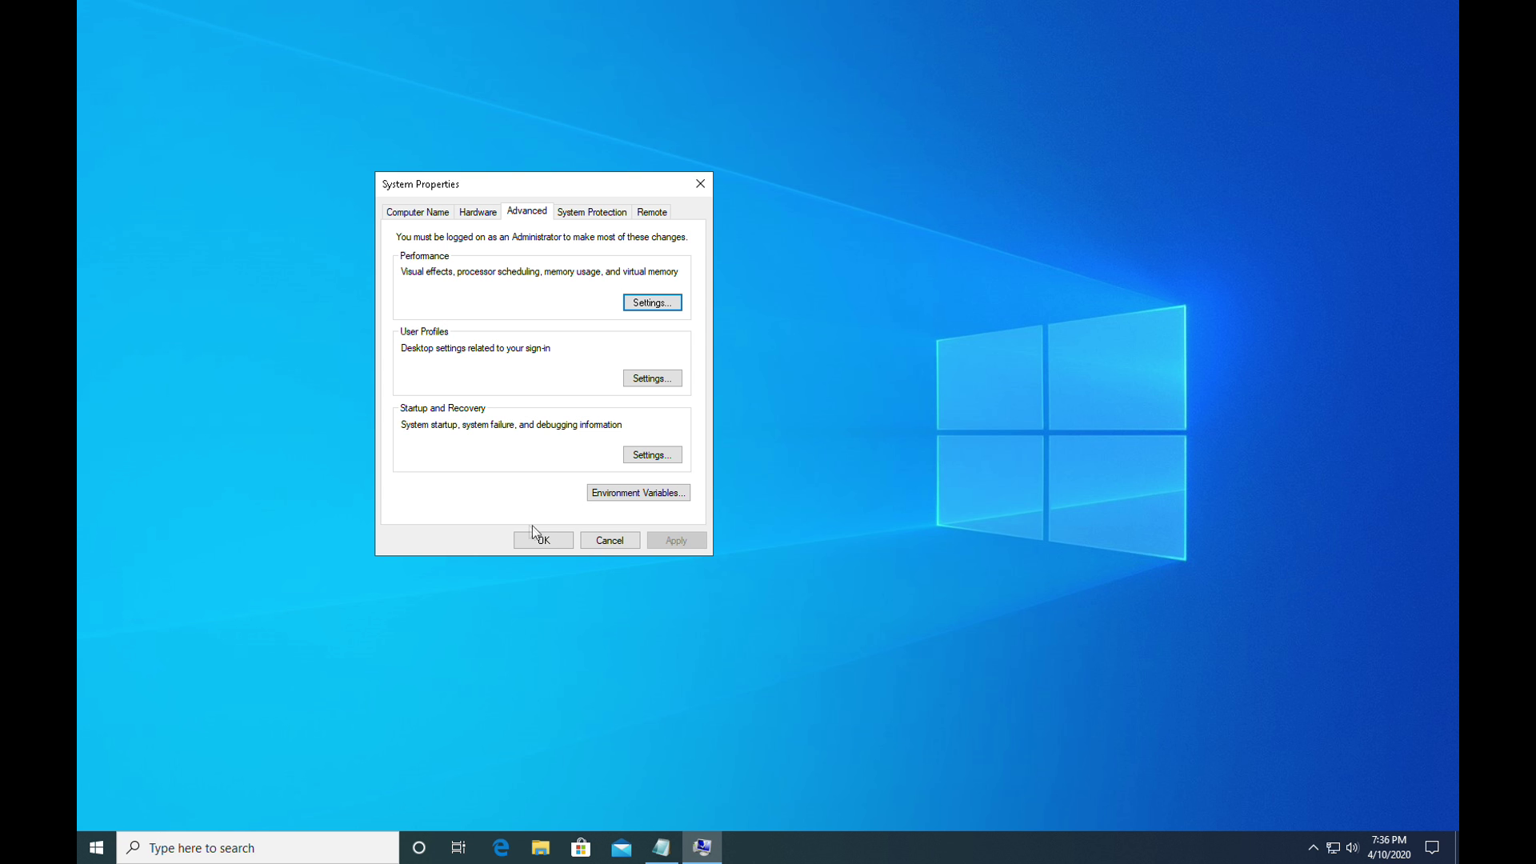
pyautogui.click(543, 538)
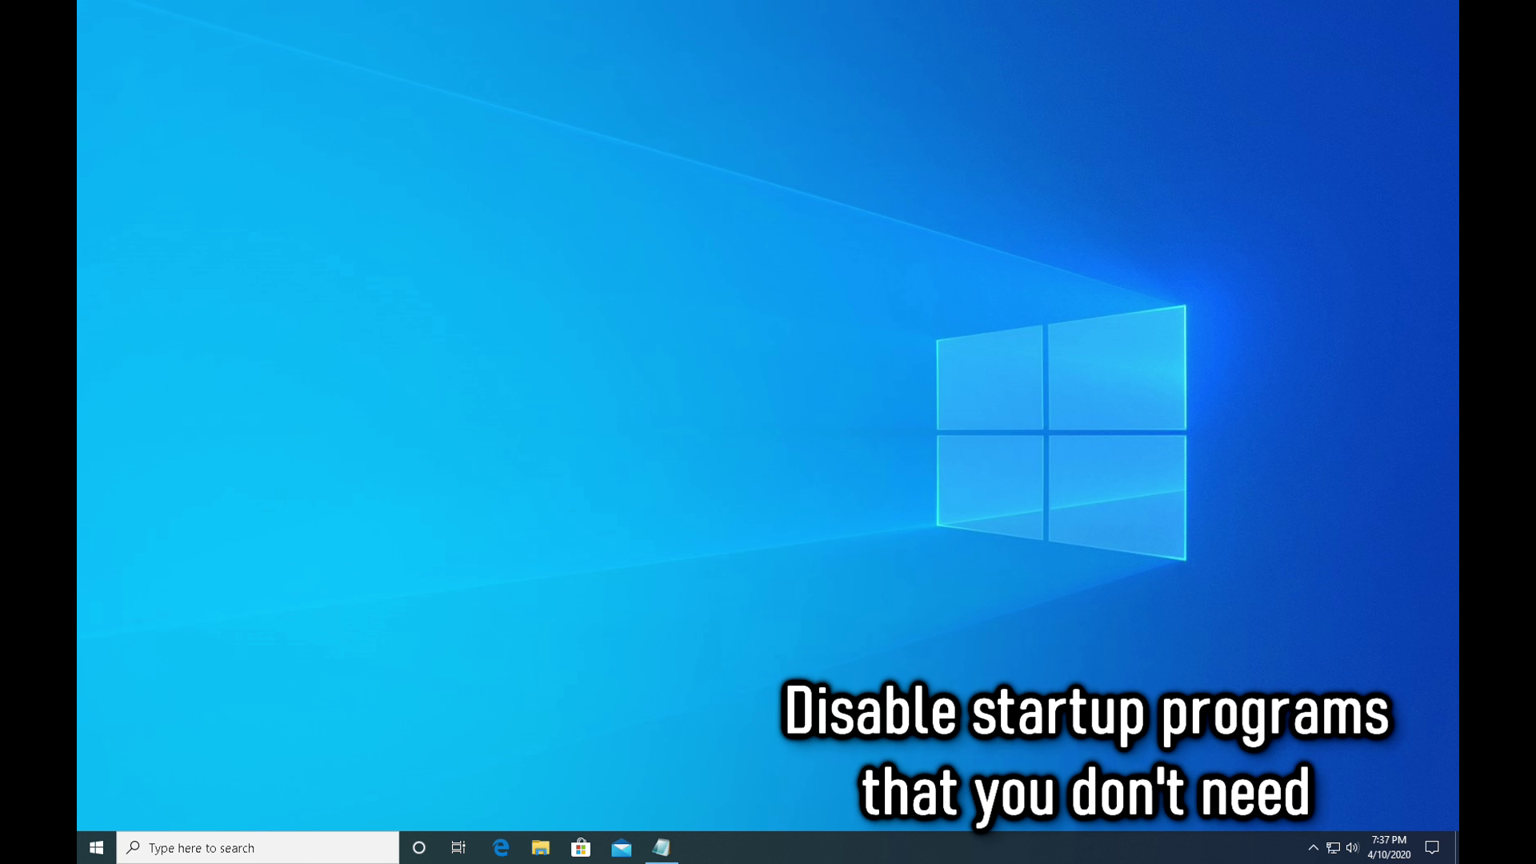
# Step: Open Task Manager and show its list of startup programs
pyautogui.rightClick(766, 844)
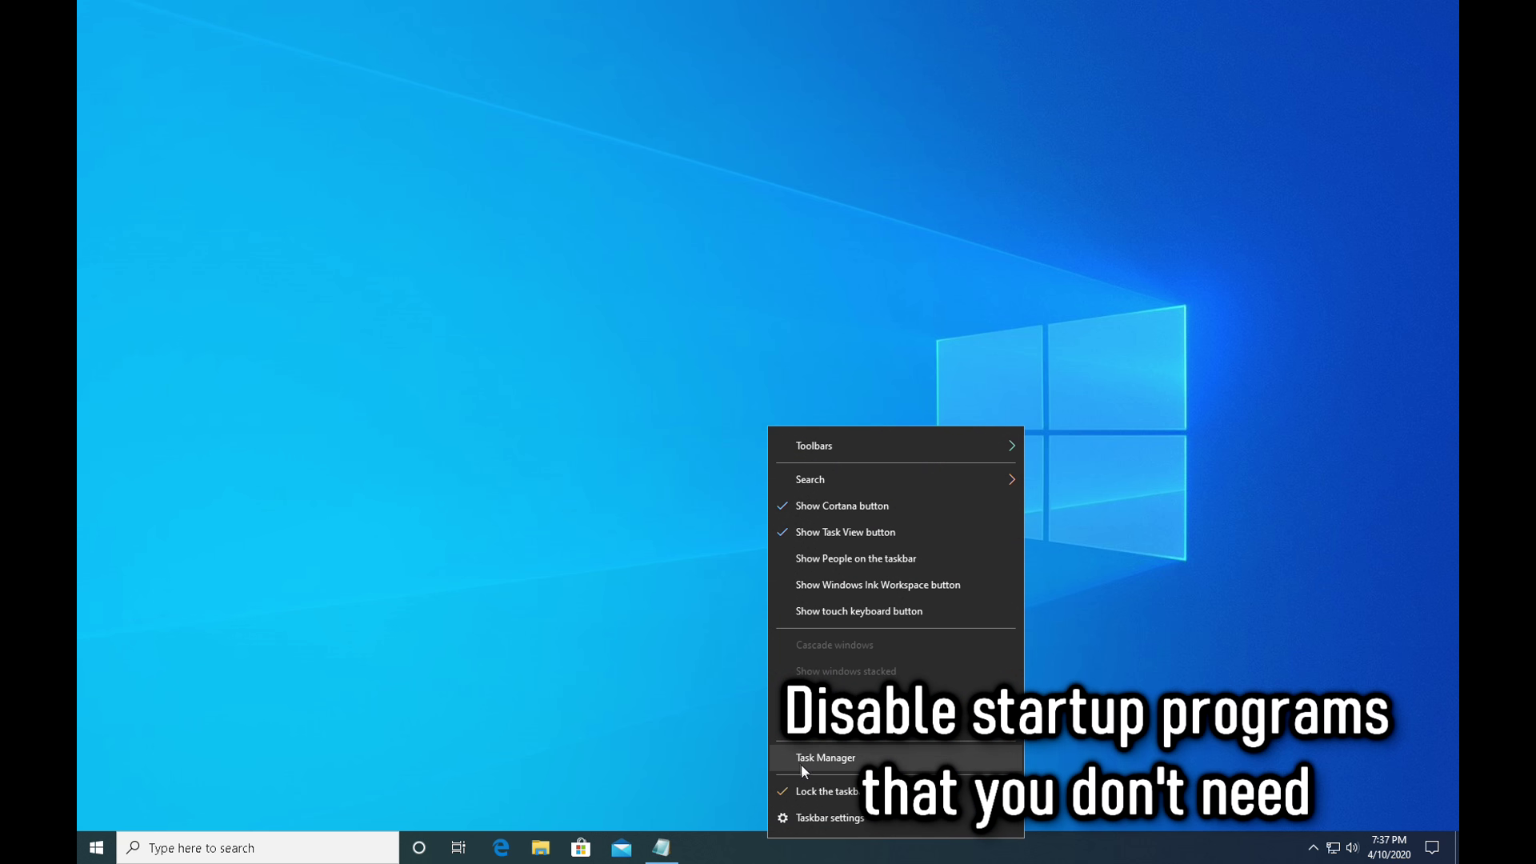
pyautogui.click(857, 756)
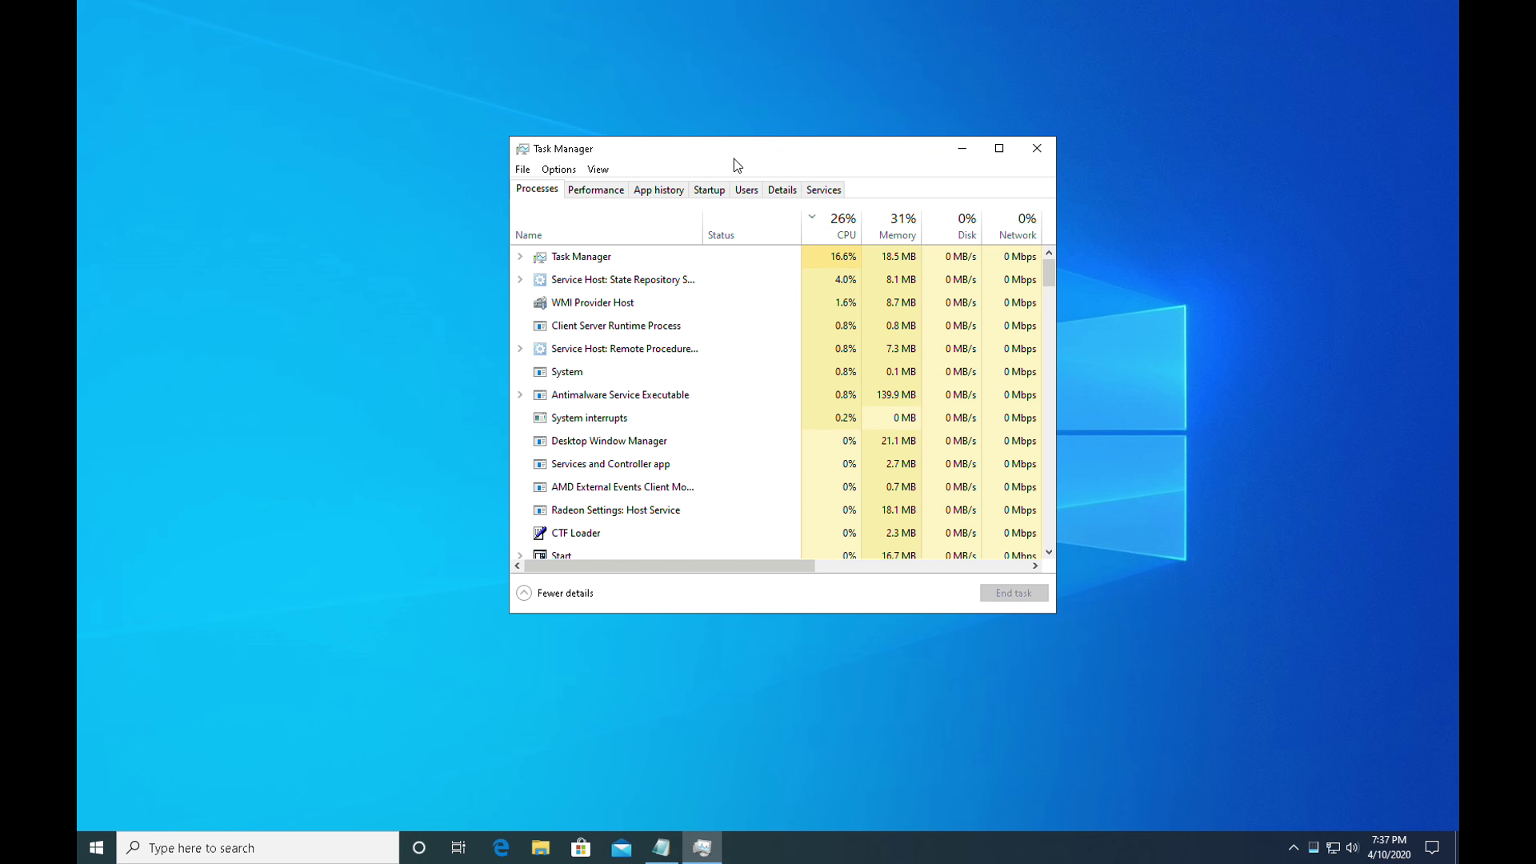
pyautogui.moveTo(733, 159); pyautogui.dragTo(582, 128)
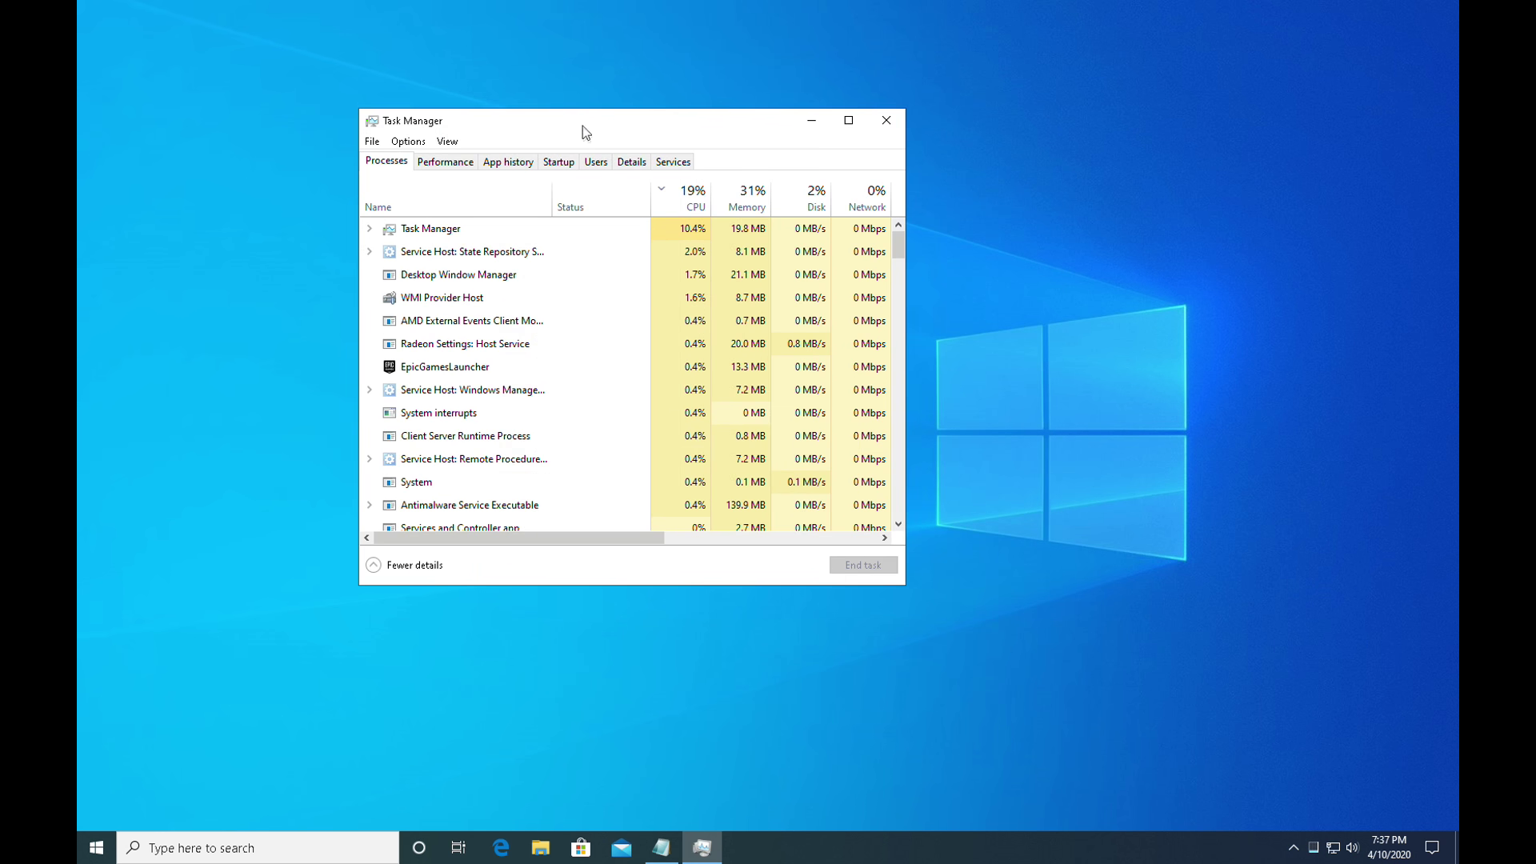
pyautogui.click(552, 160)
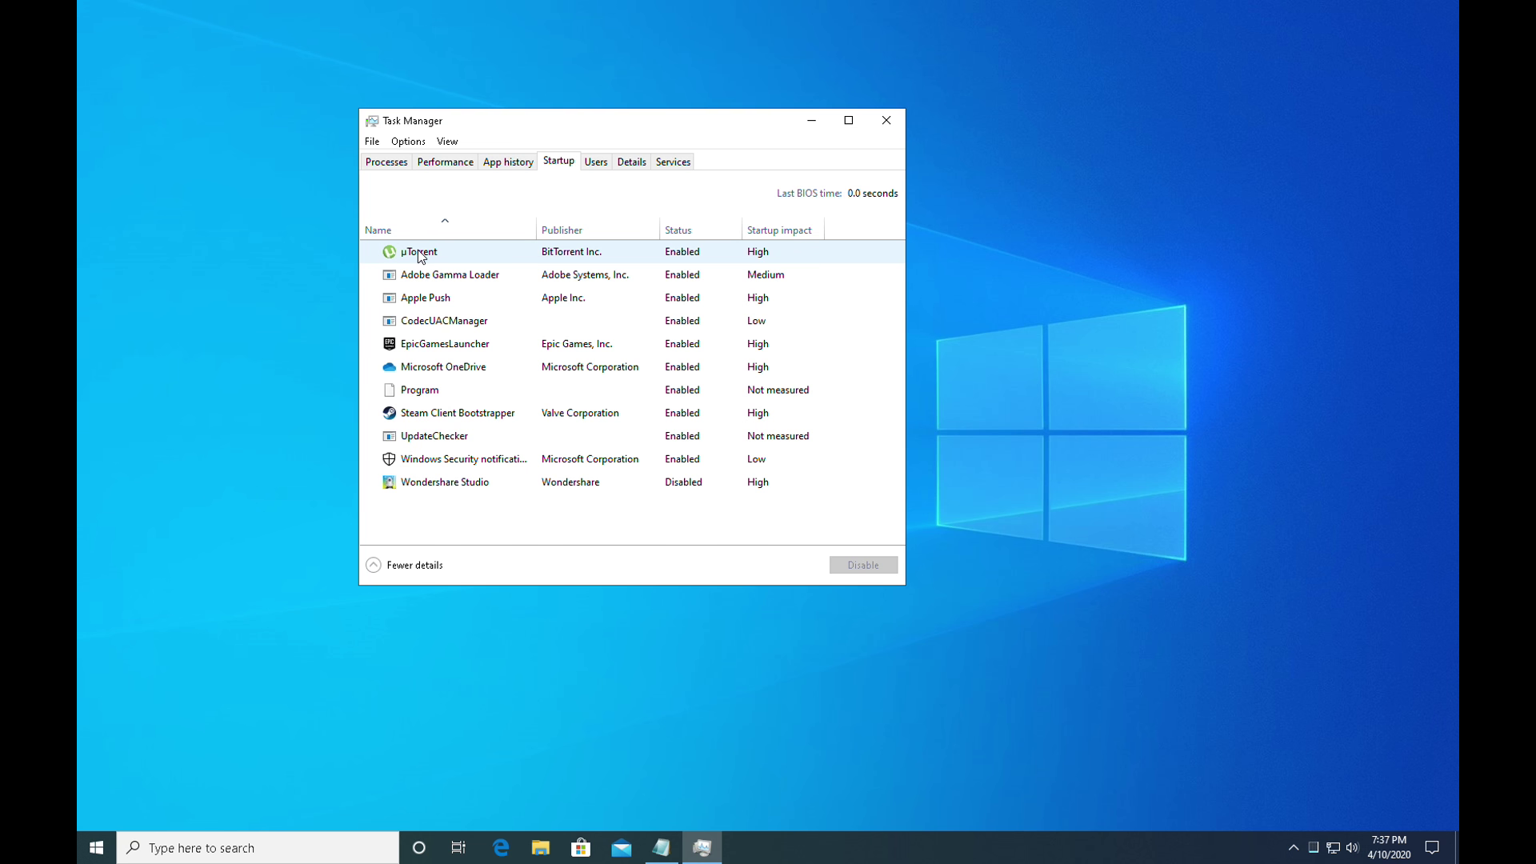
# Step: Disable the startup programs µTorrent, Adobe Gamma Loader, Apple Push and CodecUACManager
pyautogui.rightClick(554, 255)
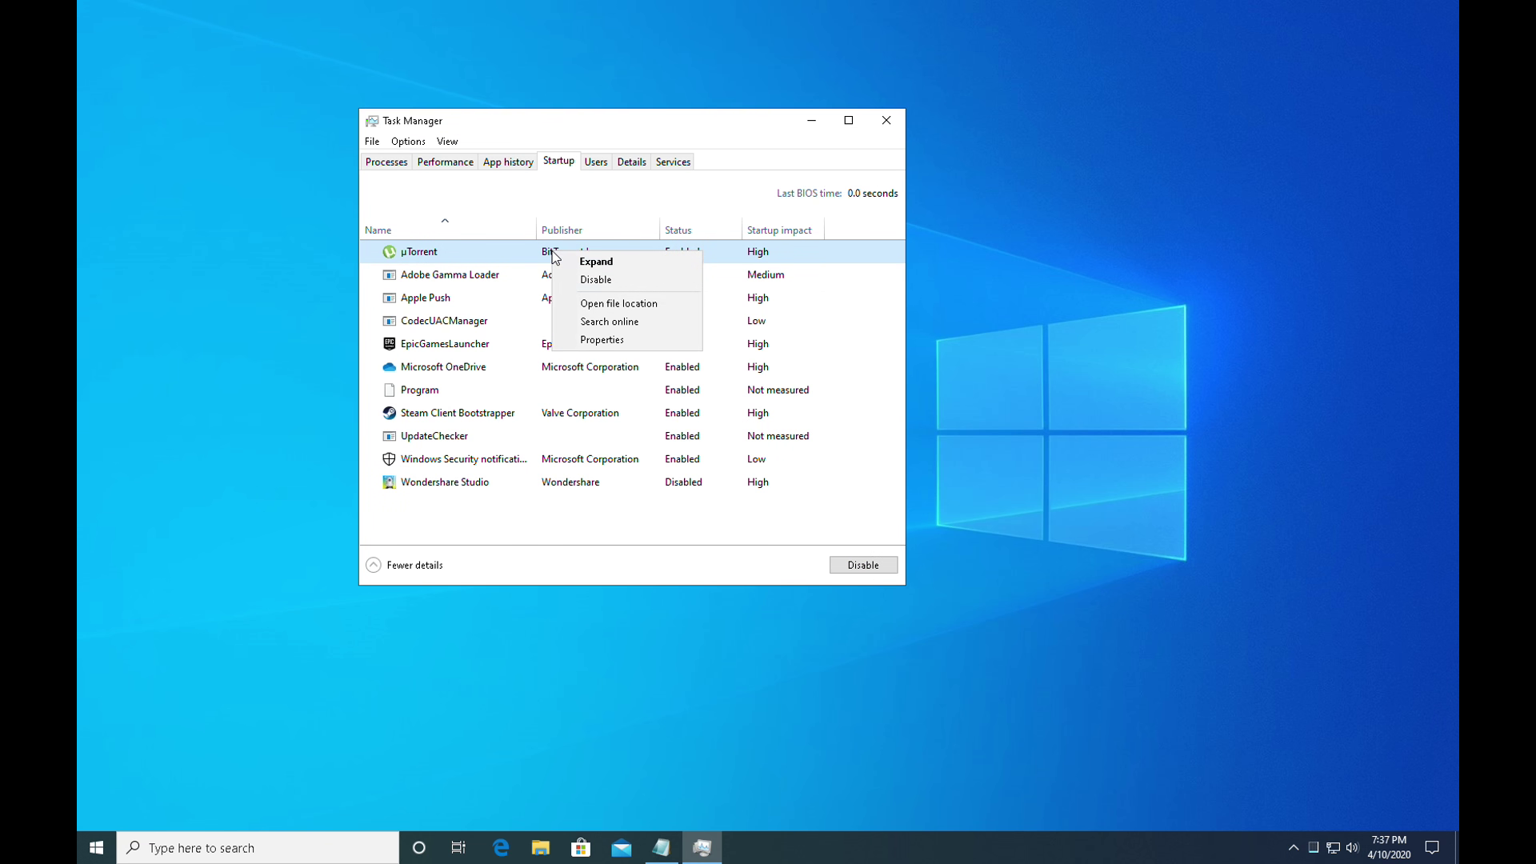
pyautogui.click(582, 279)
pyautogui.rightClick(515, 272)
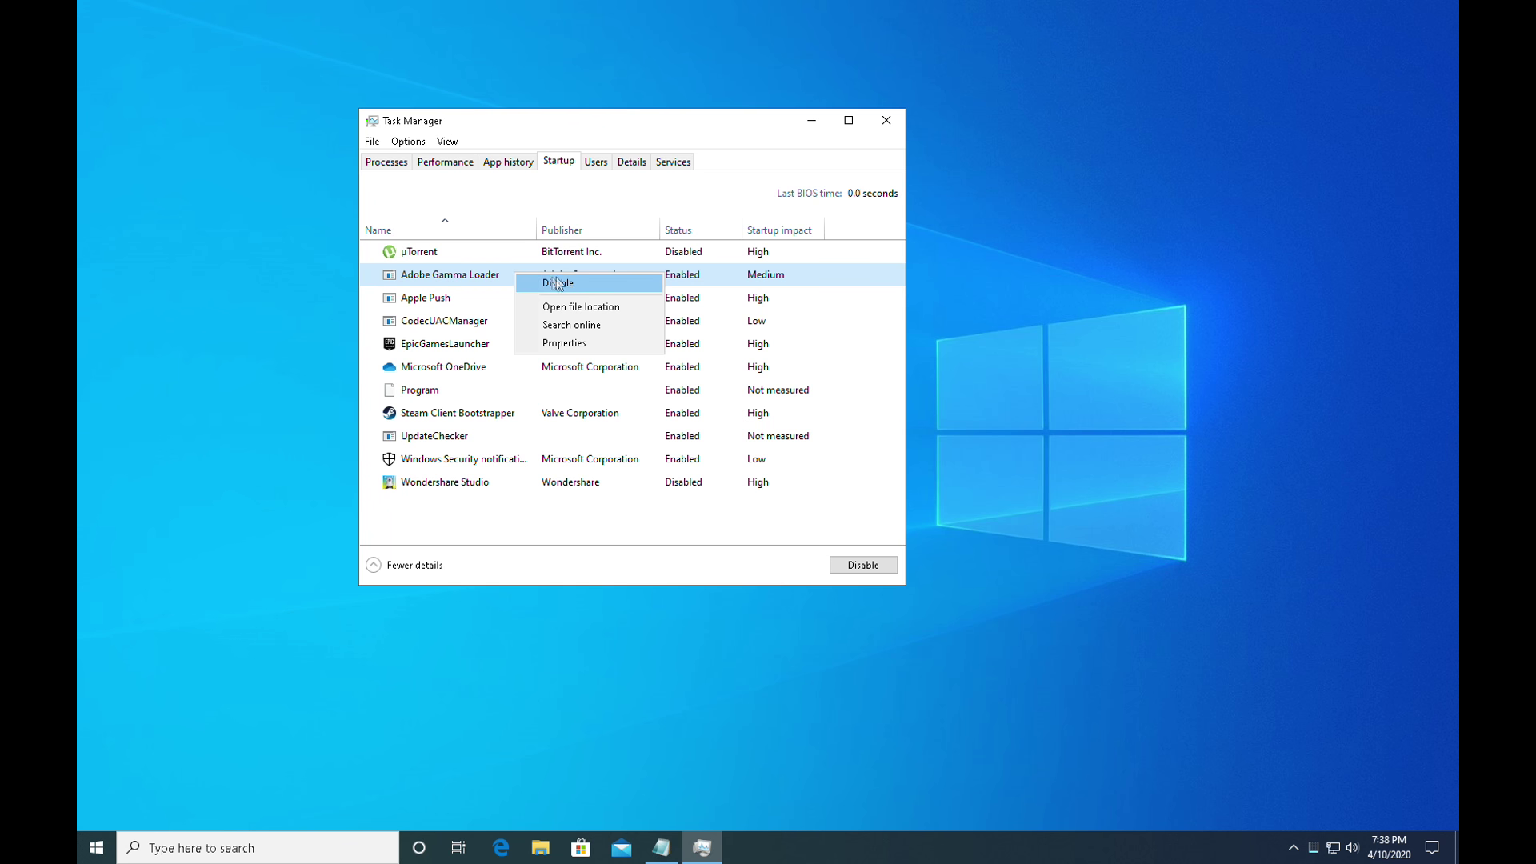
pyautogui.click(575, 286)
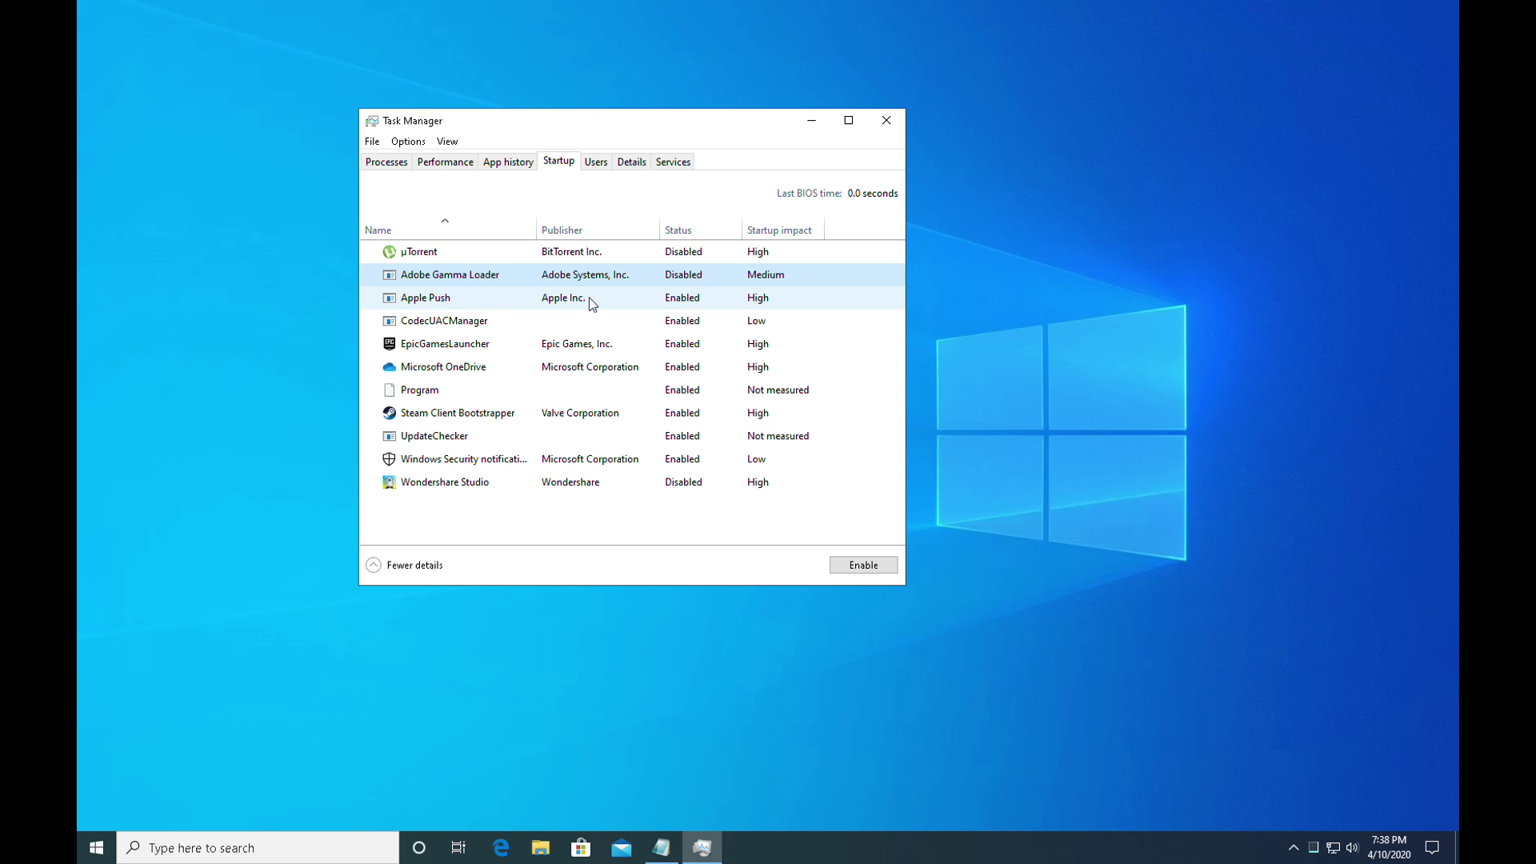
pyautogui.rightClick(471, 298)
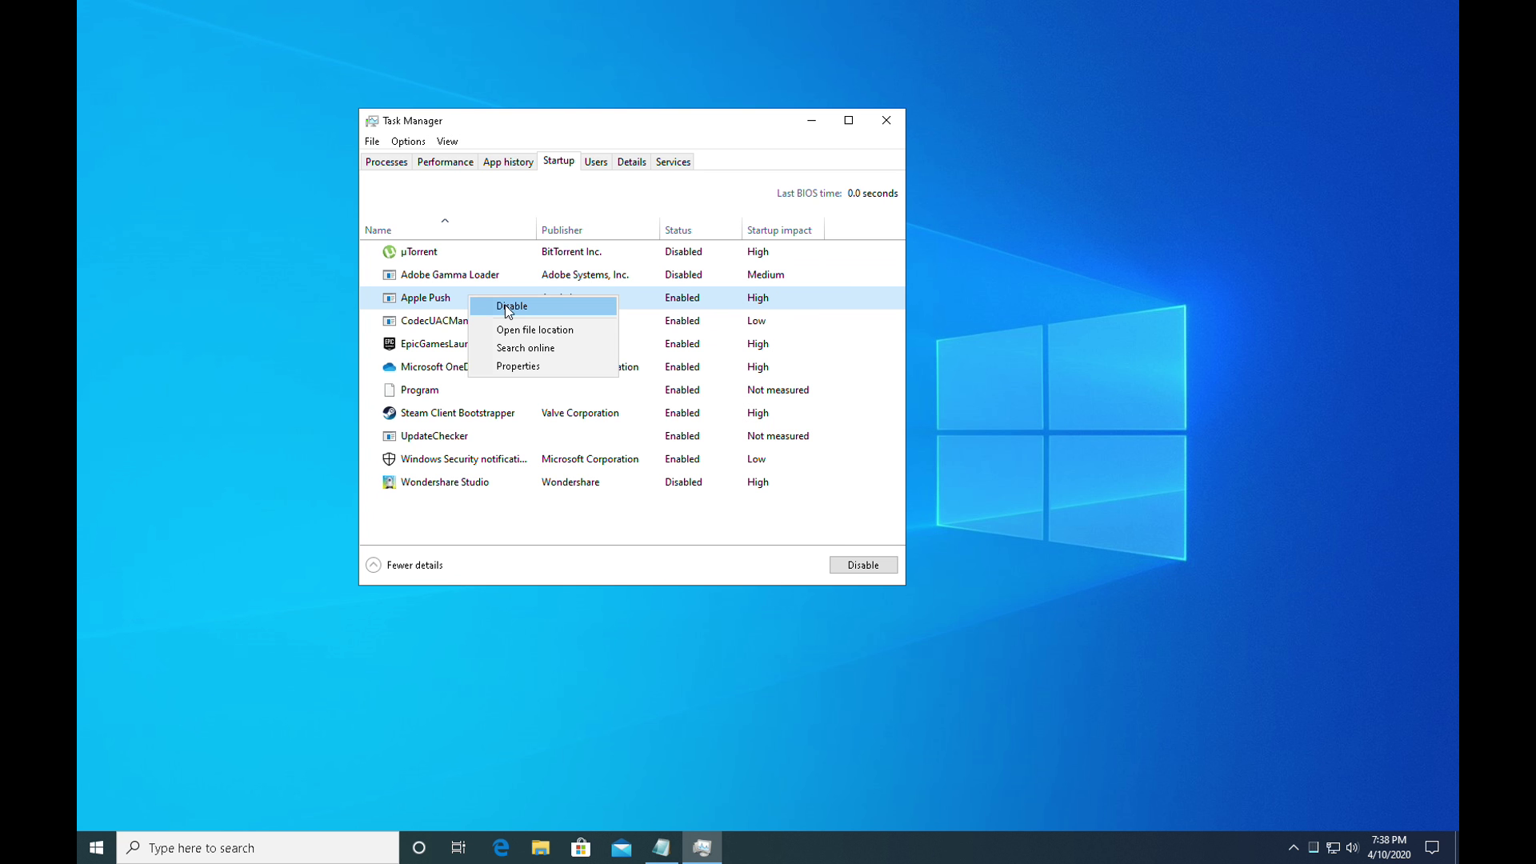
pyautogui.click(507, 311)
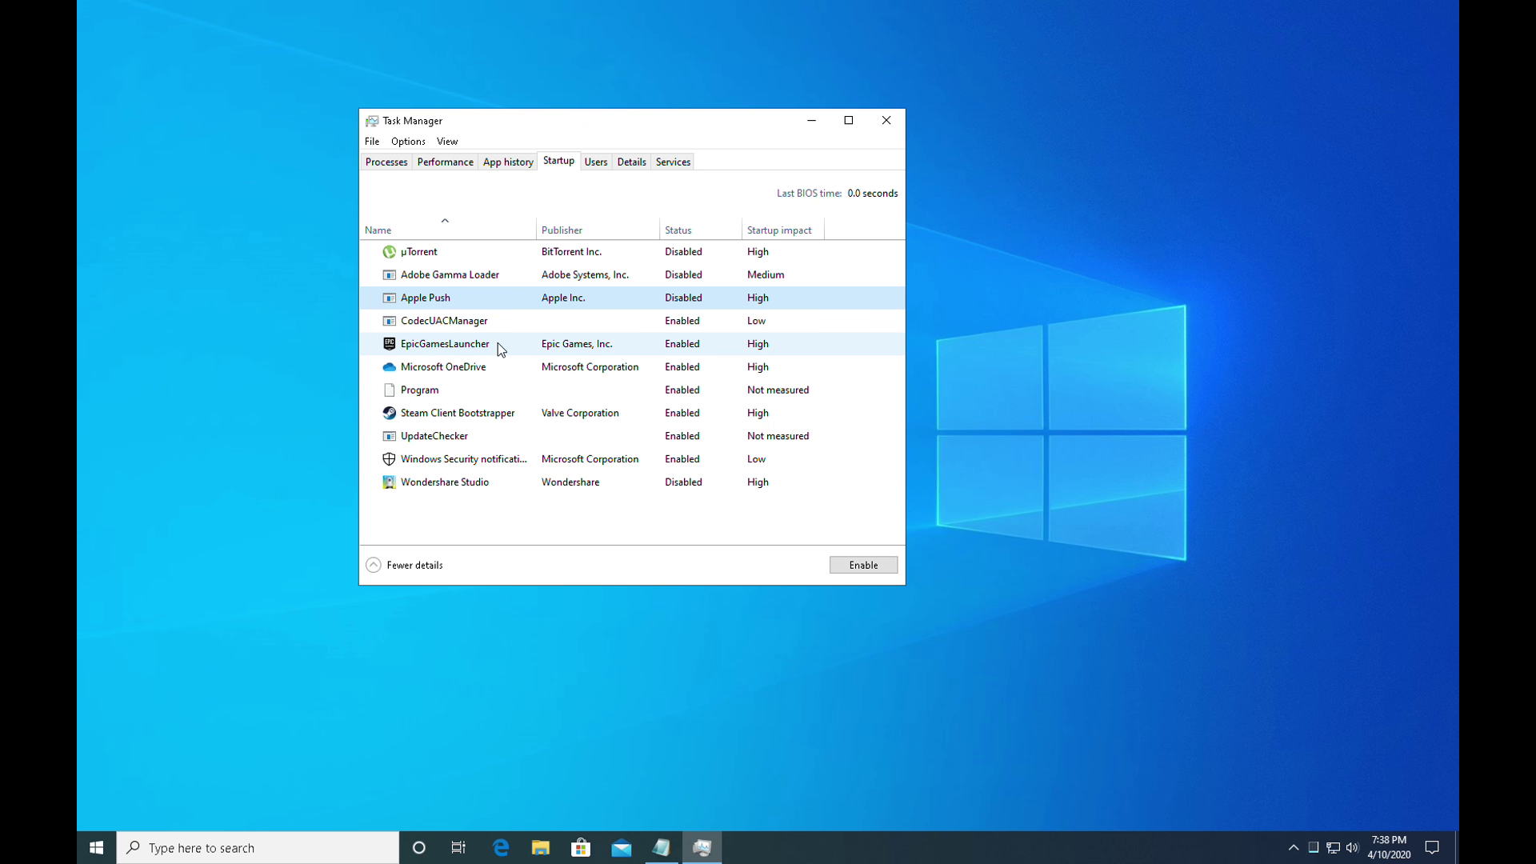
pyautogui.rightClick(568, 323)
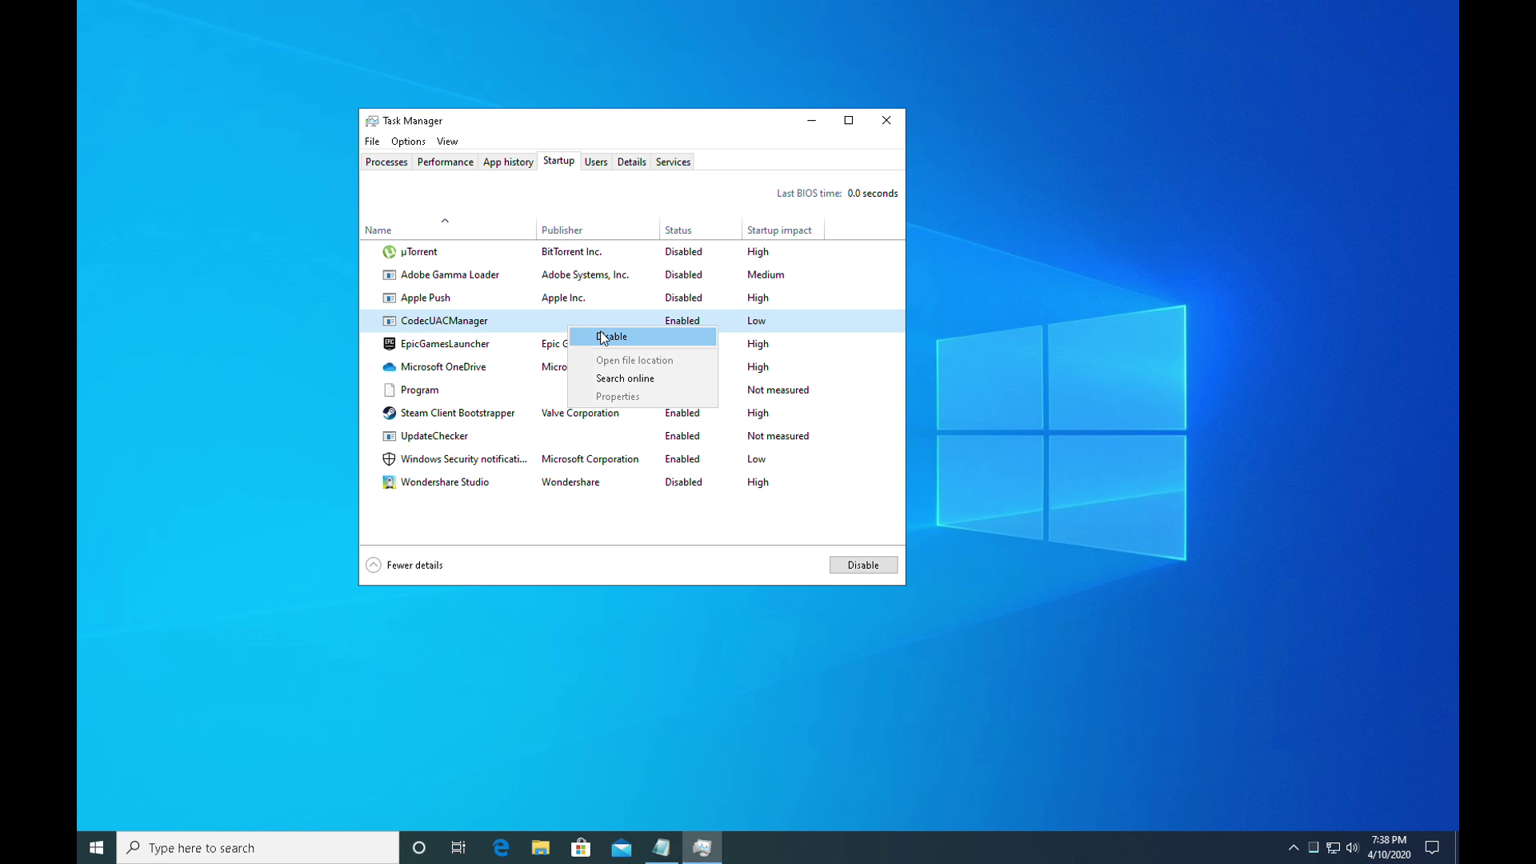
pyautogui.click(601, 335)
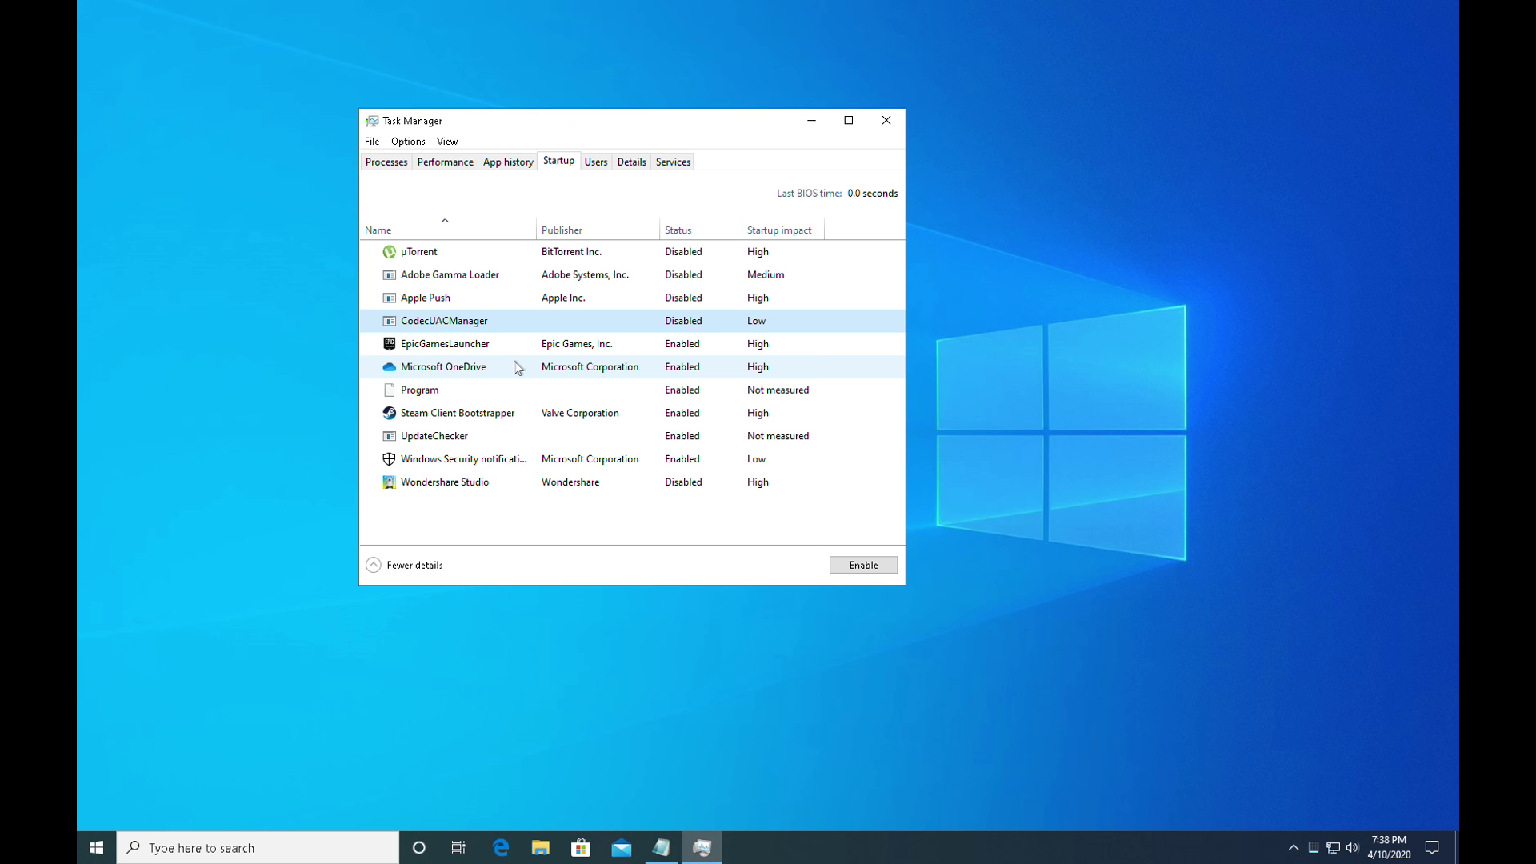
# Step: Disable the startup programs Microsoft OneDrive, Program, Steam Client Bootstrapper and UpdateChecker
pyautogui.rightClick(614, 373)
pyautogui.click(640, 382)
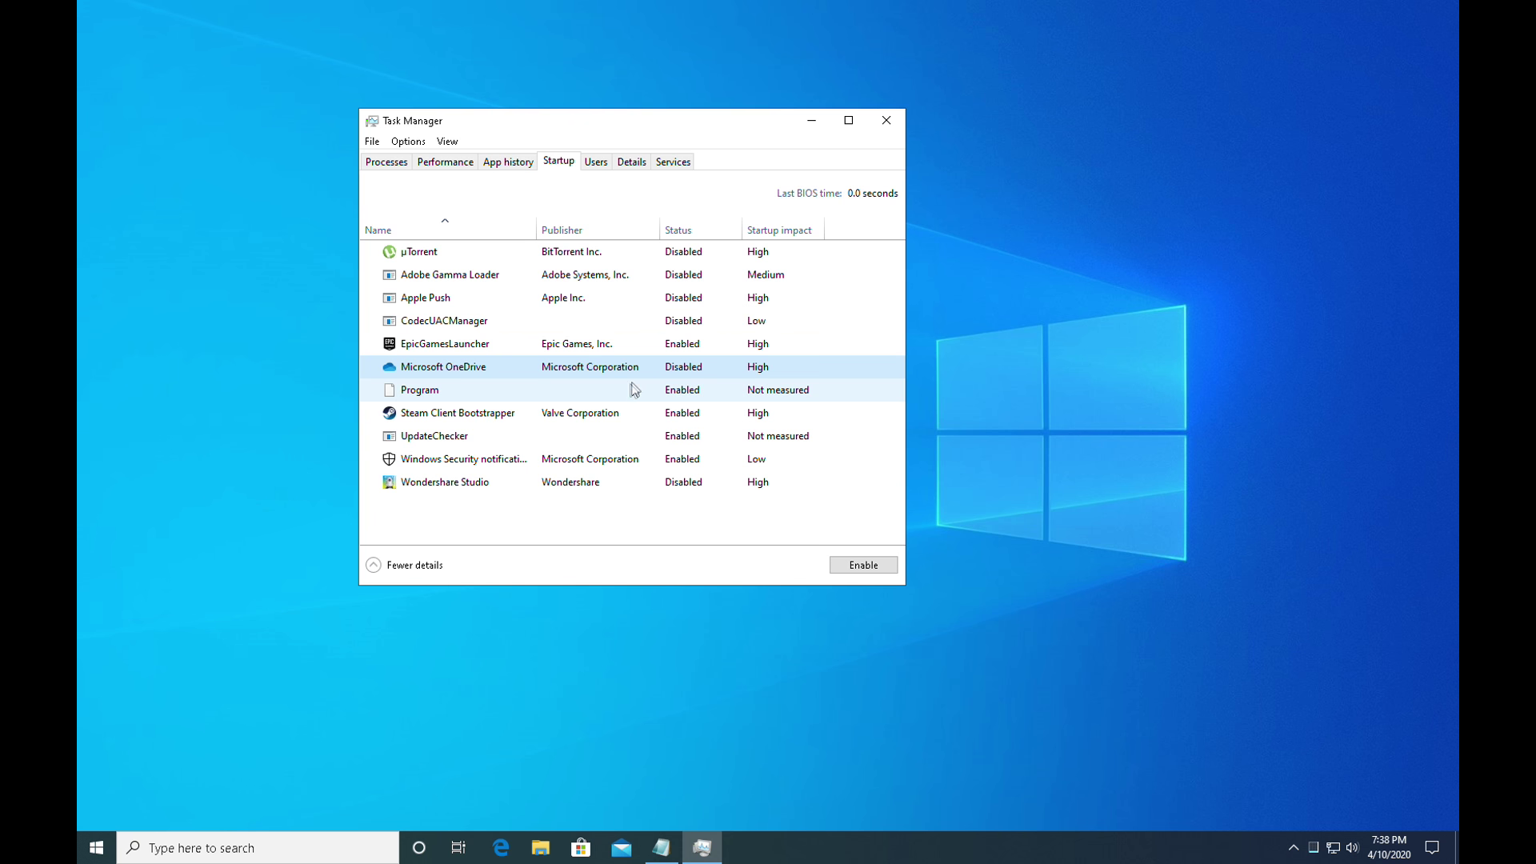
pyautogui.rightClick(494, 390)
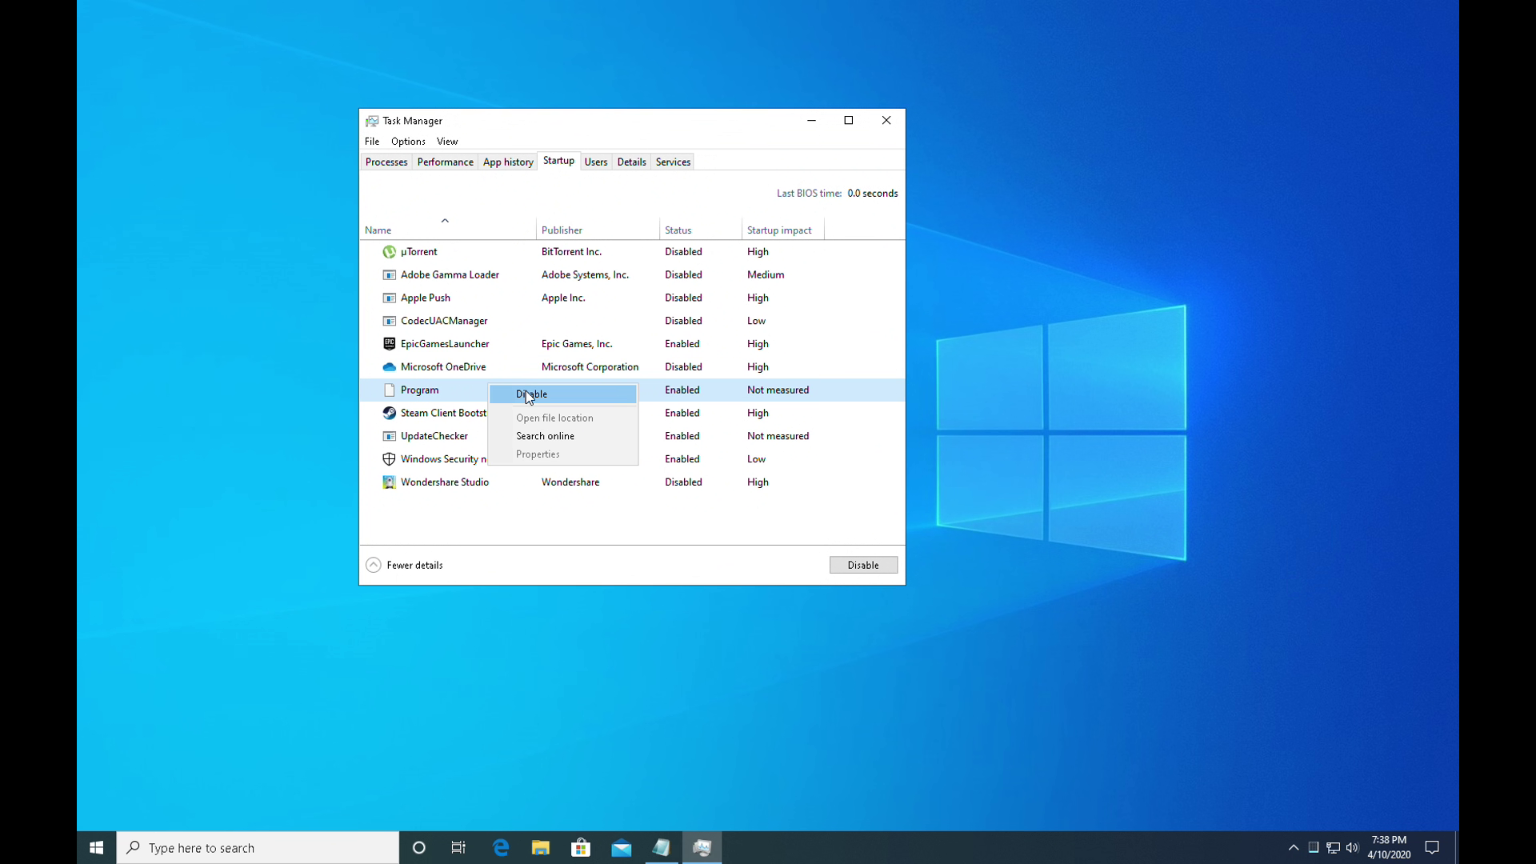
pyautogui.click(528, 393)
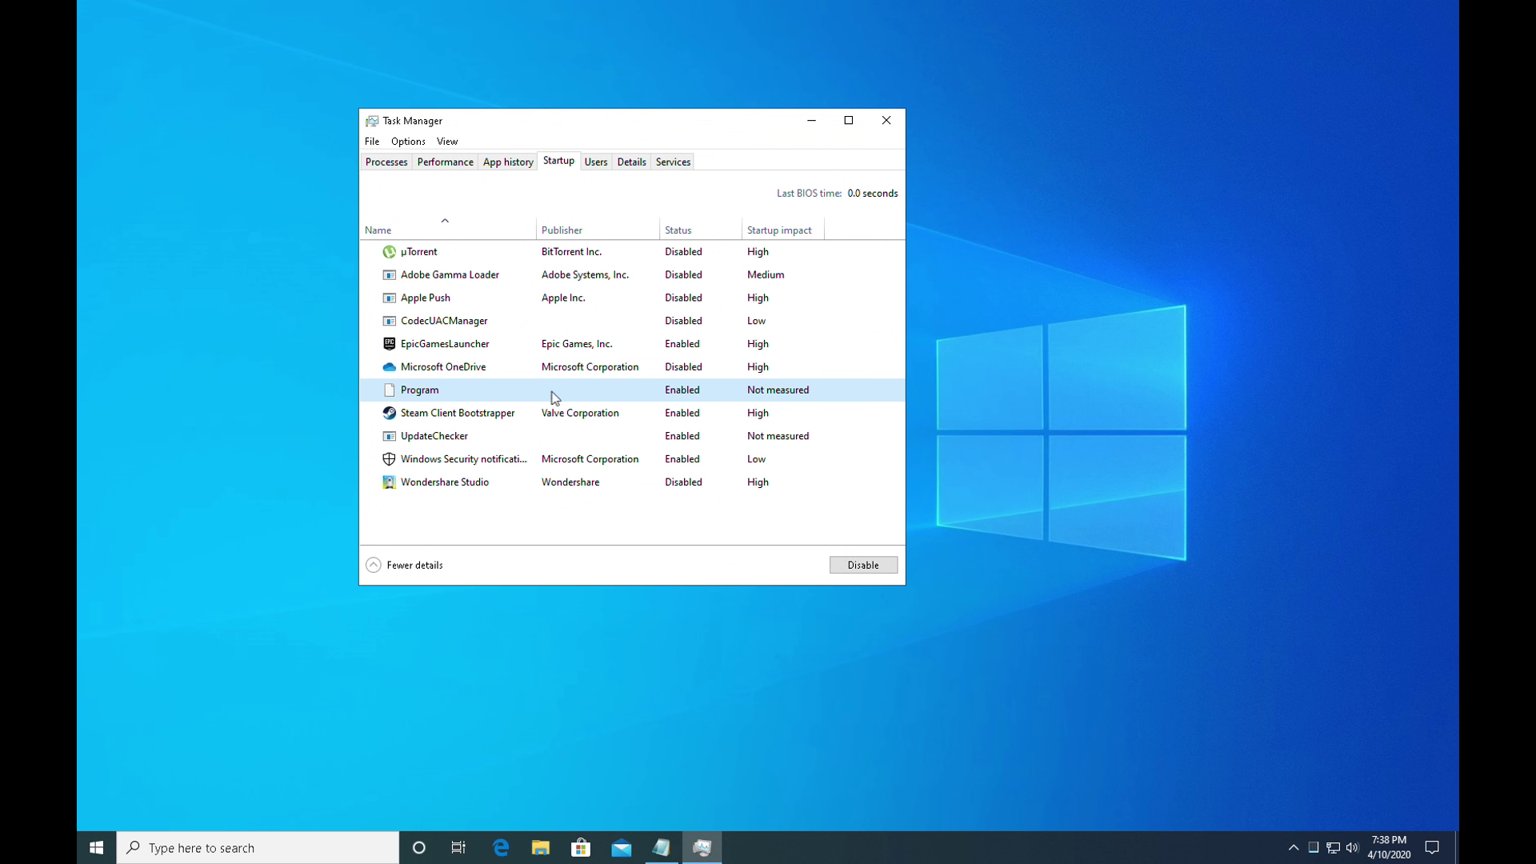
pyautogui.rightClick(659, 415)
pyautogui.click(673, 416)
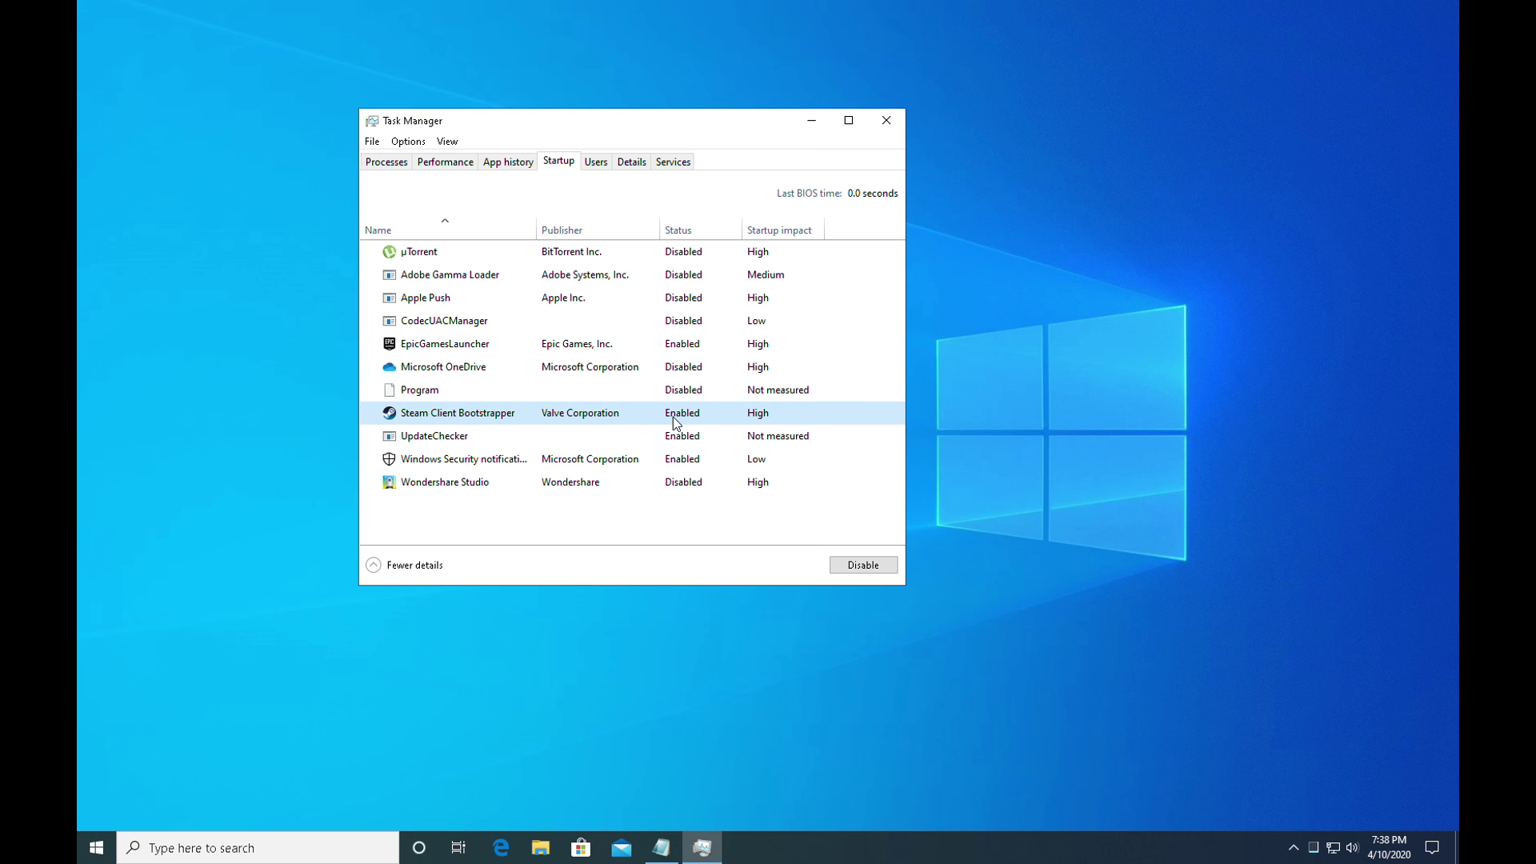
pyautogui.rightClick(610, 438)
pyautogui.click(647, 454)
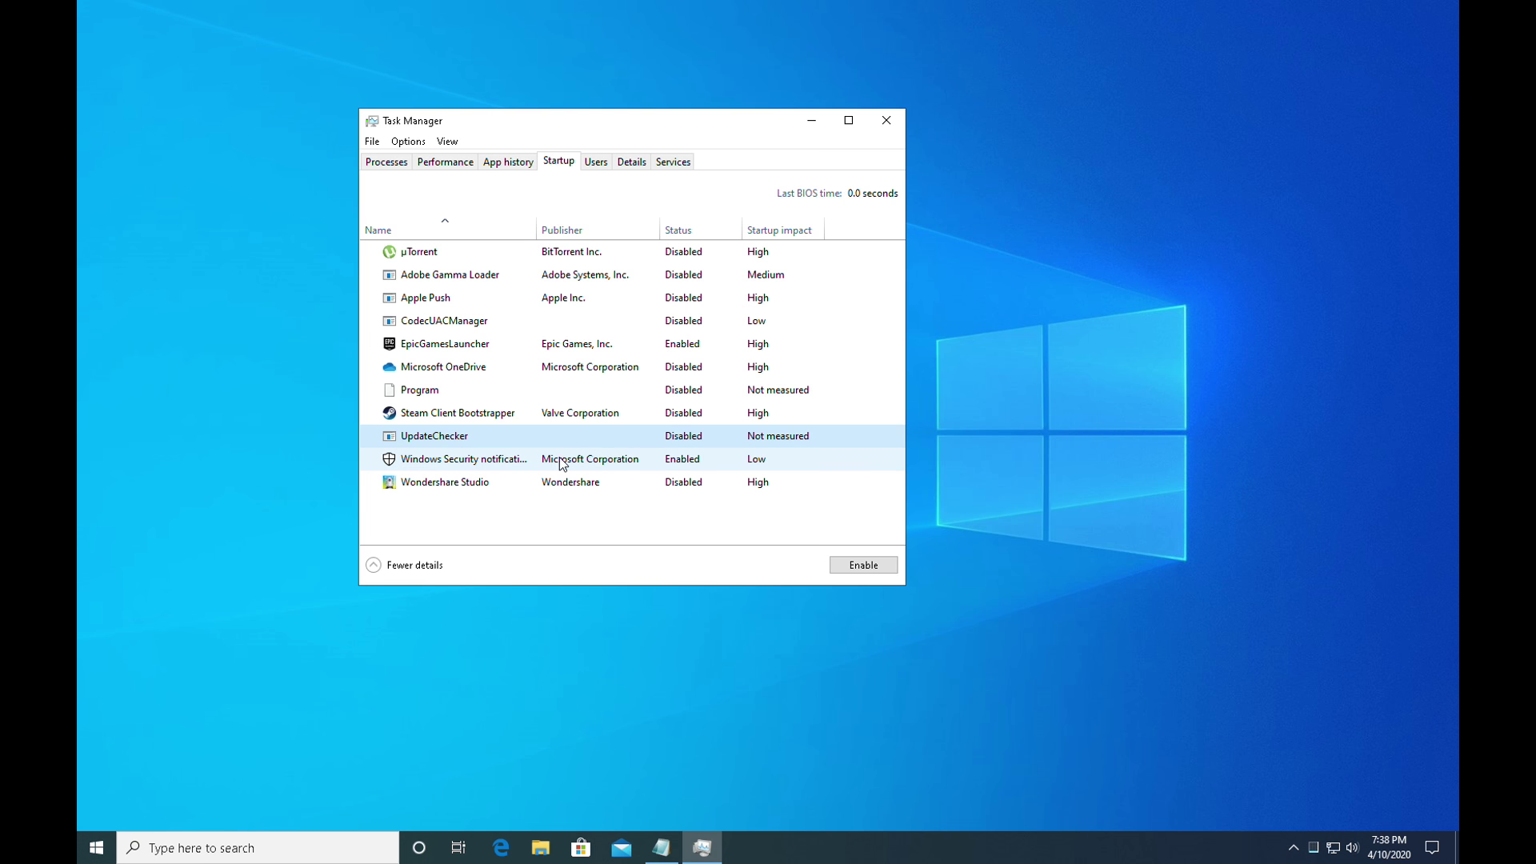
# Step: Disable the Windows Security notification startup entry and close Task Manager
pyautogui.rightClick(594, 462)
pyautogui.click(620, 468)
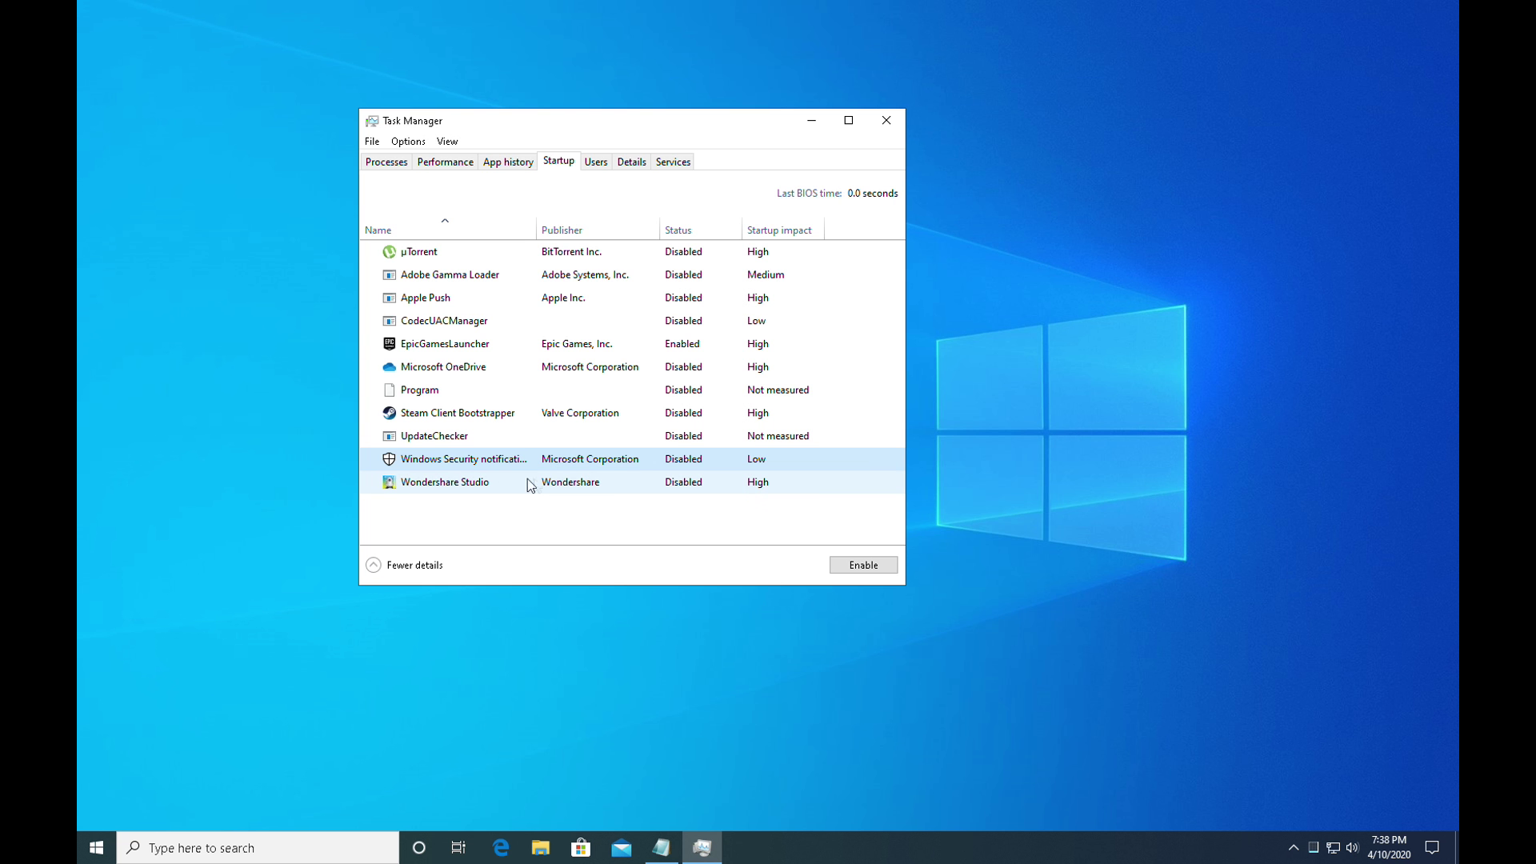
pyautogui.rightClick(562, 481)
pyautogui.click(752, 513)
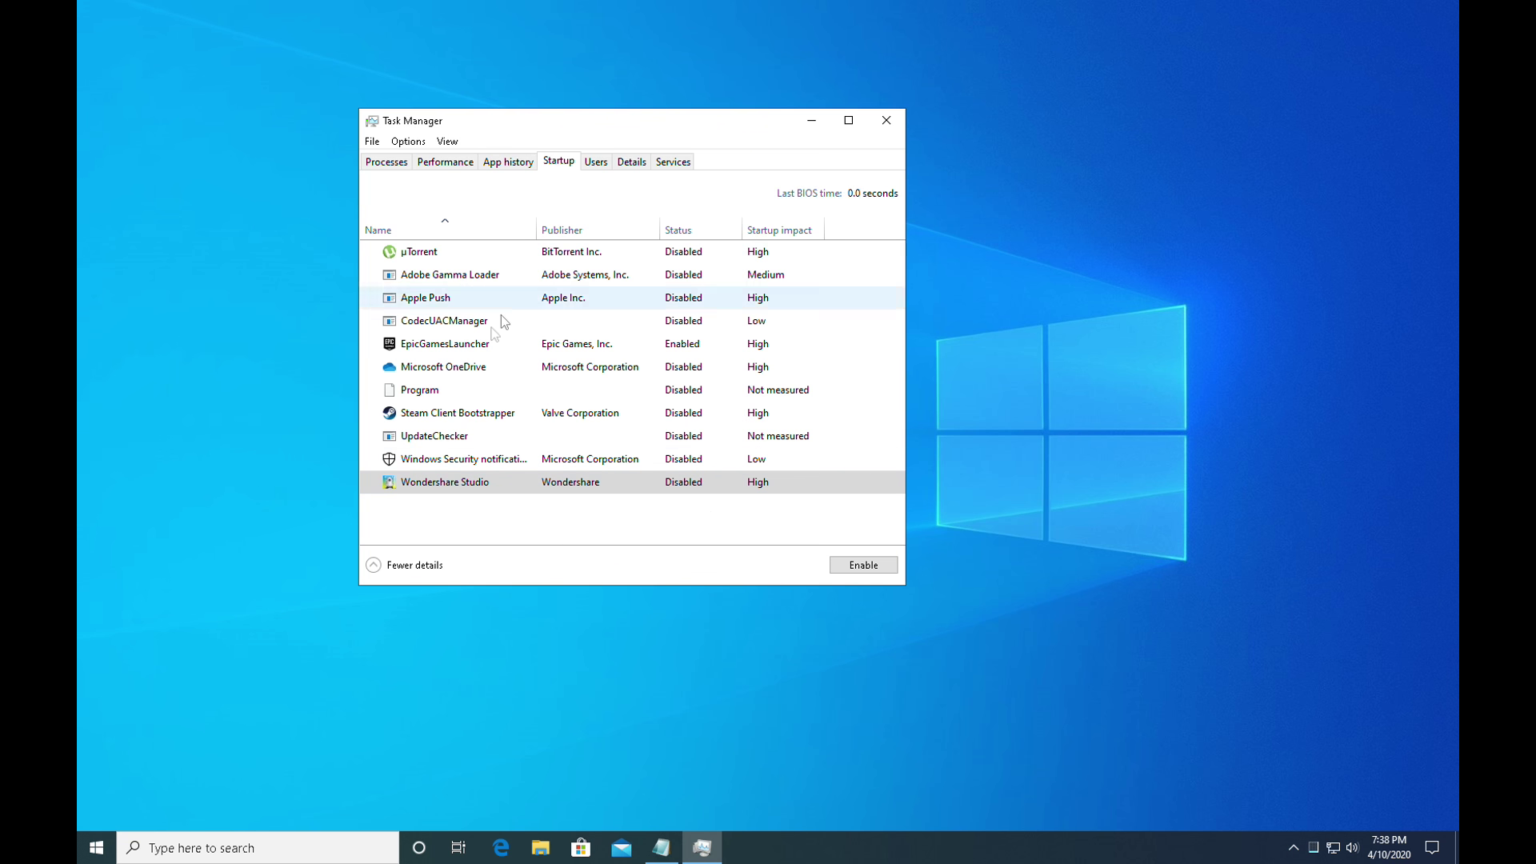
pyautogui.click(886, 122)
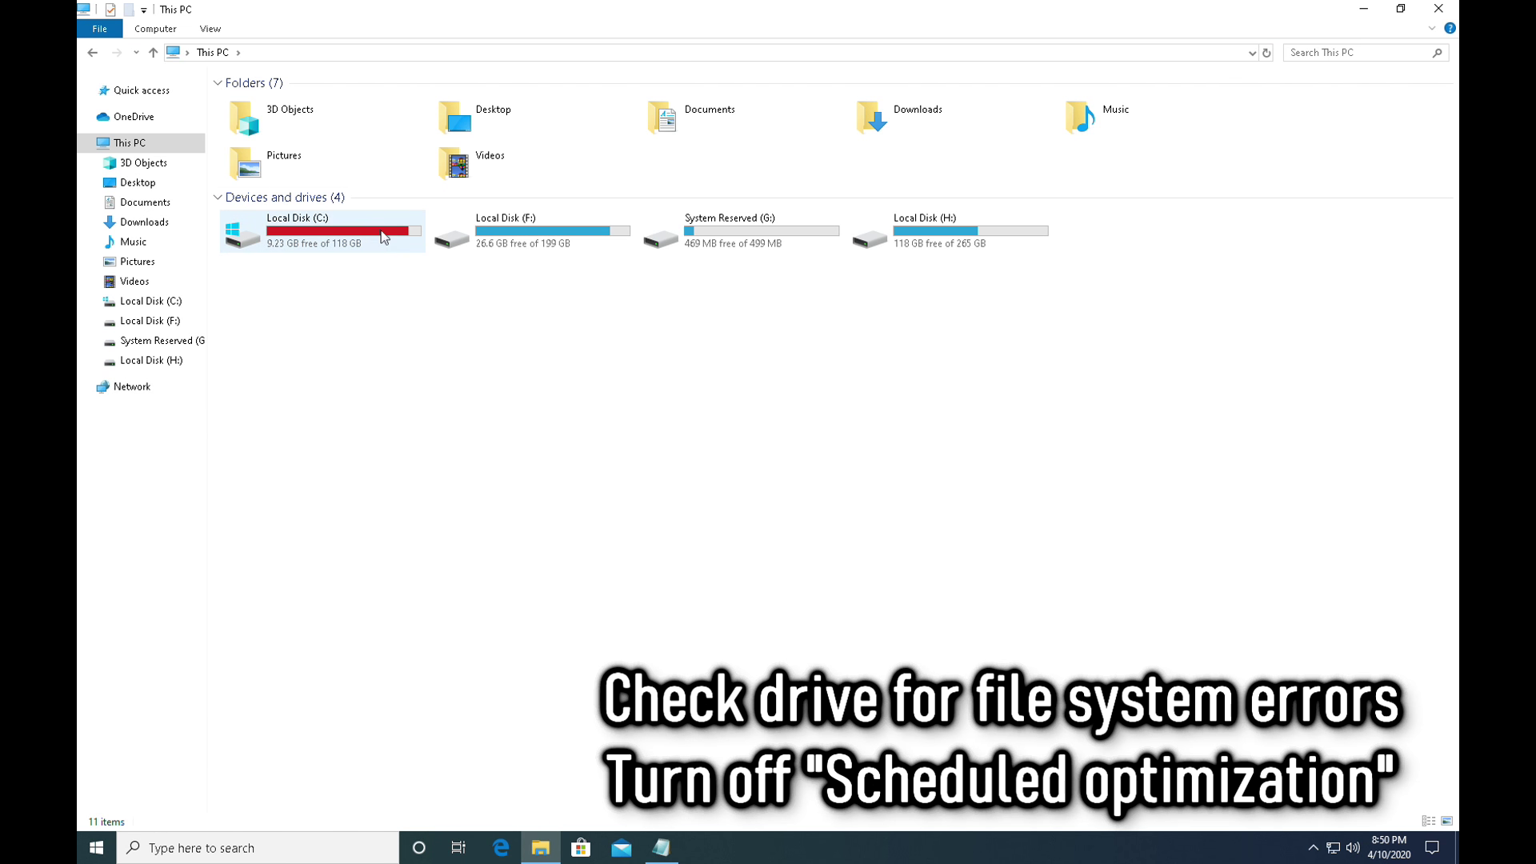
# Step: Open the properties of Local Disk (C:) and scan the drive for file system errors, closing the scan report
pyautogui.rightClick(313, 220)
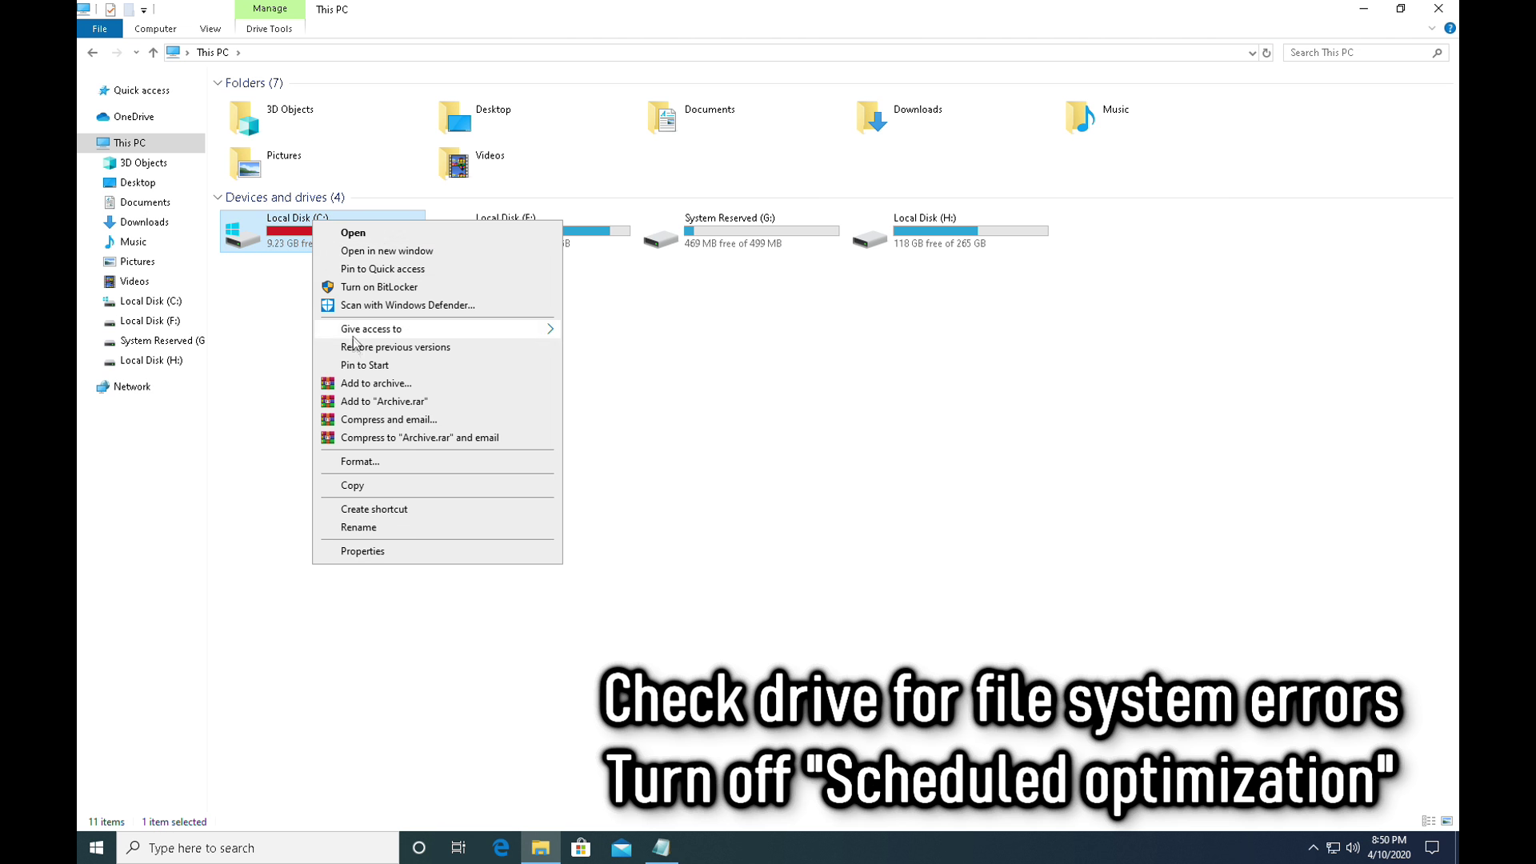
pyautogui.click(382, 552)
pyautogui.moveTo(452, 234); pyautogui.dragTo(561, 255)
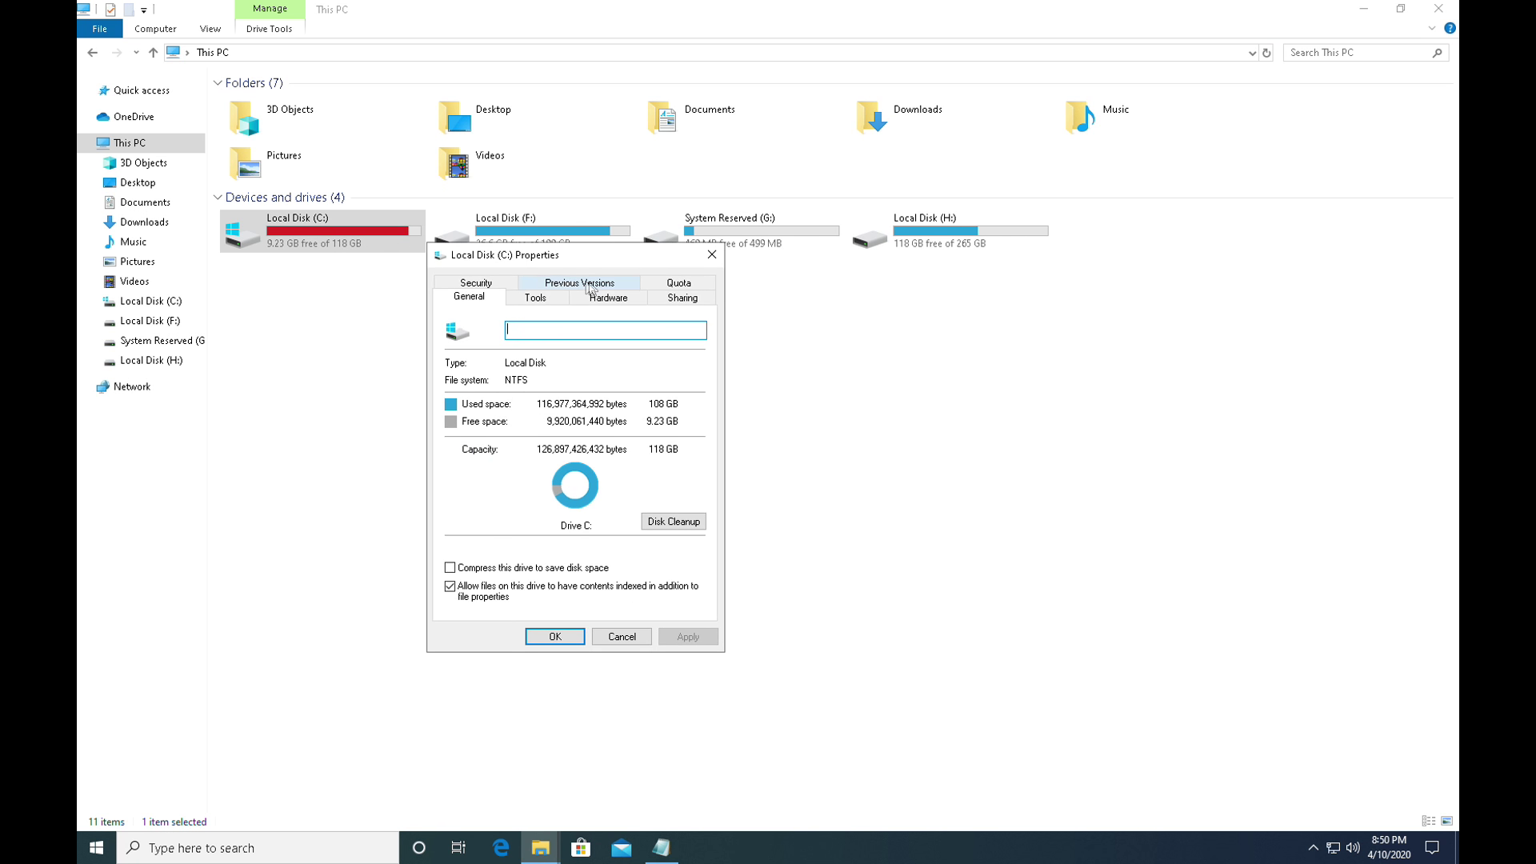
pyautogui.click(534, 309)
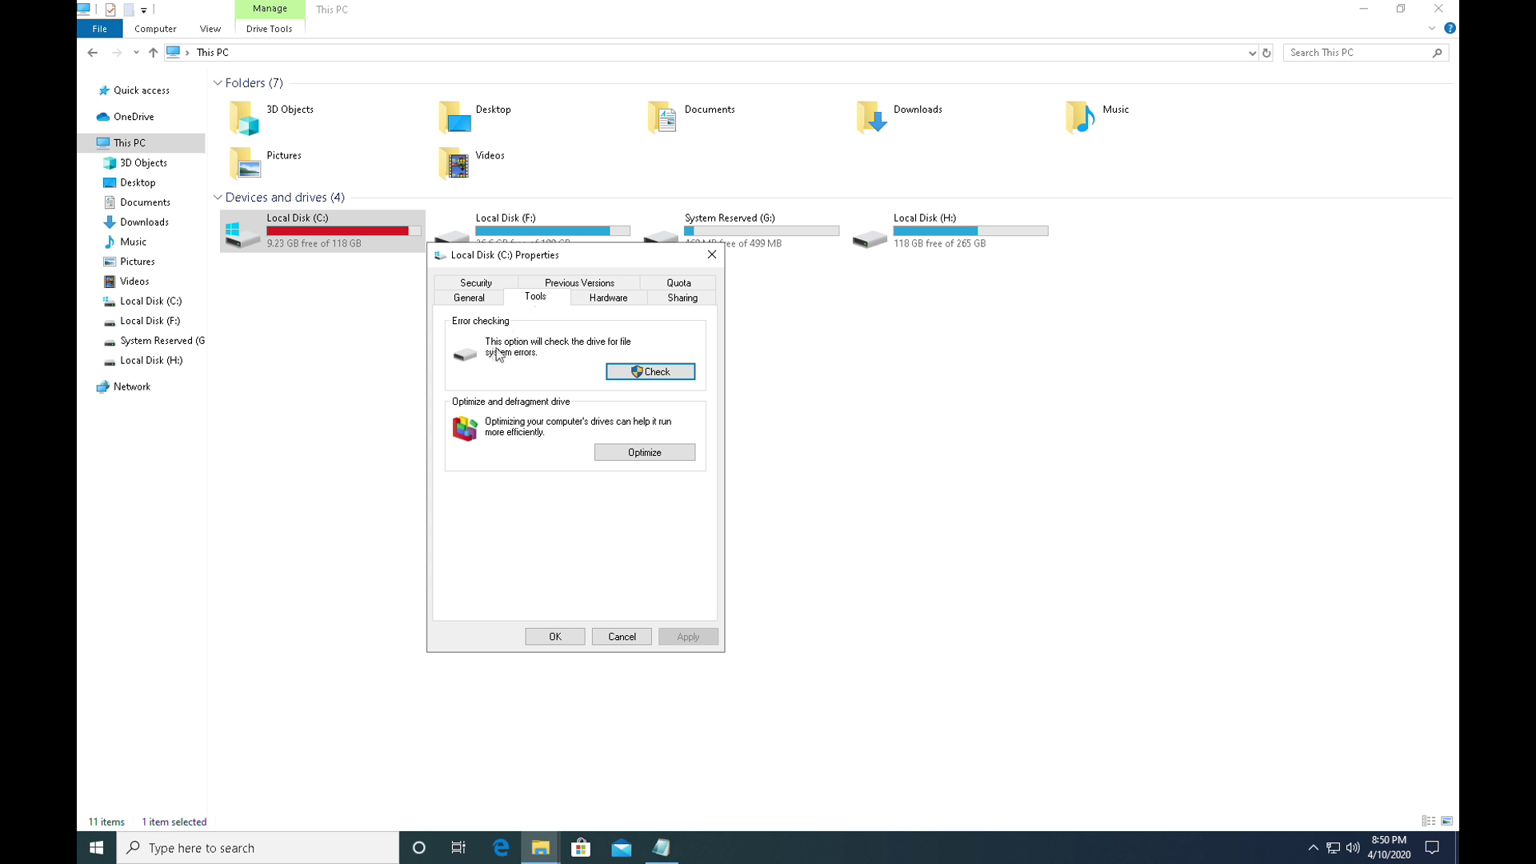
pyautogui.click(652, 373)
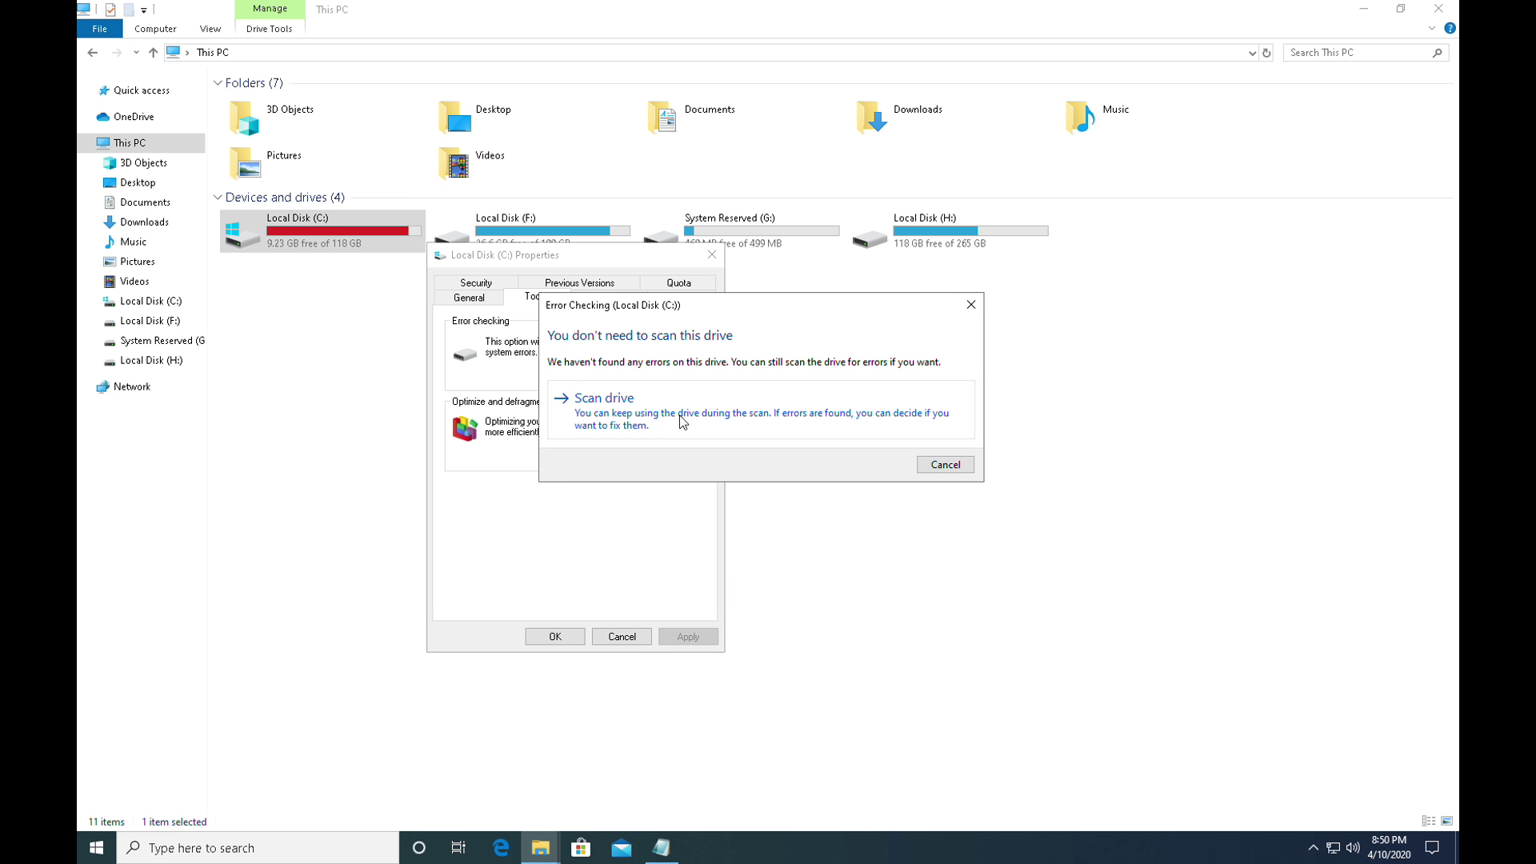
pyautogui.click(615, 405)
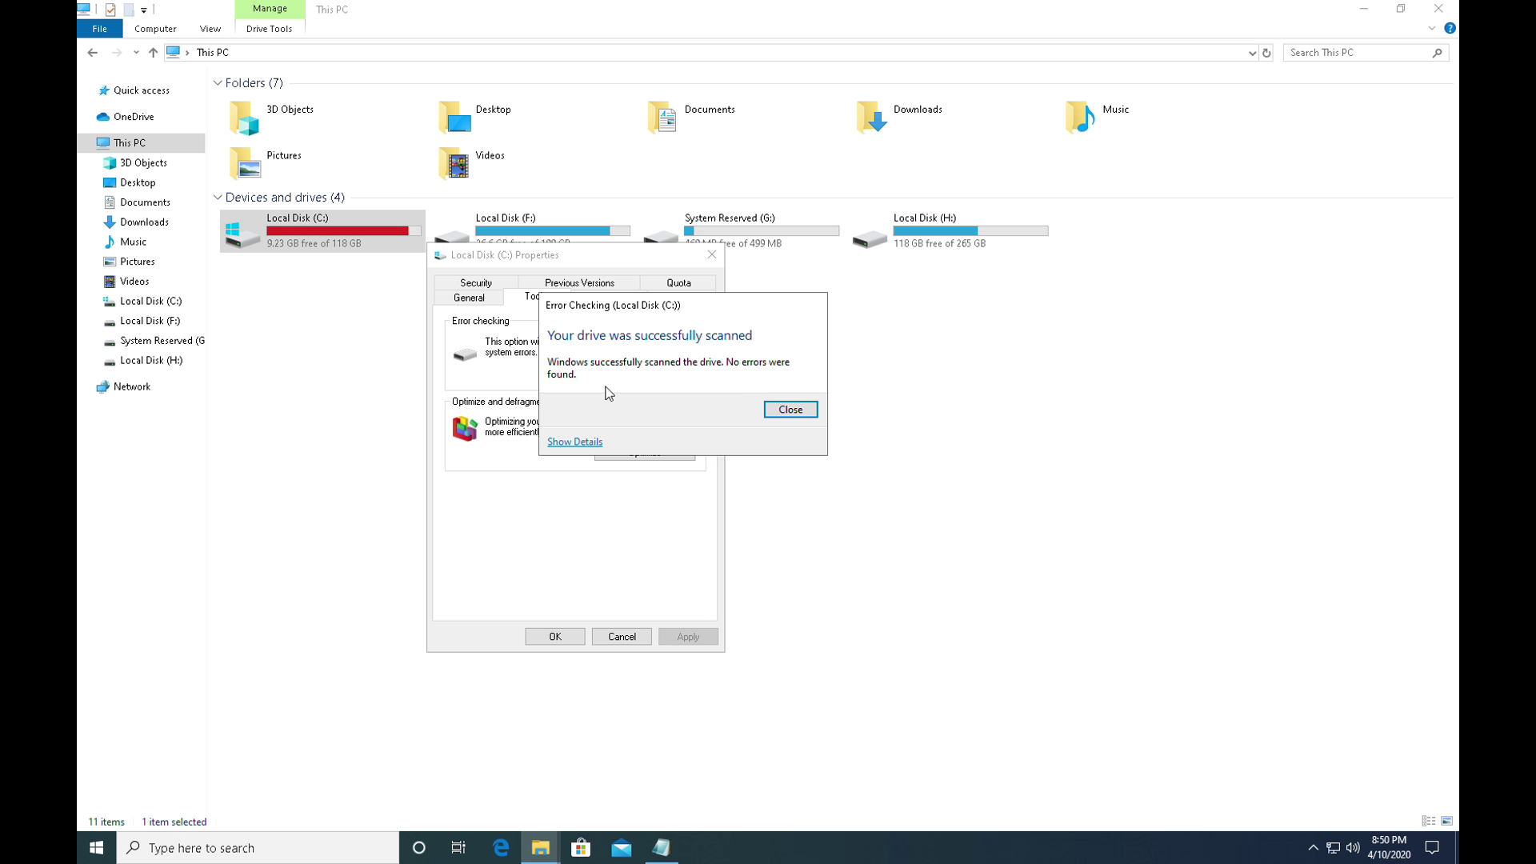
pyautogui.click(792, 410)
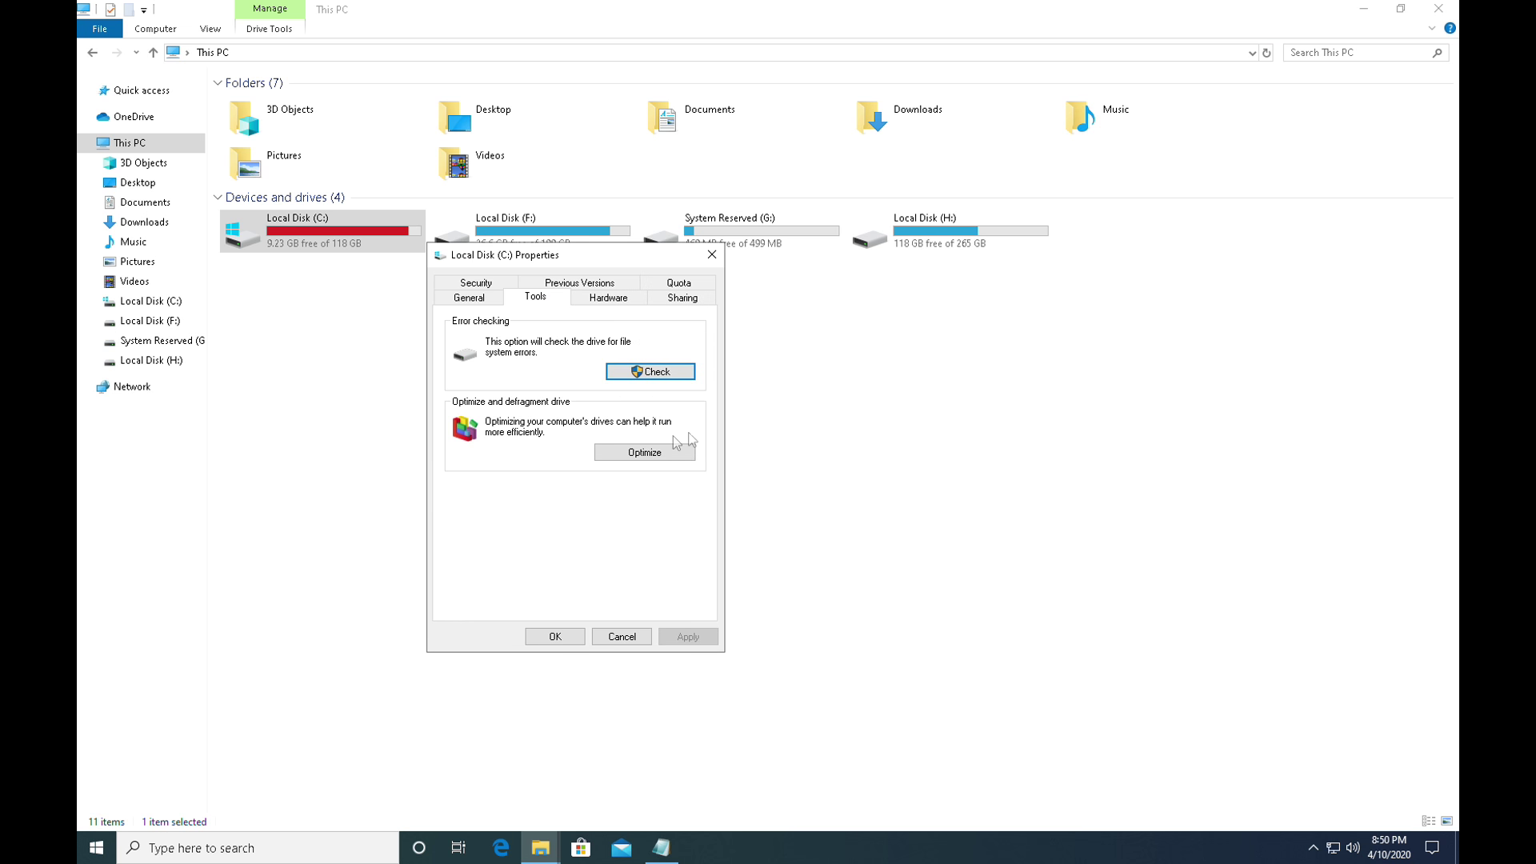
# Step: Turn off "Run on a schedule" in the Optimize Drives settings, and close the drive properties and the This PC window
pyautogui.click(637, 454)
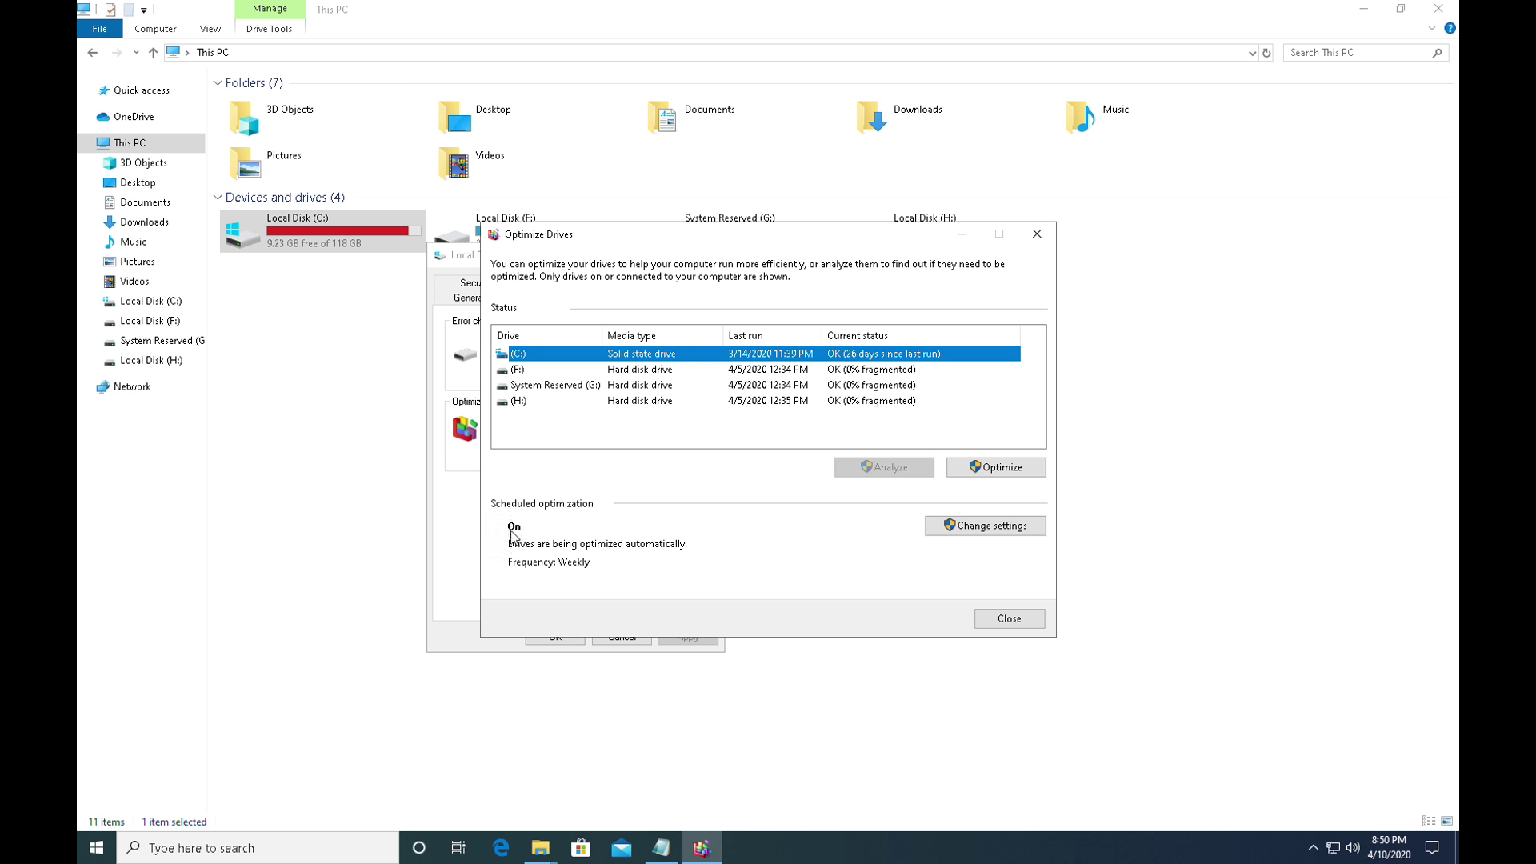
pyautogui.click(906, 532)
pyautogui.moveTo(734, 263); pyautogui.dragTo(958, 287)
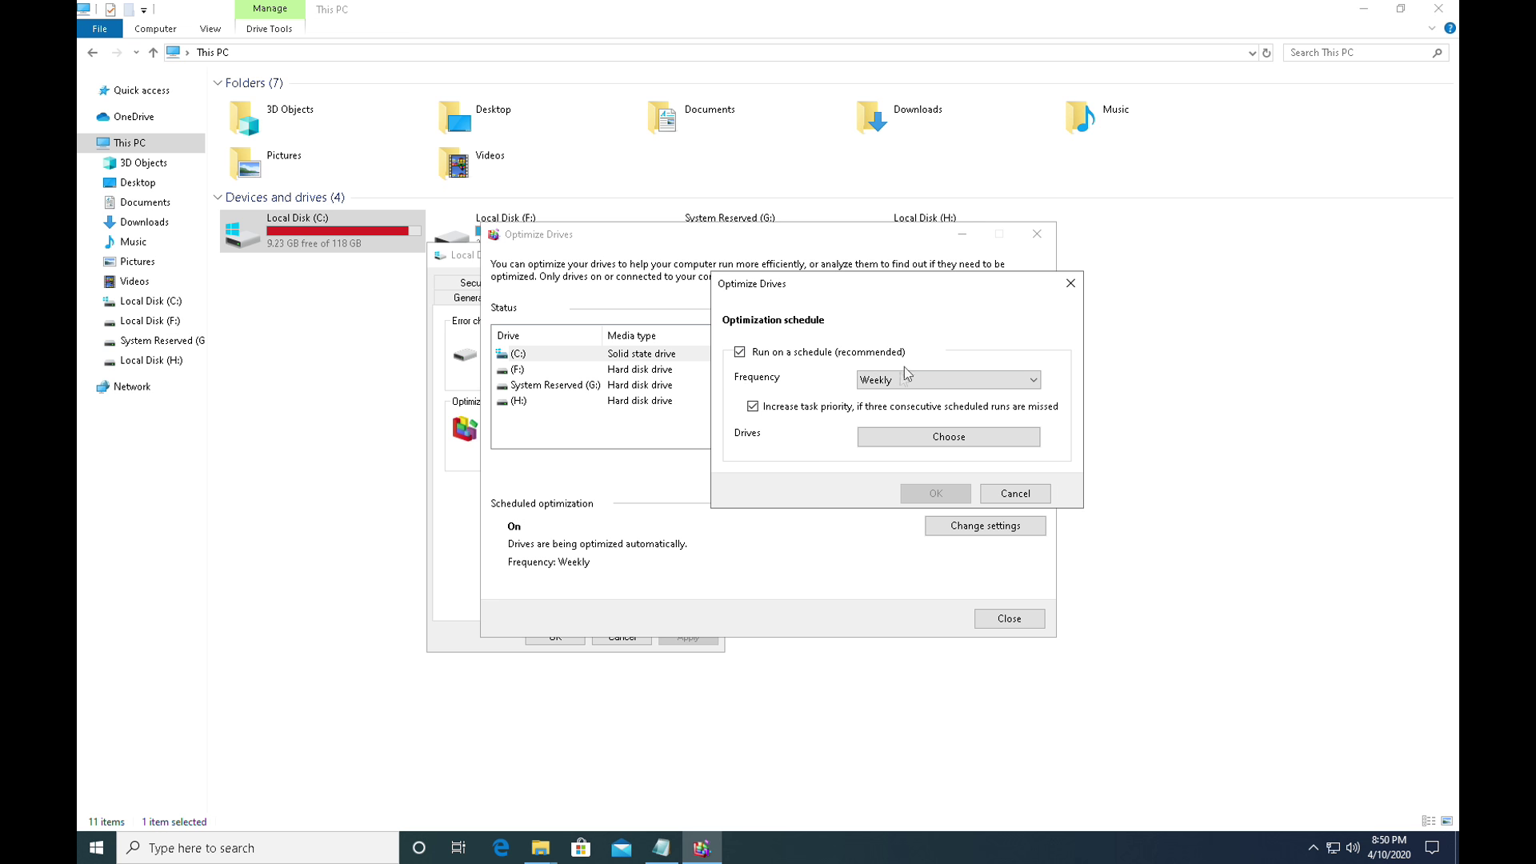
pyautogui.click(857, 354)
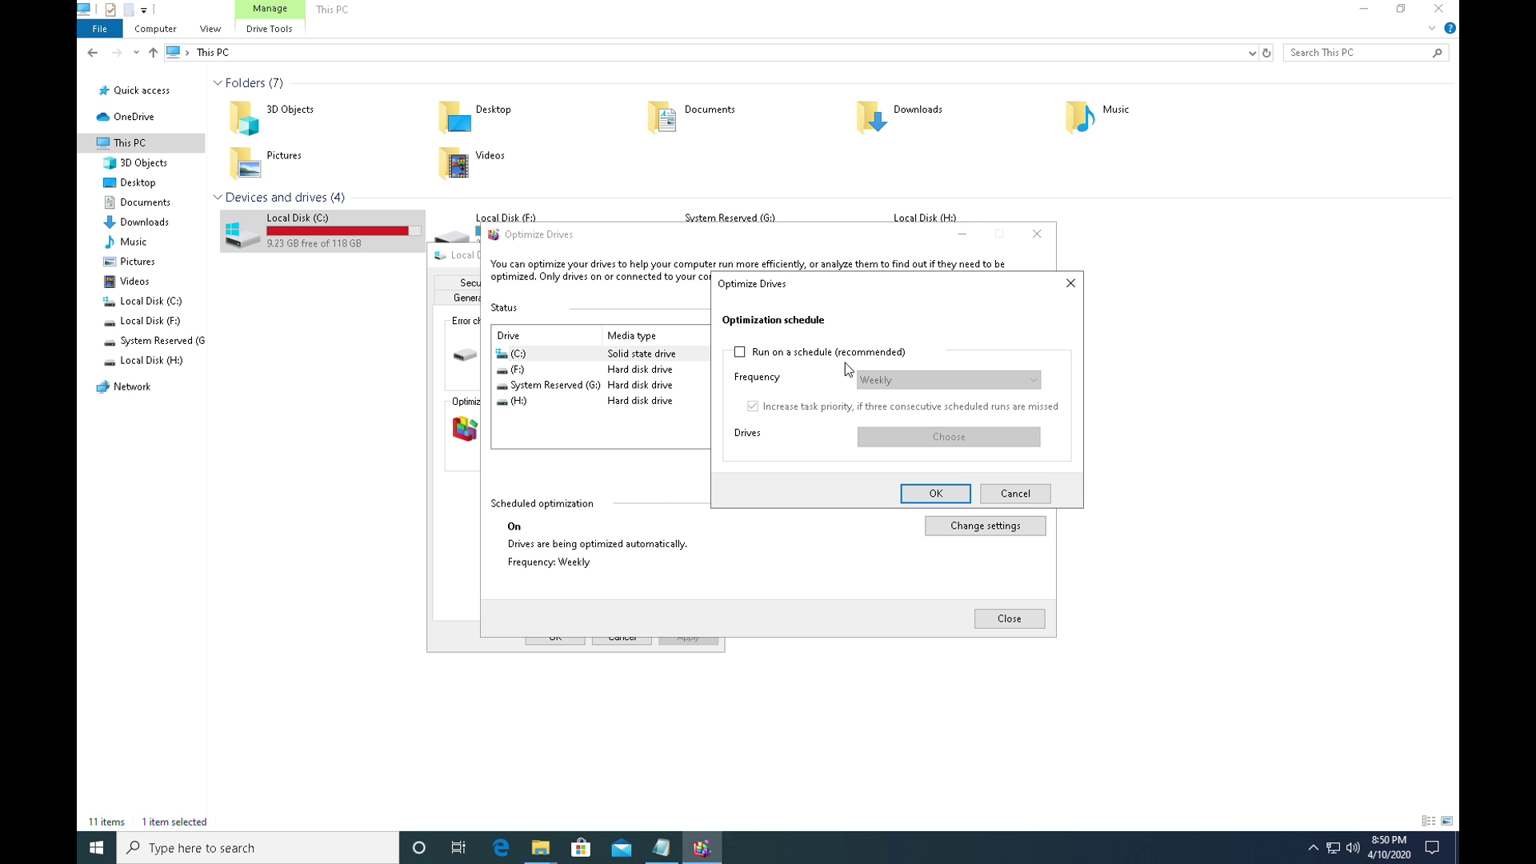
pyautogui.click(932, 496)
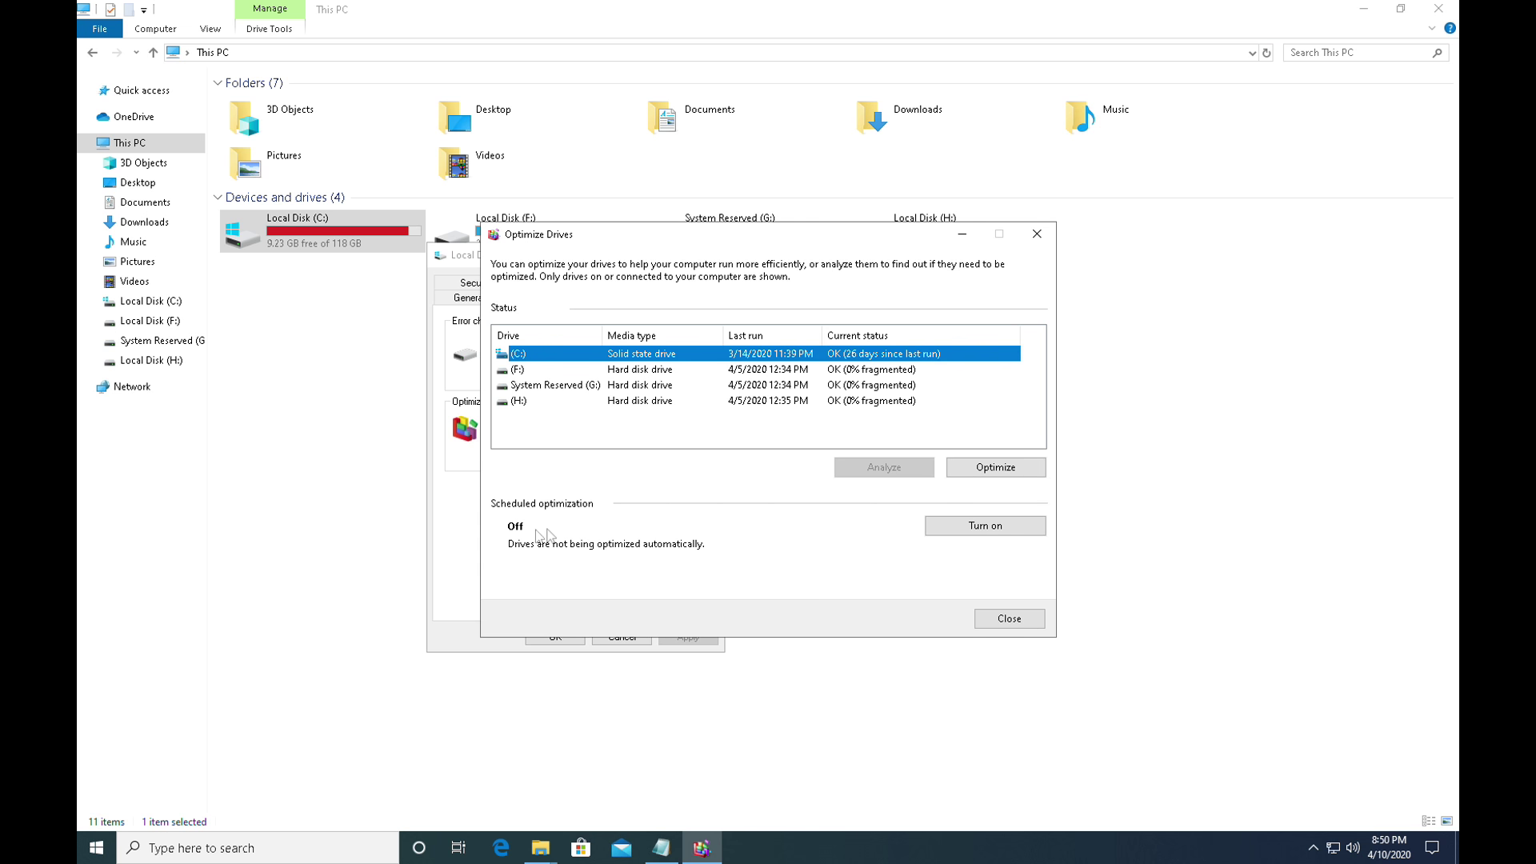
pyautogui.click(1006, 618)
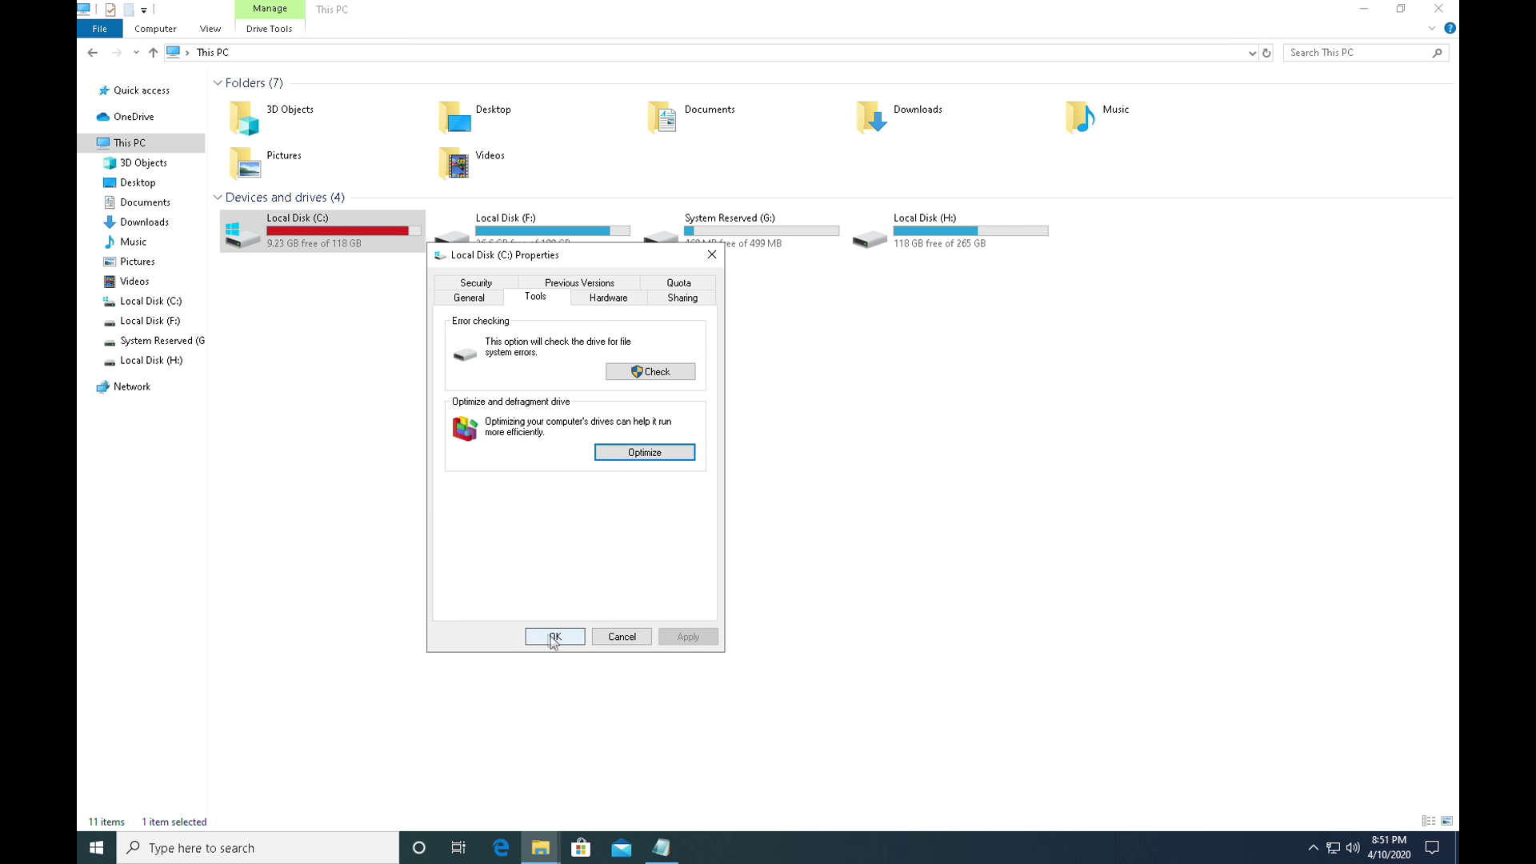
pyautogui.click(559, 639)
pyautogui.click(1438, 9)
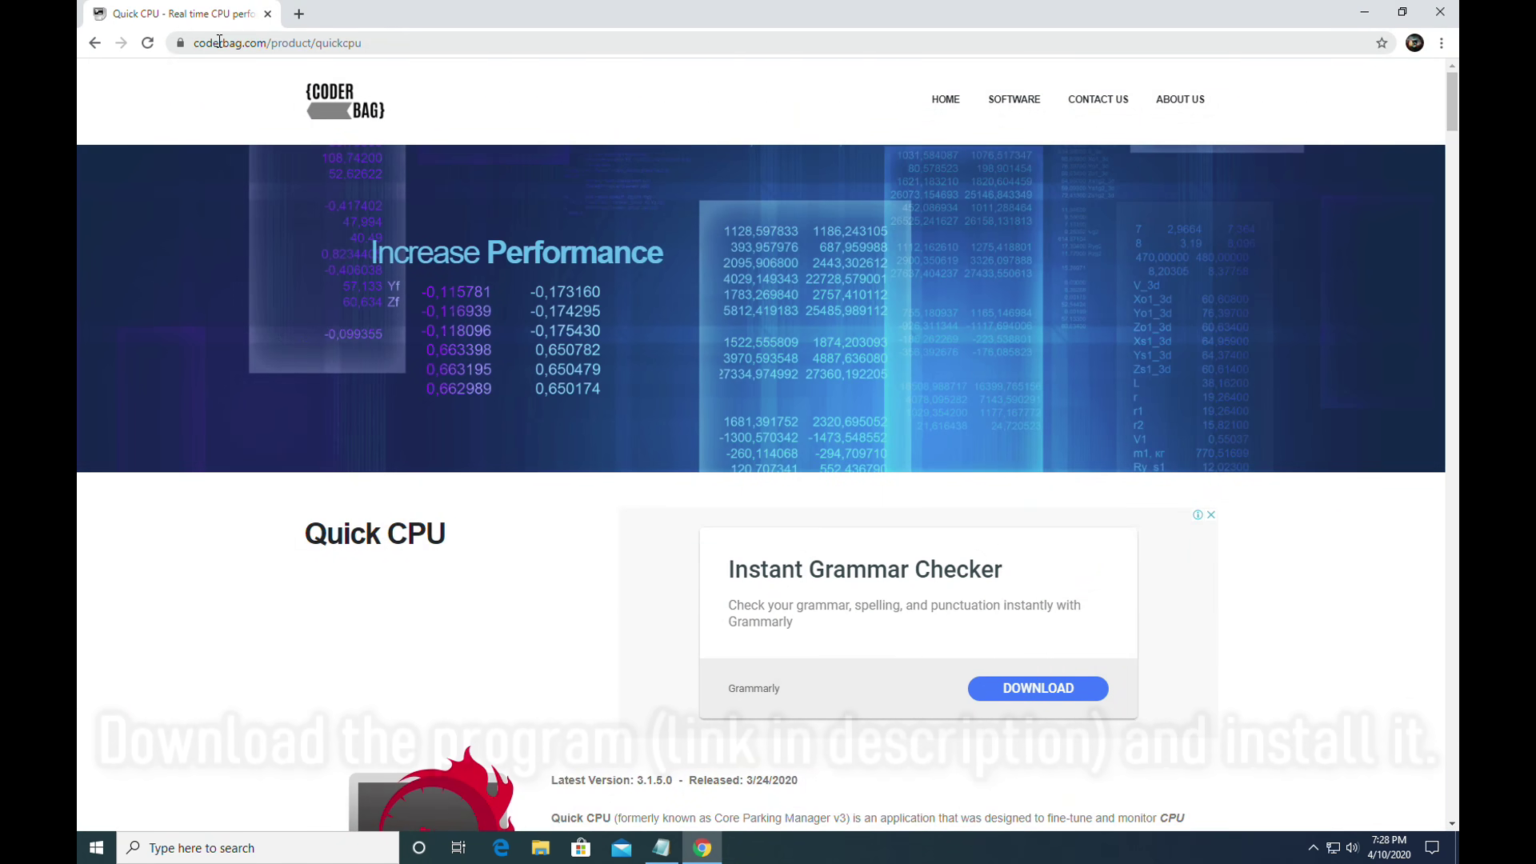
# Step: Download Quick CPU version 3.1.5.0 from the coderbag.com release history in Chrome and open QuickCpuSetup.zip
pyautogui.moveTo(375, 47); pyautogui.dragTo(198, 50)
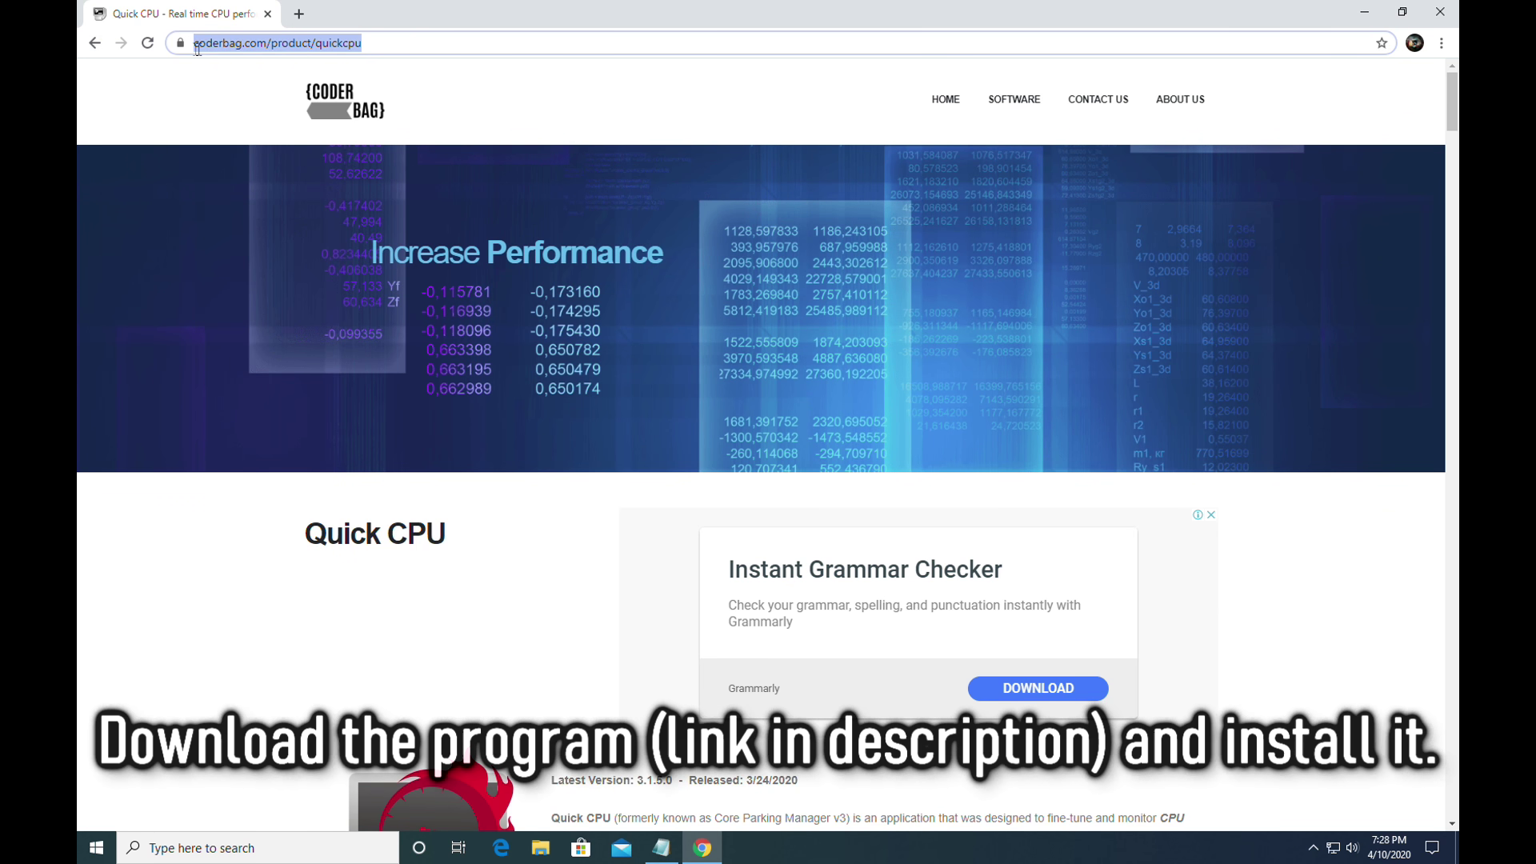
pyautogui.click(392, 45)
pyautogui.moveTo(1452, 100); pyautogui.dragTo(1452, 703)
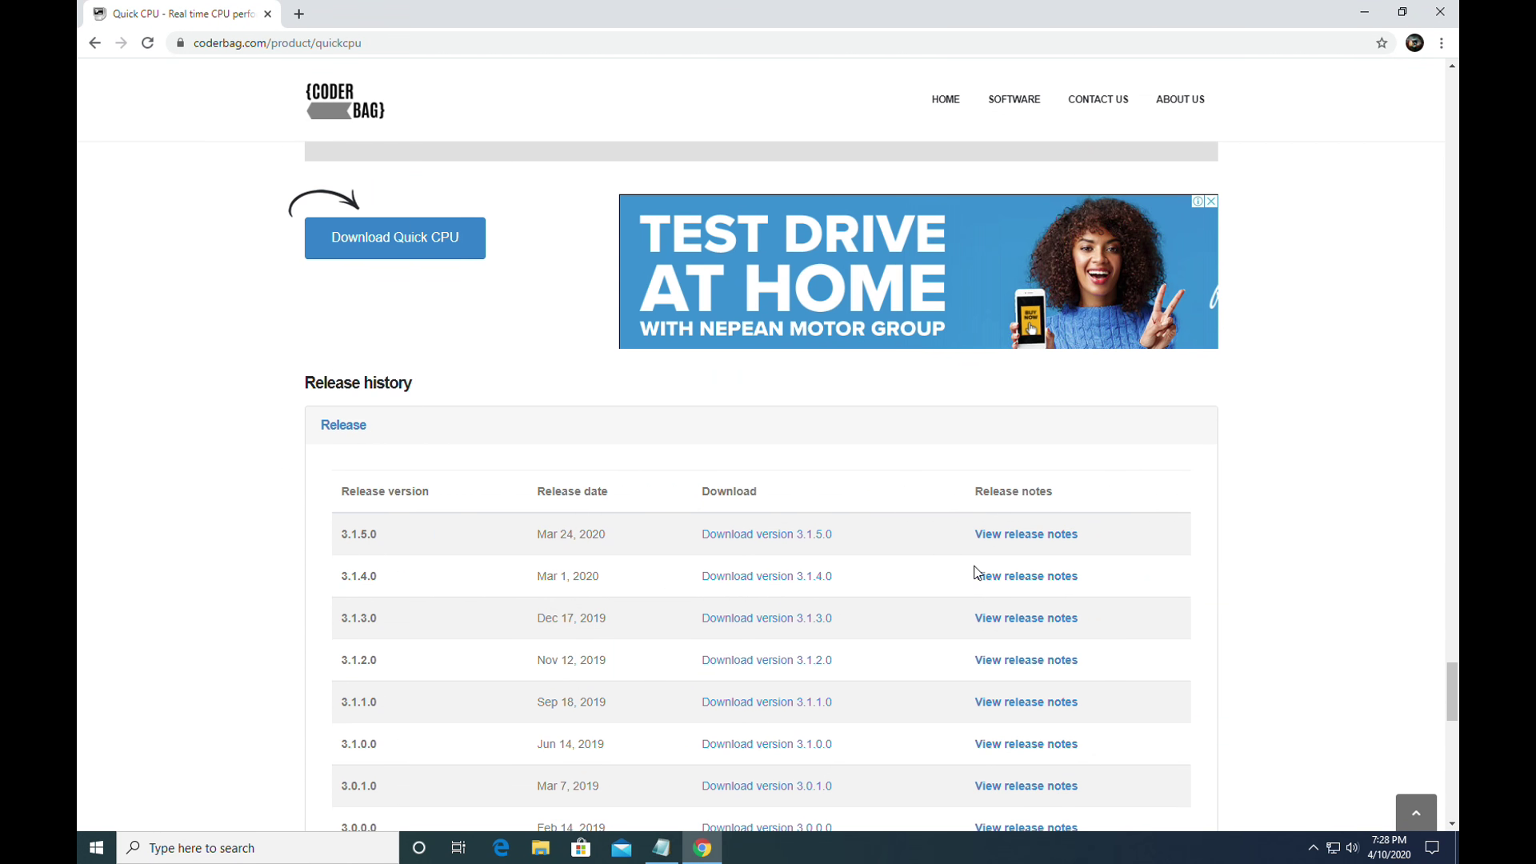
pyautogui.click(782, 536)
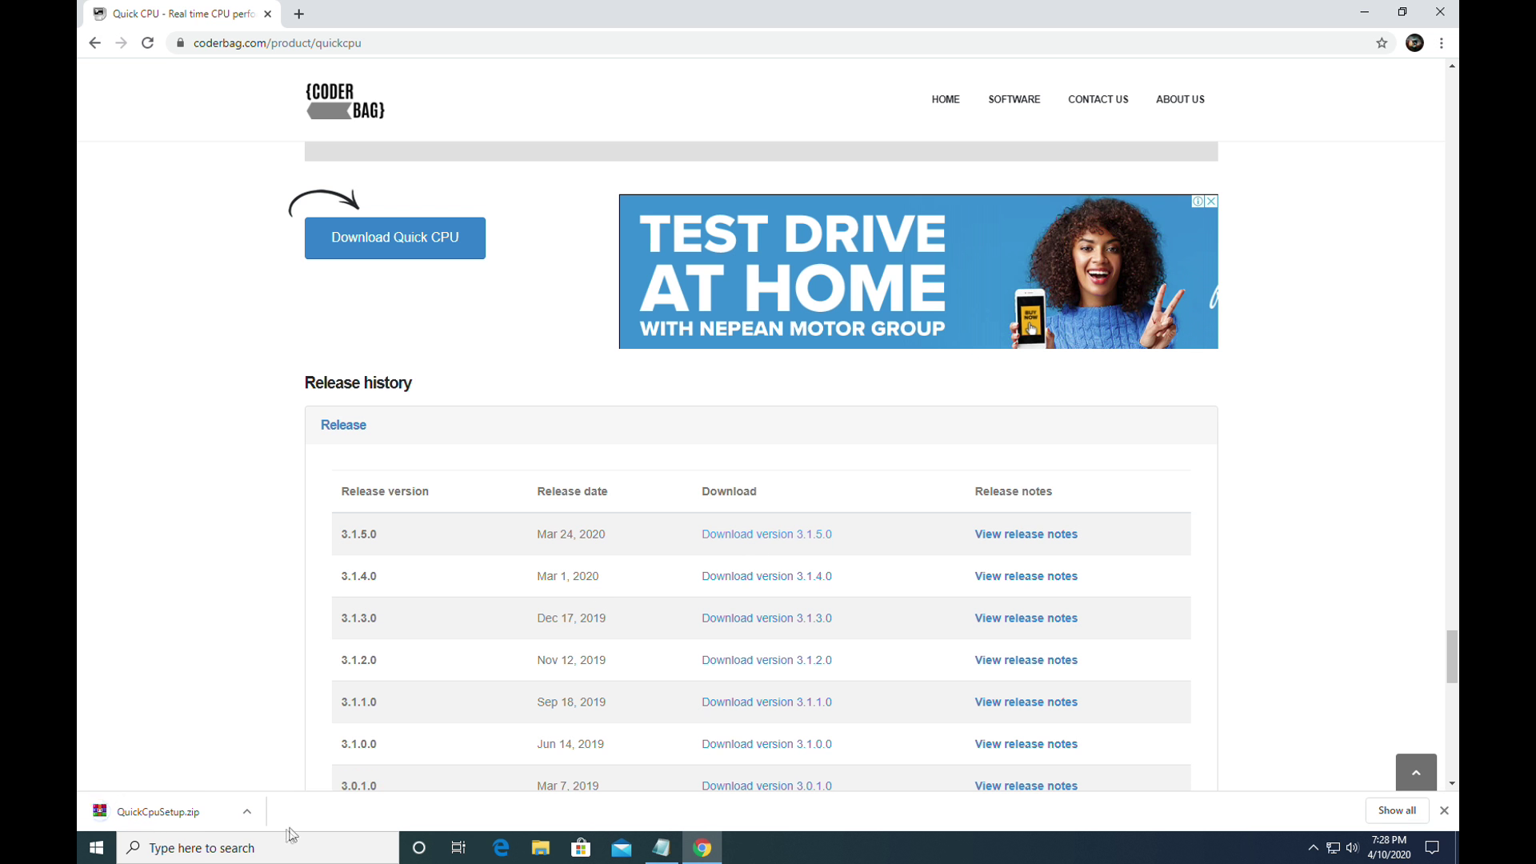
pyautogui.click(179, 814)
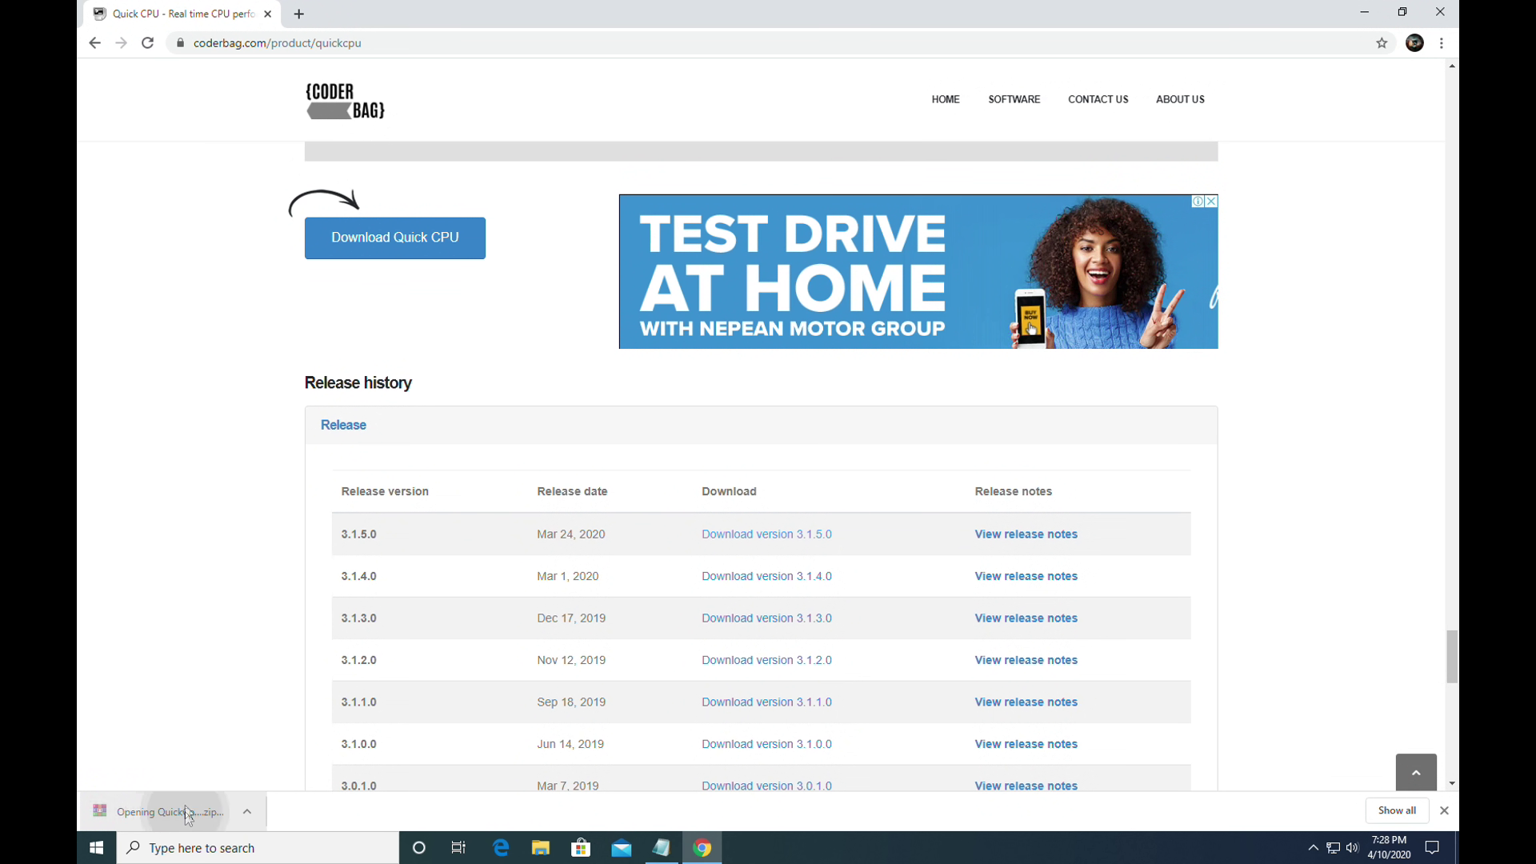
# Step: Open the x64 folder in QuickCpuSetup.zip and launch the Quick CPU installer inside it
pyautogui.click(522, 408)
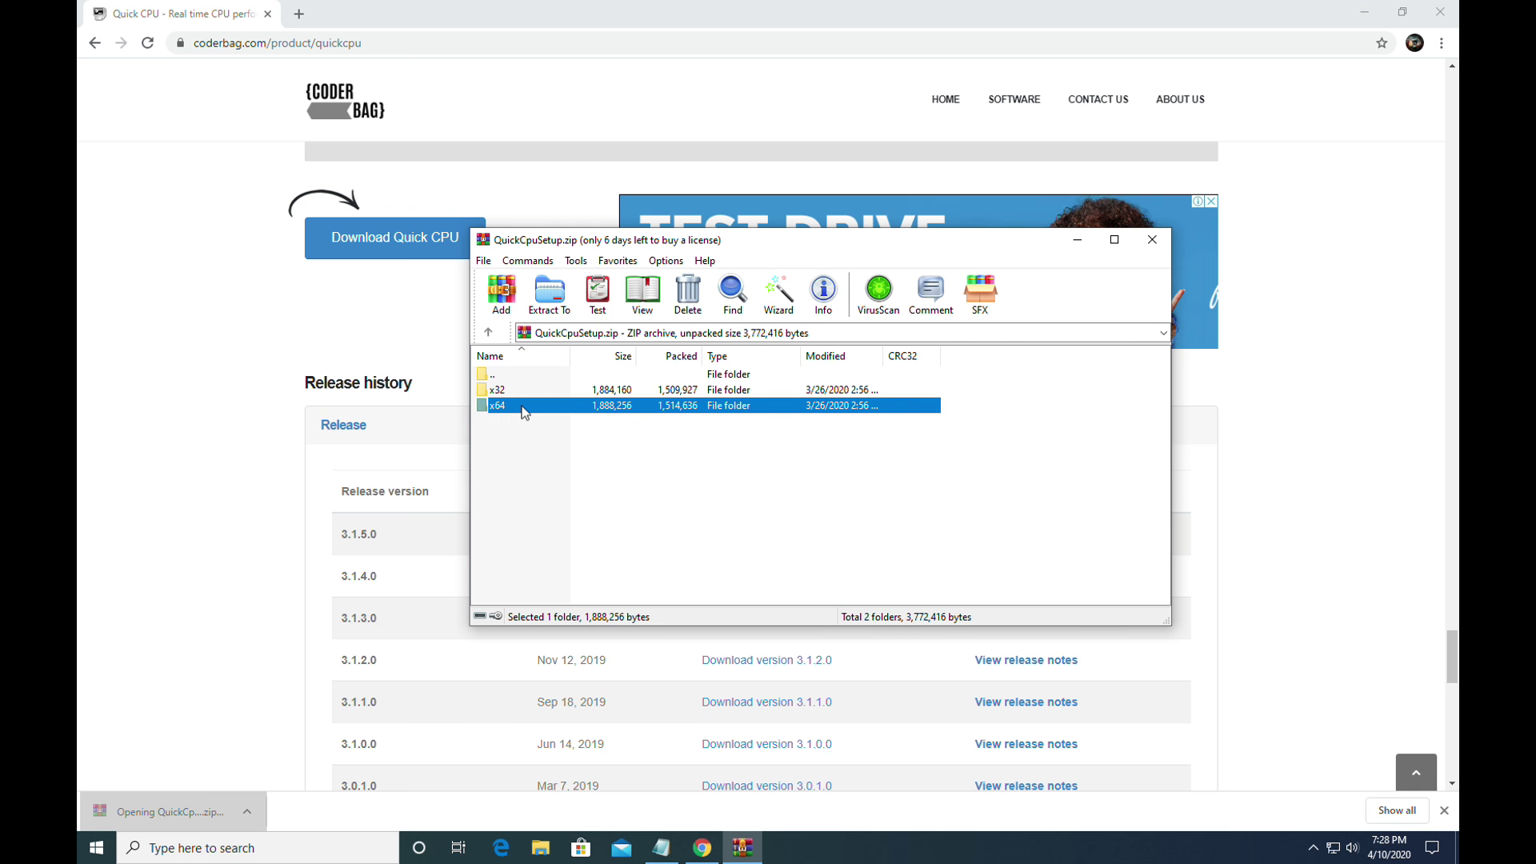
pyautogui.doubleClick(516, 408)
pyautogui.doubleClick(518, 391)
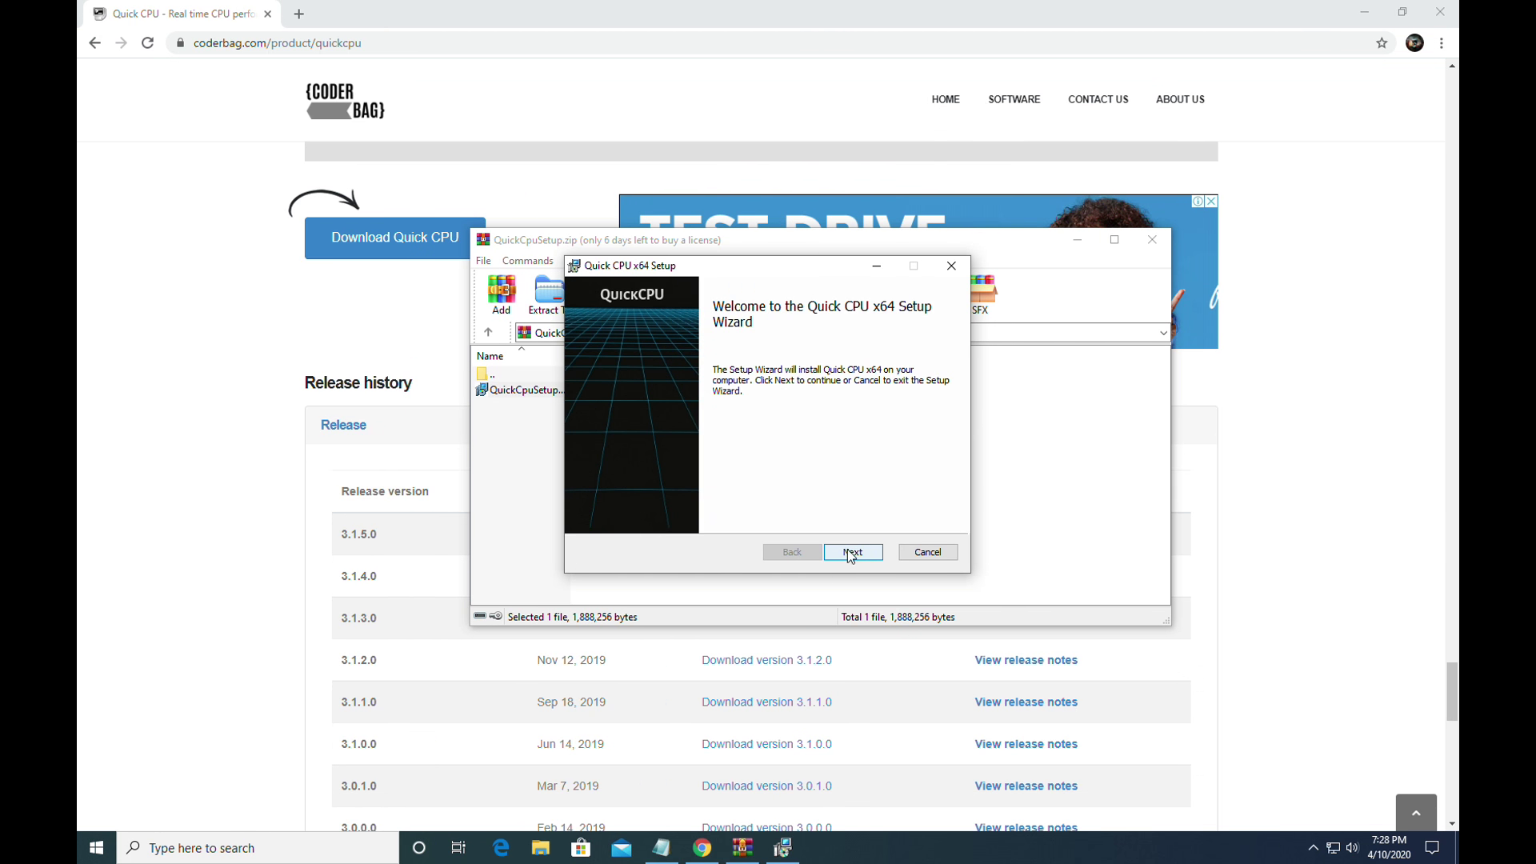
# Step: Install Quick CPU x64 to C:\Program Files\QuickCPU\, accepting the licence terms and allowing the app to make changes
pyautogui.click(868, 552)
pyautogui.click(647, 516)
pyautogui.click(851, 552)
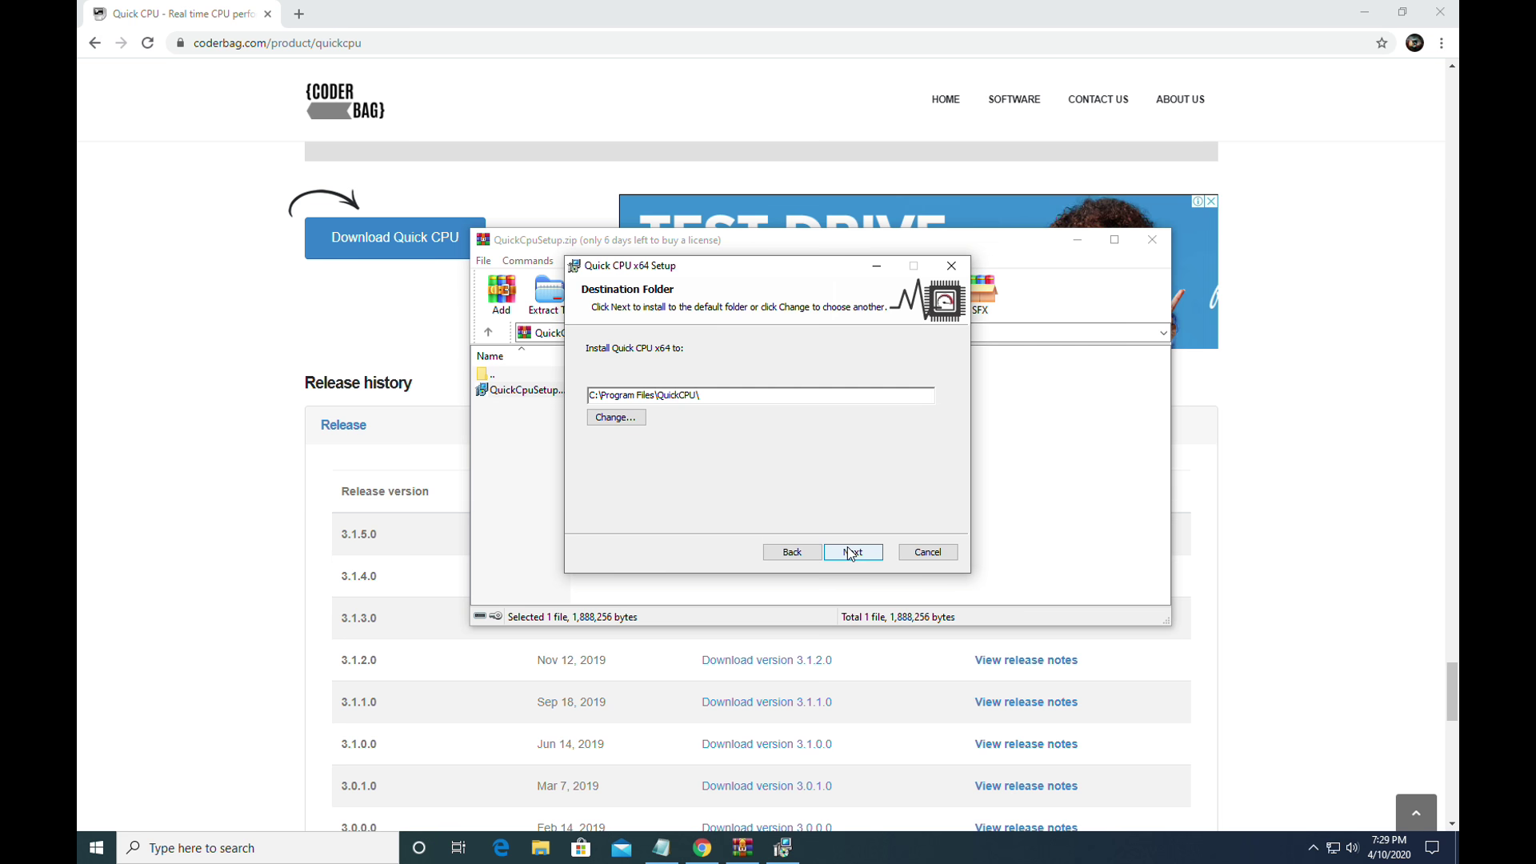
pyautogui.click(852, 552)
pyautogui.click(840, 552)
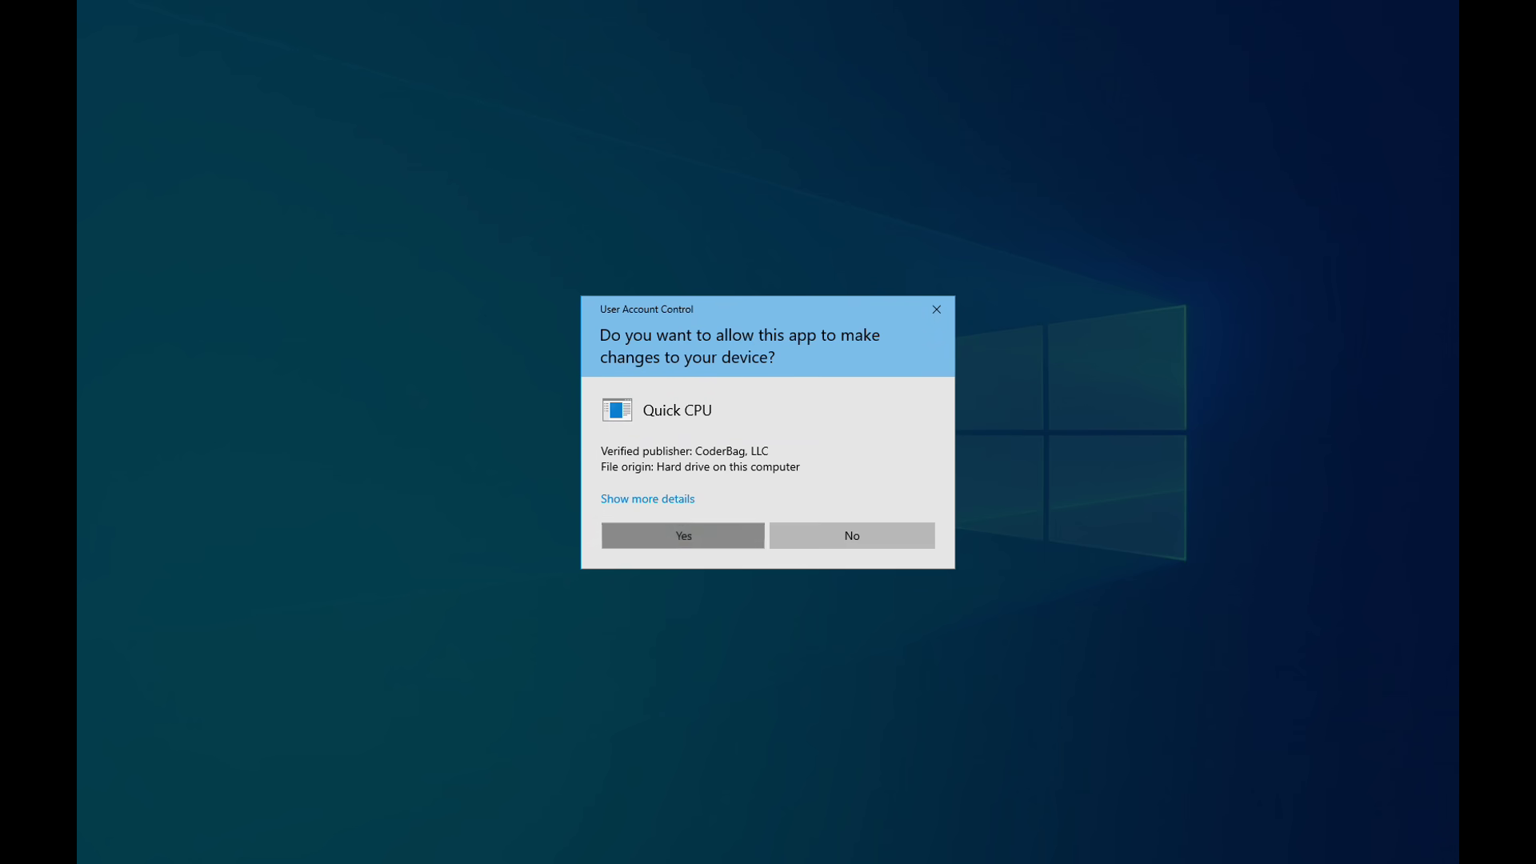
pyautogui.click(716, 539)
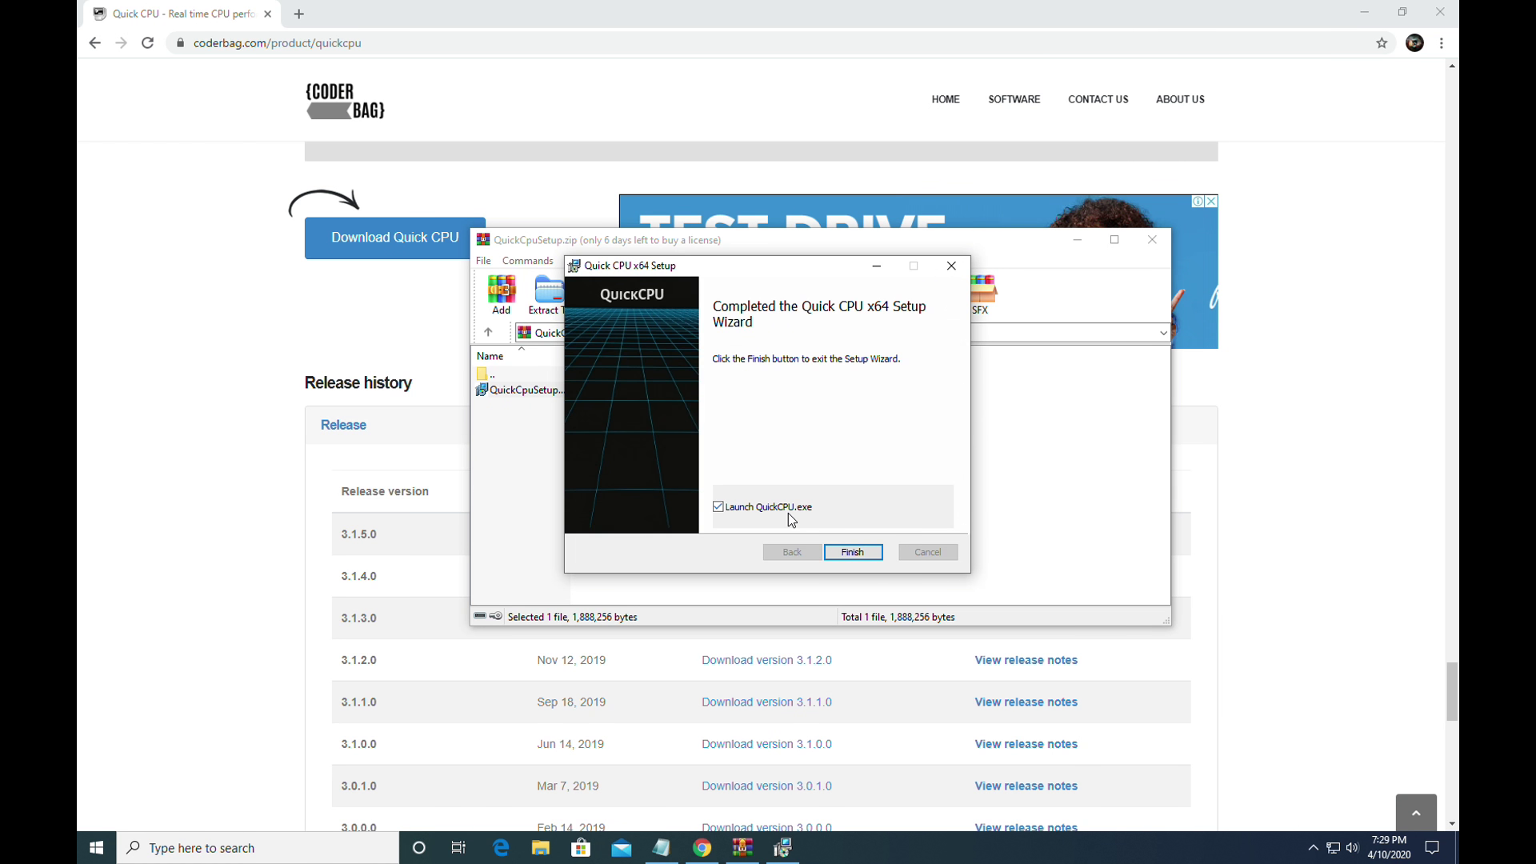
# Step: Finish the setup wizard with "Launch QuickCPU.exe" enabled, allow the app to run, and close the archive window
pyautogui.click(853, 552)
pyautogui.click(728, 540)
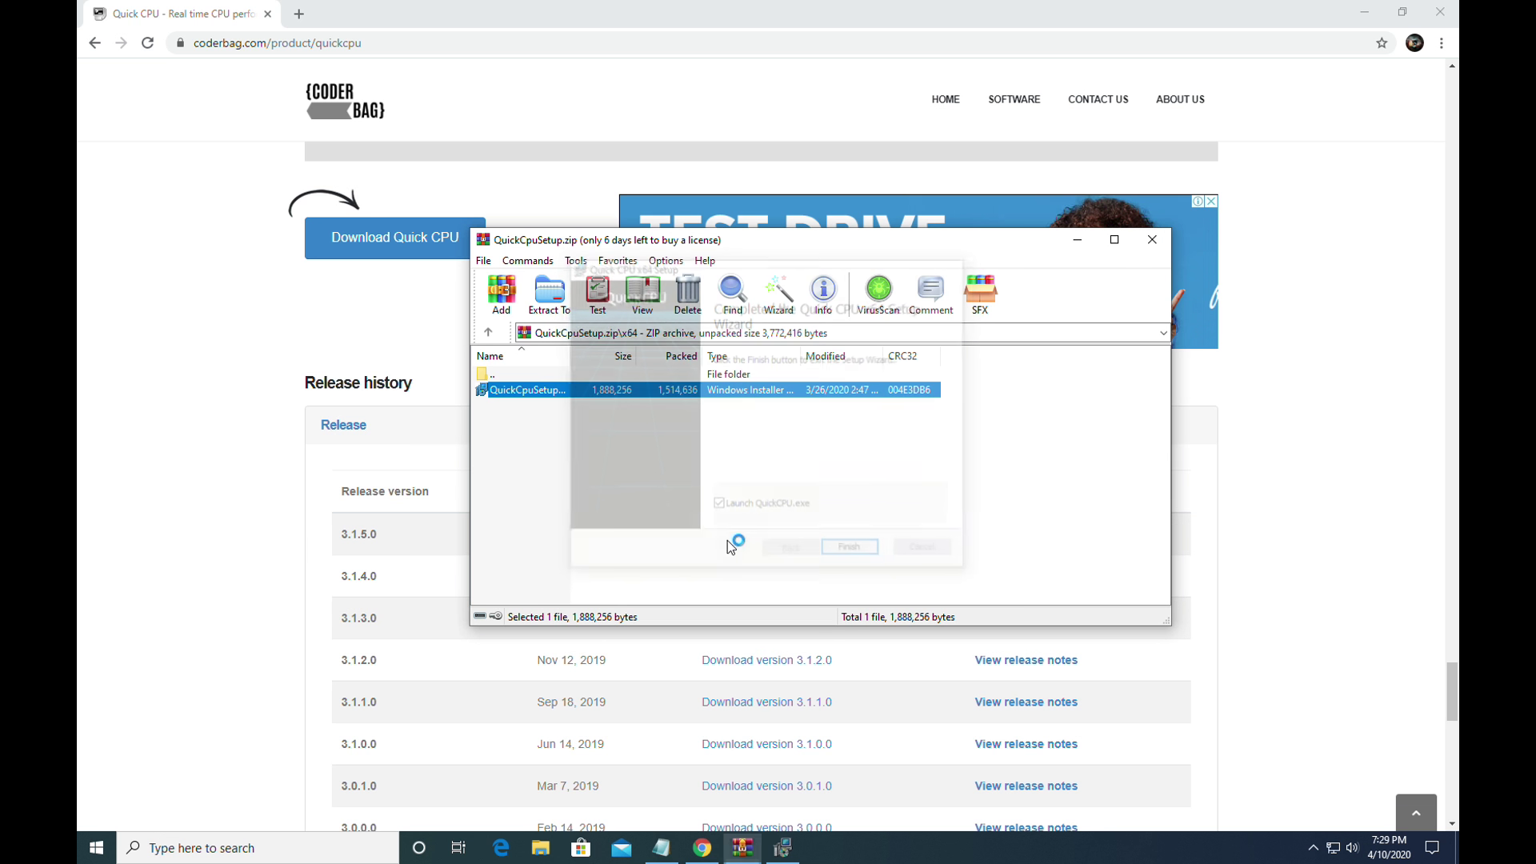
pyautogui.click(1152, 239)
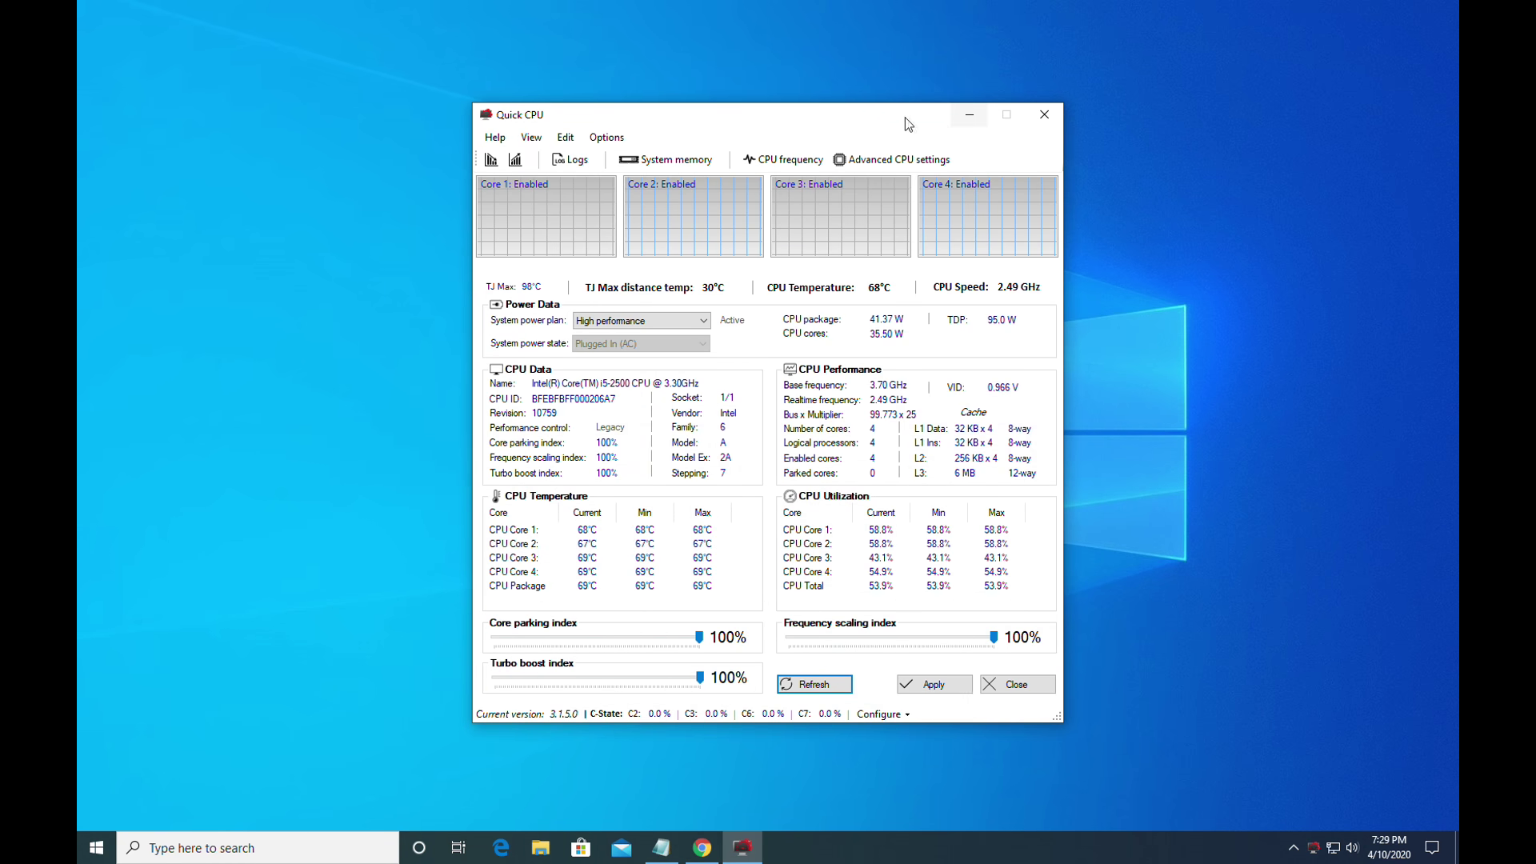
# Step: Apply the High performance power plan with core parking, turbo boost and frequency scaling indexes at 100%, and close Quick CPU
pyautogui.moveTo(905, 117); pyautogui.dragTo(820, 115)
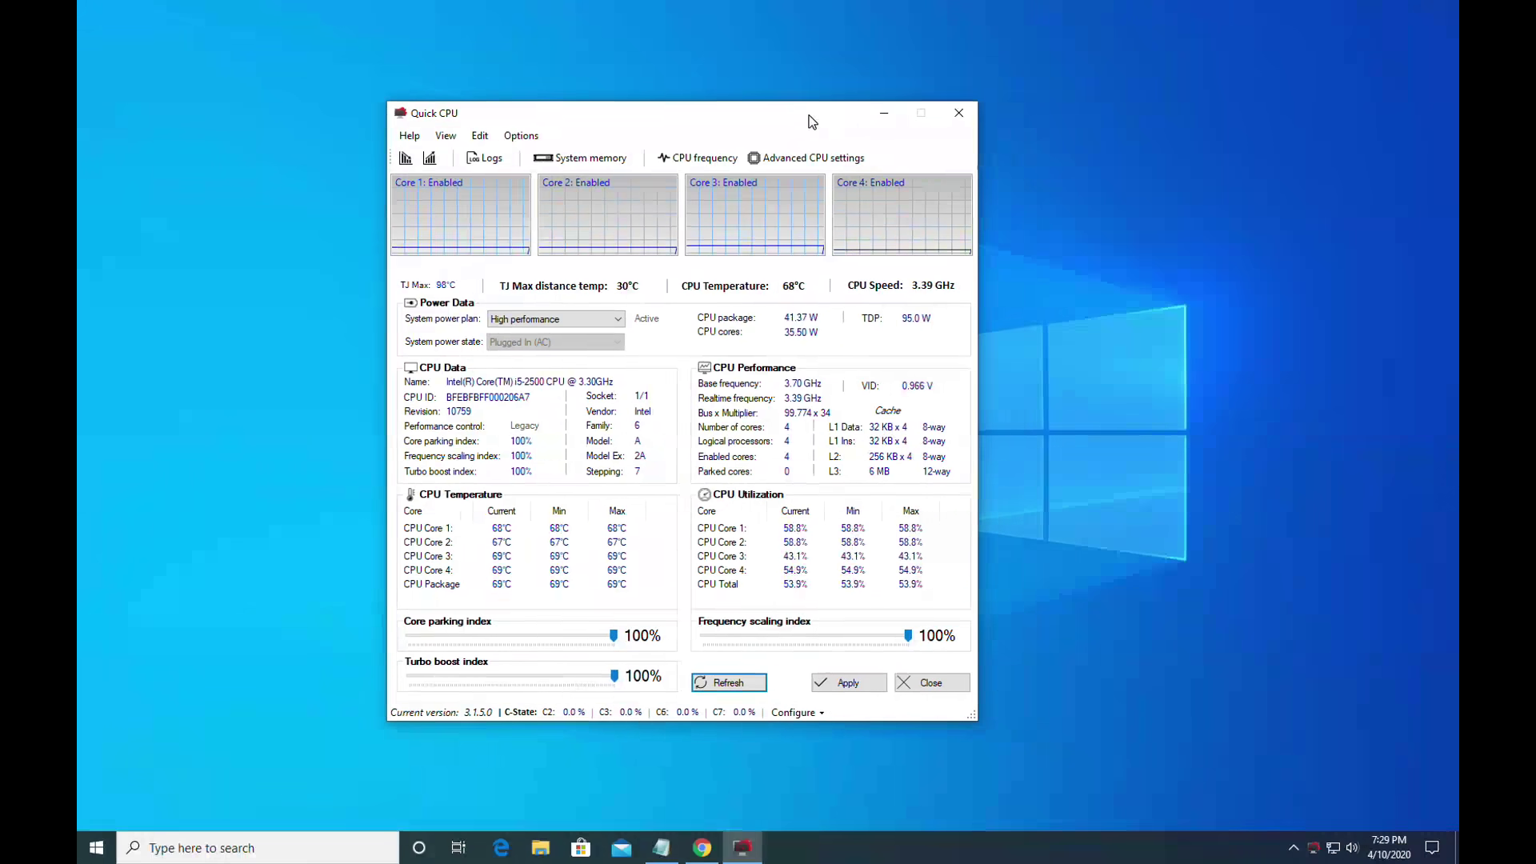
pyautogui.click(578, 319)
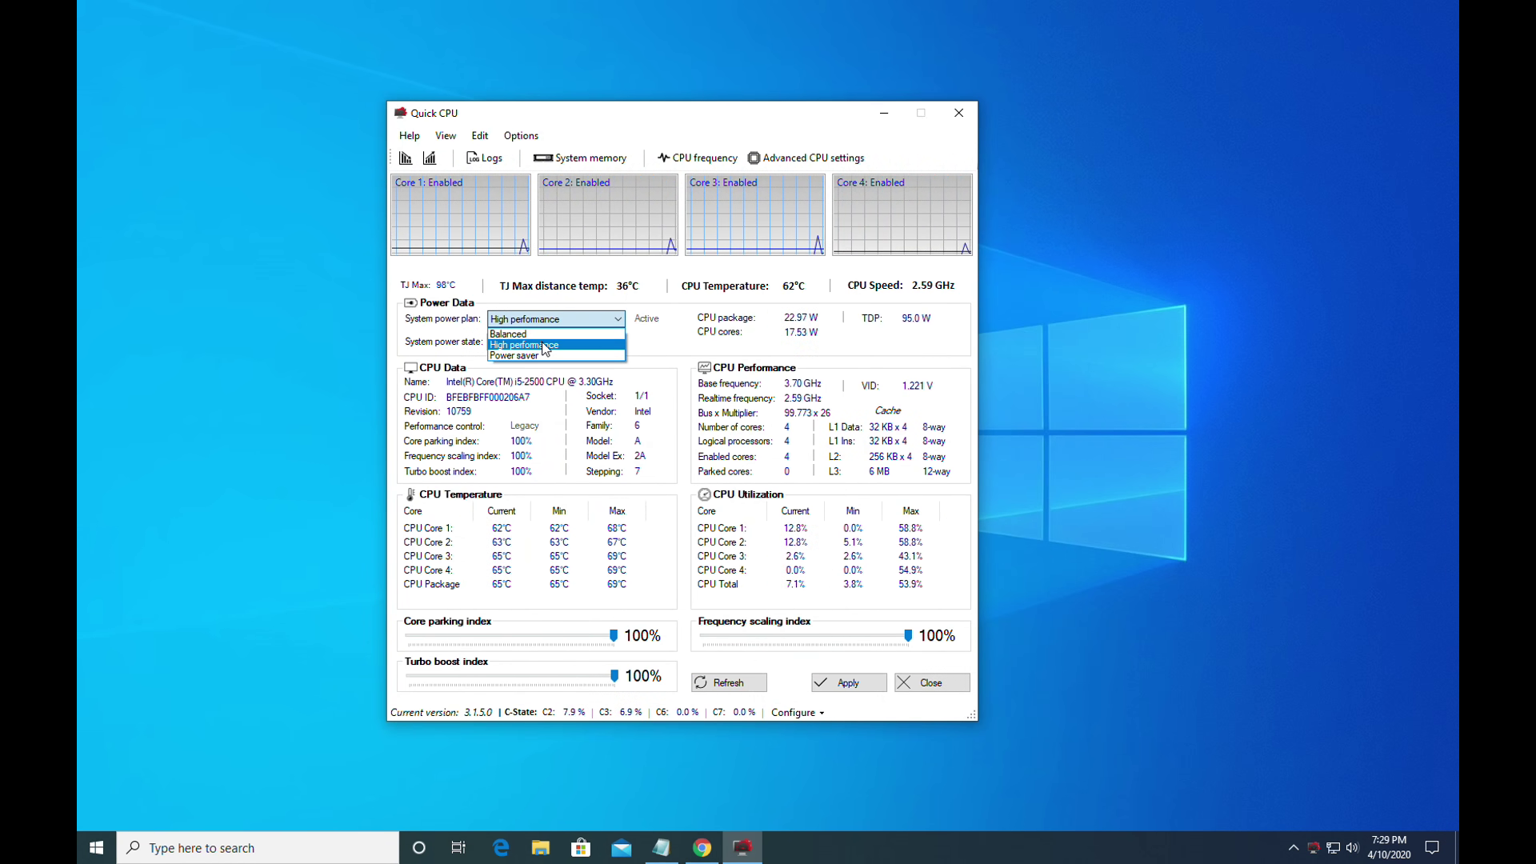
pyautogui.click(542, 346)
pyautogui.moveTo(614, 635); pyautogui.dragTo(613, 676)
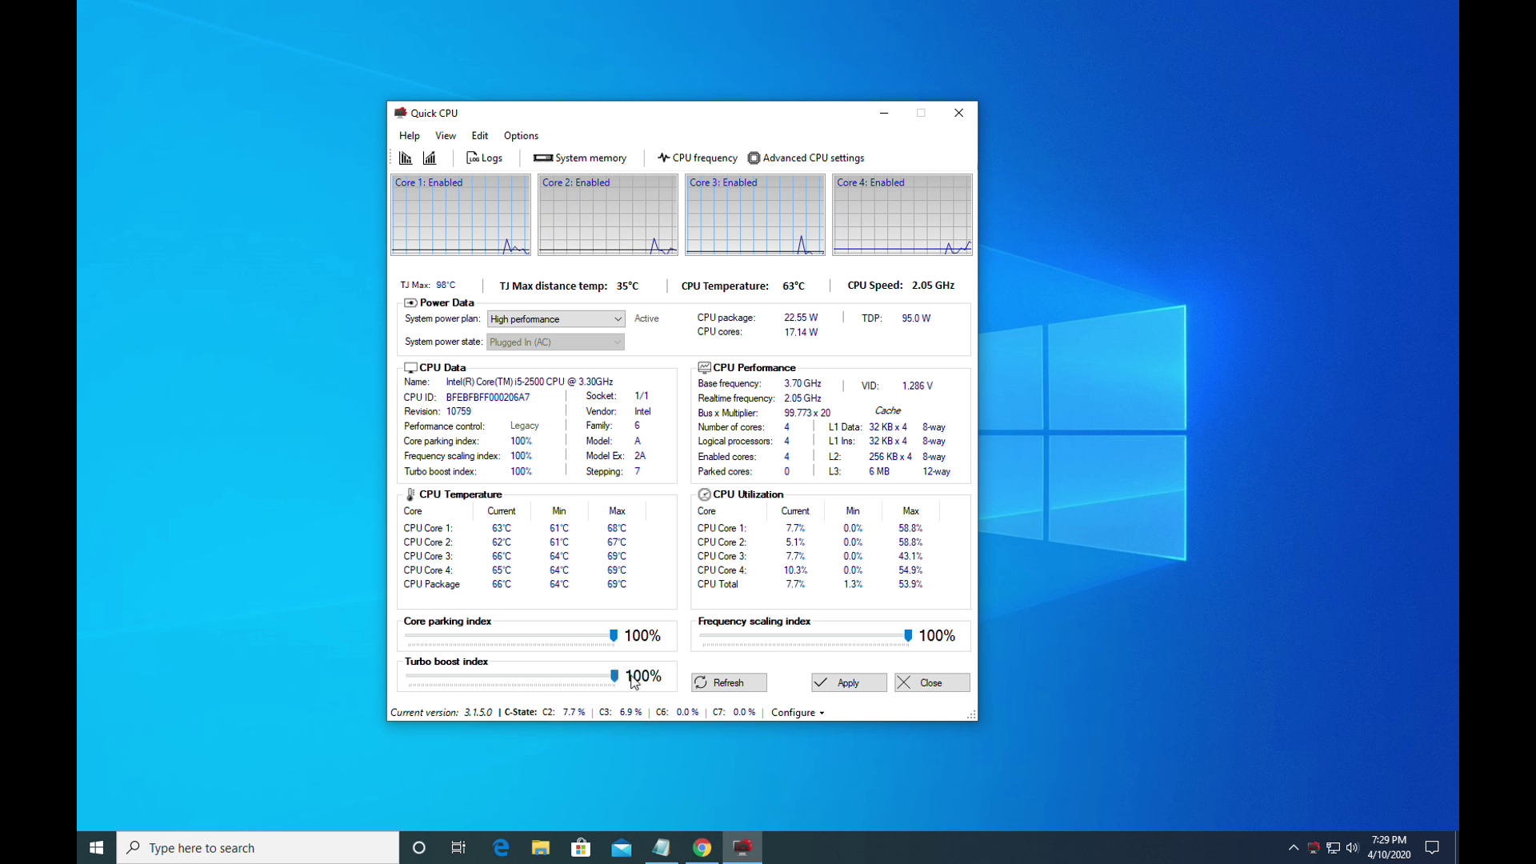
pyautogui.moveTo(908, 635)
pyautogui.mouseDown()
pyautogui.moveTo(894, 638)
pyautogui.moveTo(910, 636)
pyautogui.mouseUp()
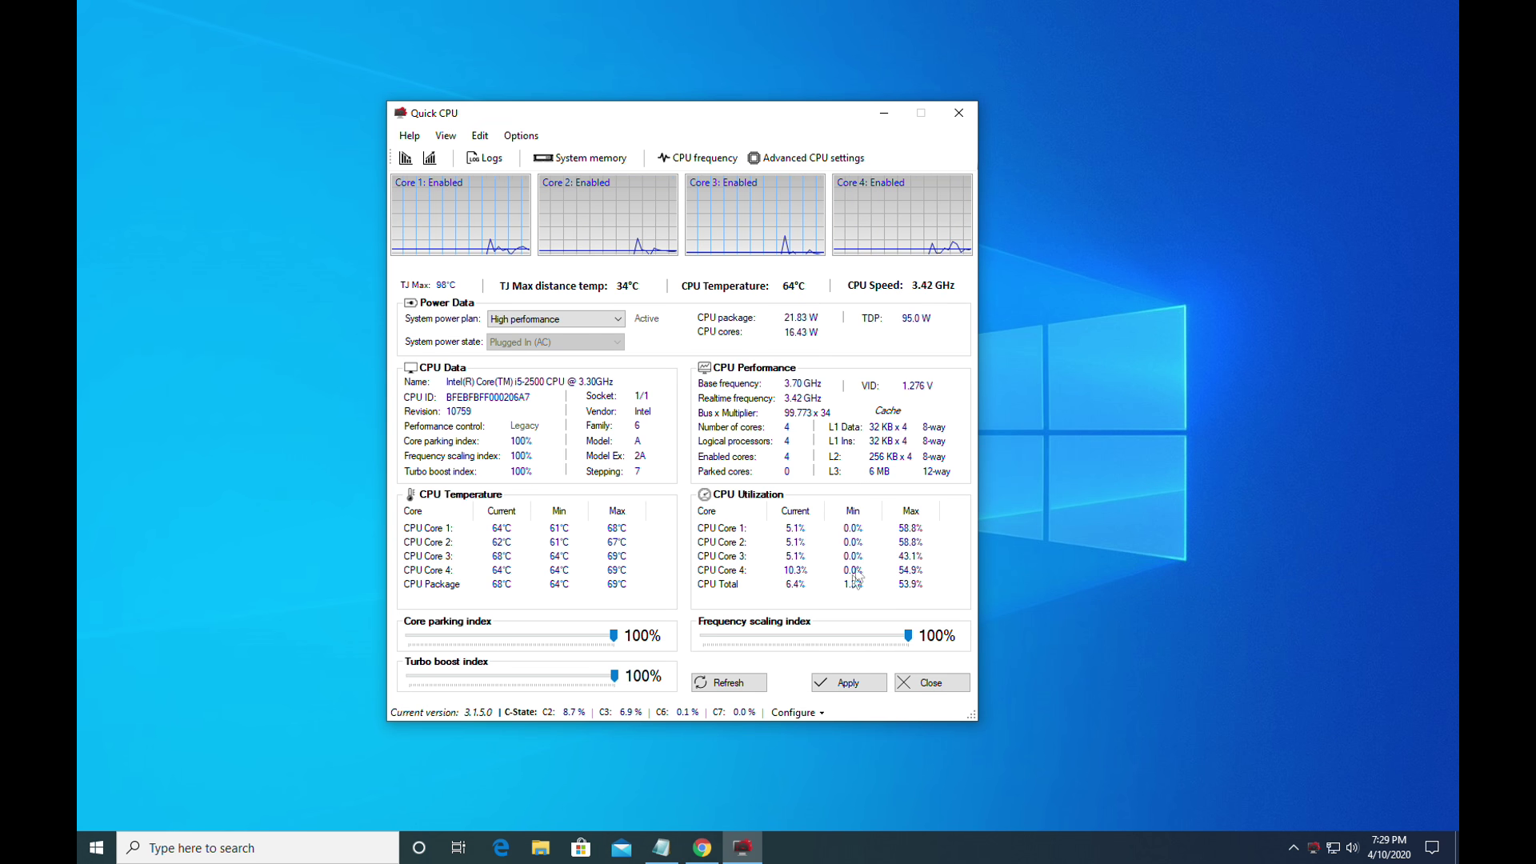
pyautogui.click(826, 680)
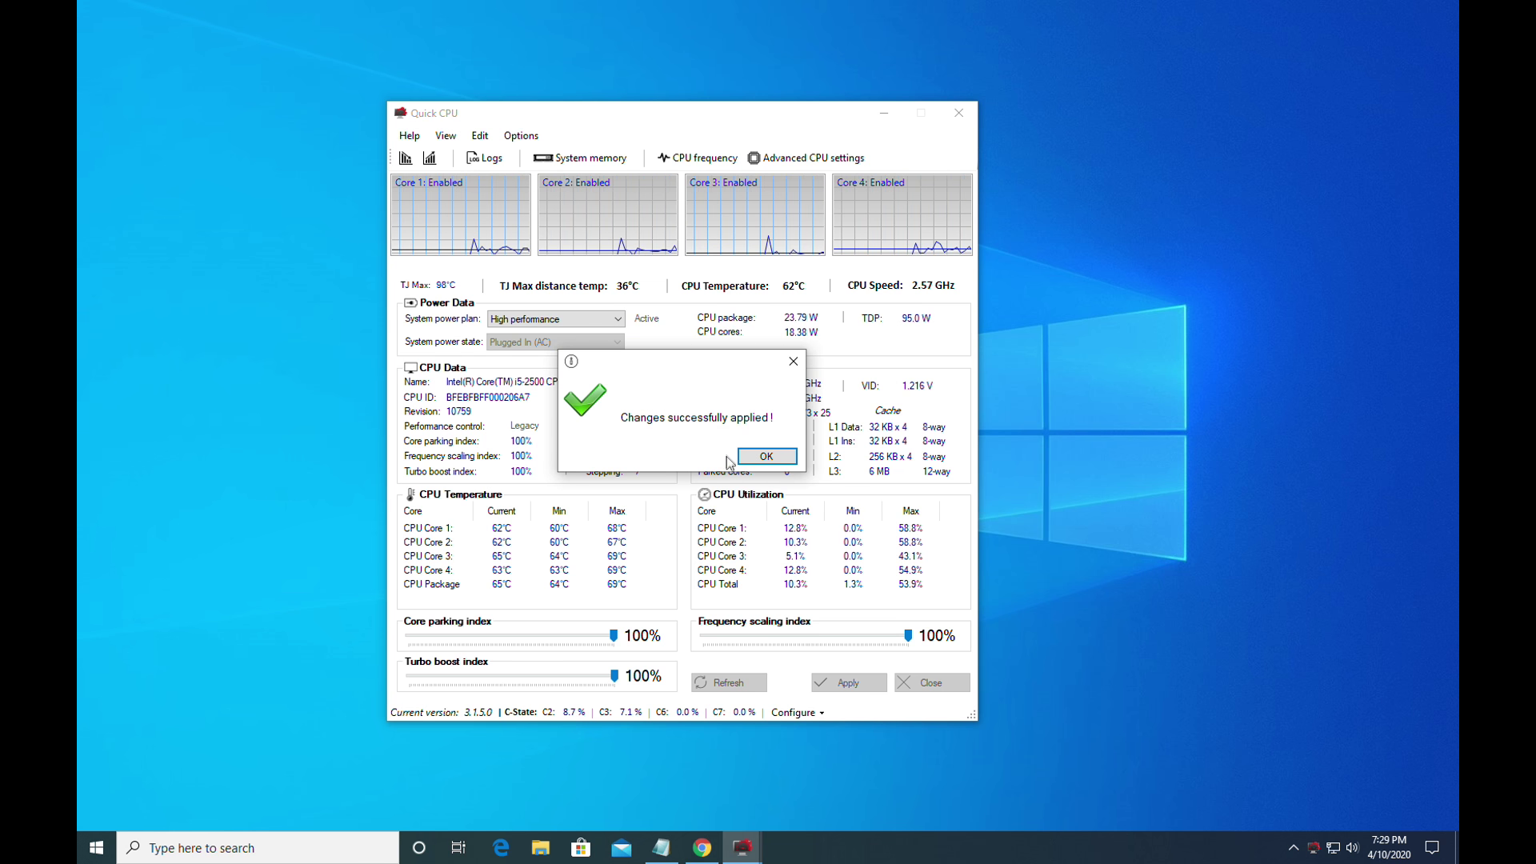
pyautogui.click(768, 457)
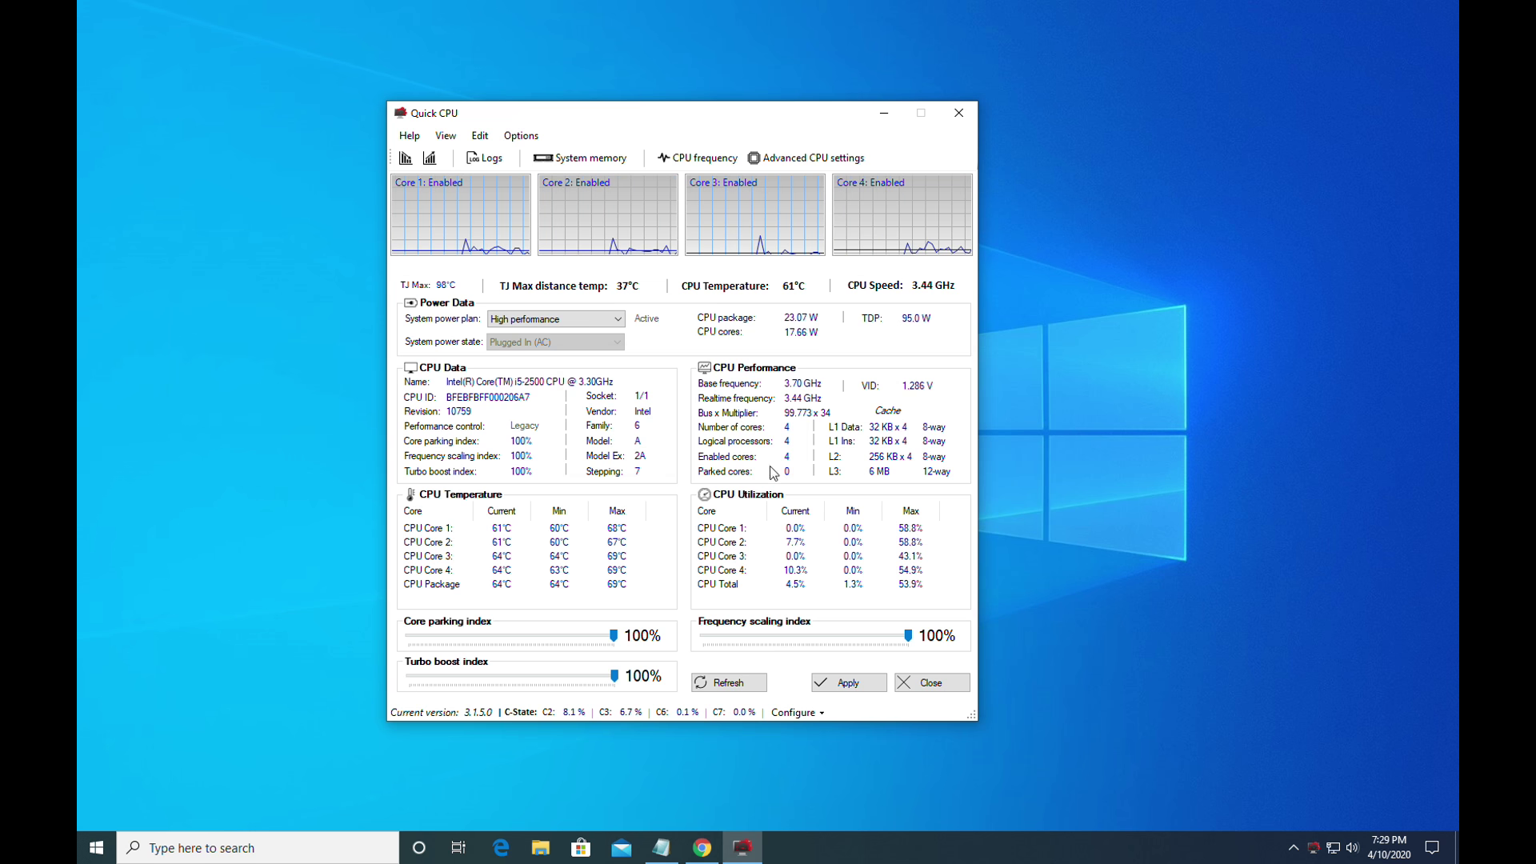
pyautogui.click(934, 684)
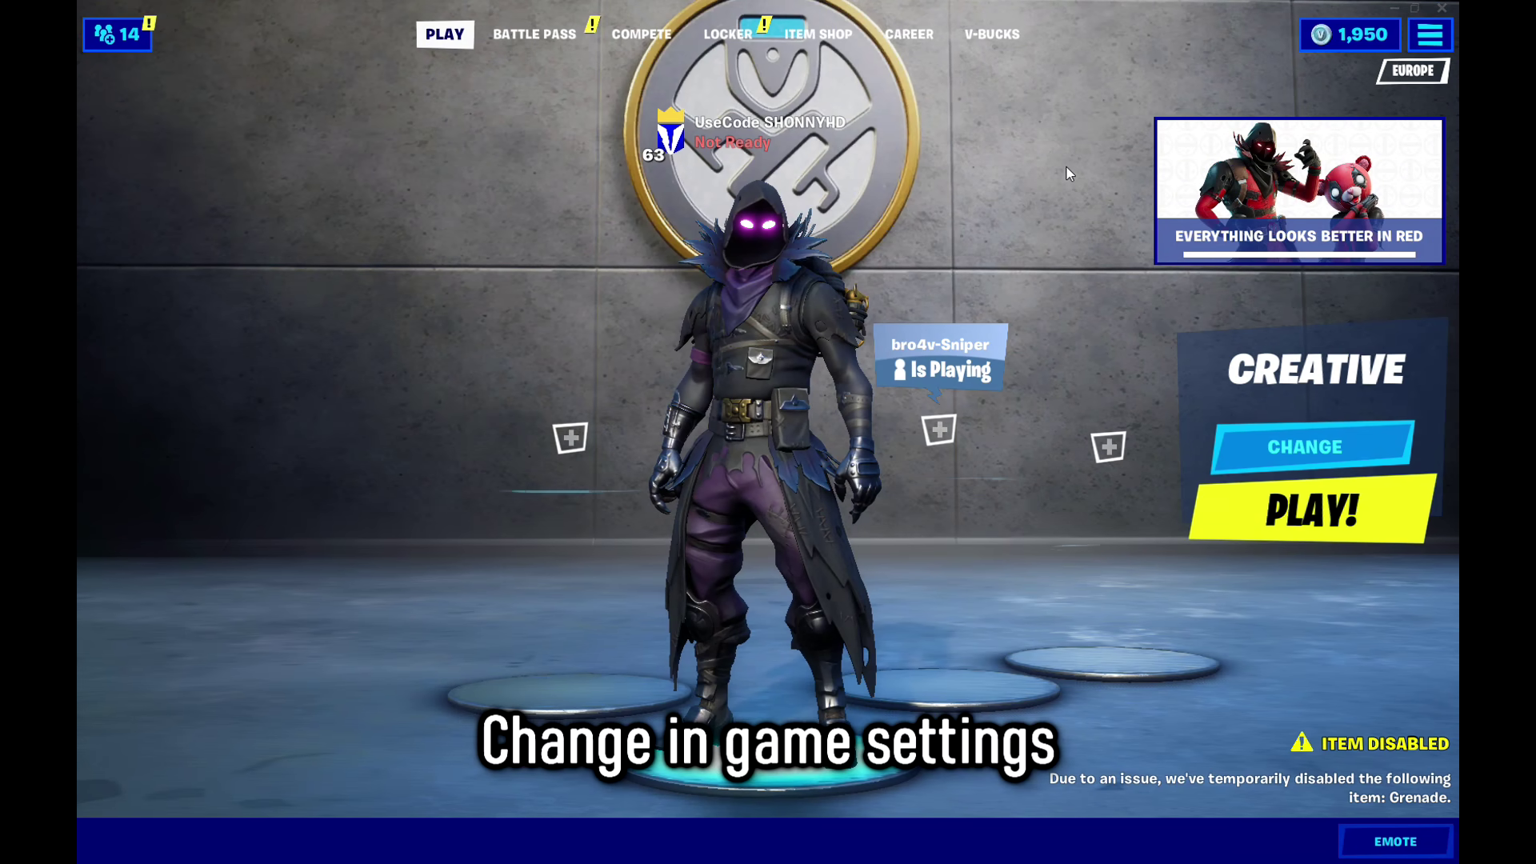
# Step: Open Fortnite's video settings and set View Distance to Near
pyautogui.click(1428, 35)
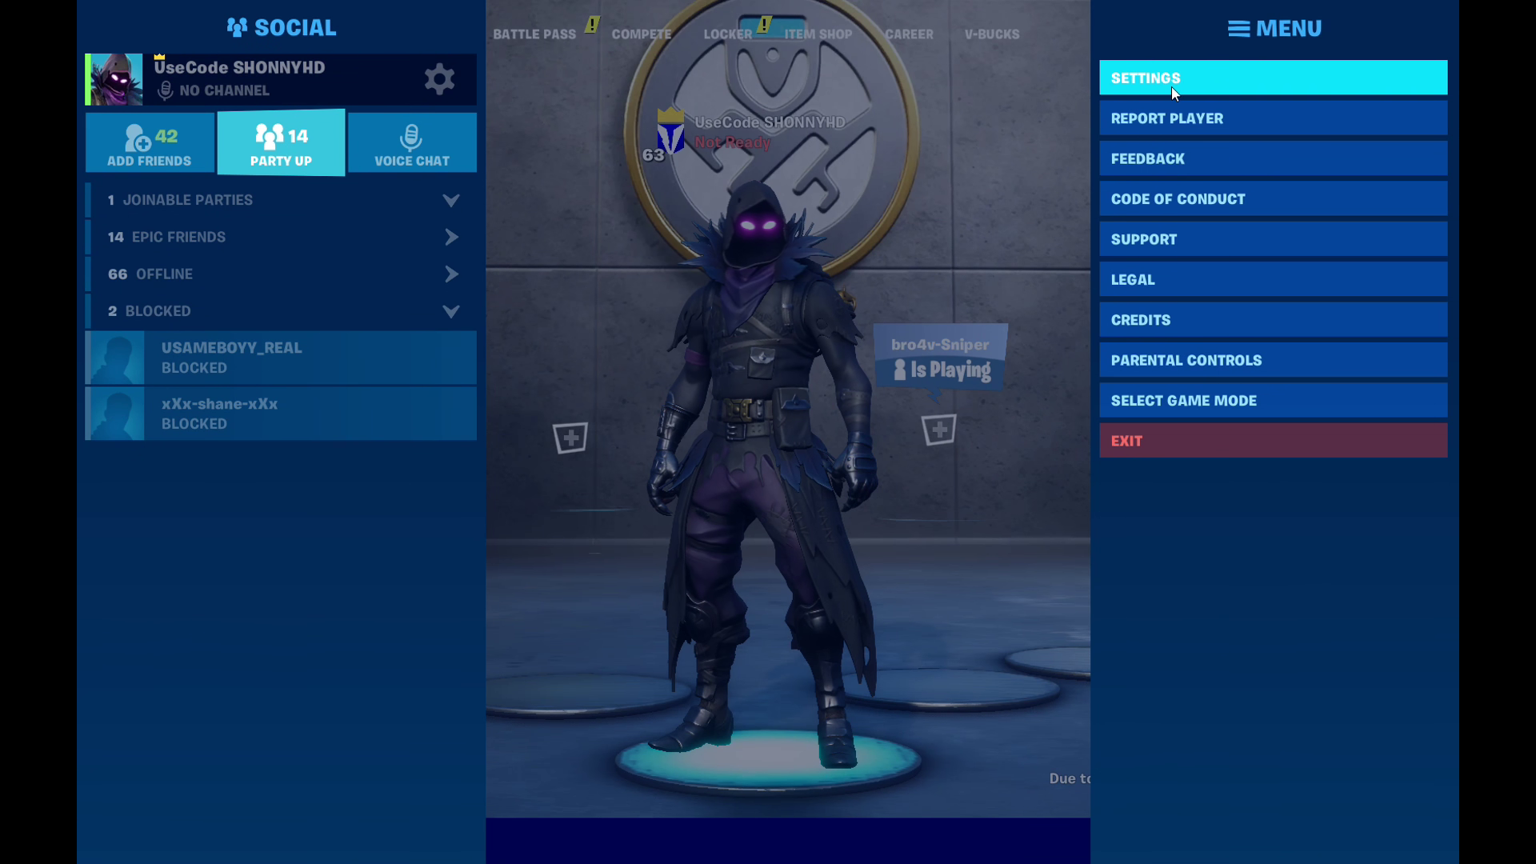
pyautogui.click(1171, 86)
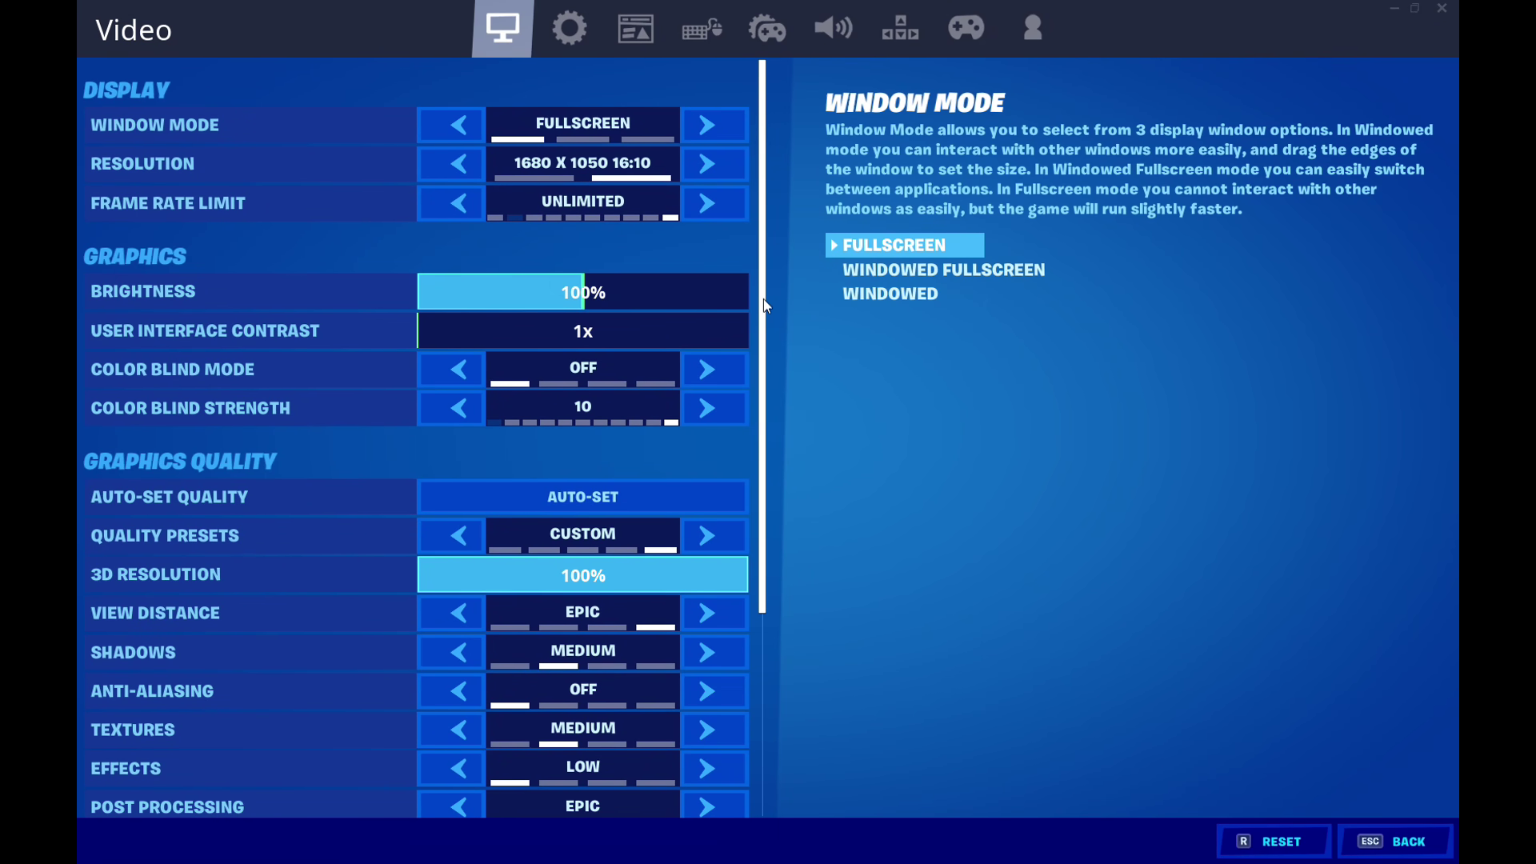
pyautogui.scroll(-3, 763, 299)
pyautogui.click(477, 464)
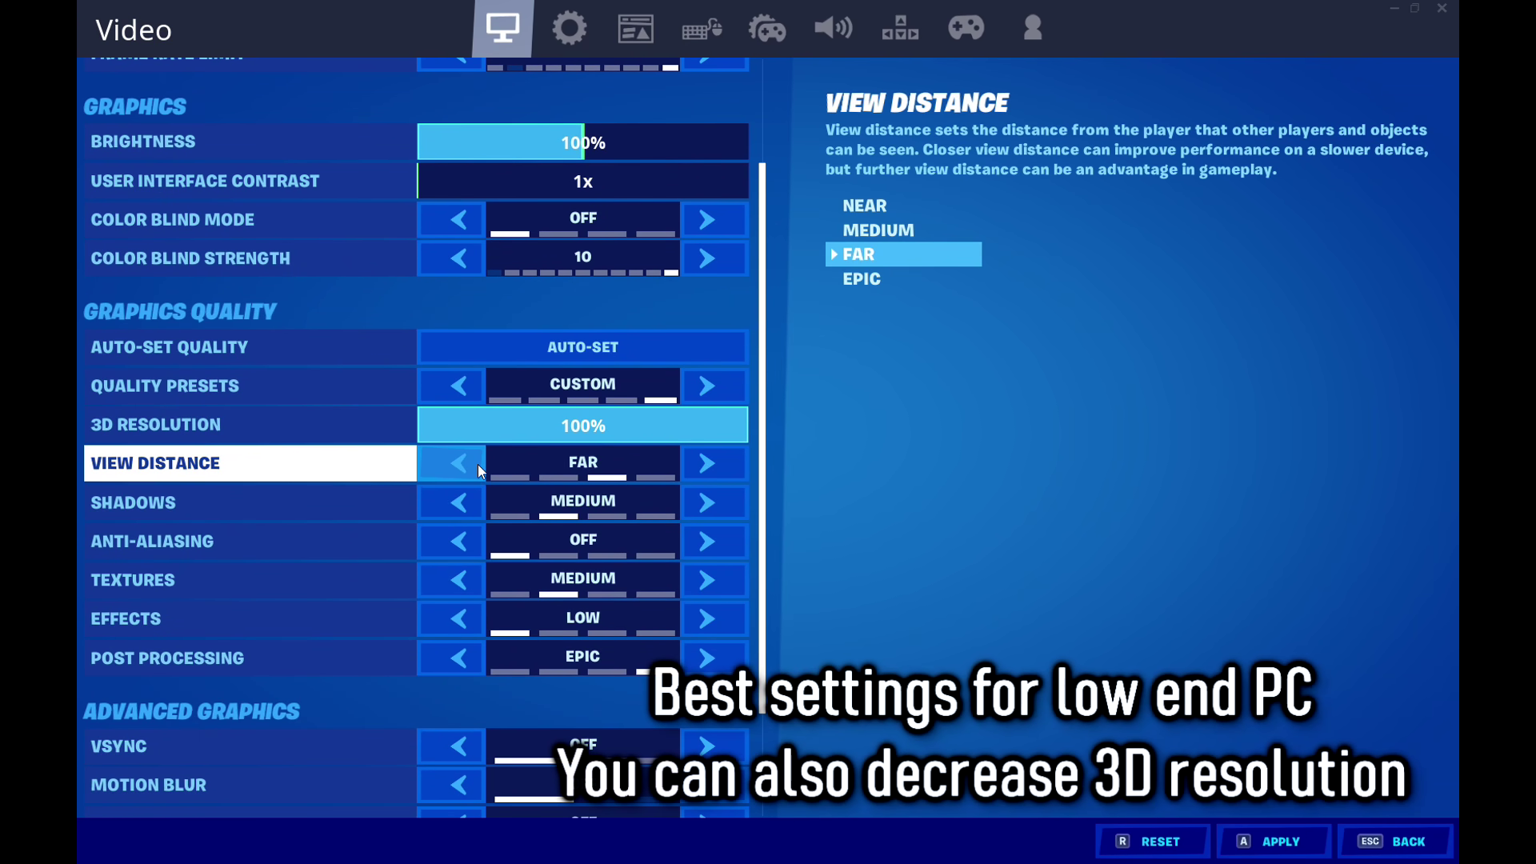
pyautogui.click(474, 464)
pyautogui.click(452, 468)
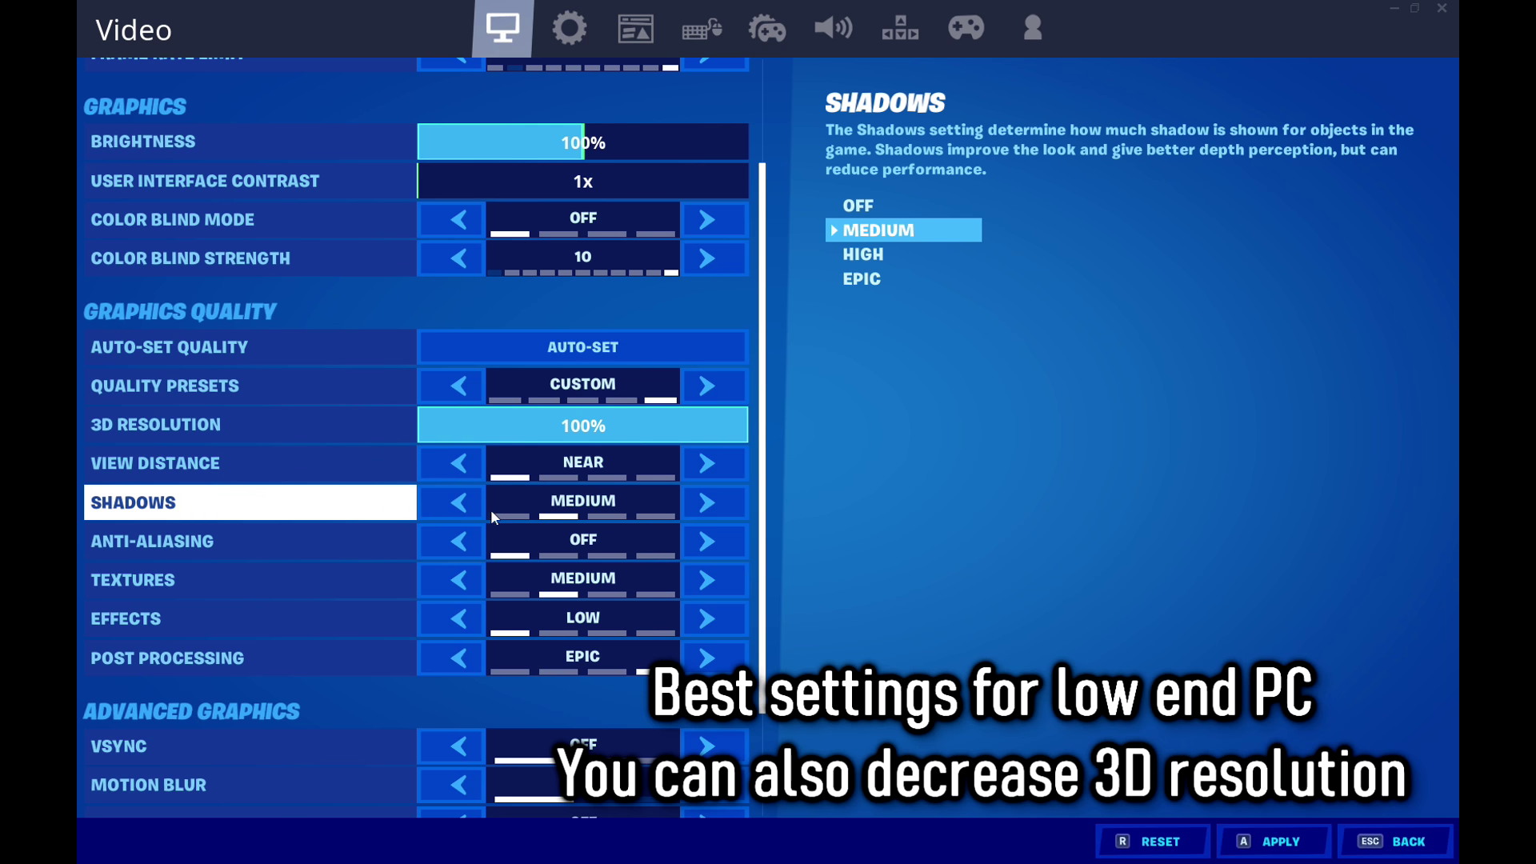
# Step: Turn off Shadows and Allow Multithreaded Rendering, and set Textures and Post Processing to Low in the video settings
pyautogui.click(463, 509)
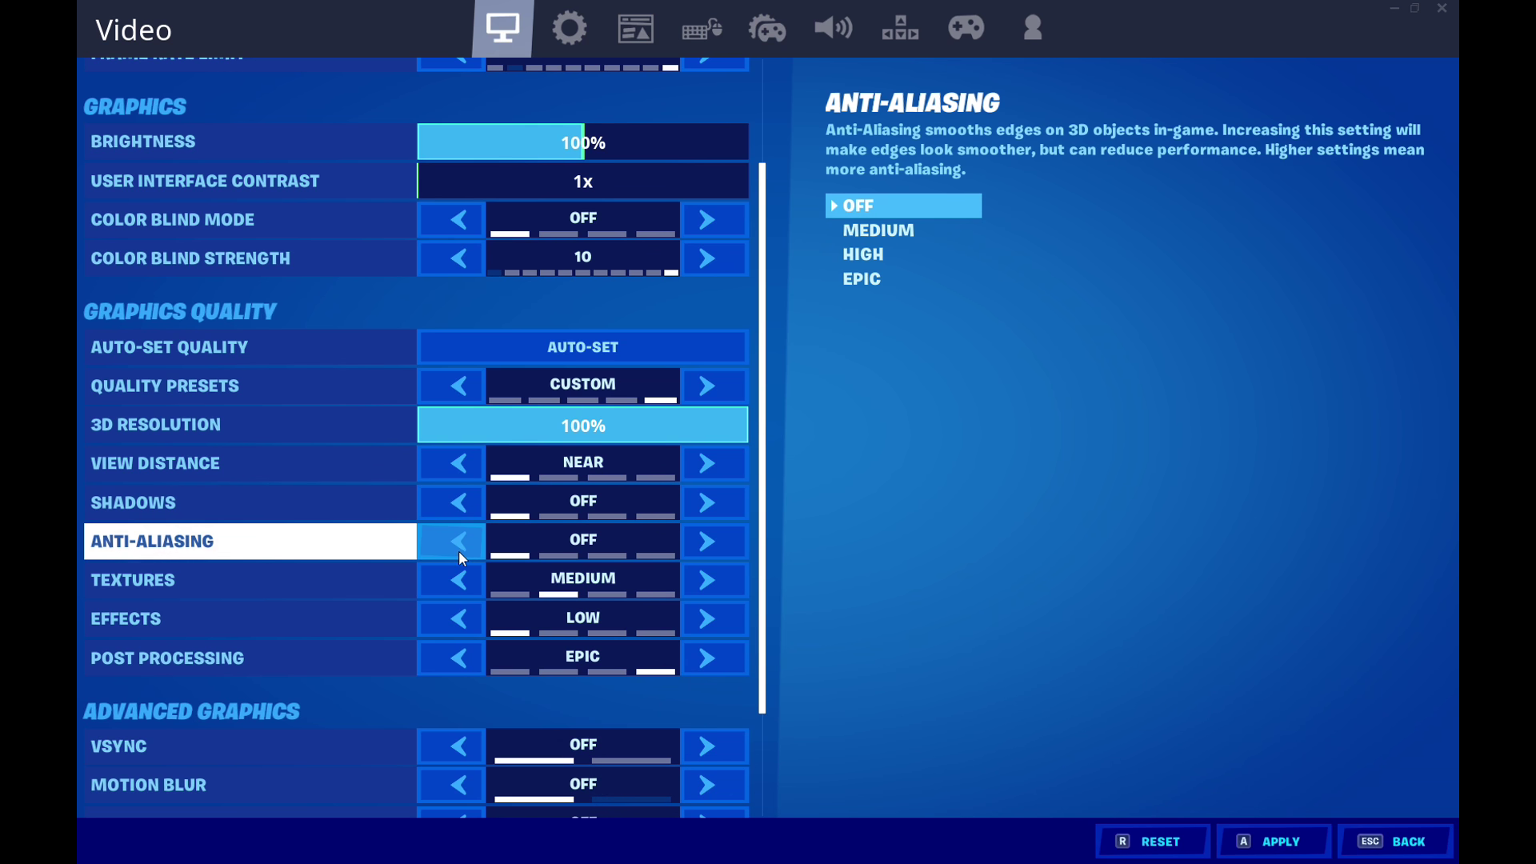
pyautogui.click(456, 582)
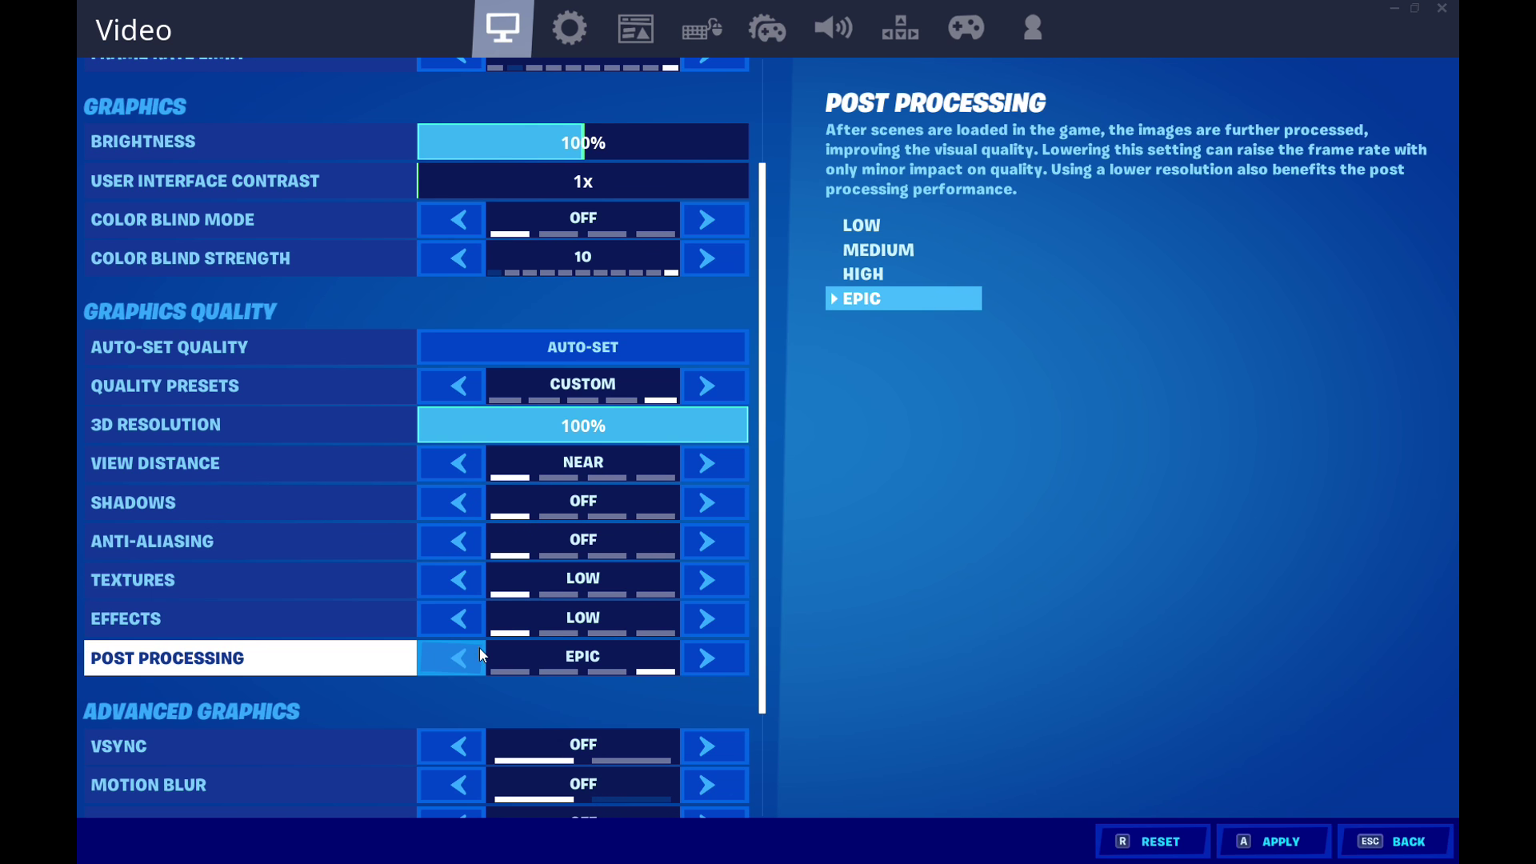
pyautogui.click(448, 661)
pyautogui.click(449, 659)
pyautogui.click(449, 659)
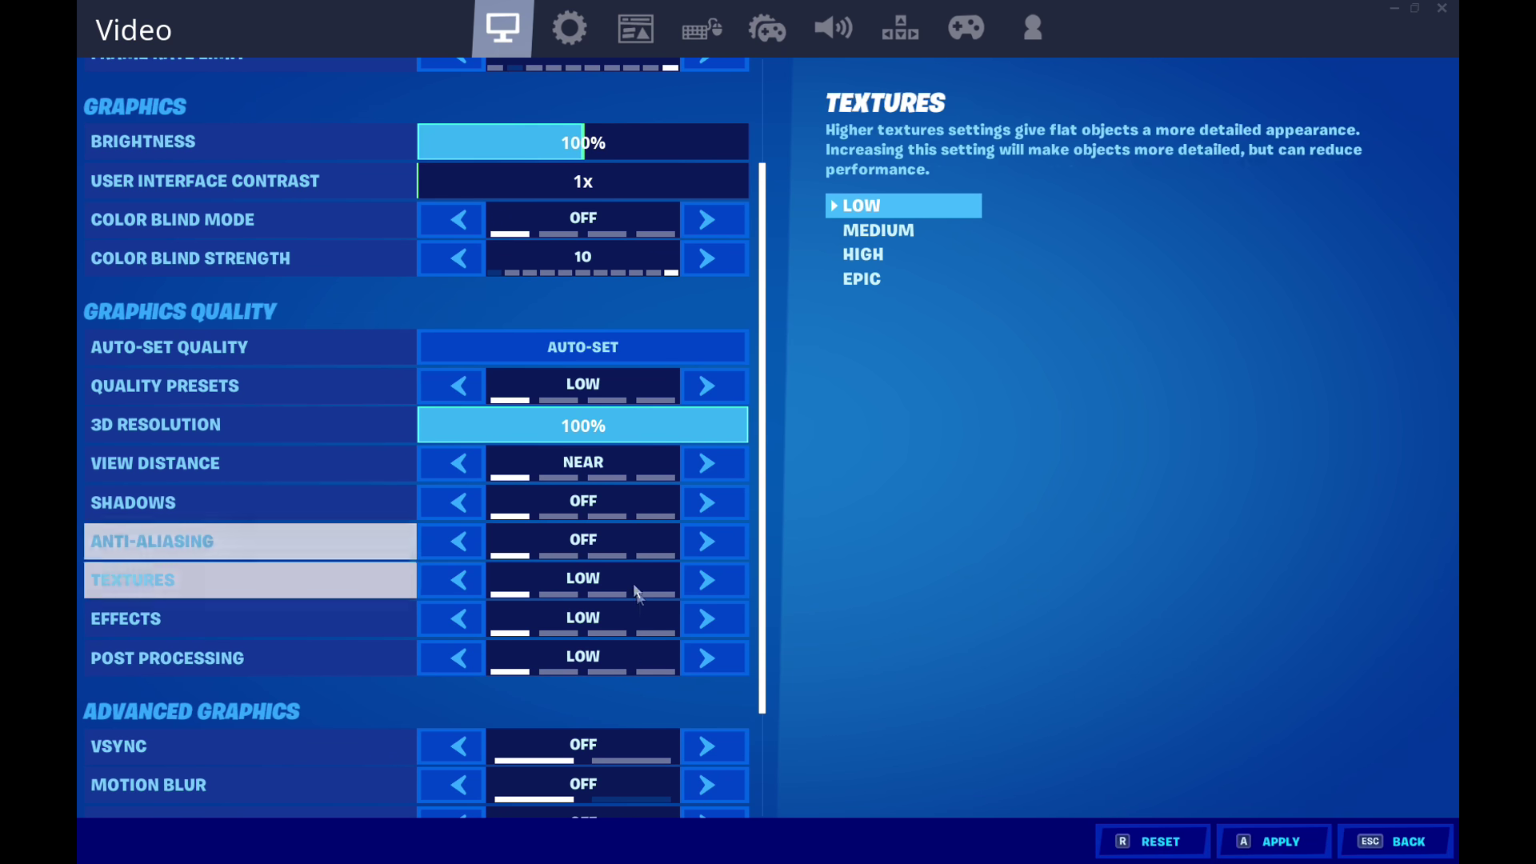
pyautogui.moveTo(761, 622); pyautogui.dragTo(774, 714)
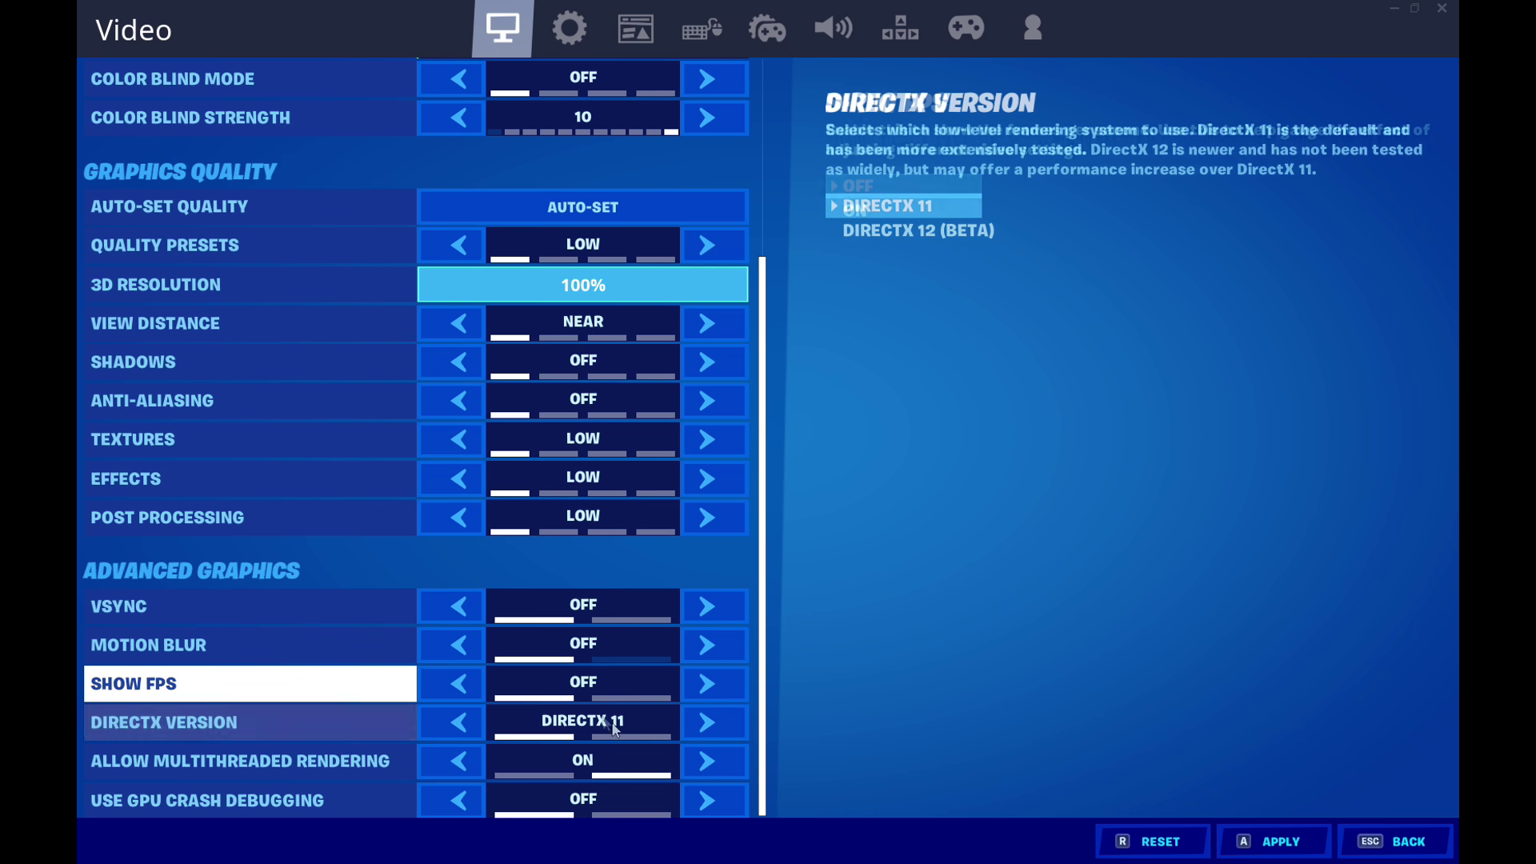
pyautogui.click(452, 766)
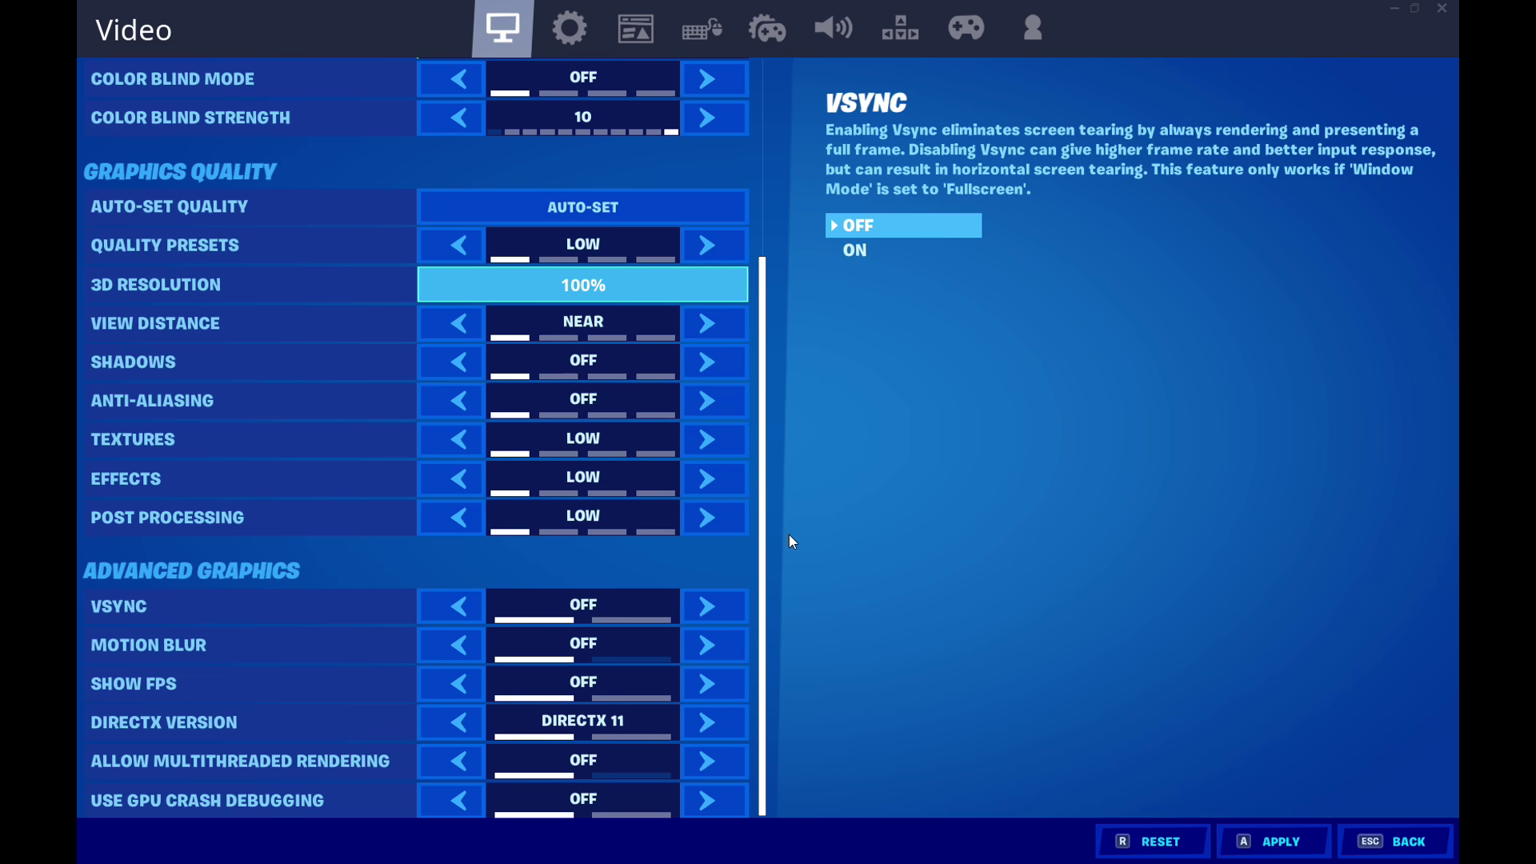
# Step: Turn off Record Replays, Record Large Team Replays and Record Creative Mode Replays in the Game settings, and apply the changes
pyautogui.click(588, 42)
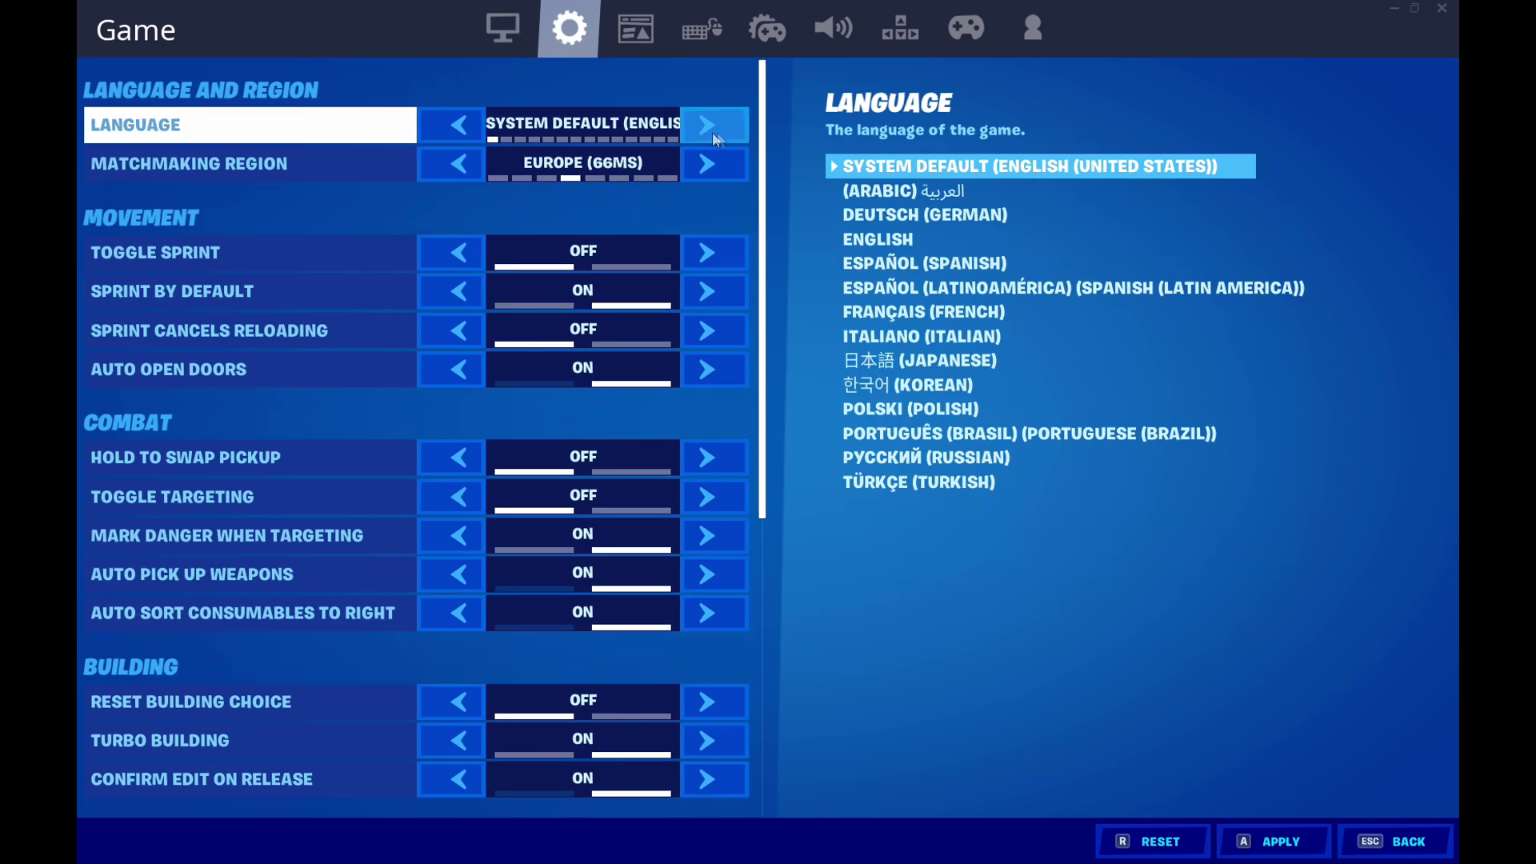
pyautogui.scroll(-3, 768, 208)
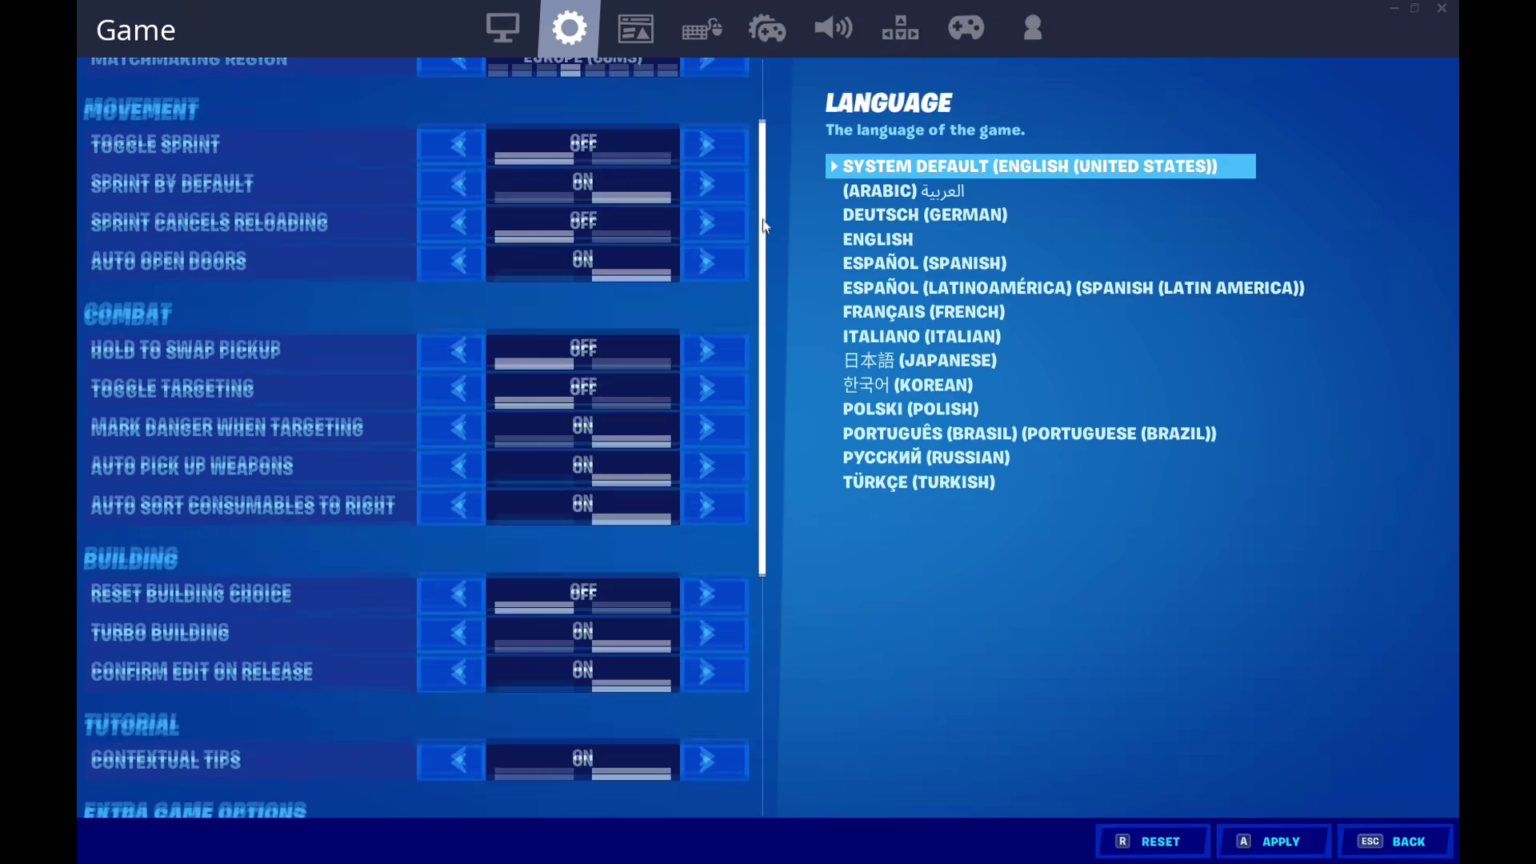
pyautogui.moveTo(764, 286); pyautogui.dragTo(766, 512)
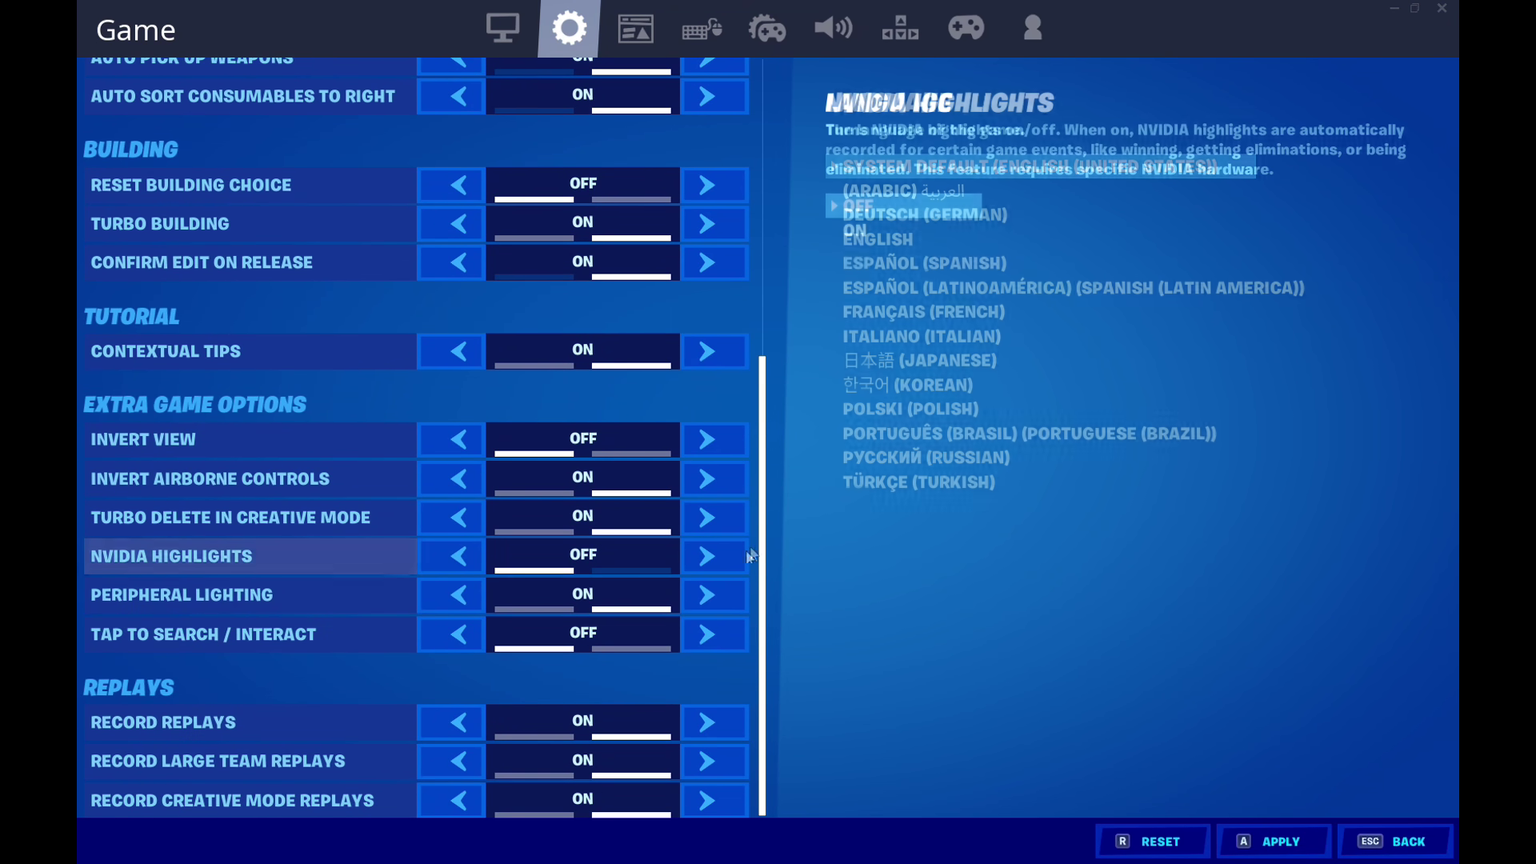
pyautogui.click(468, 723)
pyautogui.click(464, 758)
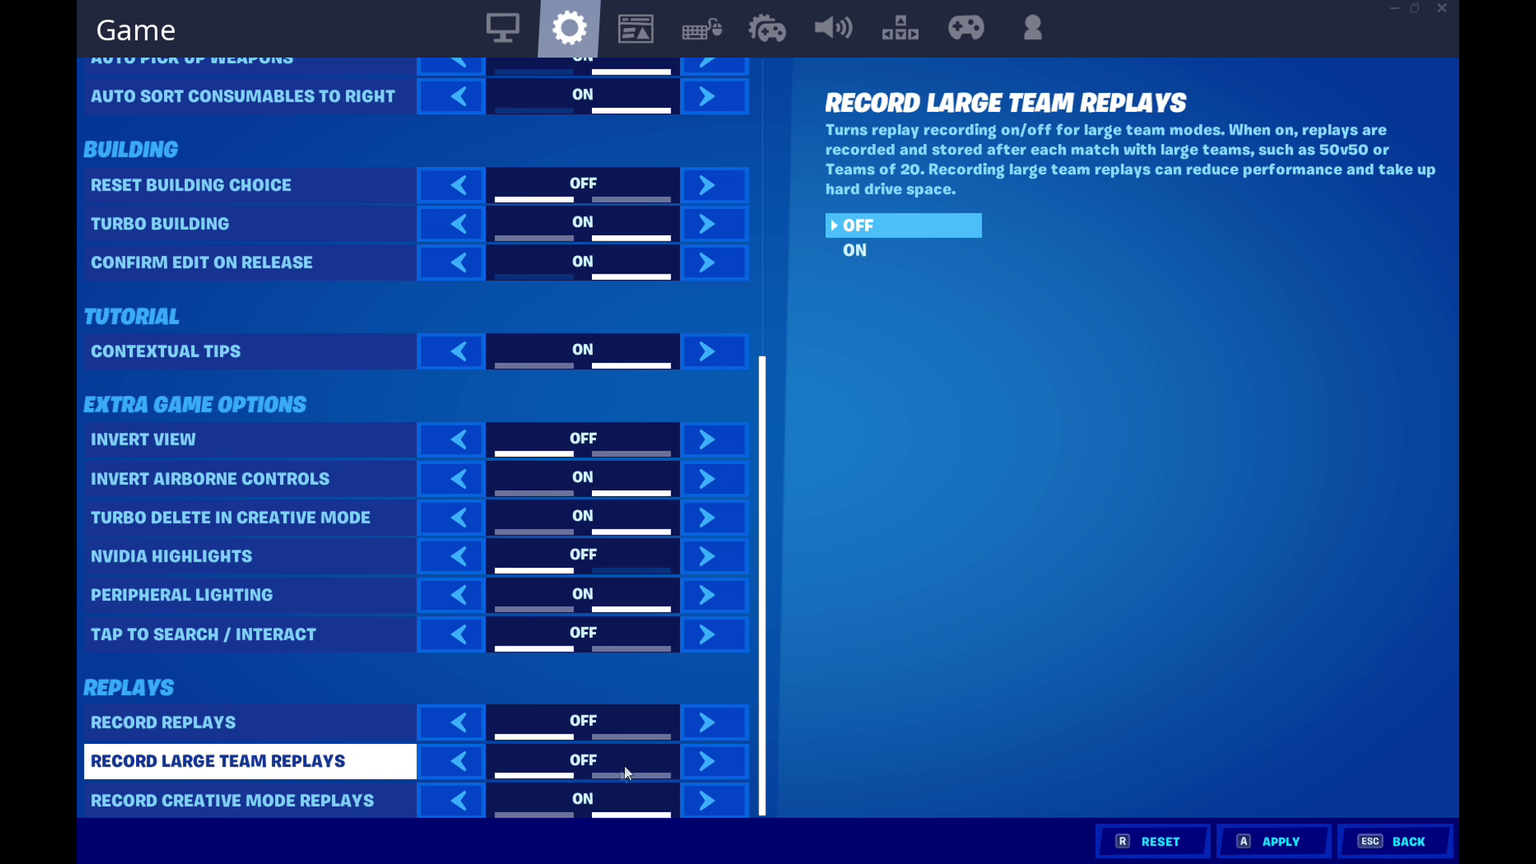
pyautogui.click(452, 798)
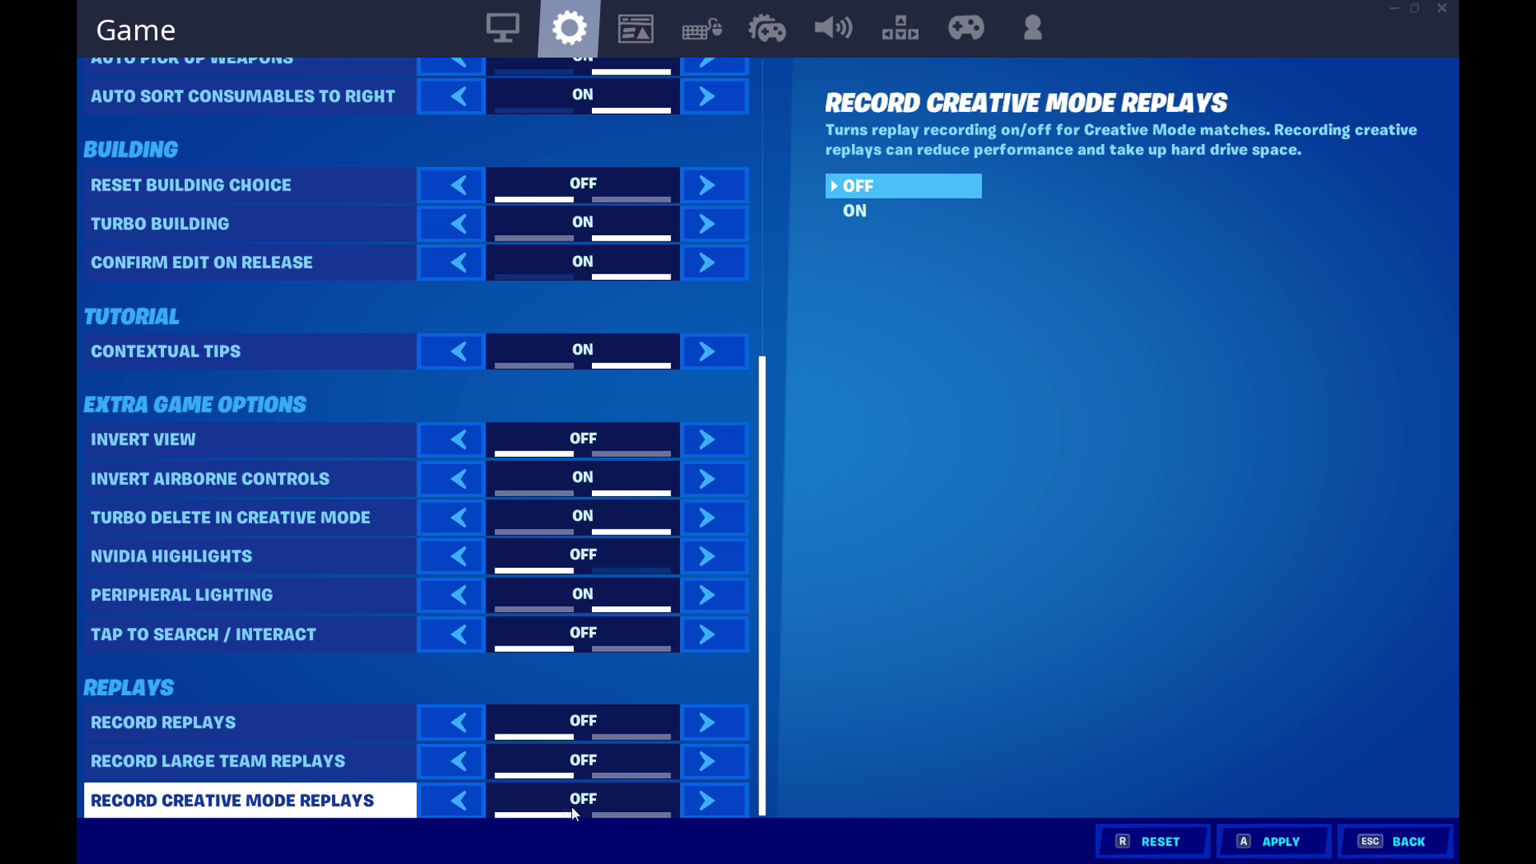
pyautogui.click(1277, 841)
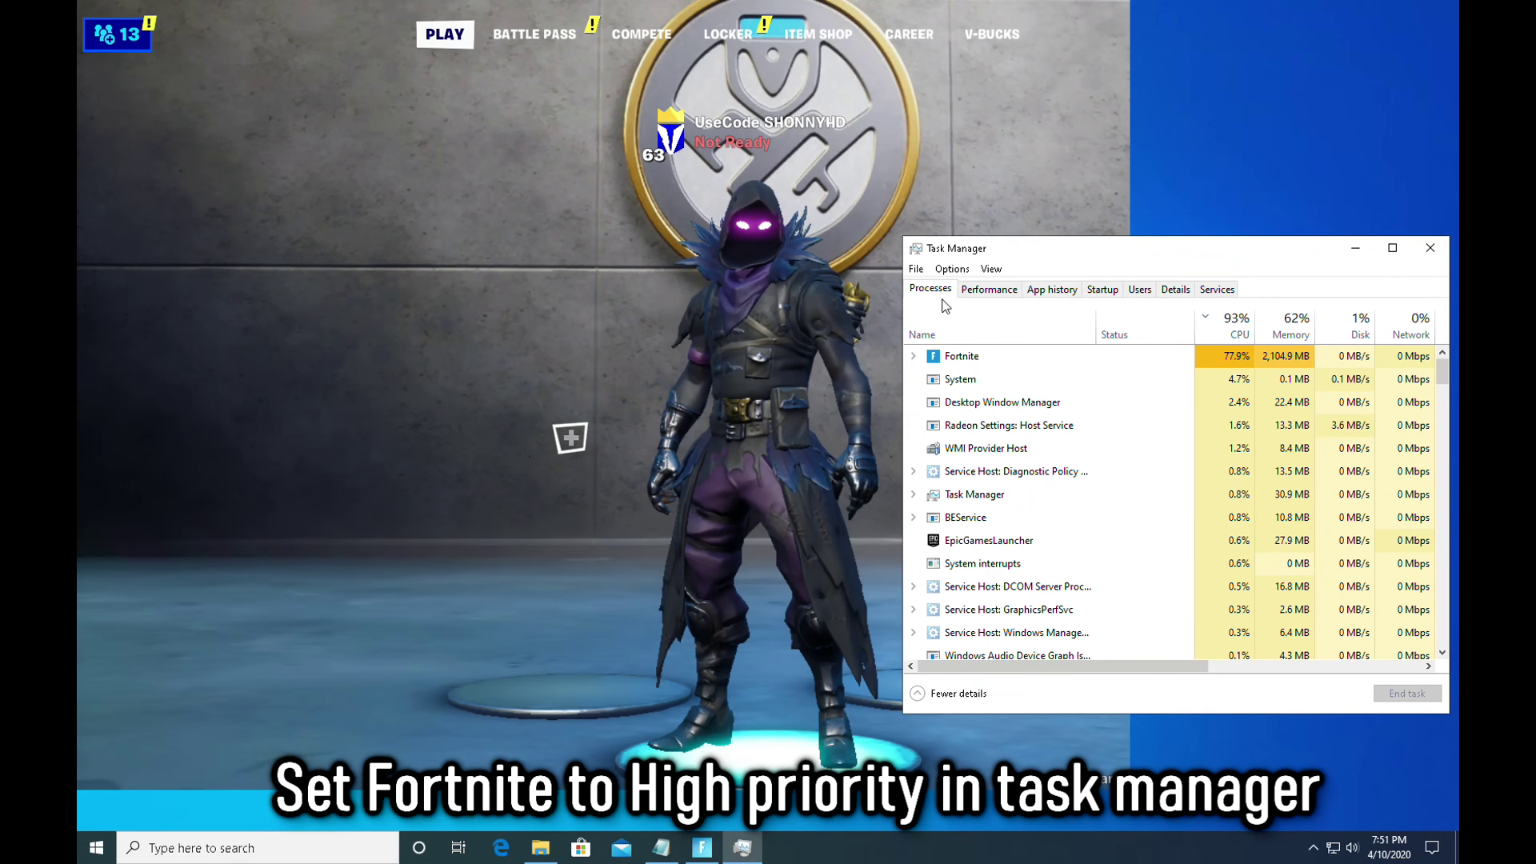
# Step: Show the detailed process list in Task Manager and locate FortniteClient-Win64-Shipping.exe
pyautogui.click(1175, 289)
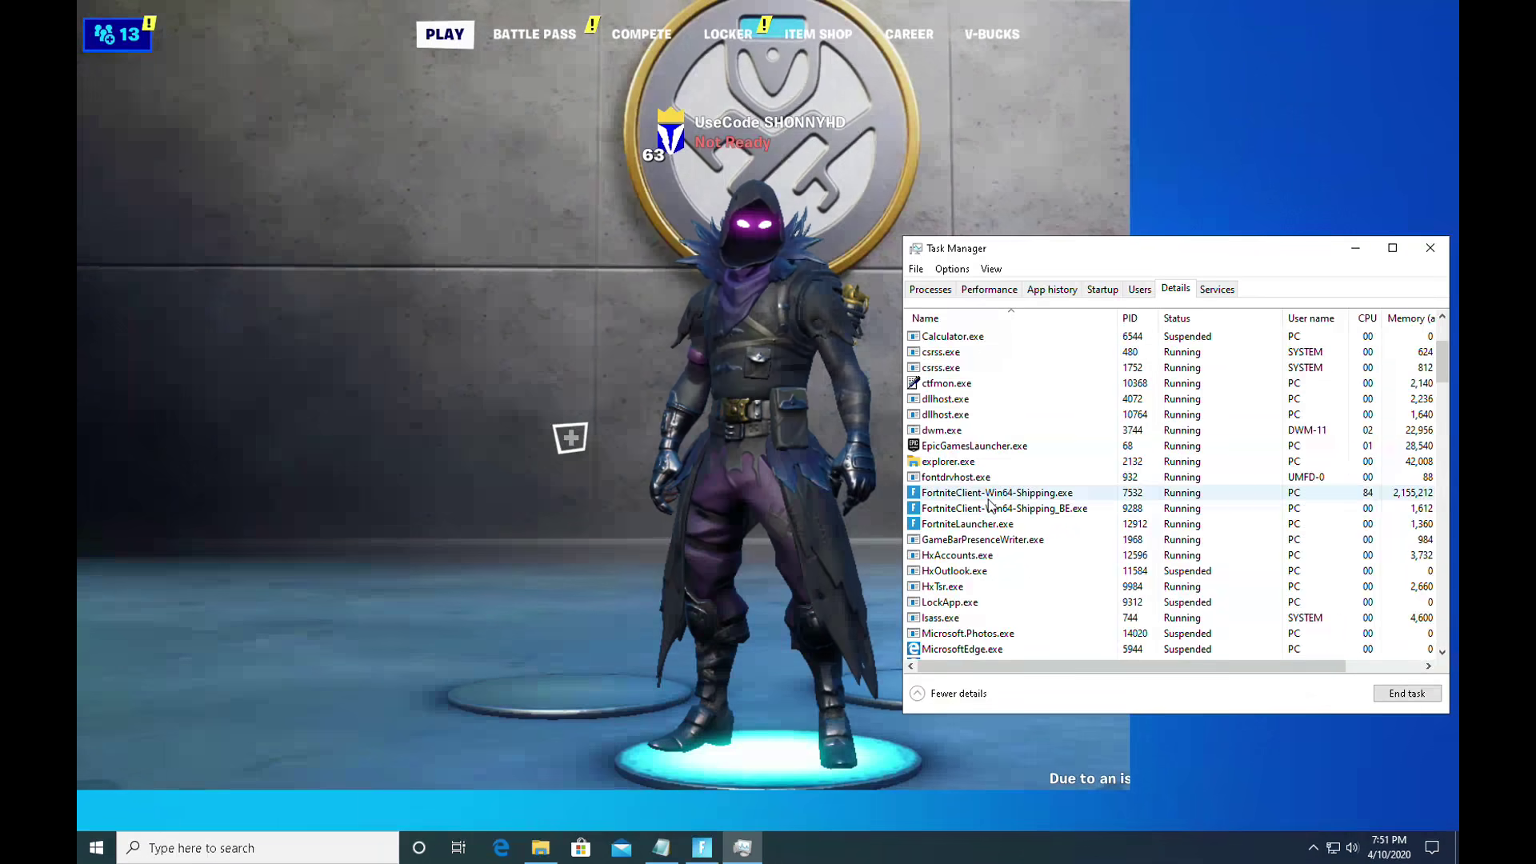